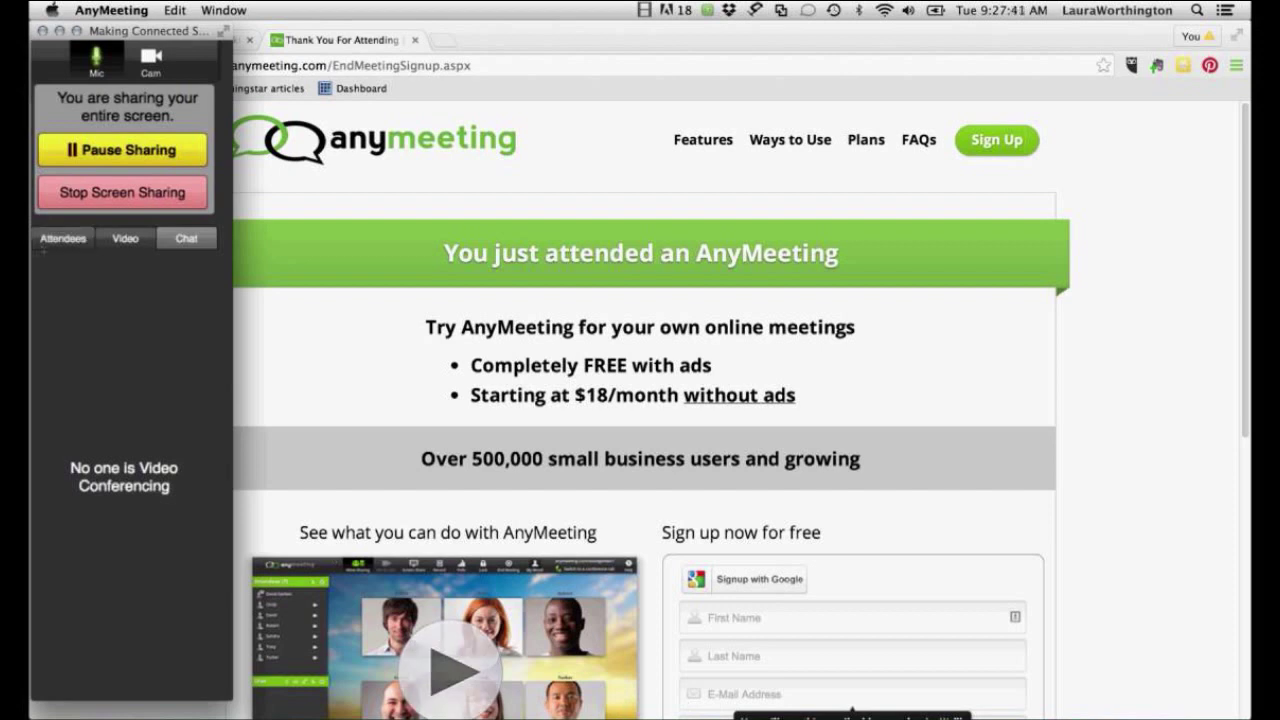
Review the full attendee list of the online meeting.
{"action": "left_click", "coordinate": [45, 240]}
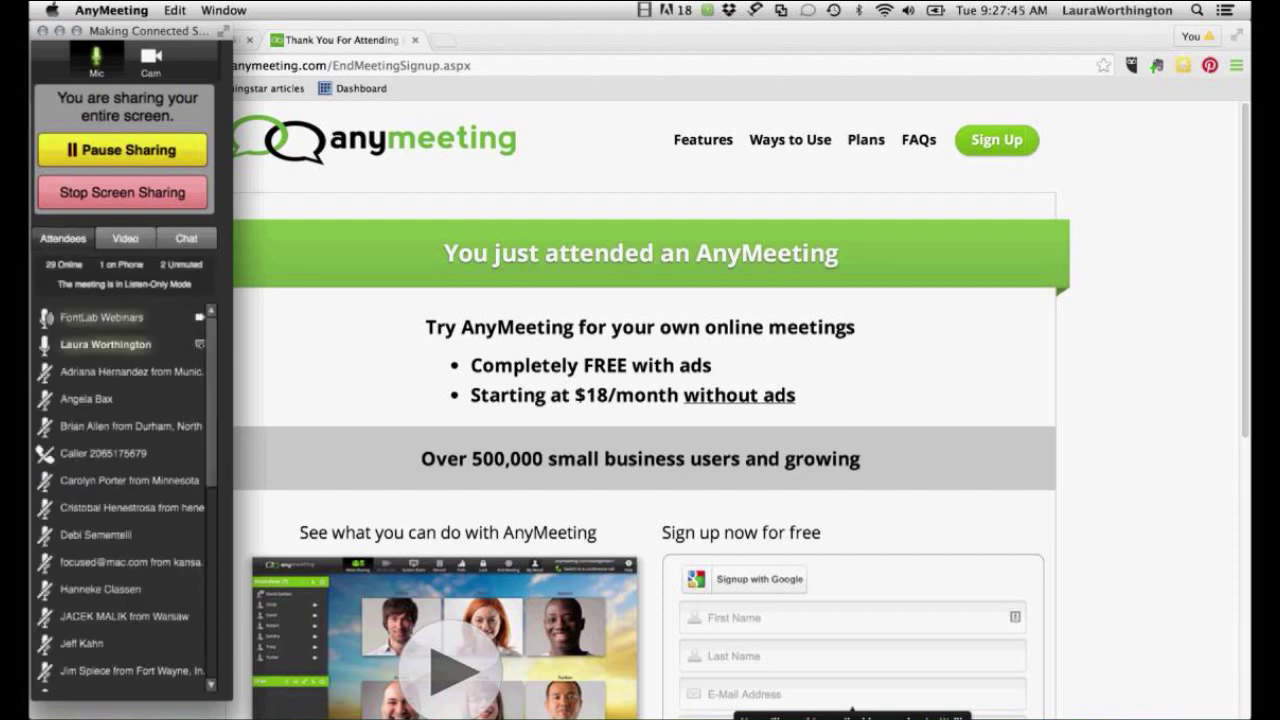
{"action": "scroll", "coordinate": [177, 375], "scroll_direction": "down", "scroll_amount": 5}
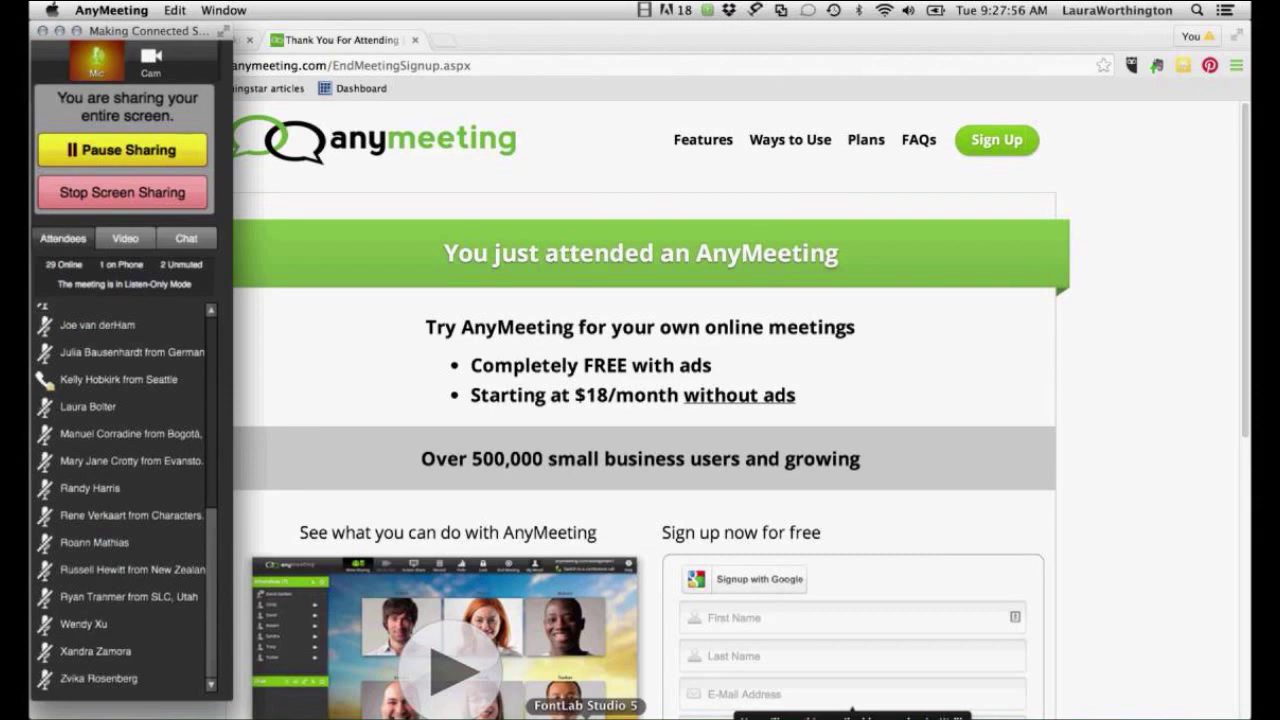
Switch to FontLab Studio and draw a closed, rounded contour in the empty space beside the A glyph's upper loop.
{"action": "left_click", "coordinate": [585, 717]}
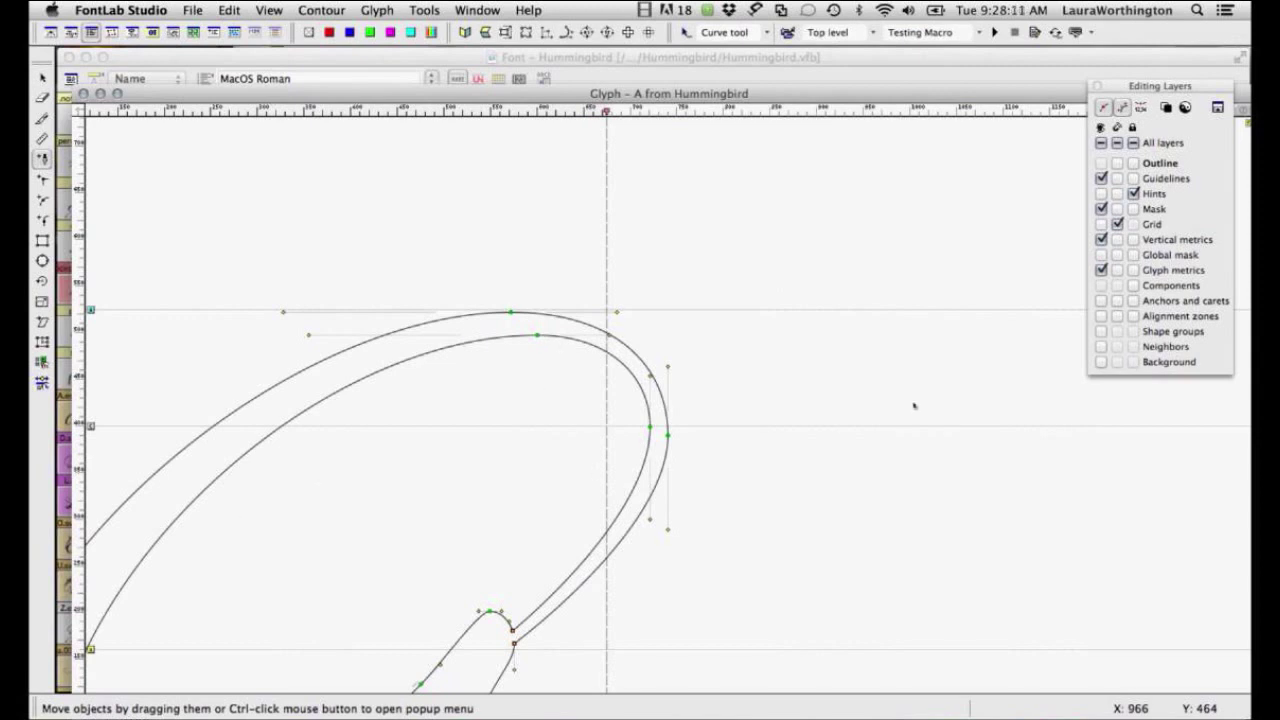
{"action": "left_click_drag", "start_coordinate": [883, 338], "coordinate": [906, 338]}
{"action": "left_click_drag", "start_coordinate": [940, 373], "coordinate": [940, 395]}
{"action": "mouse_move", "coordinate": [896, 432]}
{"action": "left_mouse_down"}
{"action": "mouse_move", "coordinate": [862, 432]}
{"action": "mouse_move", "coordinate": [840, 364]}
{"action": "left_mouse_up"}
{"action": "left_click", "coordinate": [883, 338]}
{"action": "key", "text": "Escape"}
{"action": "left_click_drag", "start_coordinate": [883, 338], "coordinate": [889, 338]}
{"action": "key", "text": "p"}
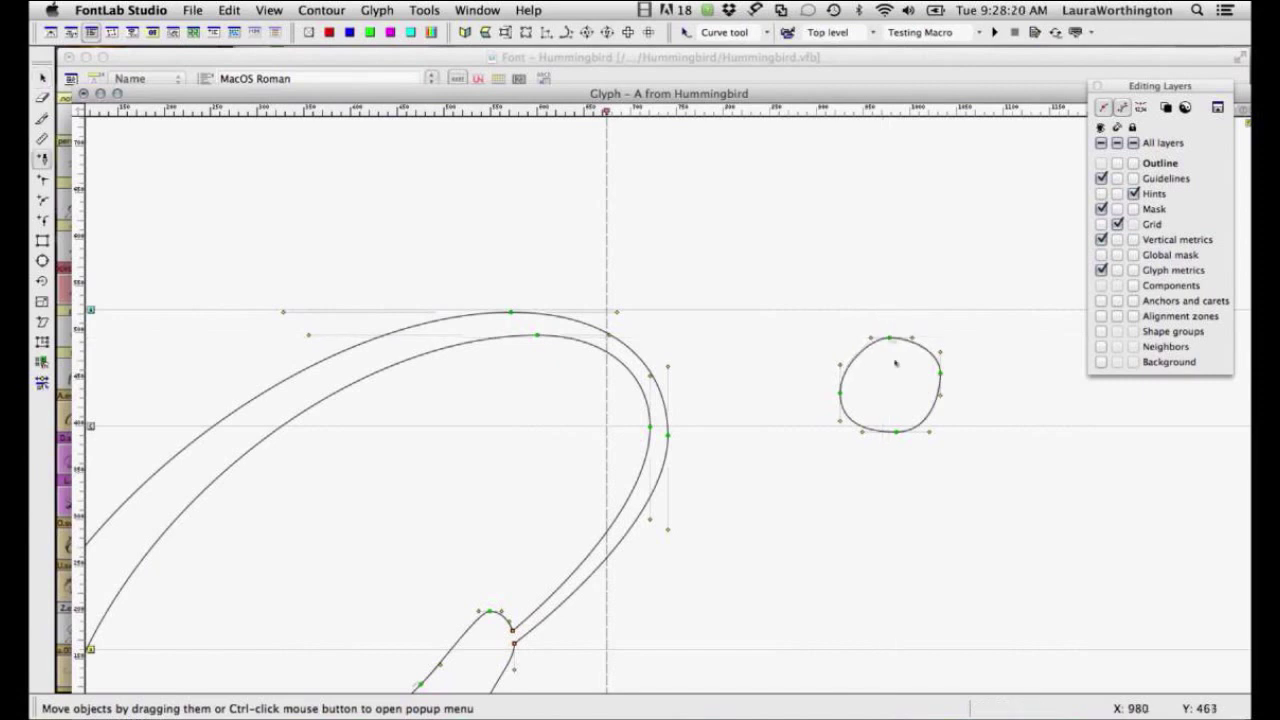
Draw a smaller closed round contour inside the new rounded shape as its counter.
{"action": "left_click", "coordinate": [894, 357]}
{"action": "left_click", "coordinate": [867, 385]}
{"action": "left_click", "coordinate": [888, 409]}
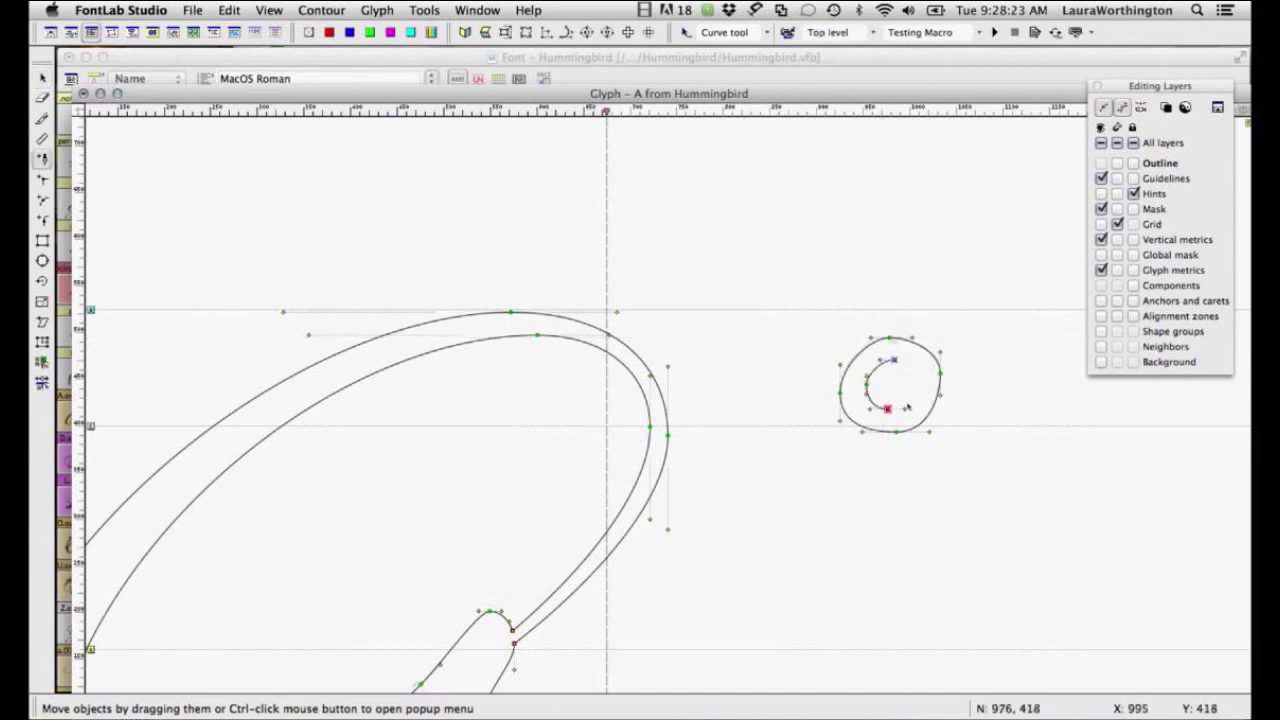
{"action": "left_click", "coordinate": [922, 383]}
{"action": "left_click", "coordinate": [894, 357]}
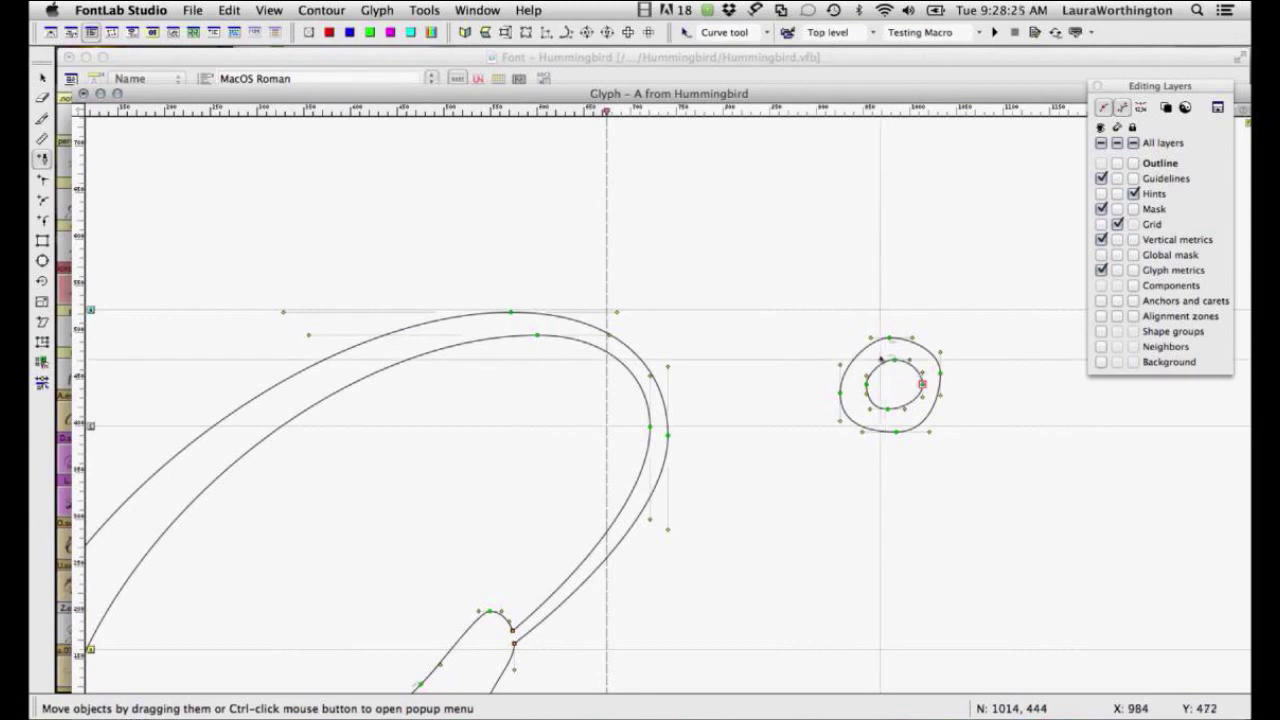
{"action": "left_click", "coordinate": [875, 359]}
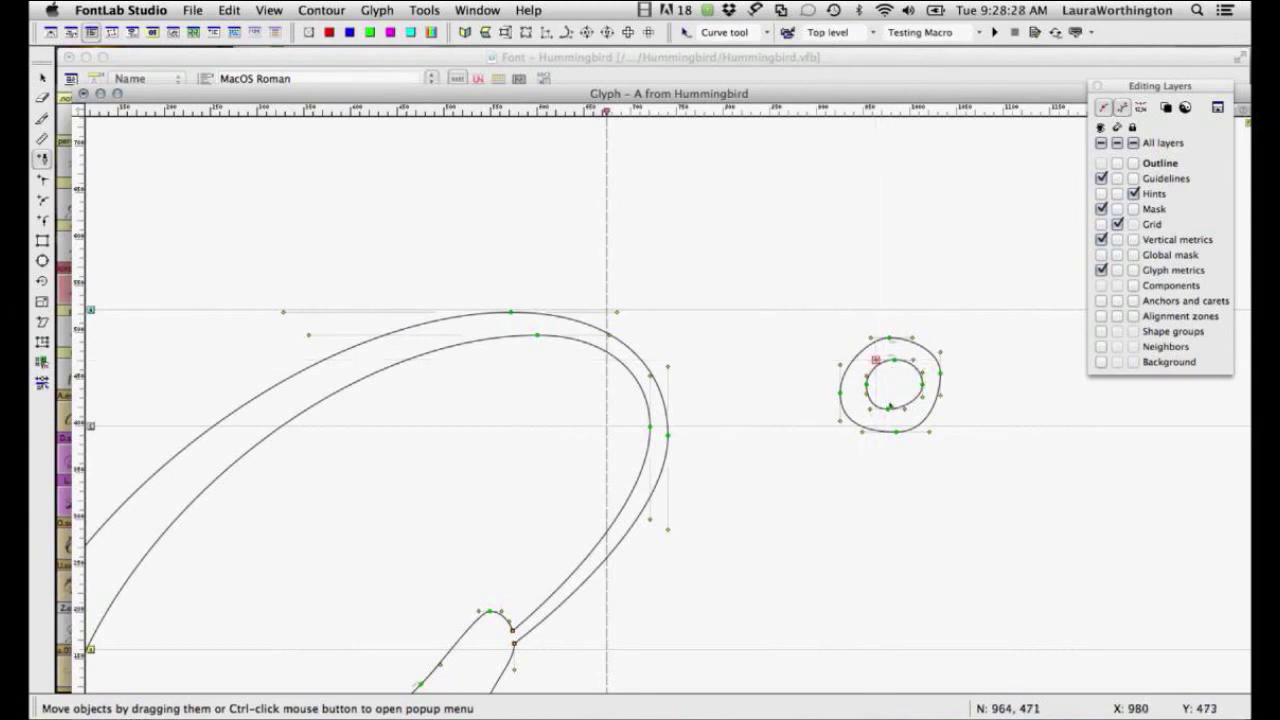
Draw a second pair of nested rounded contours below and to the right of the first pair.
{"action": "left_click", "coordinate": [976, 461]}
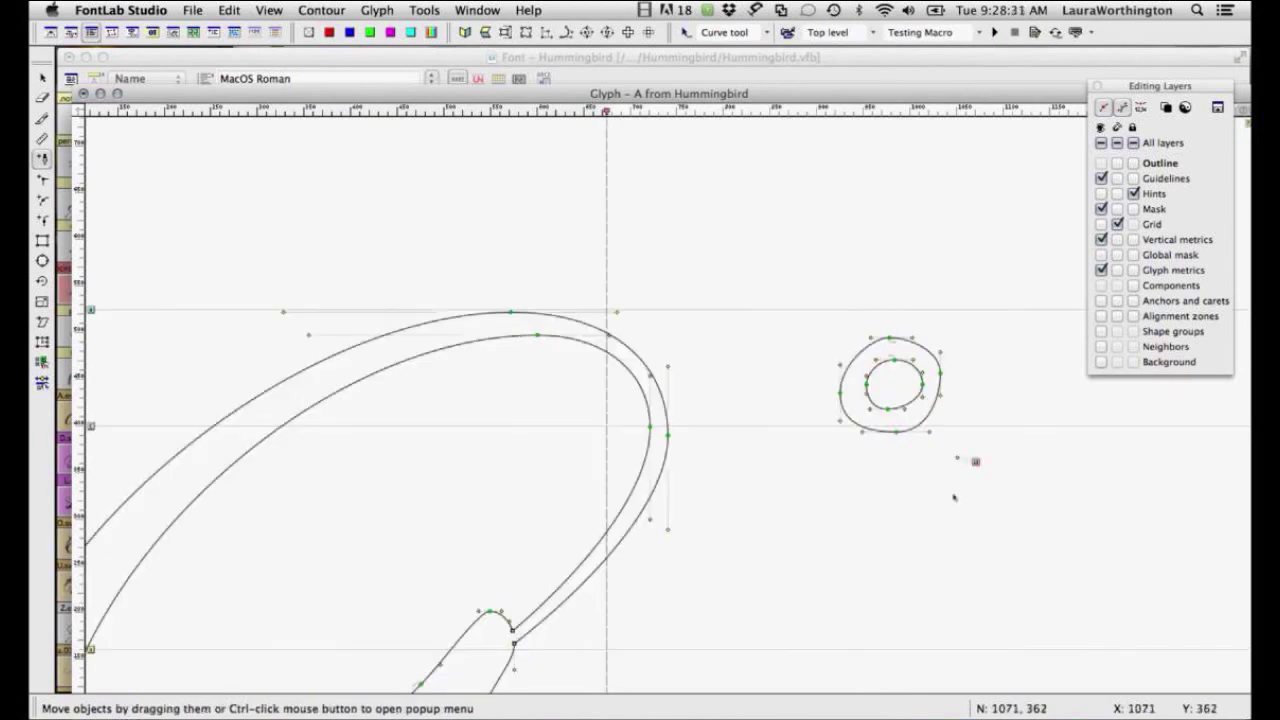
{"action": "left_click_drag", "start_coordinate": [1024, 488], "coordinate": [1020, 517]}
{"action": "mouse_move", "coordinate": [929, 511]}
{"action": "left_mouse_down"}
{"action": "mouse_move", "coordinate": [934, 487]}
{"action": "mouse_move", "coordinate": [994, 489]}
{"action": "left_mouse_up"}
{"action": "left_click", "coordinate": [977, 463]}
{"action": "left_click_drag", "start_coordinate": [988, 511], "coordinate": [982, 522]}
{"action": "mouse_move", "coordinate": [957, 511]}
{"action": "left_mouse_down"}
{"action": "mouse_move", "coordinate": [951, 500]}
{"action": "mouse_move", "coordinate": [995, 487]}
{"action": "left_mouse_up"}
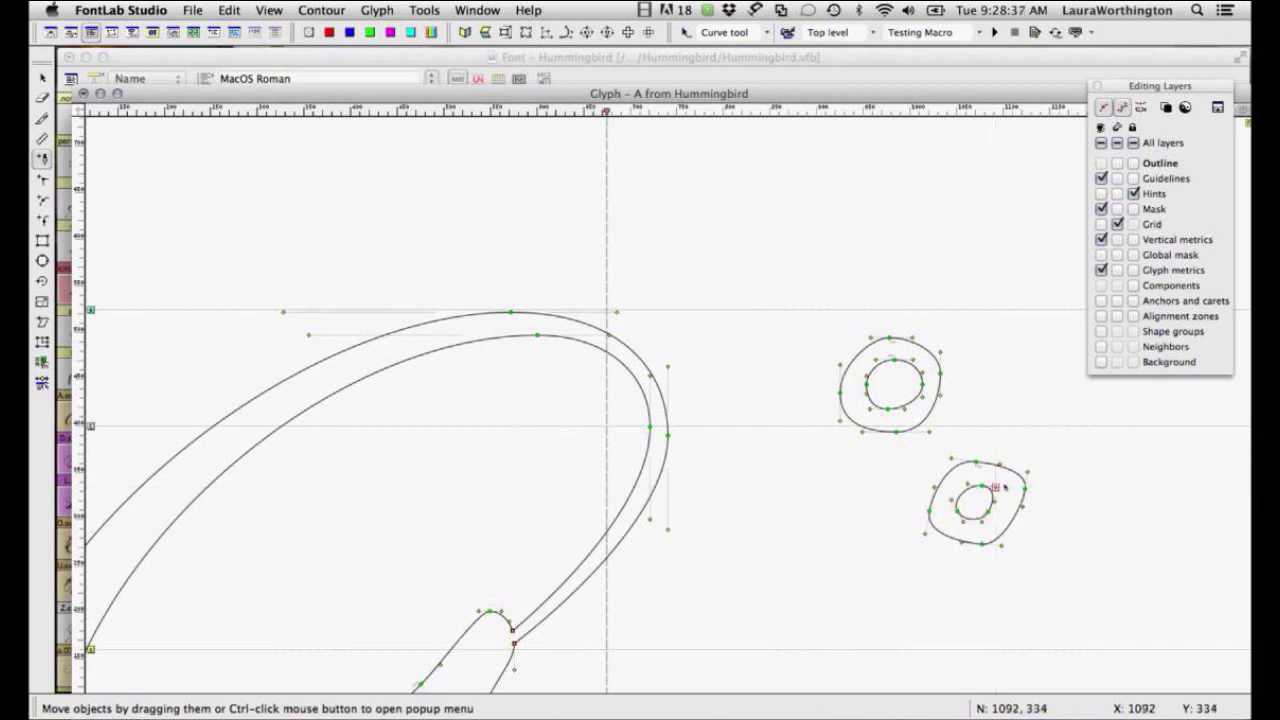
Select the lower pair of nested contours, apply Set PS Direction, and check the filled preview of the shapes.
{"action": "key", "text": "grave"}
{"action": "key", "text": "1"}
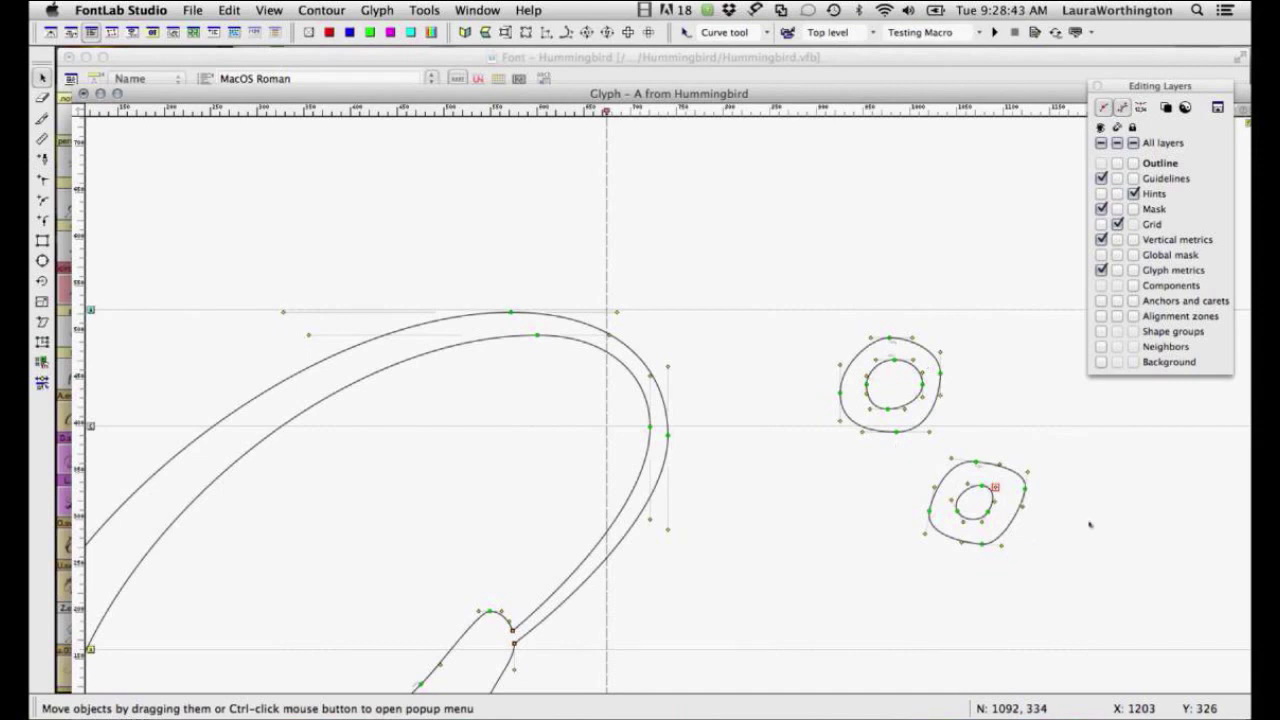
{"action": "left_click_drag", "start_coordinate": [1075, 571], "coordinate": [920, 452]}
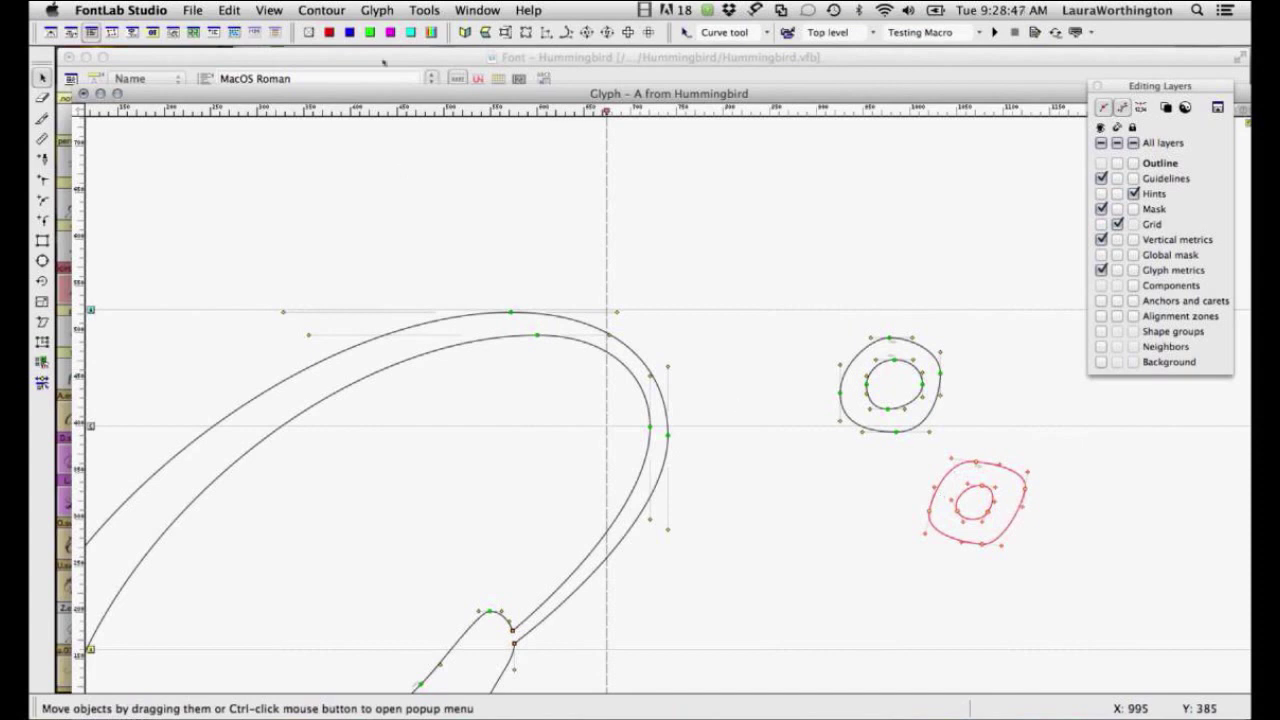
{"action": "left_click", "coordinate": [340, 10]}
{"action": "mouse_move", "coordinate": [340, 46]}
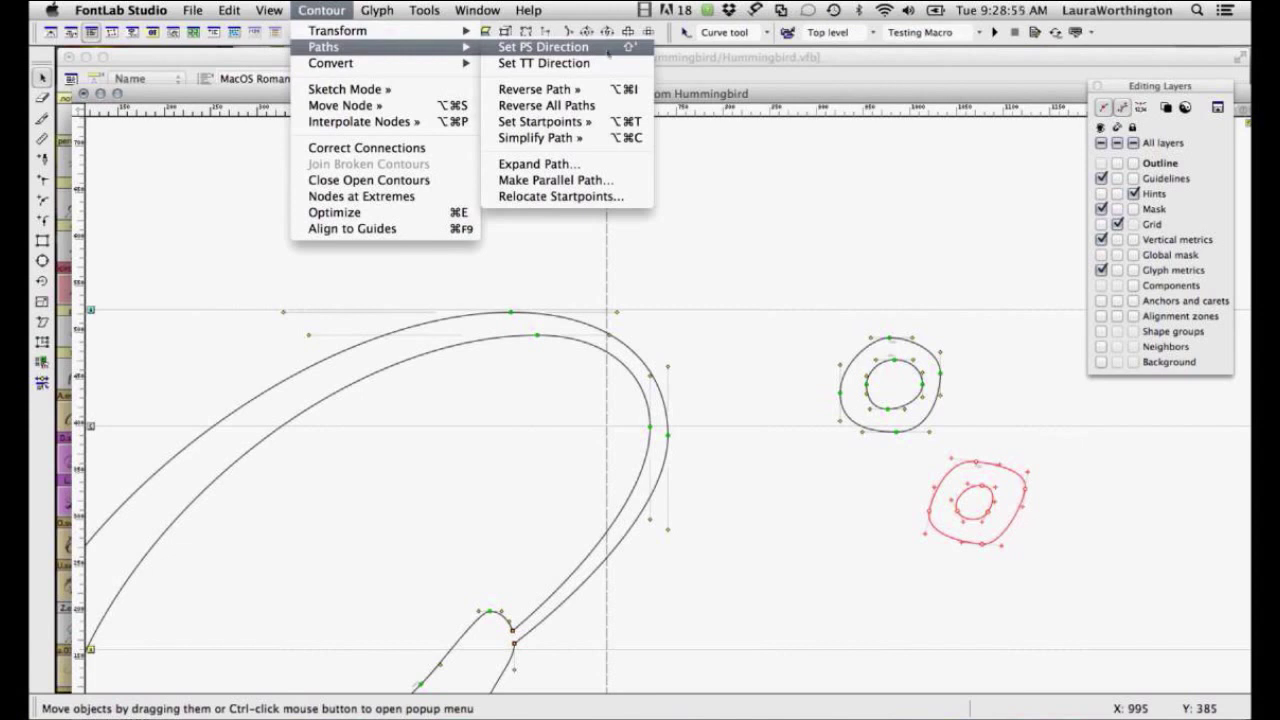
{"action": "left_click", "coordinate": [609, 52]}
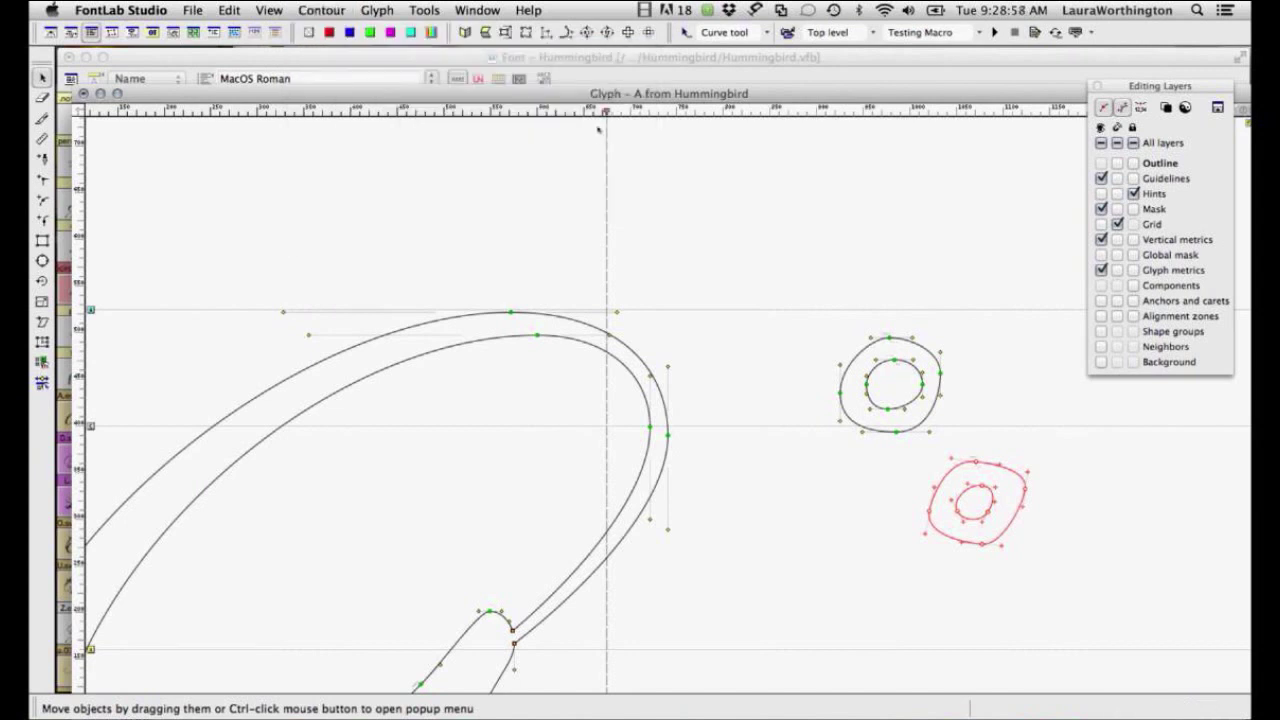
{"action": "key", "text": "grave"}
{"action": "key", "text": "grave"}
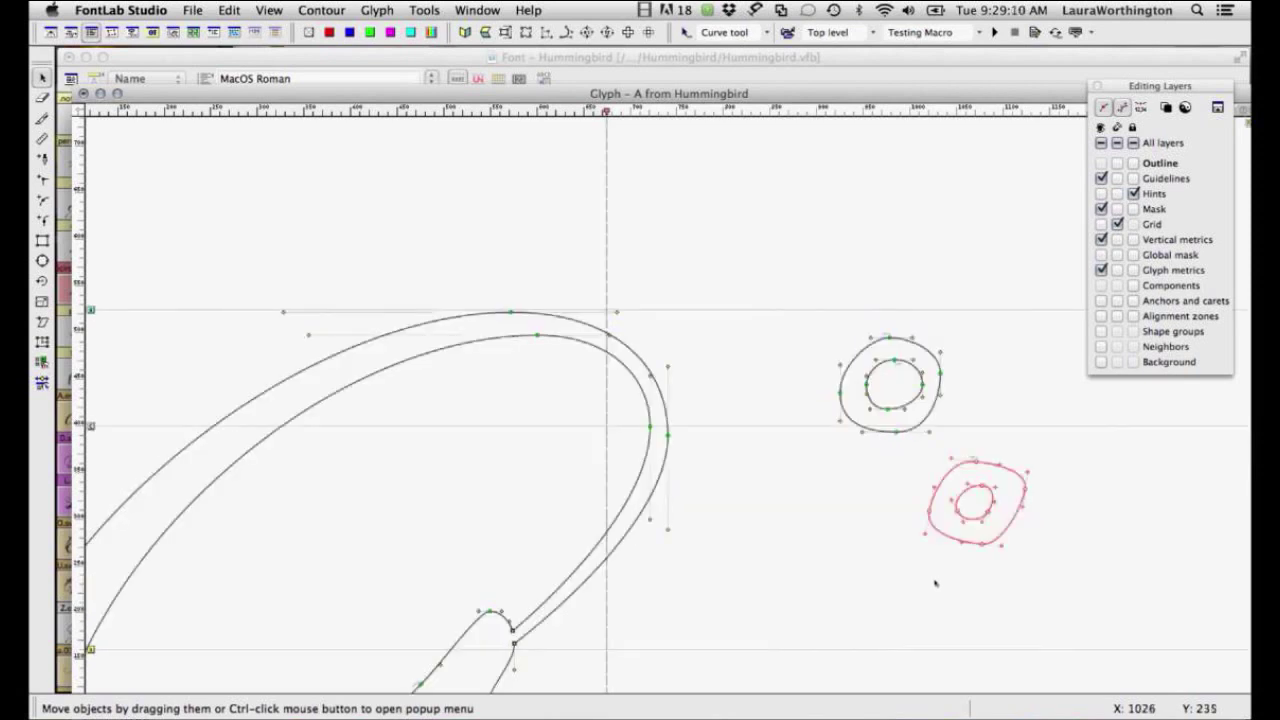
Delete both pairs of nested test contours from the A glyph.
{"action": "left_click_drag", "start_coordinate": [822, 322], "coordinate": [1060, 617]}
{"action": "key", "text": "Delete"}
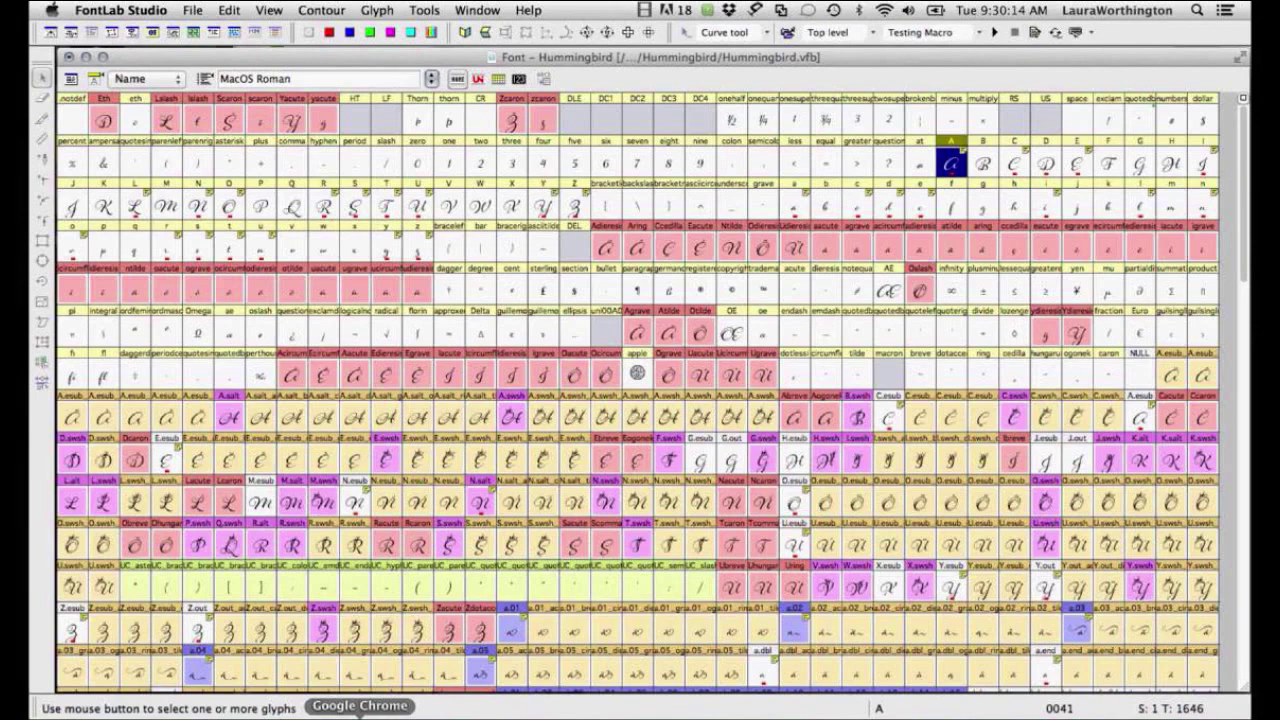
Switch to the AnyMeeting window and read the attendees' questions in the chat.
{"action": "left_click", "coordinate": [360, 715]}
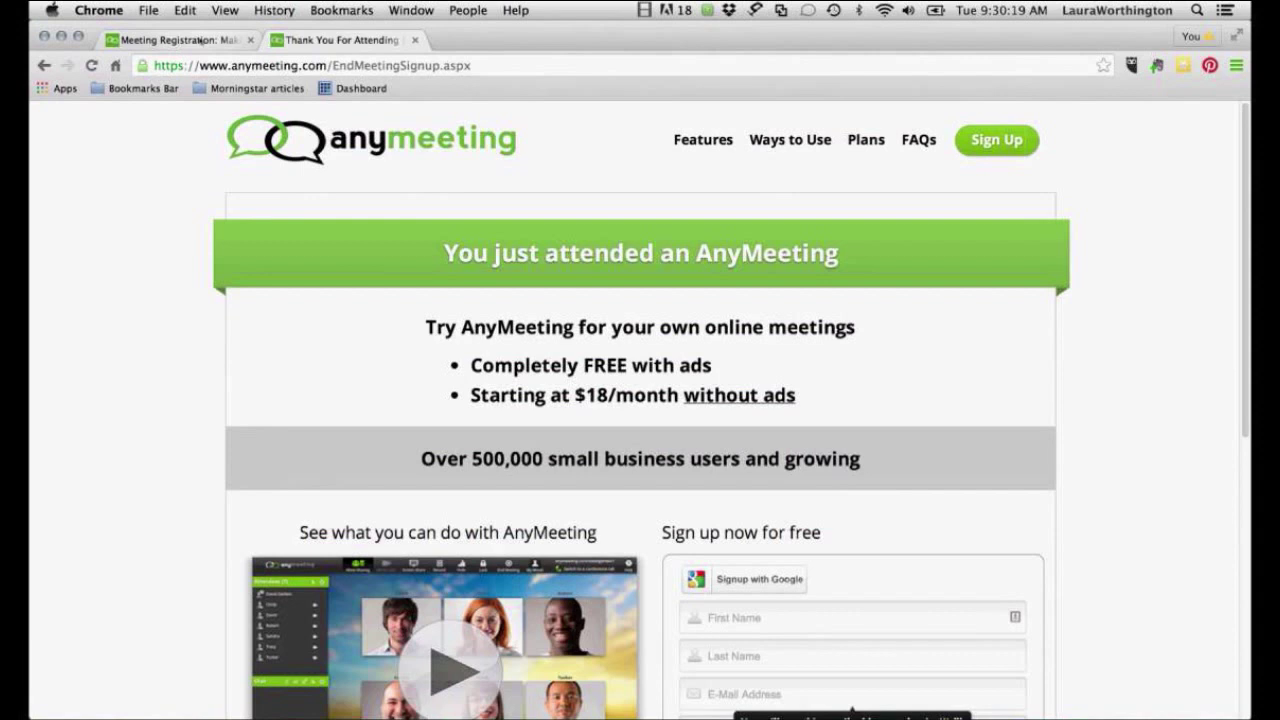
{"action": "left_click", "coordinate": [200, 40]}
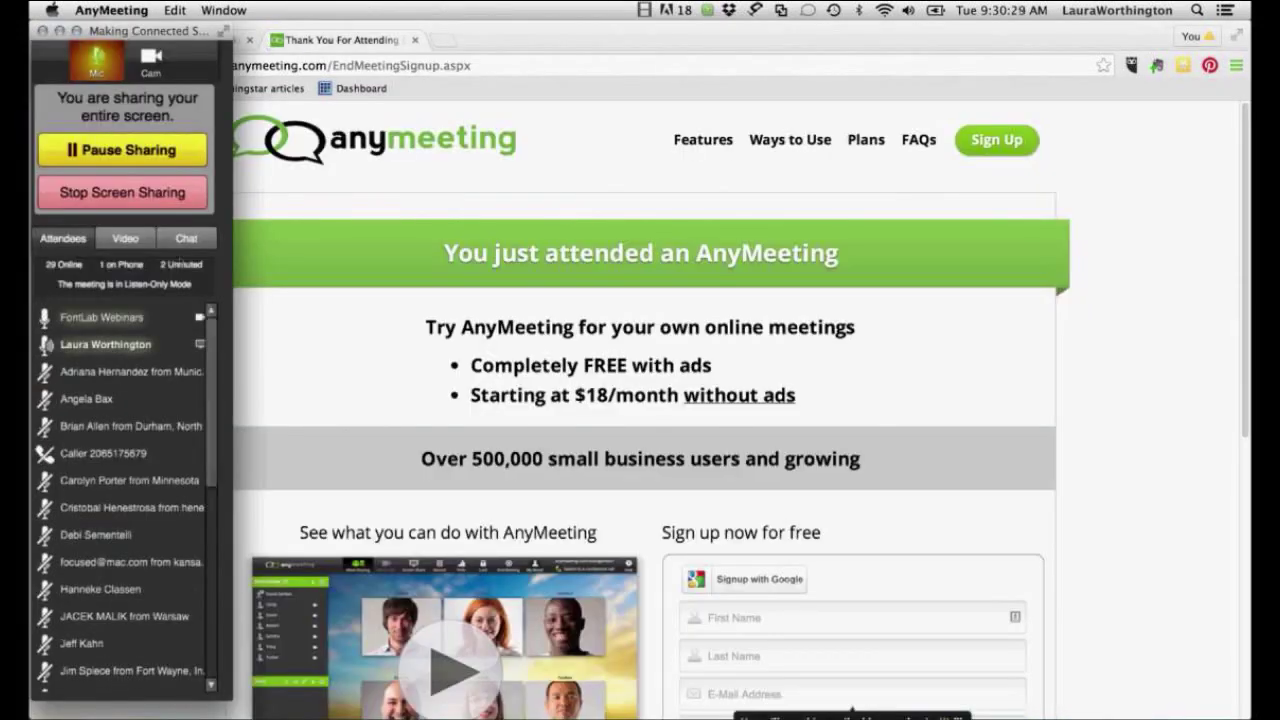
{"action": "left_click", "coordinate": [186, 238]}
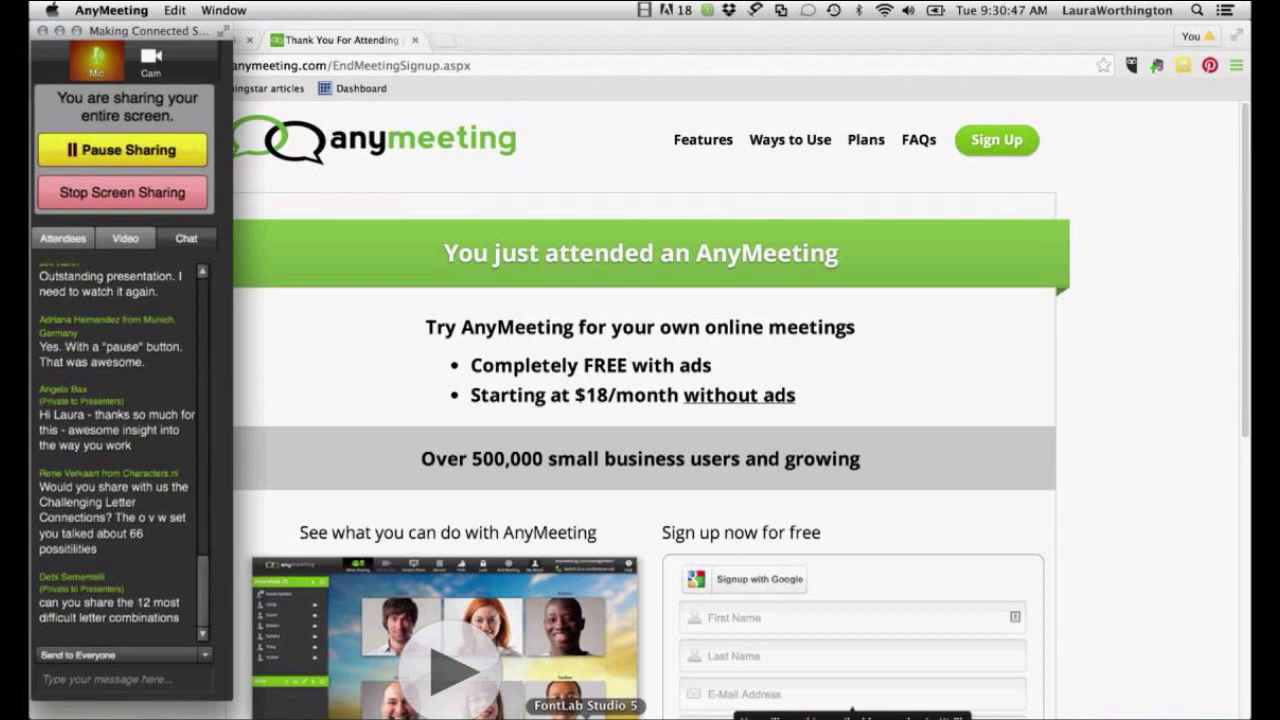
Return to FontLab Studio's Metrics window, enter the sample text "orosoxoz vrvsvxvz wrwswxwz" and set the display size to 256.
{"action": "left_click", "coordinate": [585, 717]}
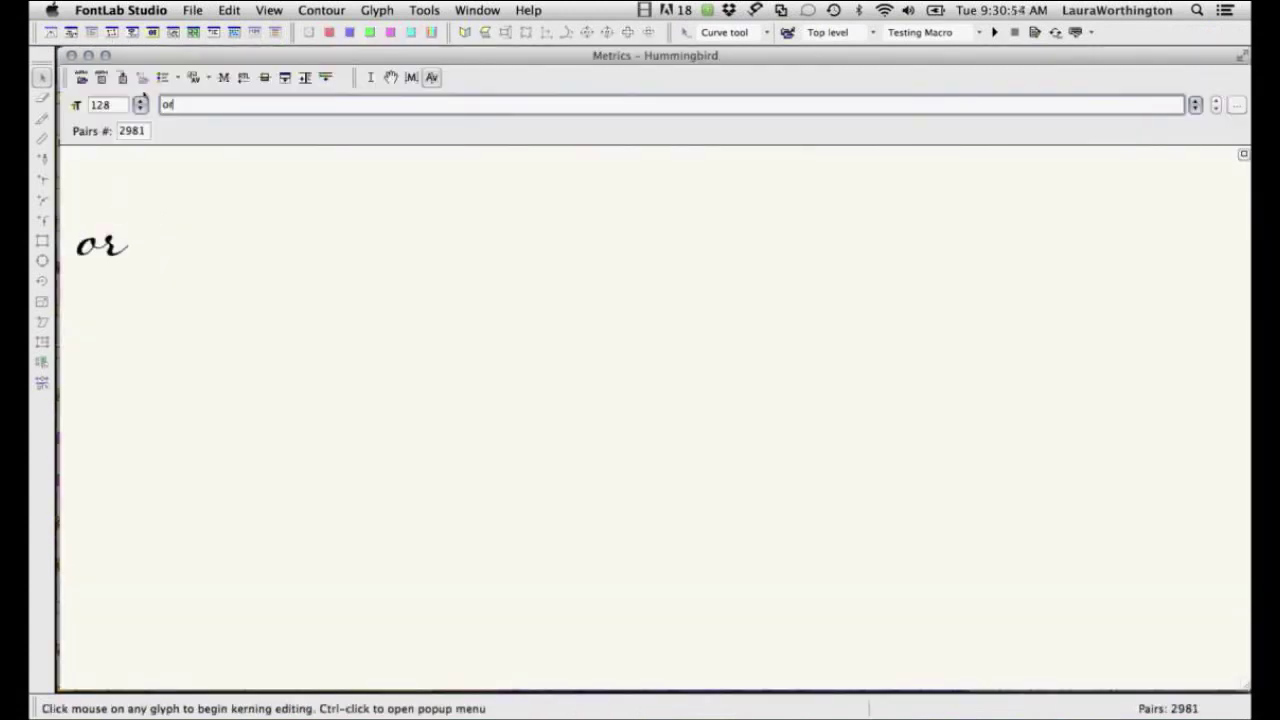
{"action": "type", "text": "osoxoz "}
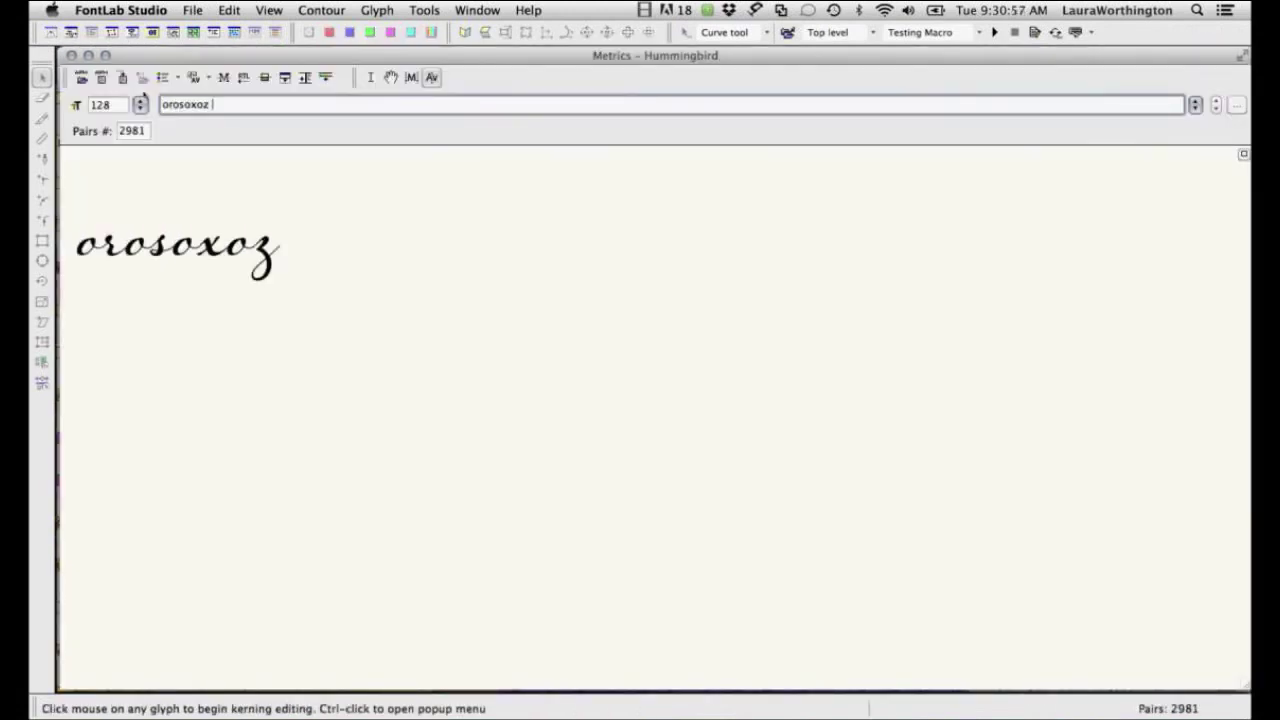
{"action": "type", "text": "vrvsvxvz"}
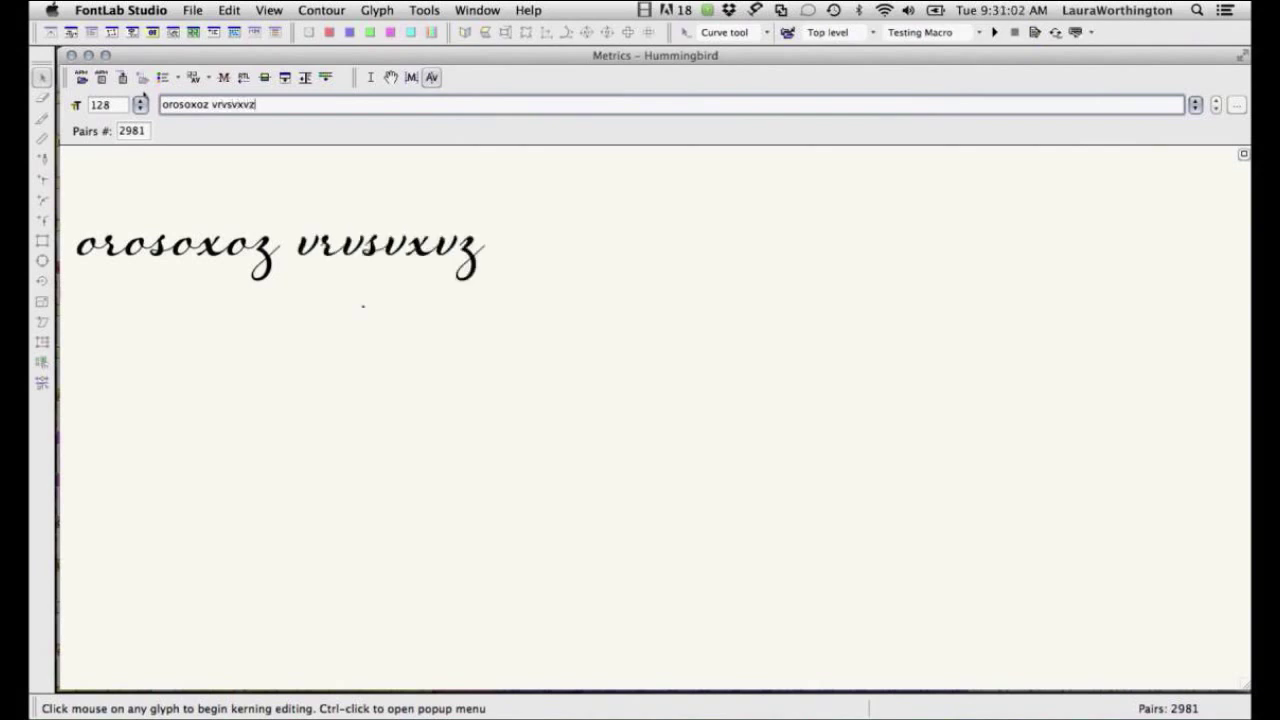
{"action": "type", "text": " wrws"}
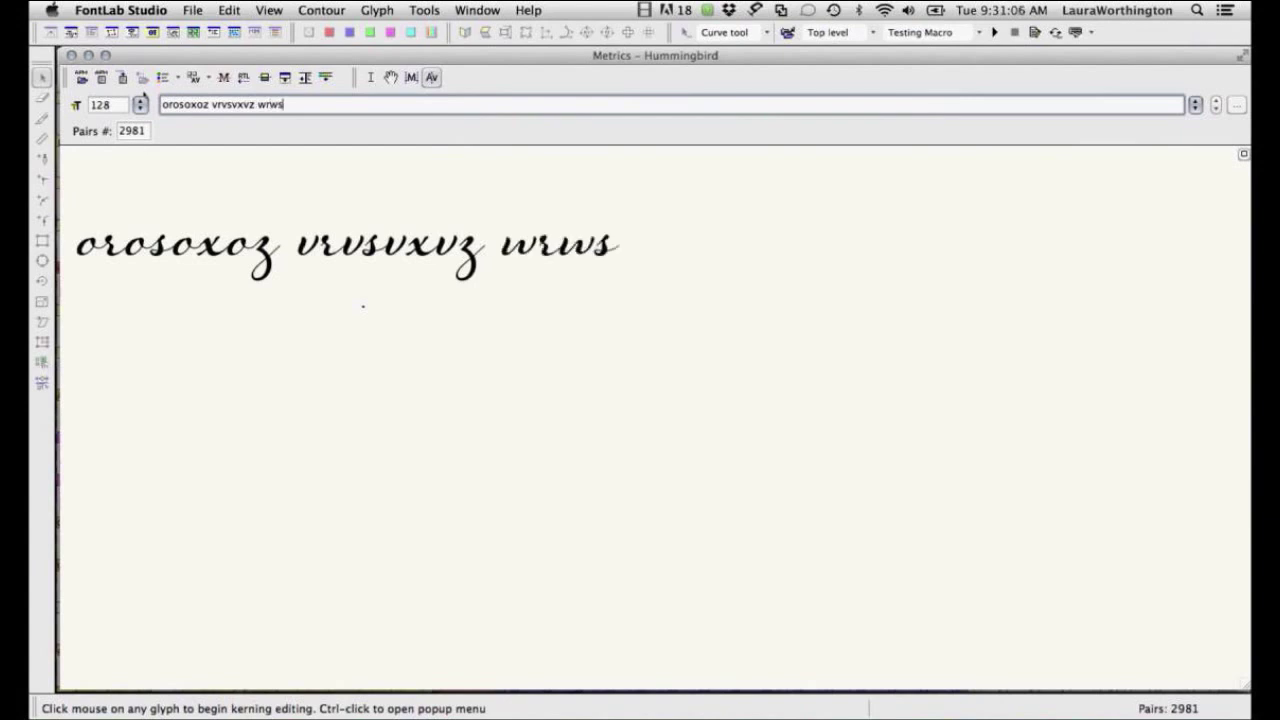
{"action": "type", "text": "wxwz"}
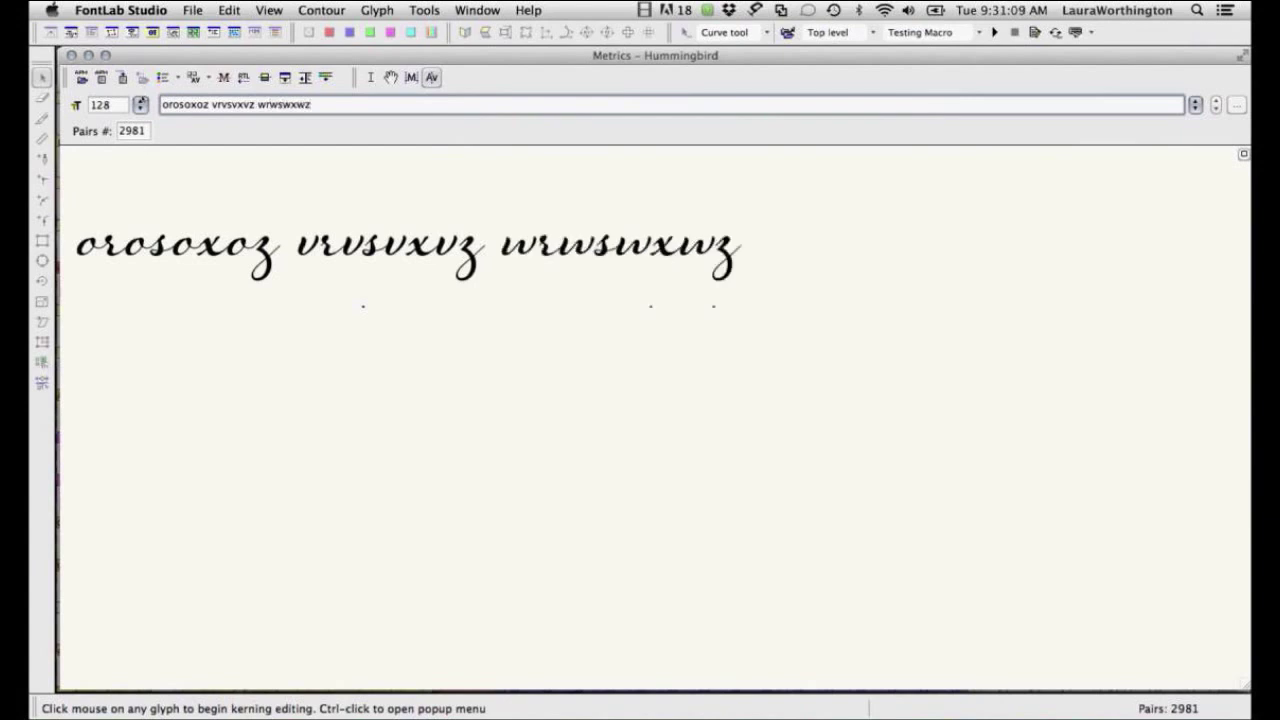
{"action": "left_click", "coordinate": [141, 104]}
{"action": "left_click", "coordinate": [155, 235]}
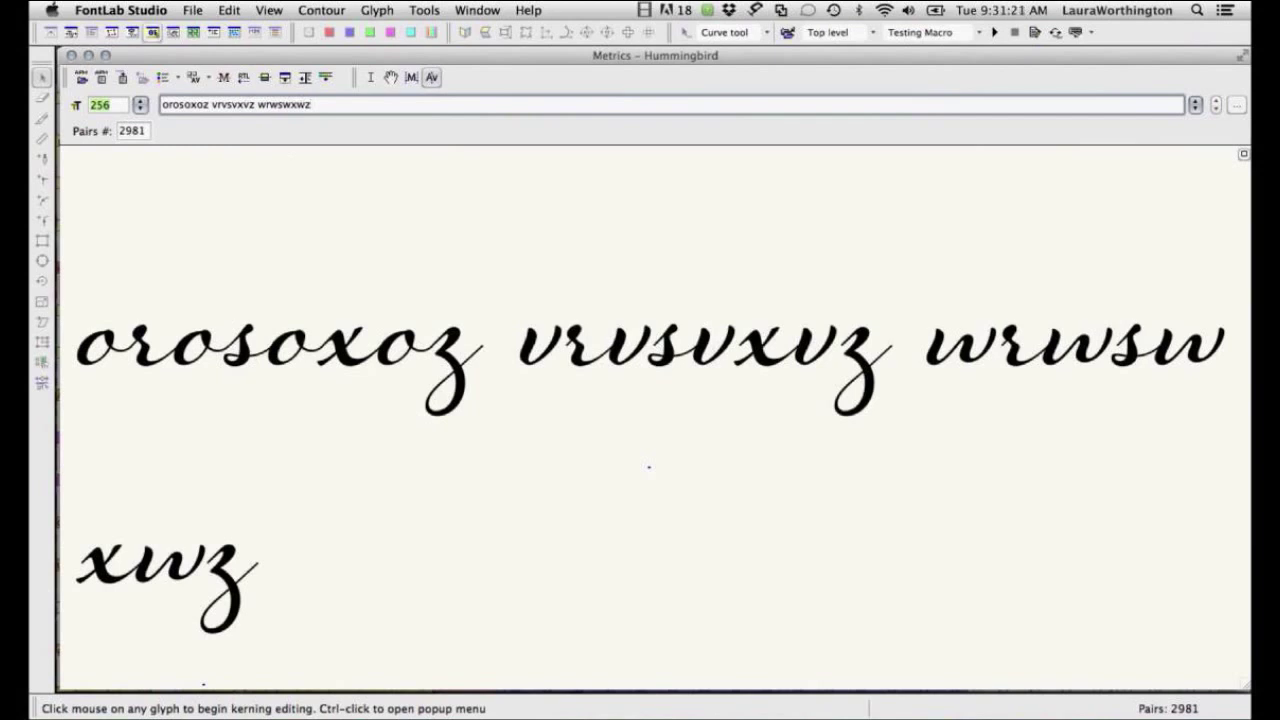
Show the OpenType feature code and the feature preview, load the font's features and enable calt.
{"action": "left_click", "coordinate": [174, 35]}
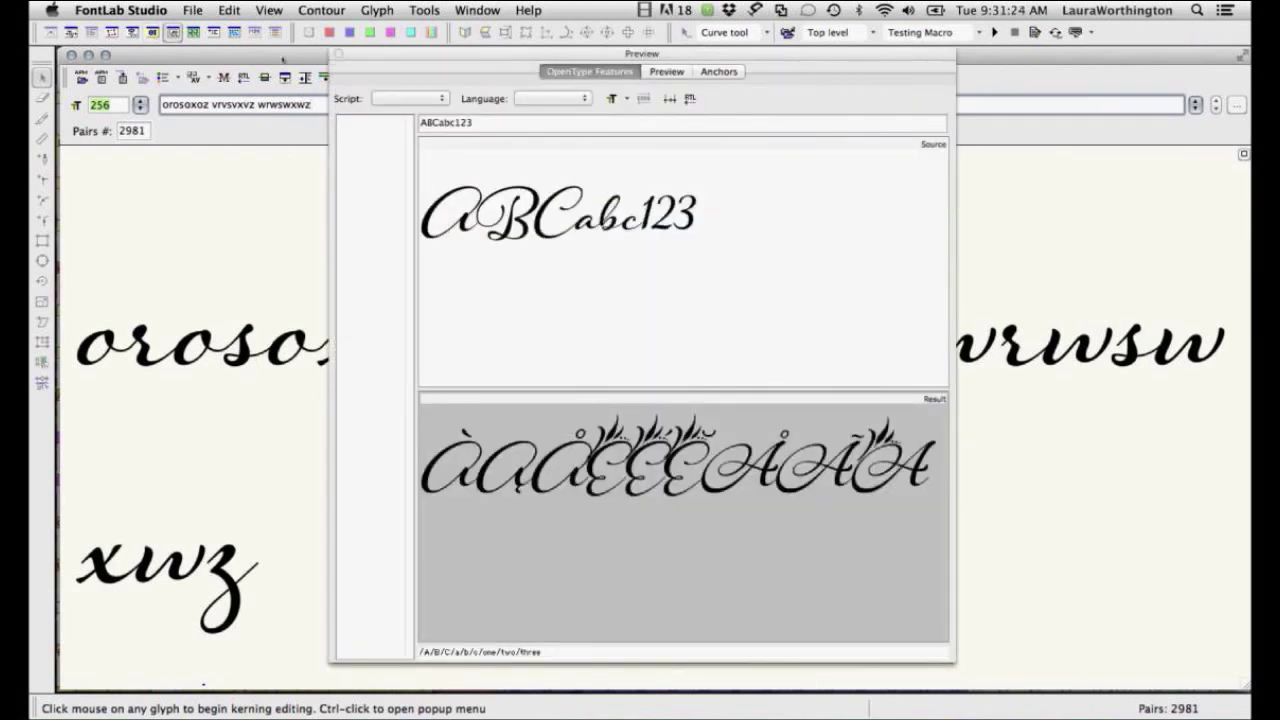
{"action": "left_click", "coordinate": [132, 32]}
{"action": "left_click", "coordinate": [132, 32]}
{"action": "left_click", "coordinate": [153, 32]}
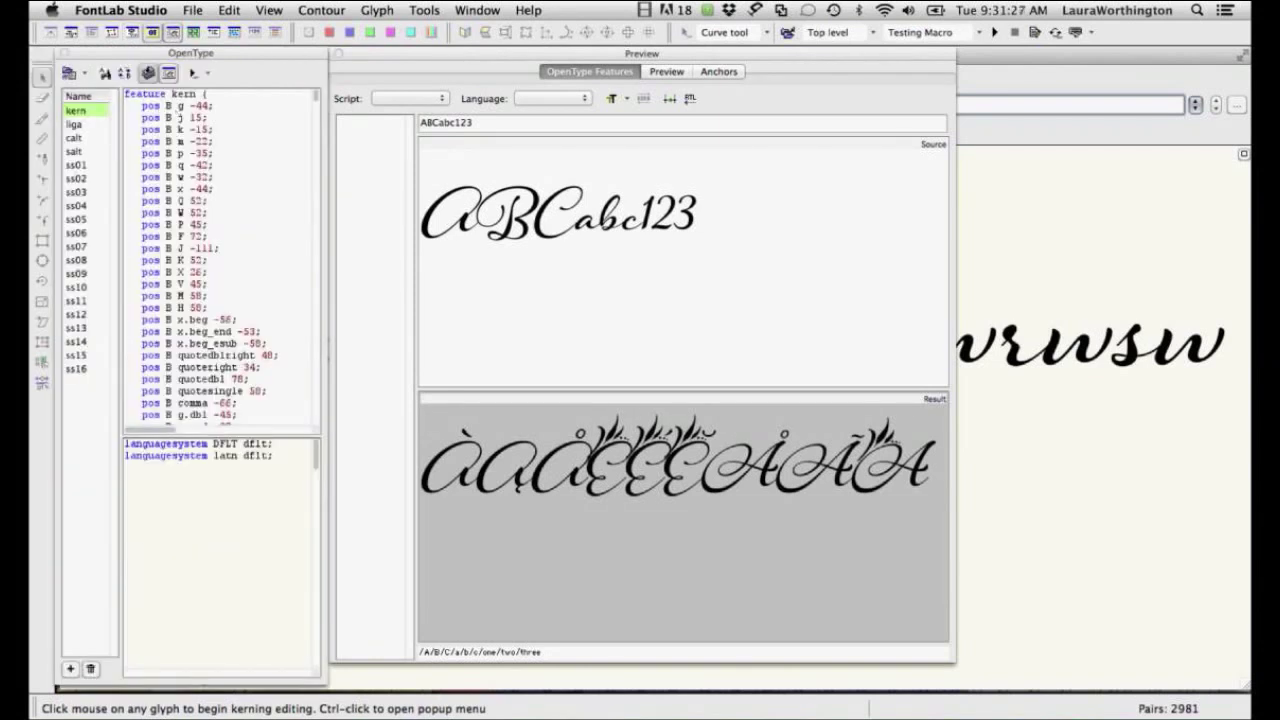
{"action": "left_click", "coordinate": [193, 73]}
{"action": "left_click", "coordinate": [349, 149]}
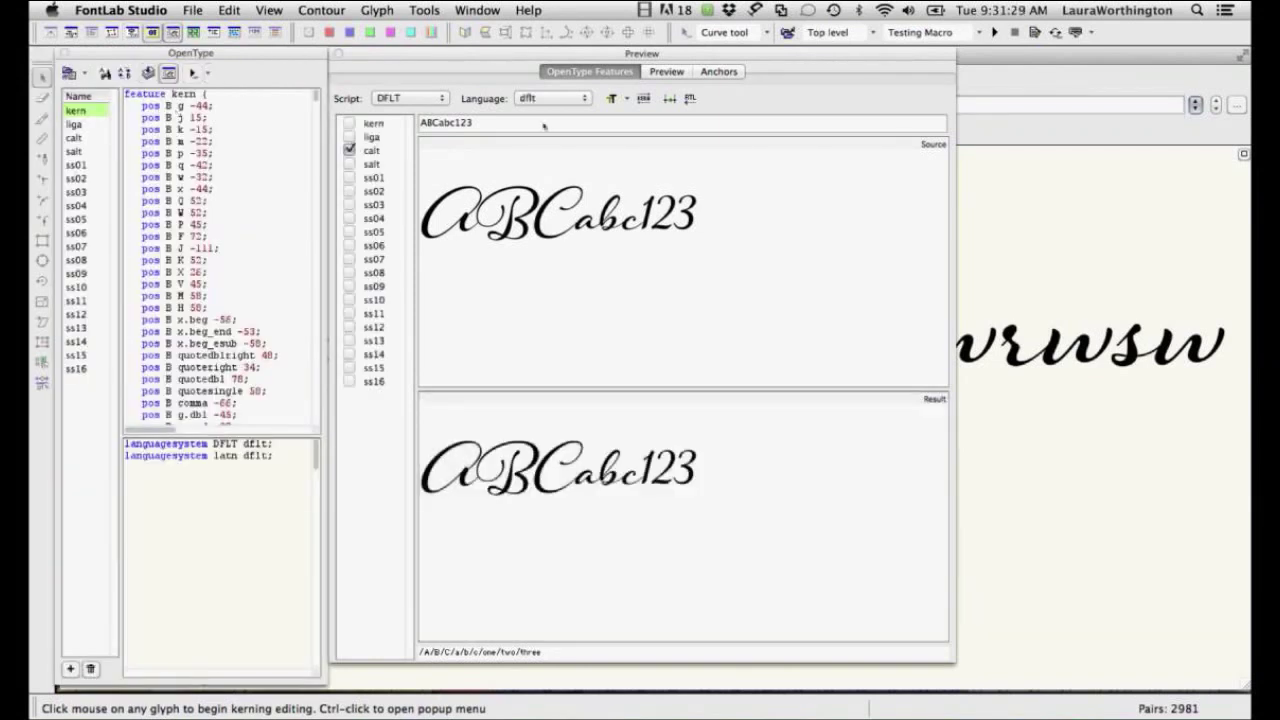
Replace the feature preview's sample text with "vr vs vw vz" to test the contextual alternates.
{"action": "left_click", "coordinate": [474, 122]}
{"action": "left_click_drag", "start_coordinate": [474, 122], "coordinate": [414, 112]}
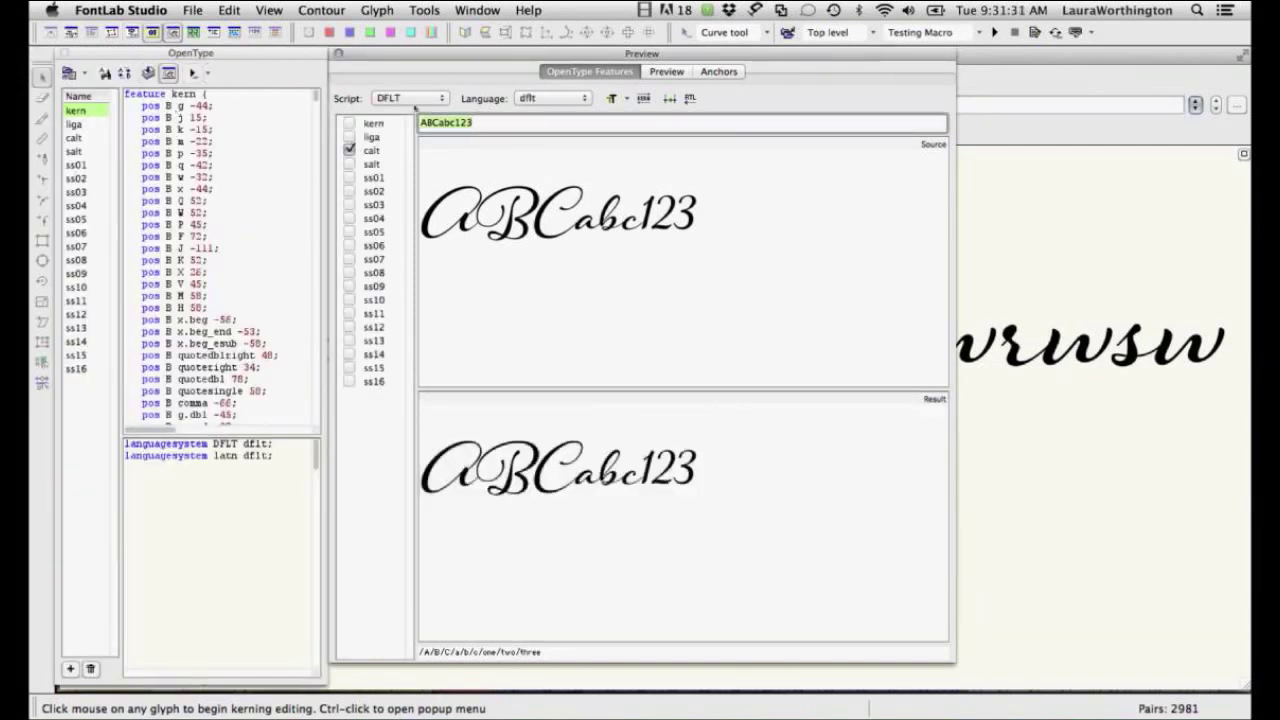
{"action": "type", "text": "ov"}
{"action": "key", "text": "BackSpace"}
{"action": "key", "text": "BackSpace"}
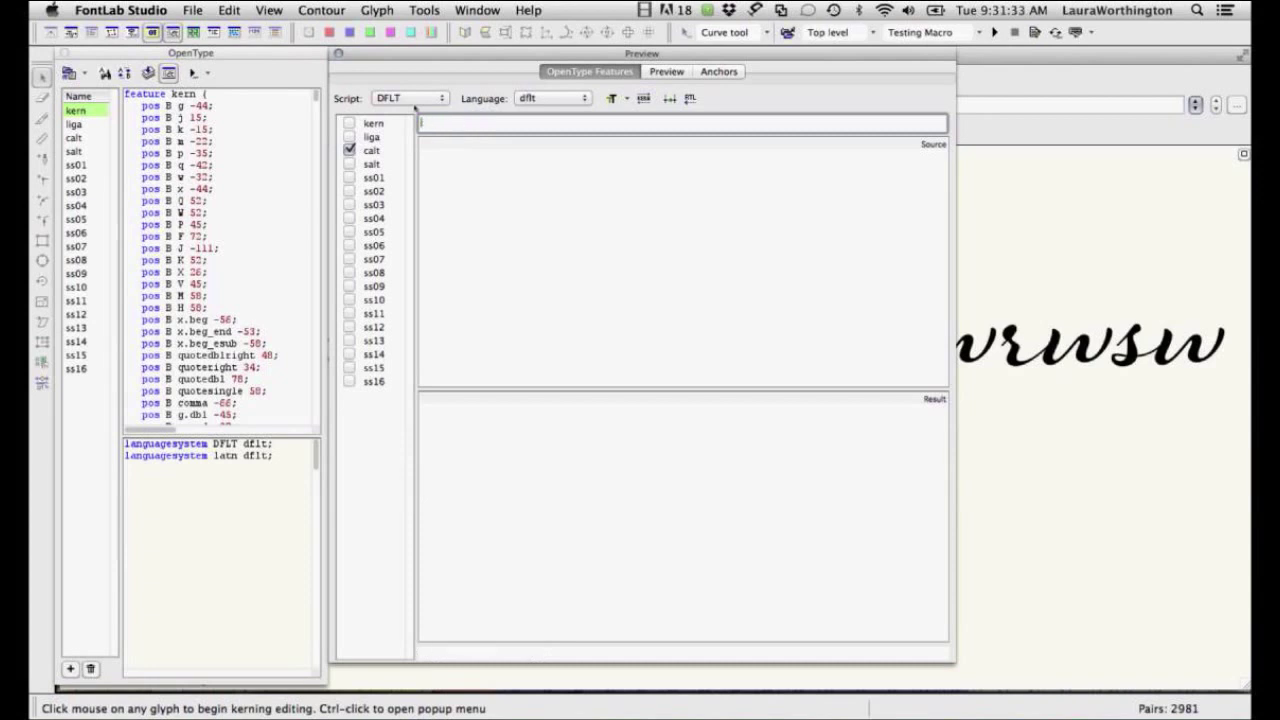
{"action": "type", "text": "vr"}
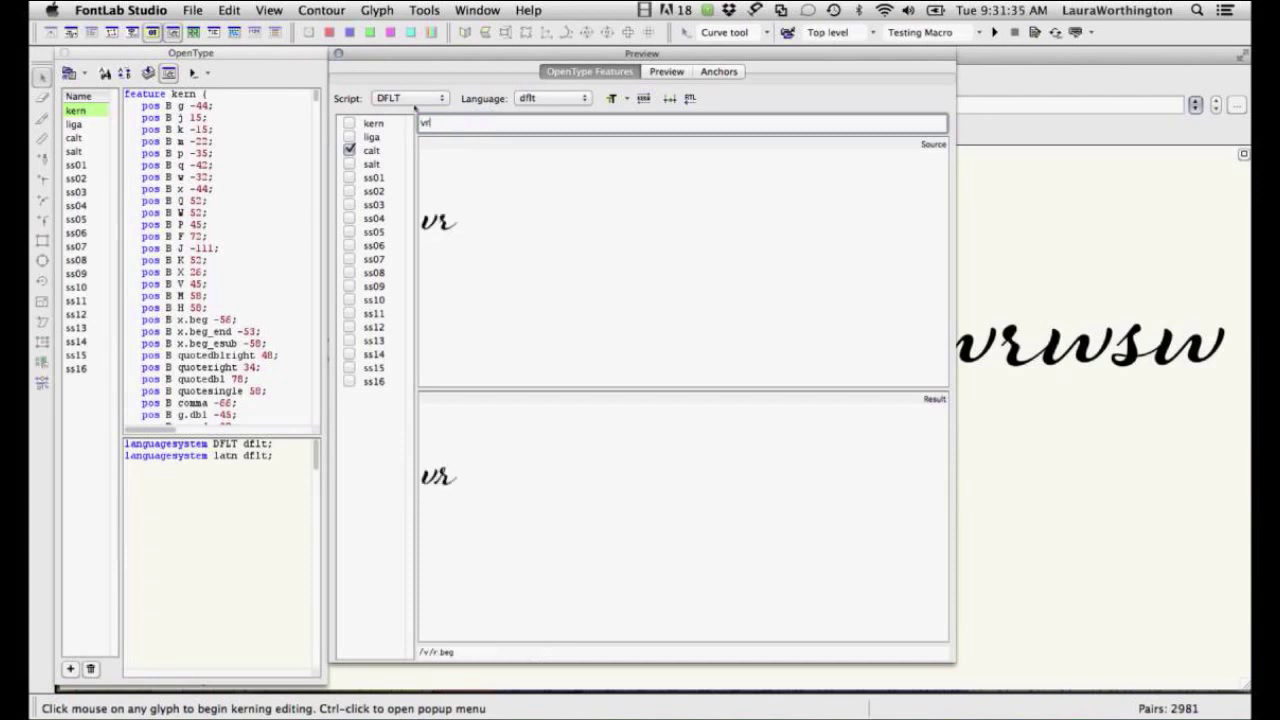
{"action": "type", "text": " v"}
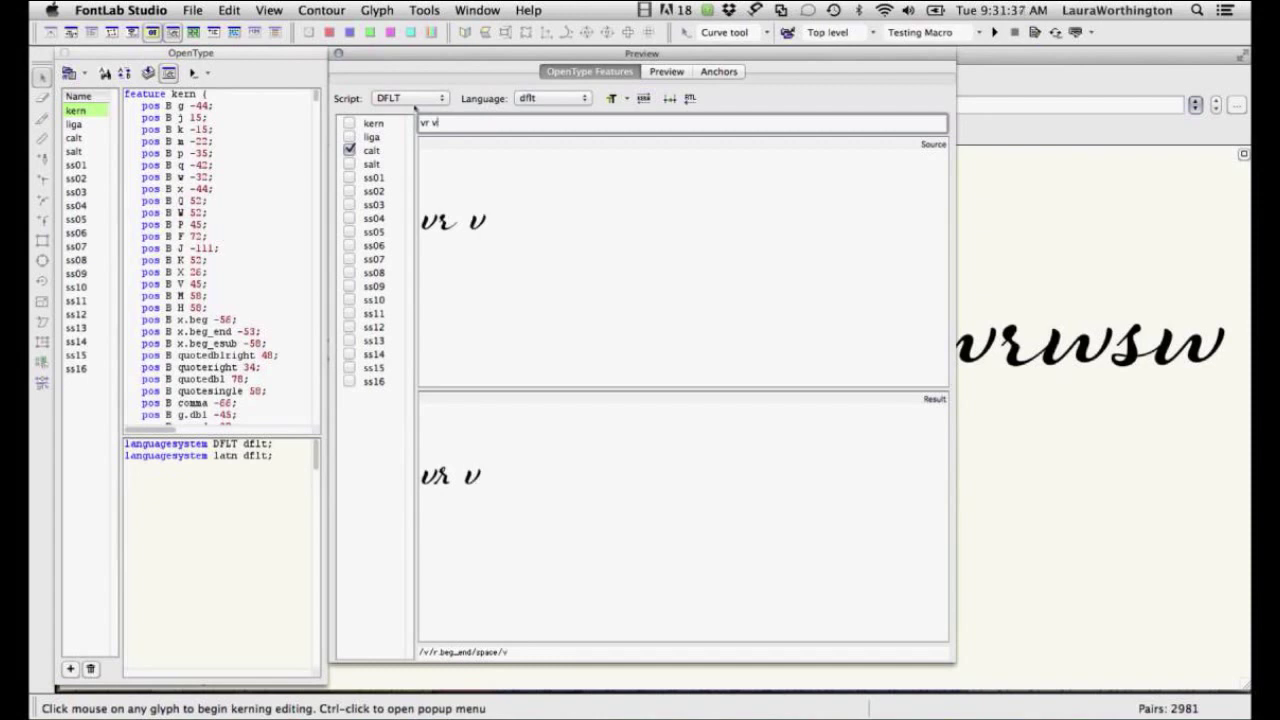
{"action": "type", "text": "s"}
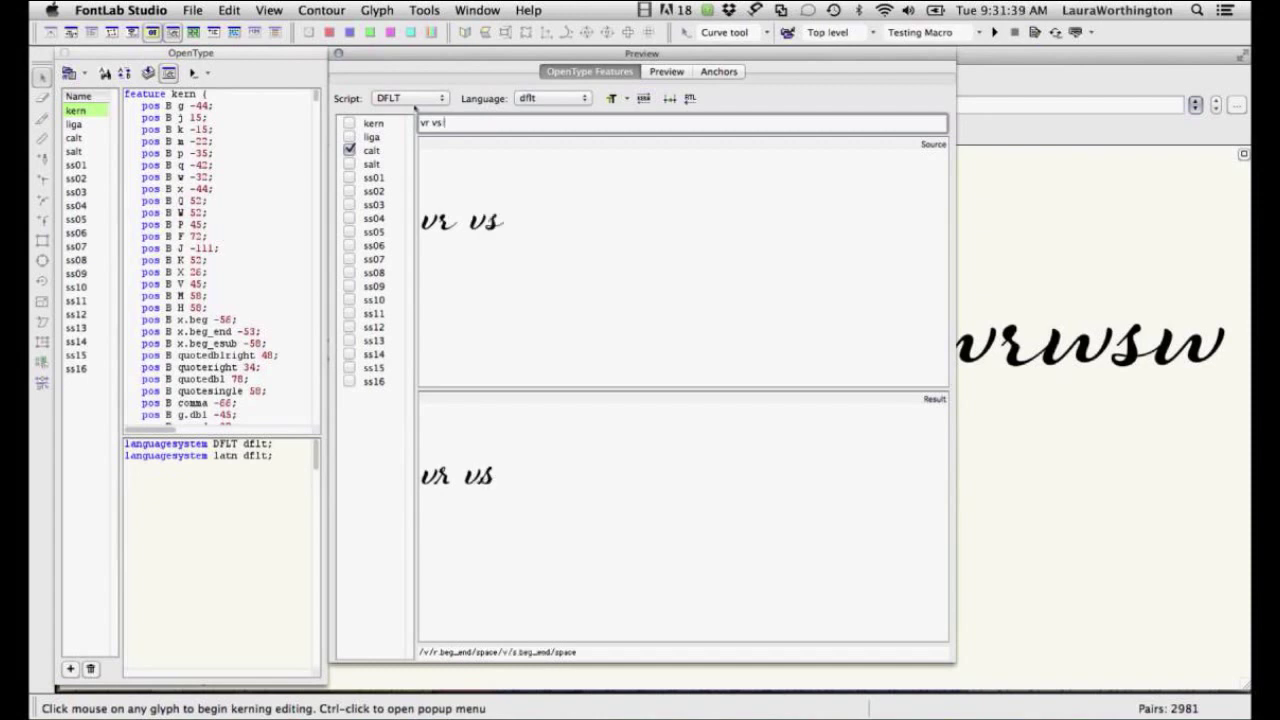
{"action": "type", "text": " vw"}
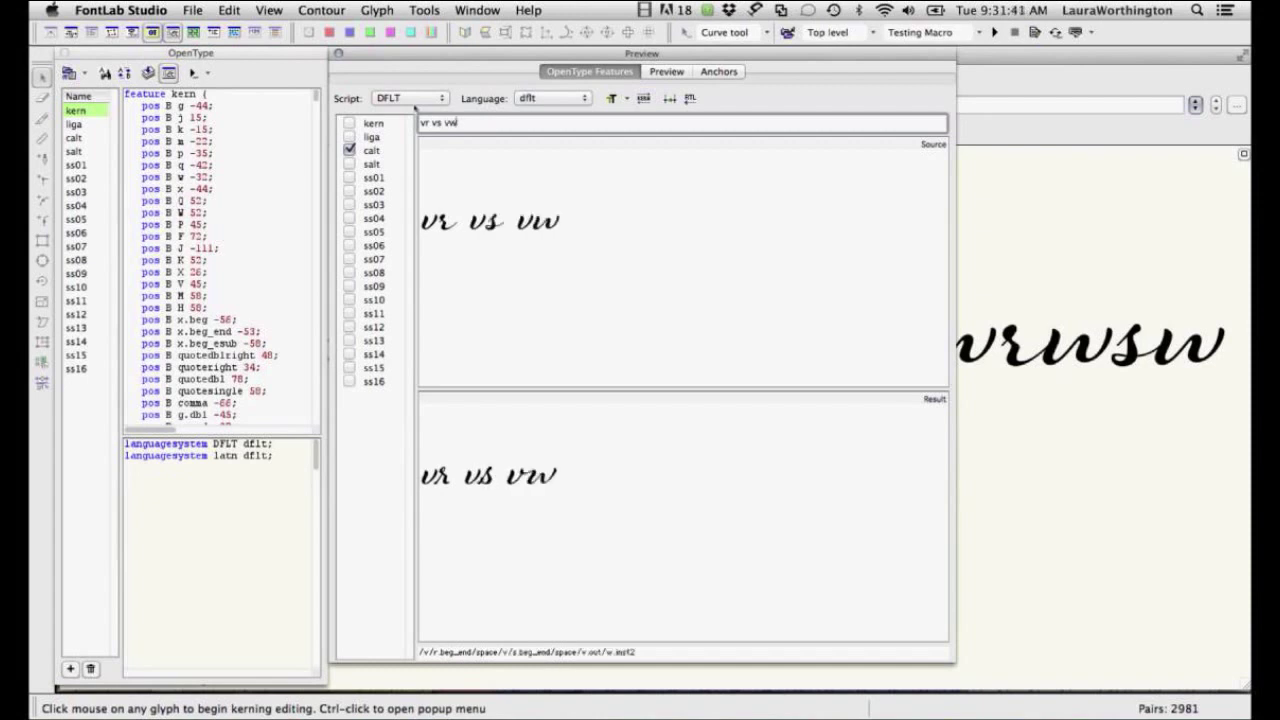
{"action": "type", "text": " vz"}
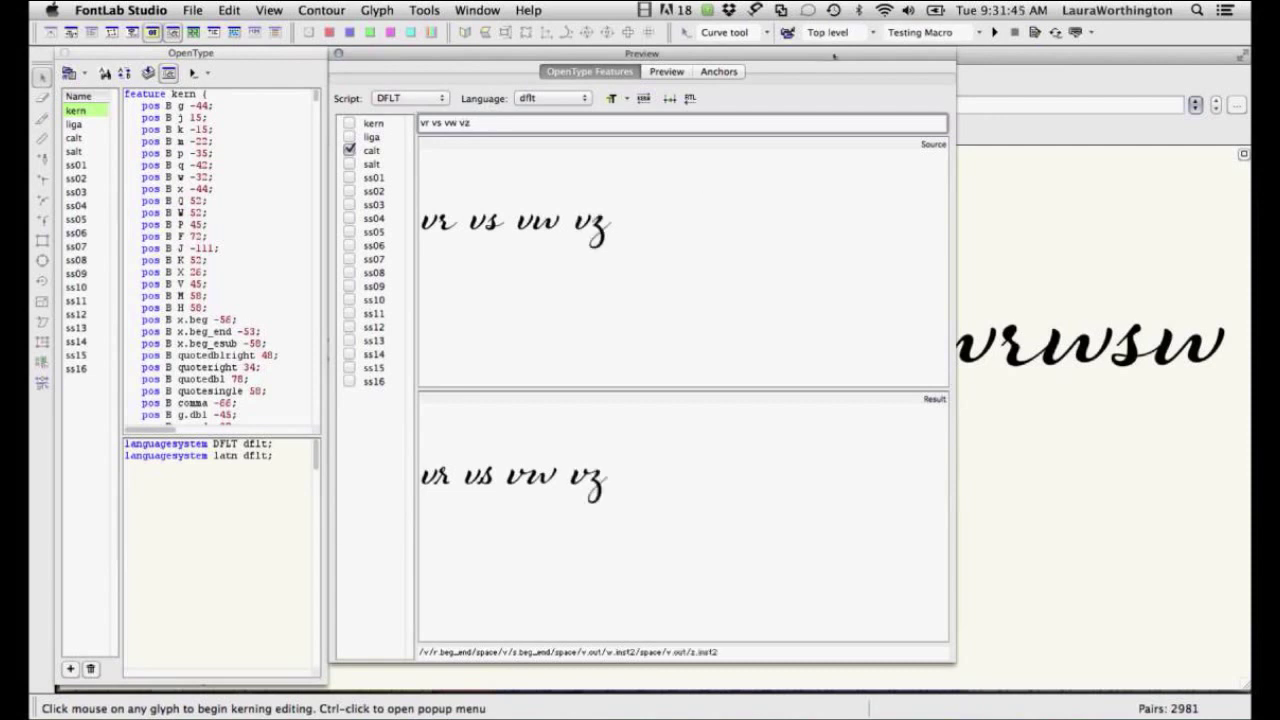
{"action": "left_click_drag", "start_coordinate": [834, 57], "coordinate": [896, 65]}
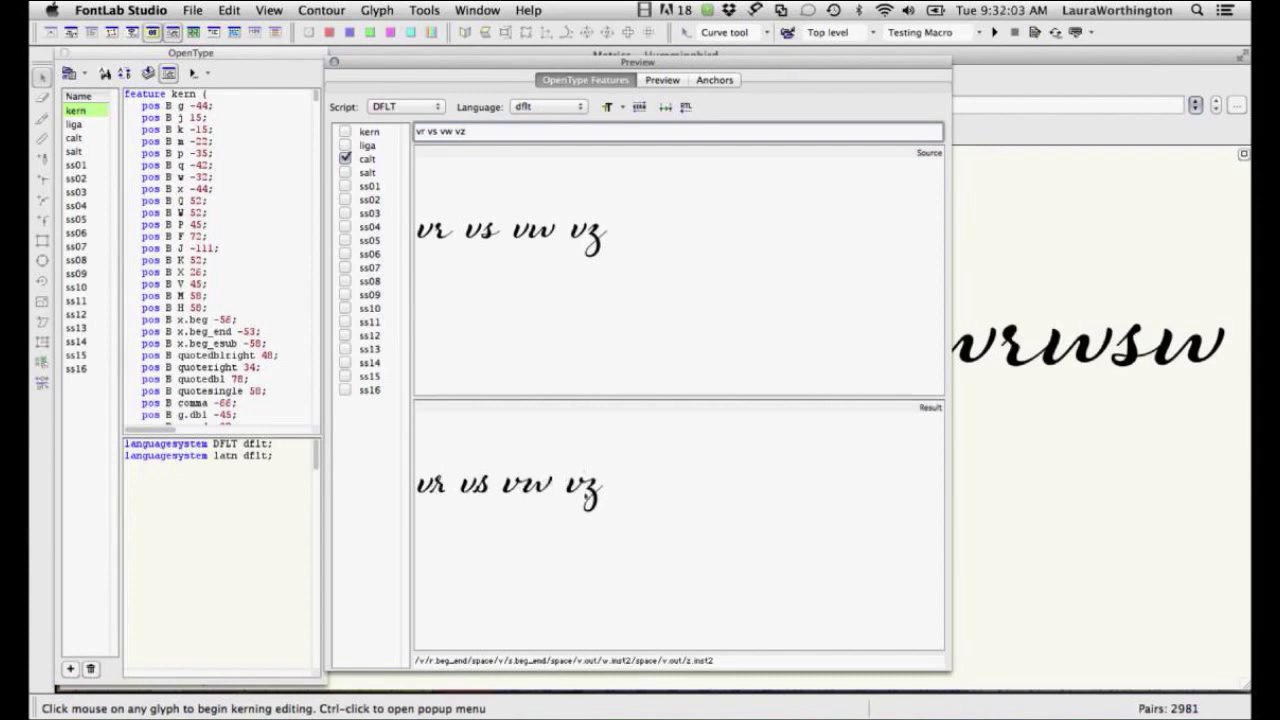
Change "vw" to "vx" in the feature preview's sample text and close both the preview and the OpenType code.
{"action": "double_click", "coordinate": [452, 131]}
{"action": "type", "text": "vx"}
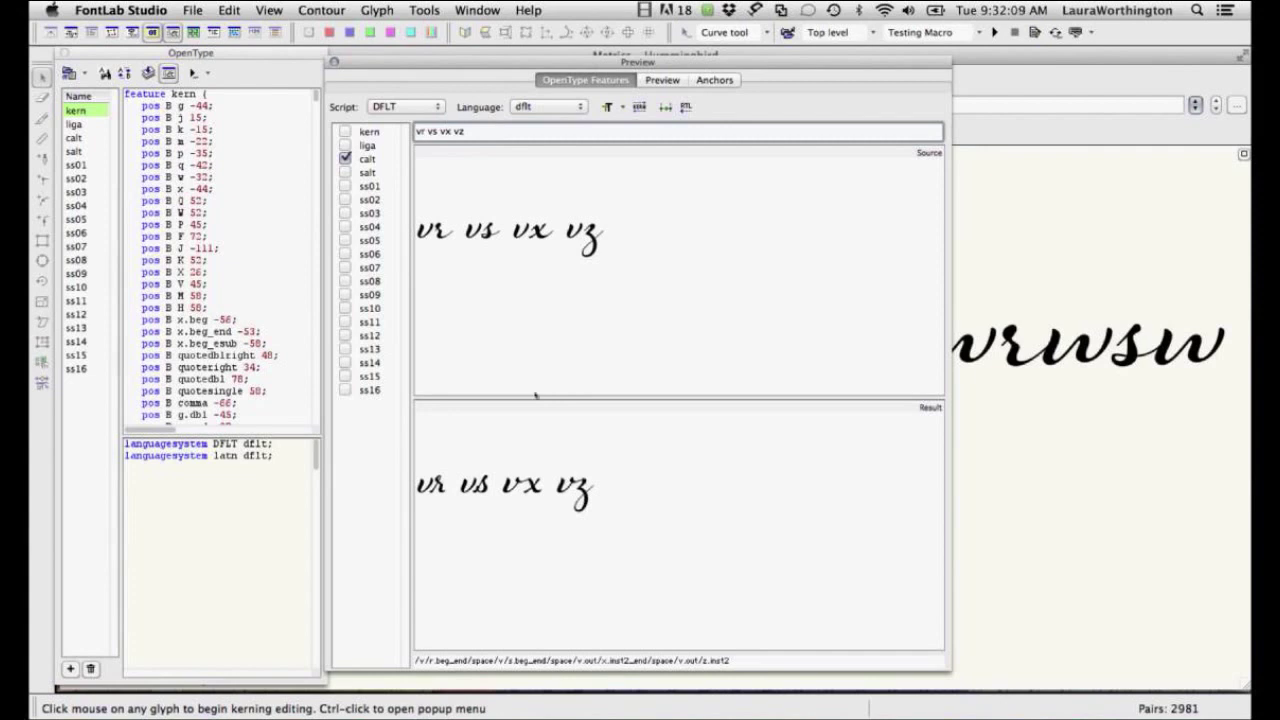
{"action": "left_click", "coordinate": [334, 63]}
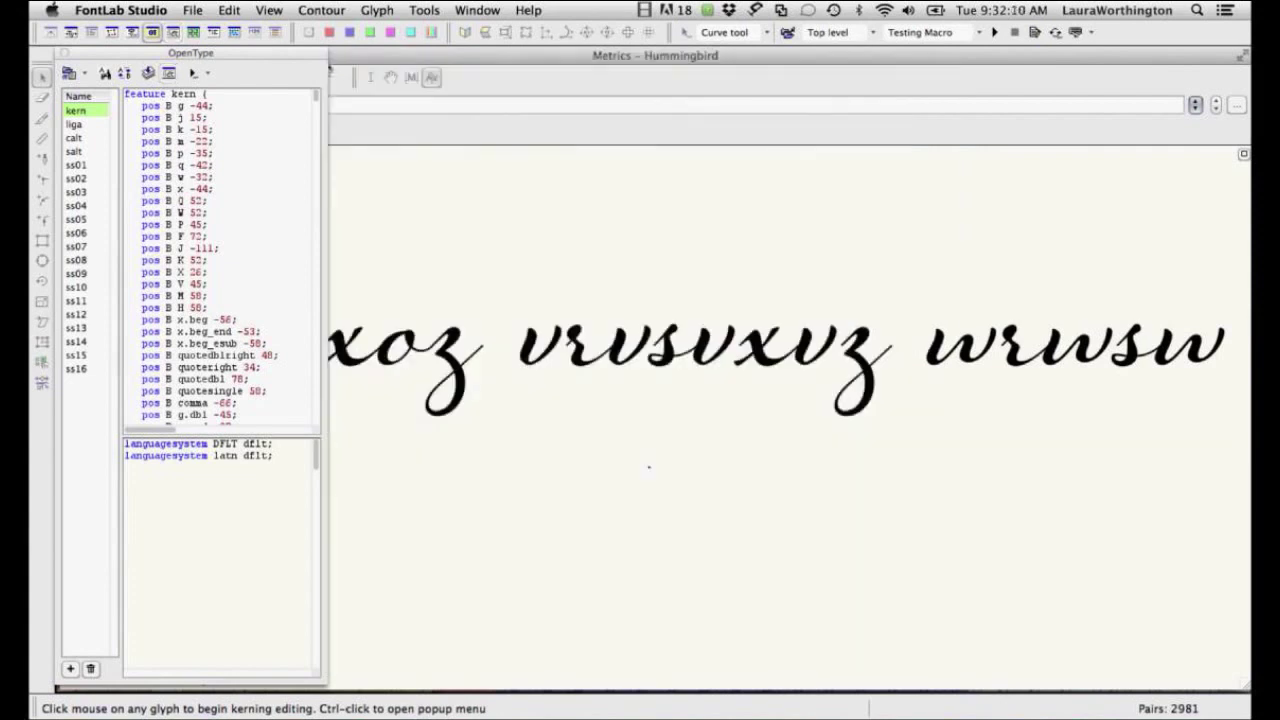
{"action": "left_click", "coordinate": [65, 54]}
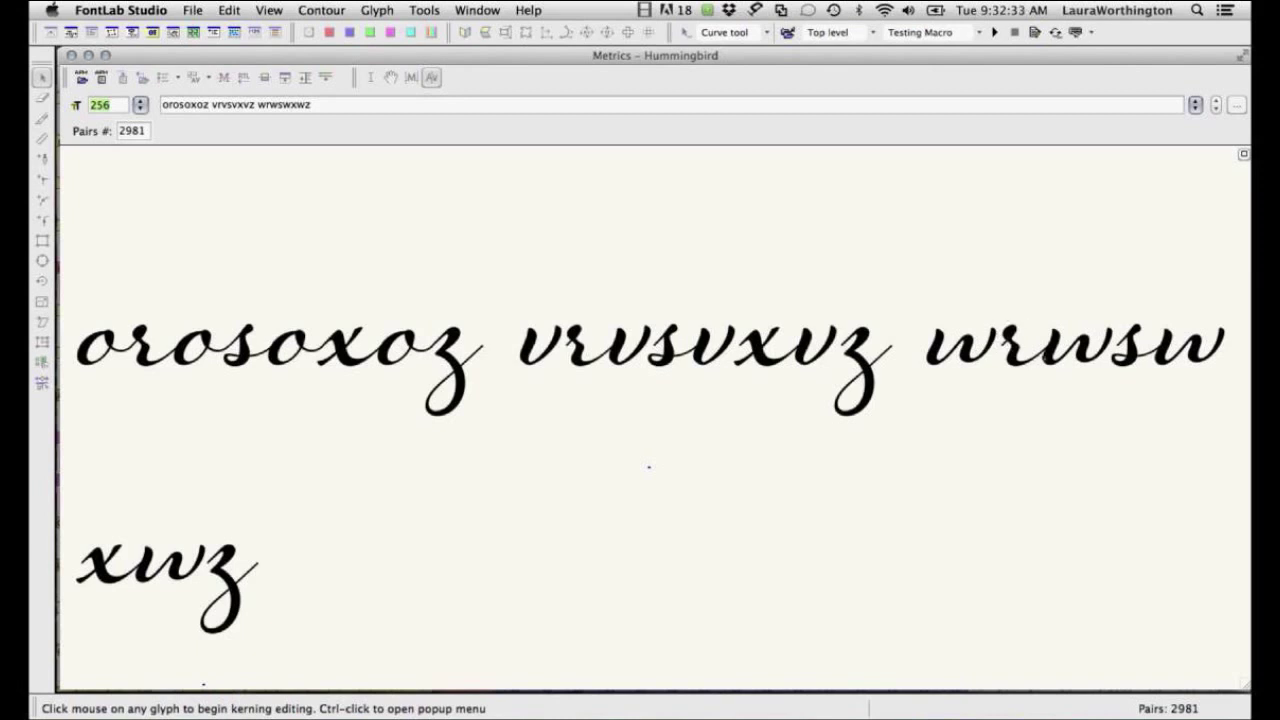
Replace the Metrics window's sample text with "oaobocodoeofogo" to show the o's connections to successive letters.
{"action": "left_click", "coordinate": [350, 105]}
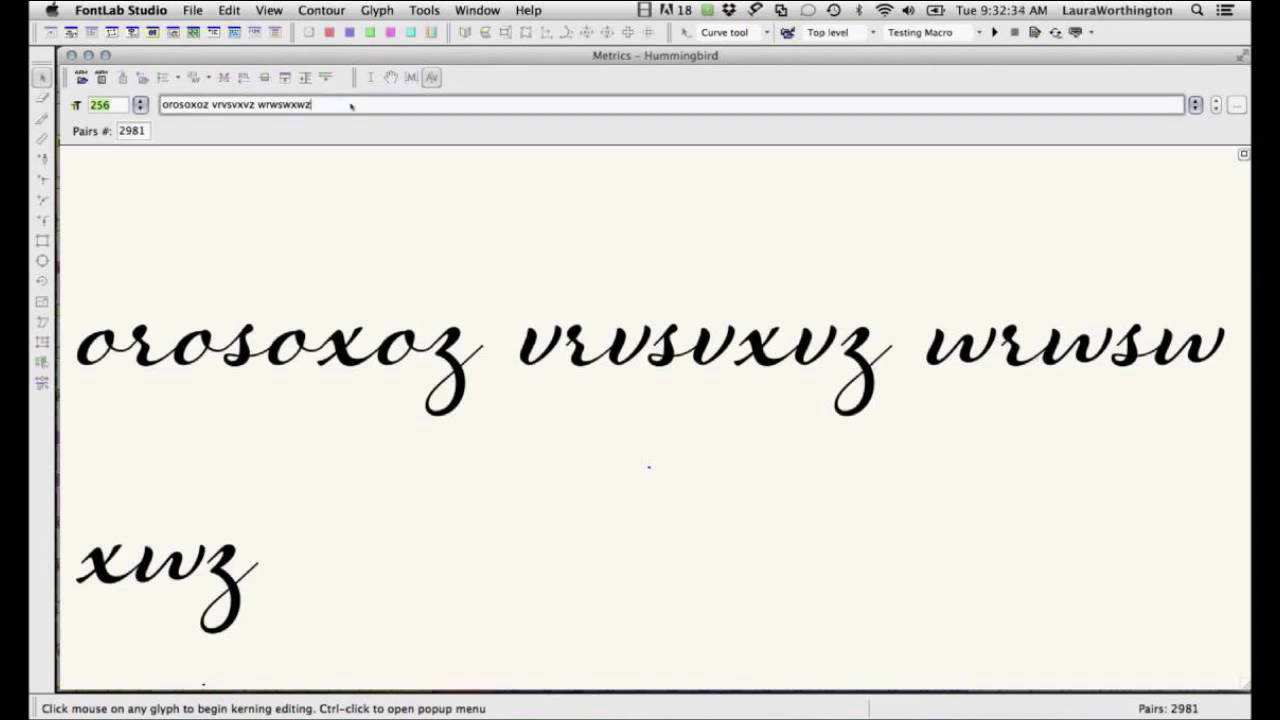
{"action": "key", "text": "super+a"}
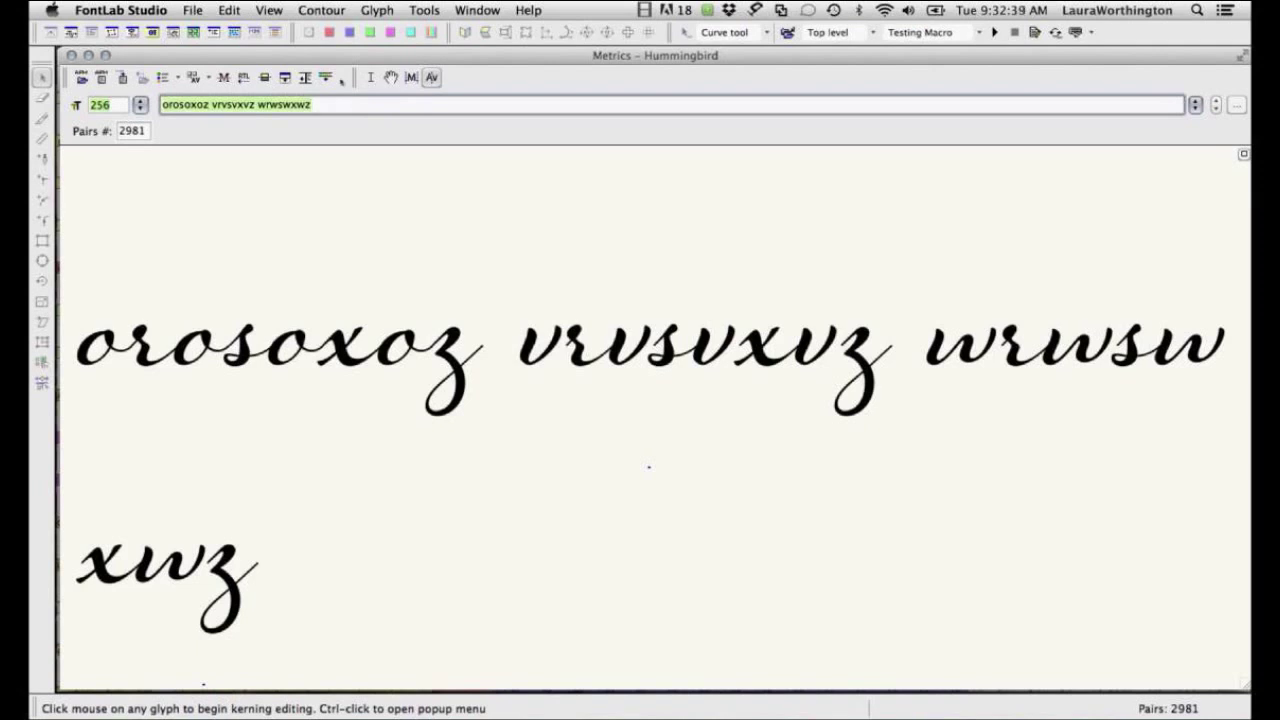
{"action": "type", "text": "oaobo"}
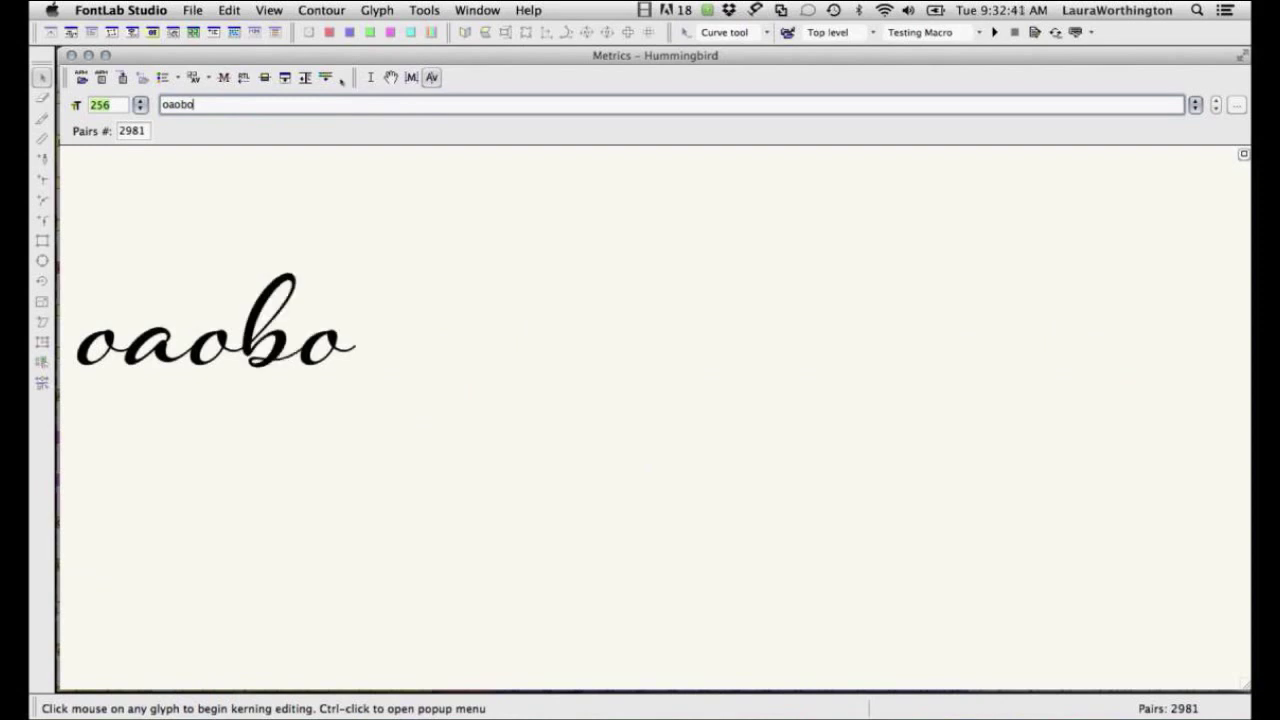
{"action": "type", "text": "codoeof"}
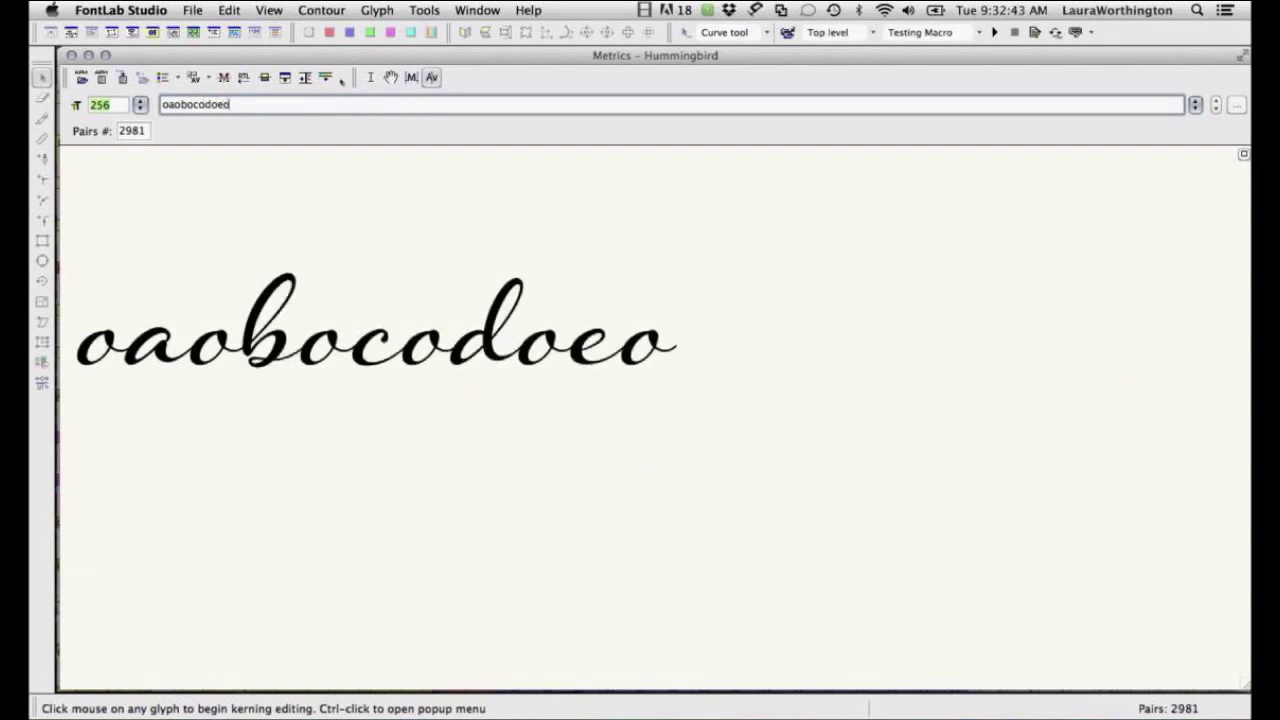
{"action": "type", "text": "ogo"}
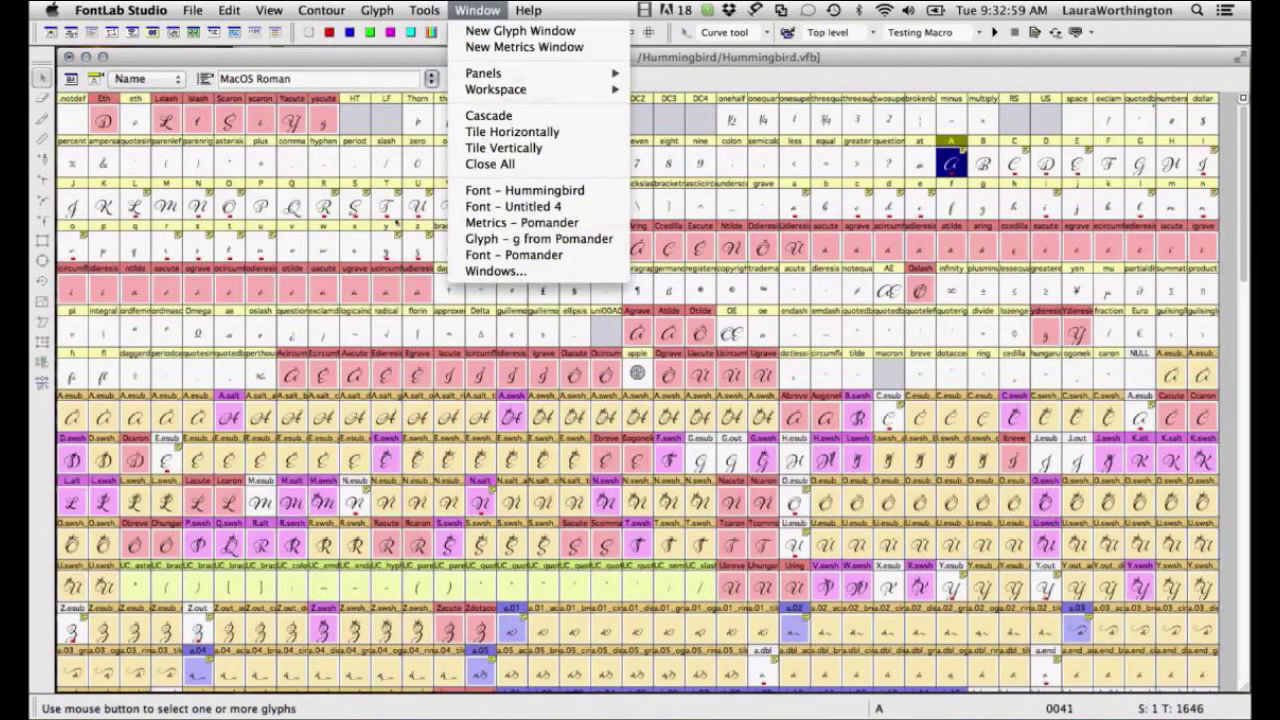
Open the recent font Al Fresco_SG.vfb, examine the outline of its lowercase o and close the glyph window.
{"action": "mouse_move", "coordinate": [192, 10]}
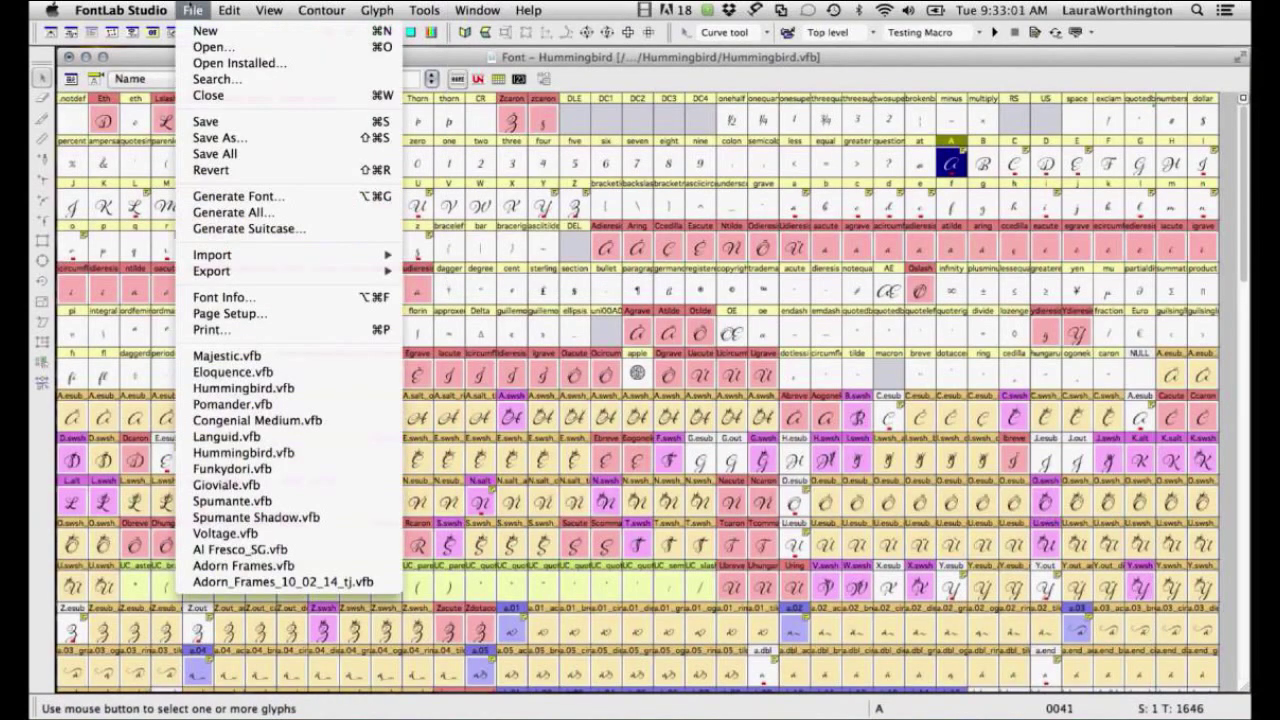
{"action": "left_click", "coordinate": [281, 550]}
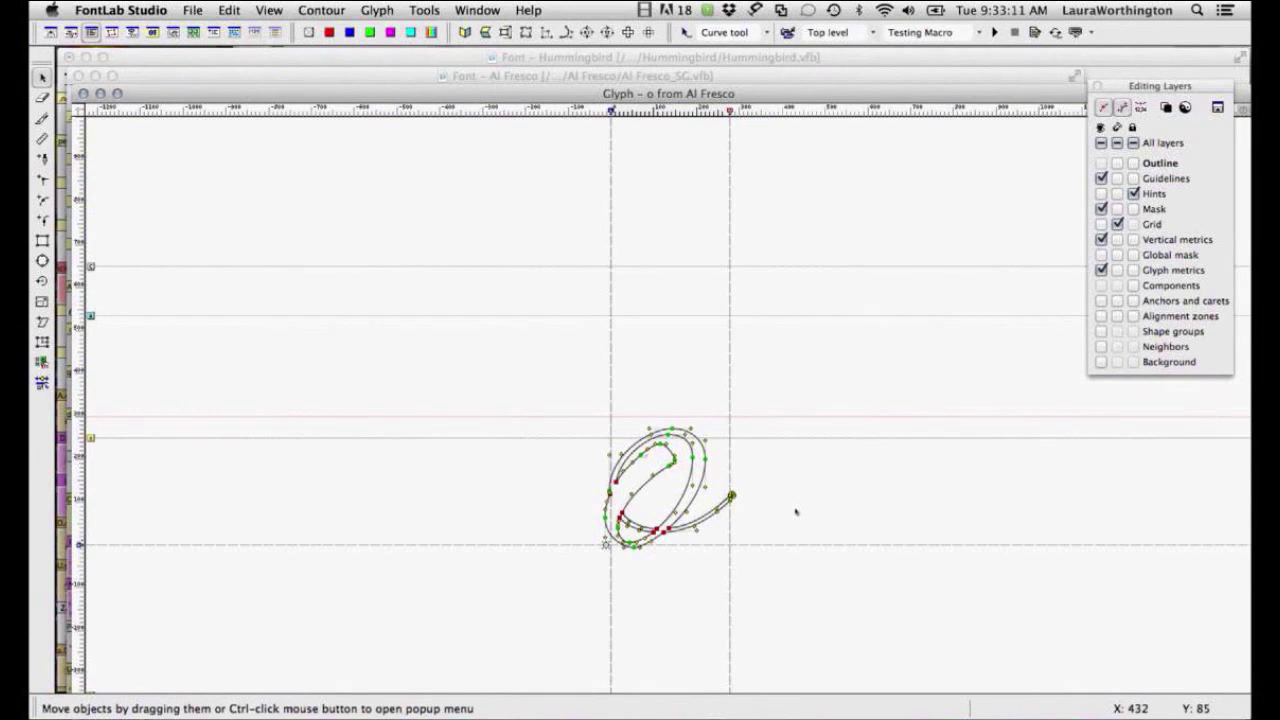
{"action": "key", "text": "super+w"}
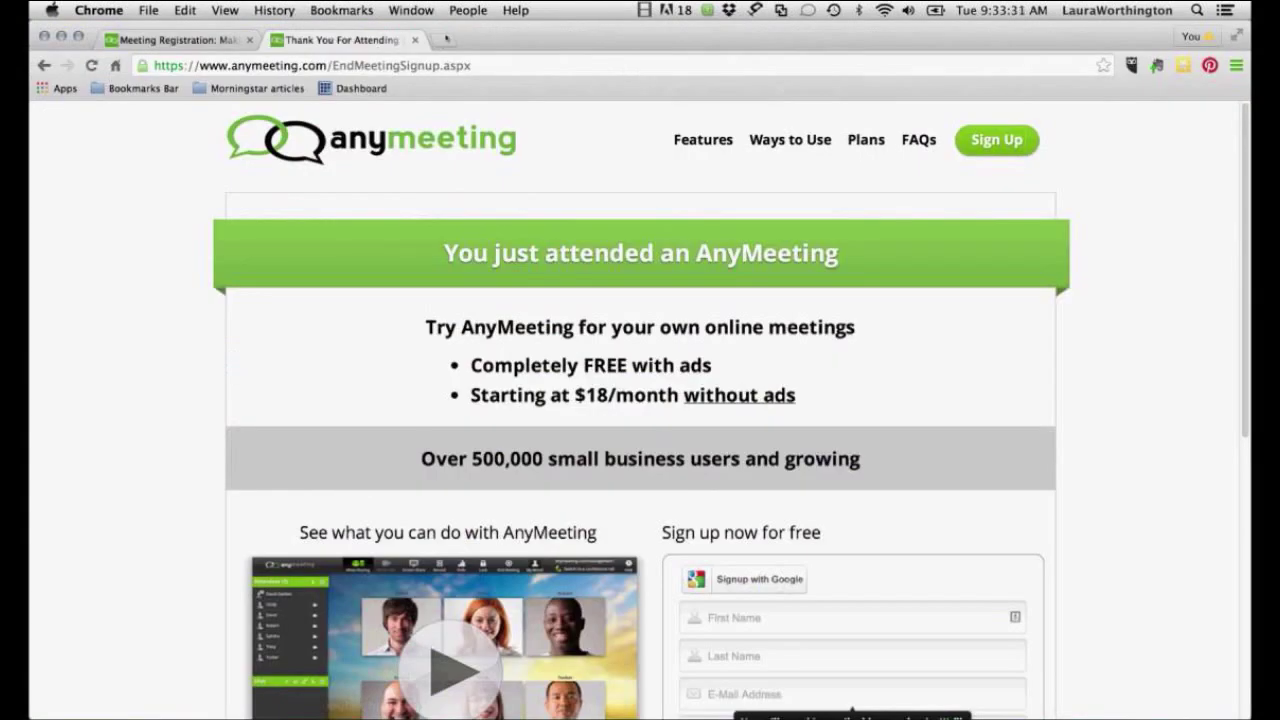
Find the running AnyMeeting session and read the latest attendee questions in its chat.
{"action": "left_click", "coordinate": [423, 11]}
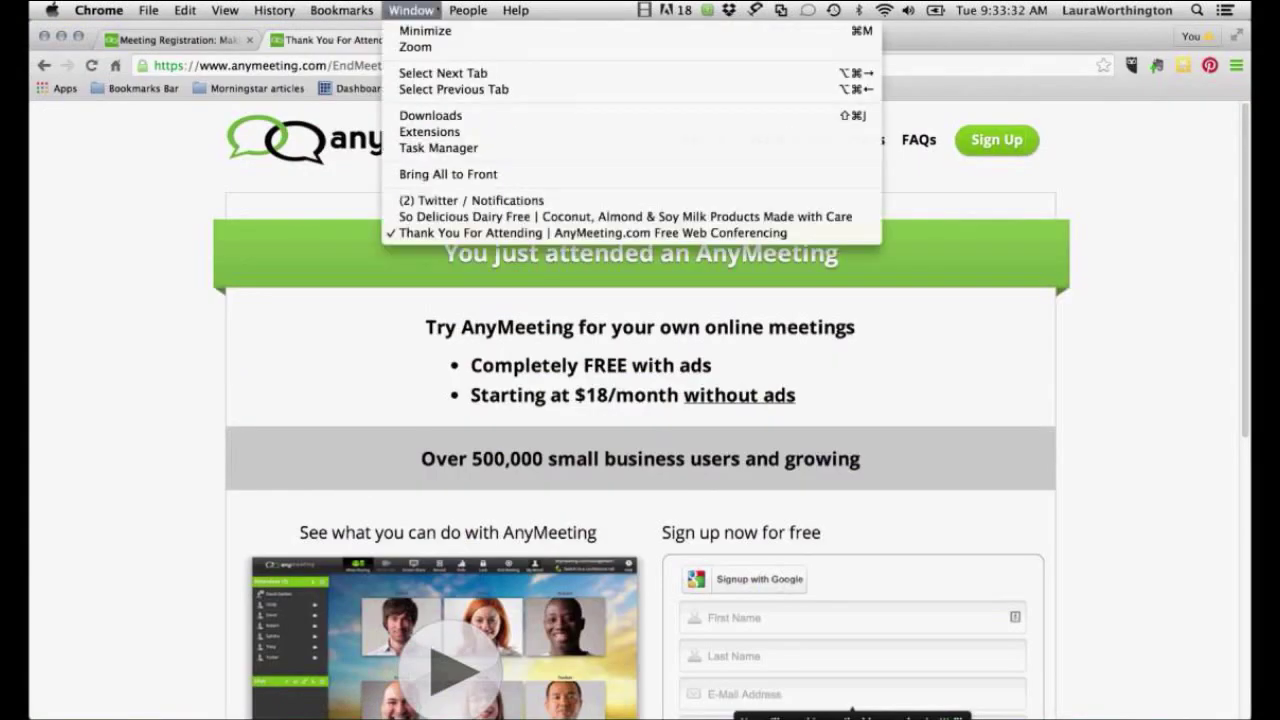
{"action": "left_click", "coordinate": [423, 11]}
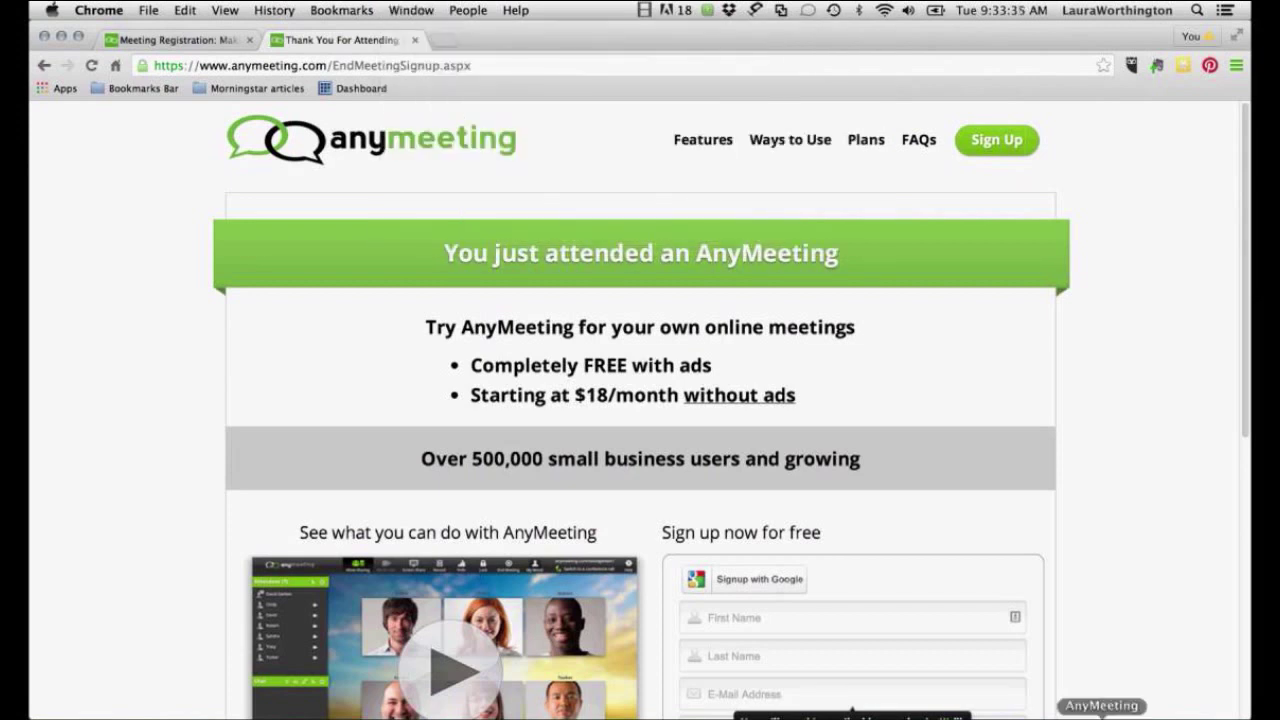
{"action": "left_click", "coordinate": [1101, 716]}
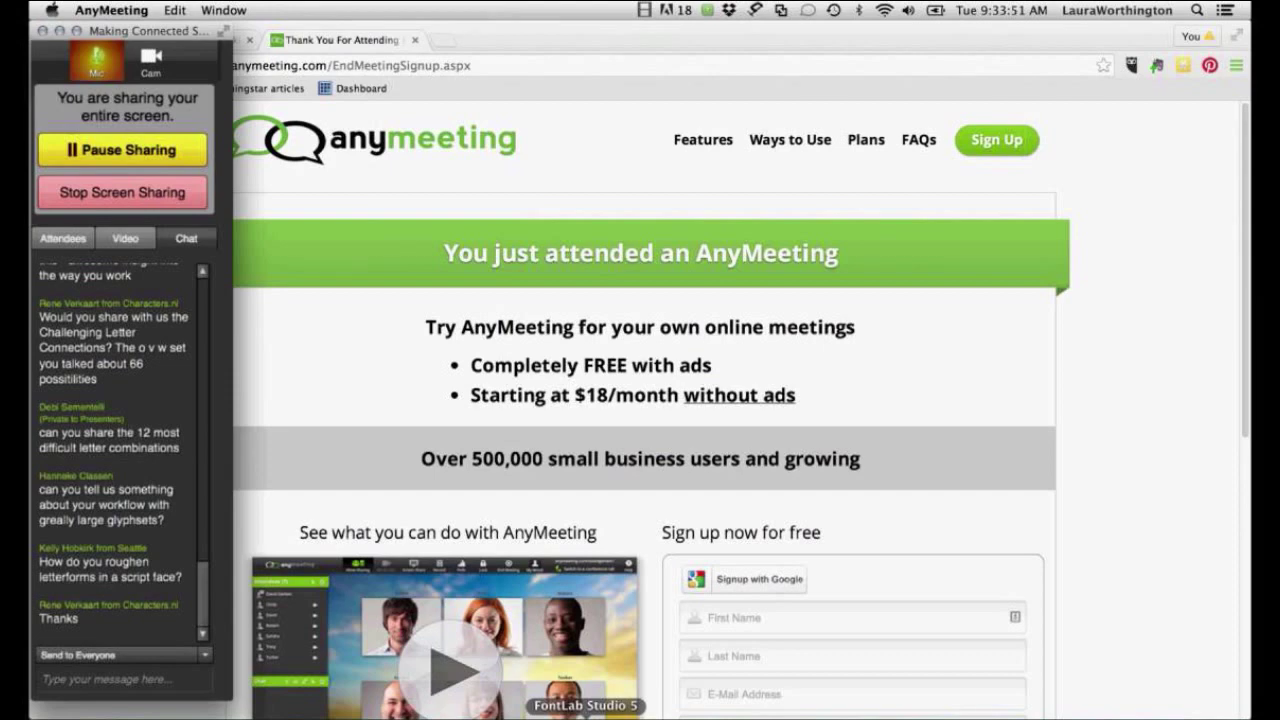
Return to FontLab Studio and open Adorn Pomander.vfb from the VFB folder inside Adorn's _FINISHED folder.
{"action": "left_click", "coordinate": [585, 712]}
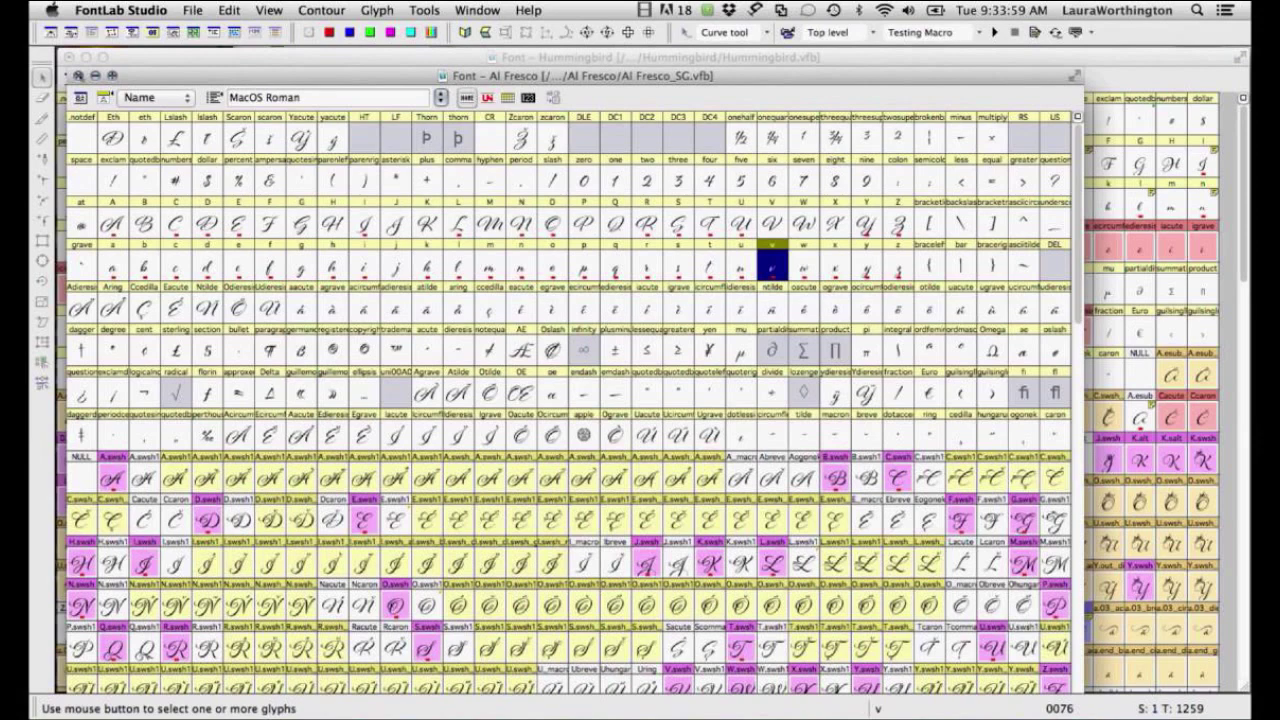
{"action": "left_click", "coordinate": [477, 10]}
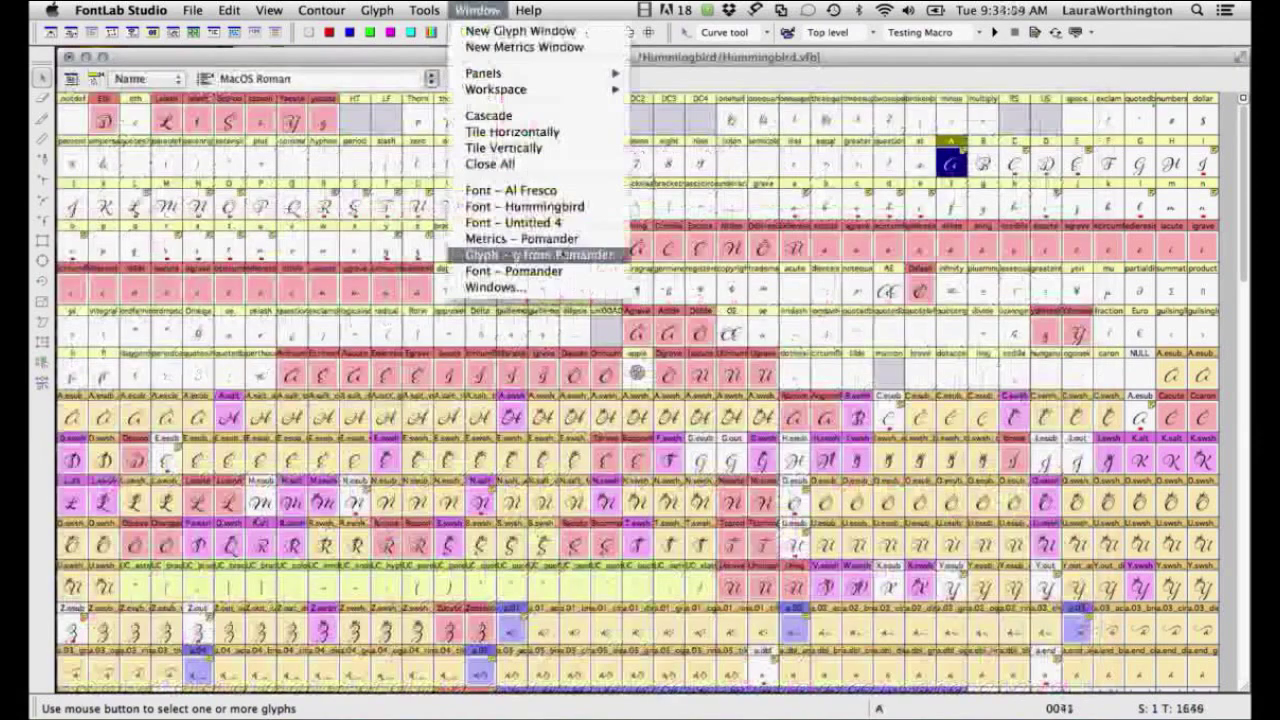
{"action": "left_click", "coordinate": [192, 10]}
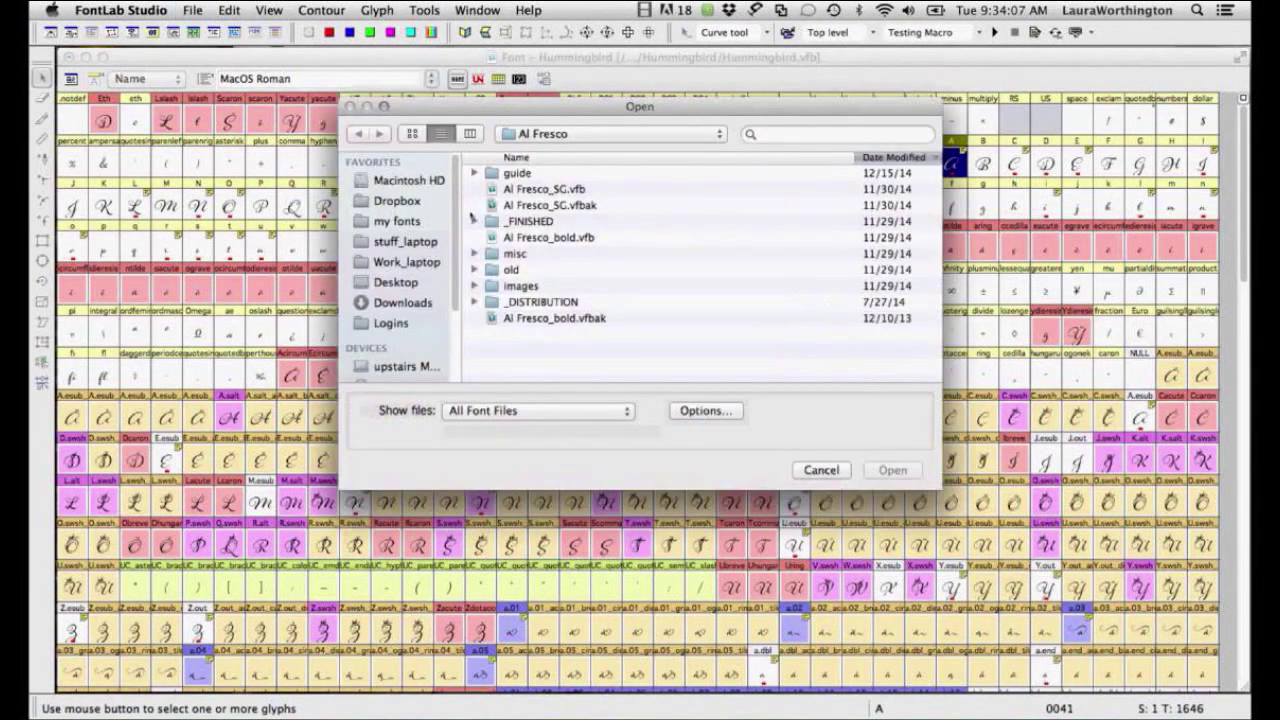
{"action": "left_click", "coordinate": [397, 221]}
{"action": "left_click", "coordinate": [519, 351]}
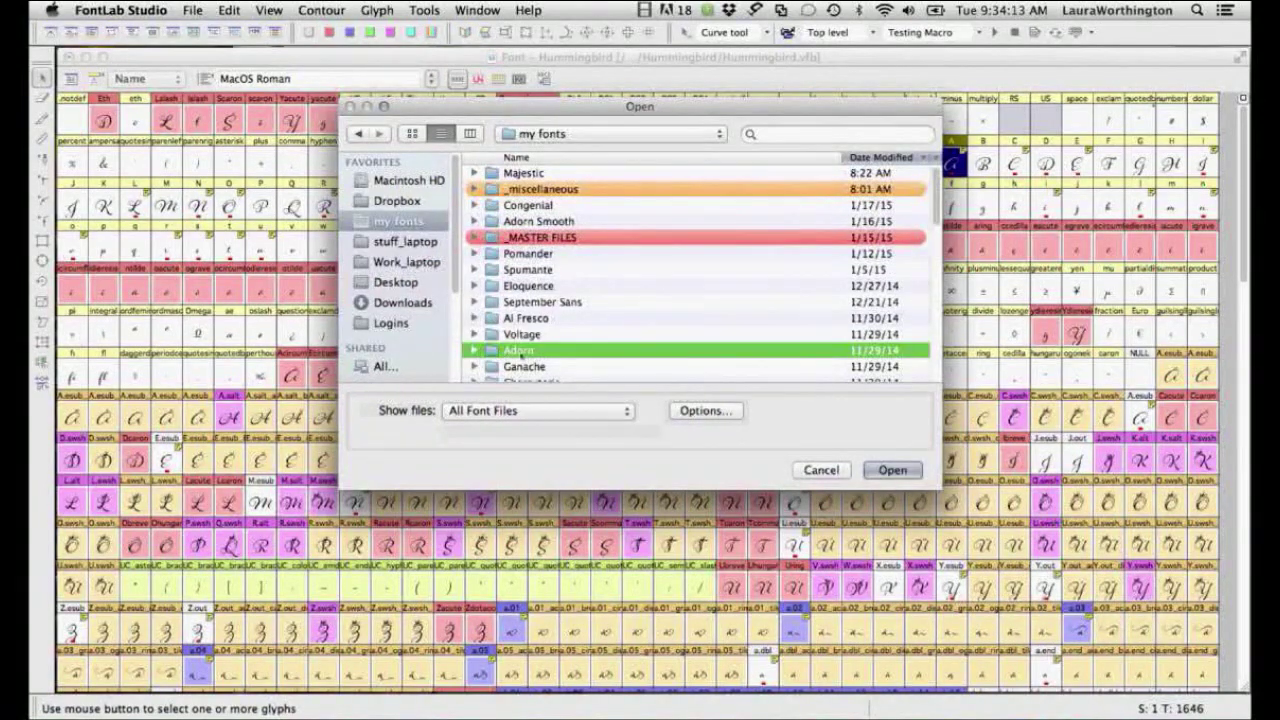
{"action": "double_click", "coordinate": [520, 352]}
{"action": "double_click", "coordinate": [548, 222]}
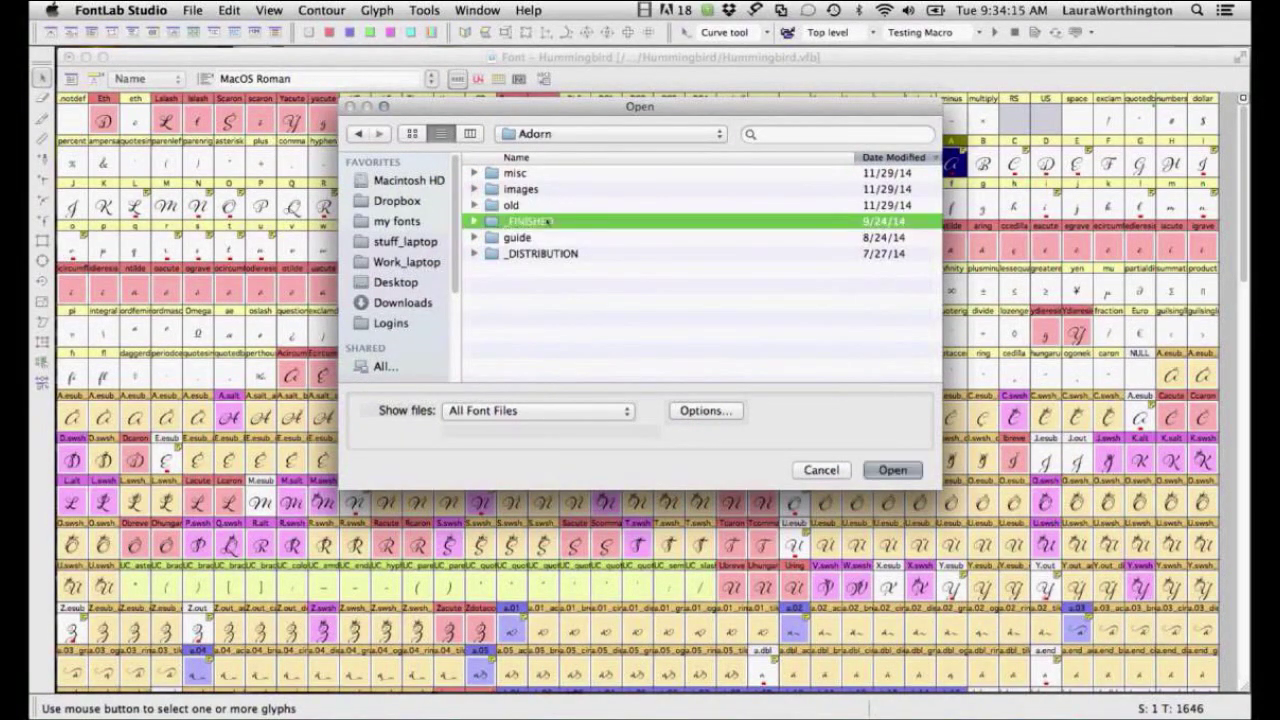
{"action": "left_click", "coordinate": [527, 174]}
{"action": "double_click", "coordinate": [527, 174]}
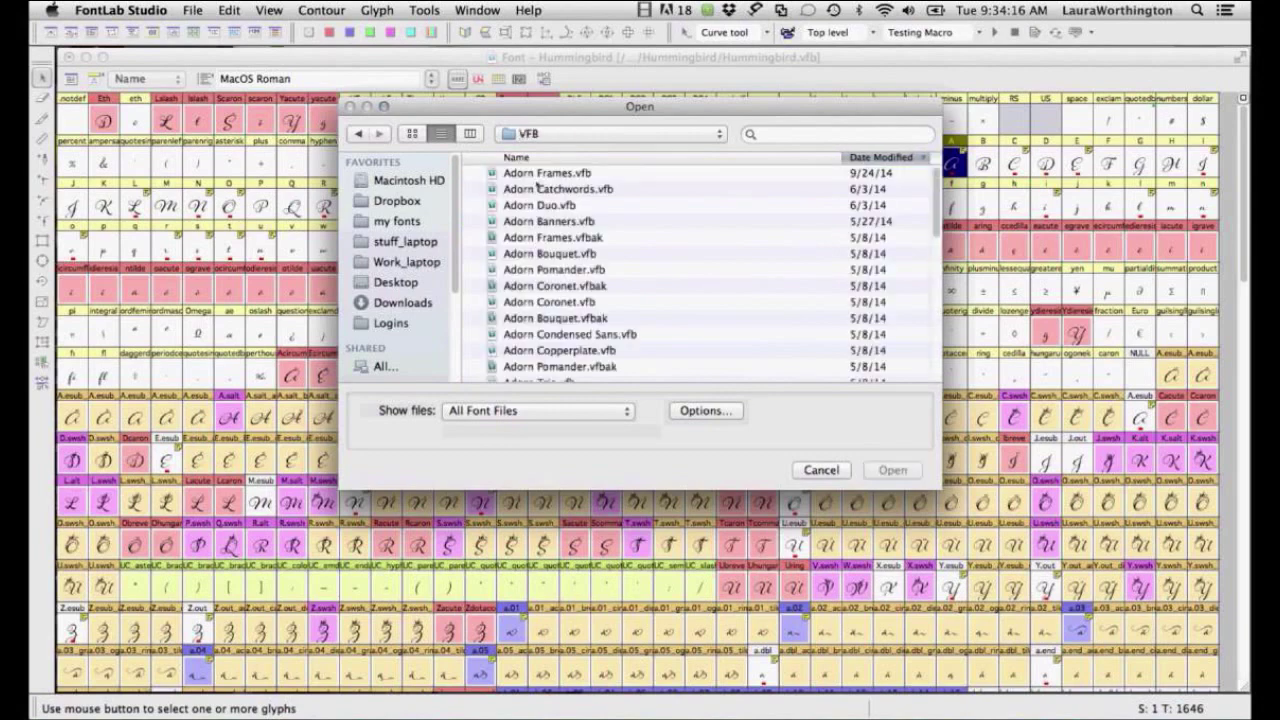
{"action": "left_click", "coordinate": [528, 270]}
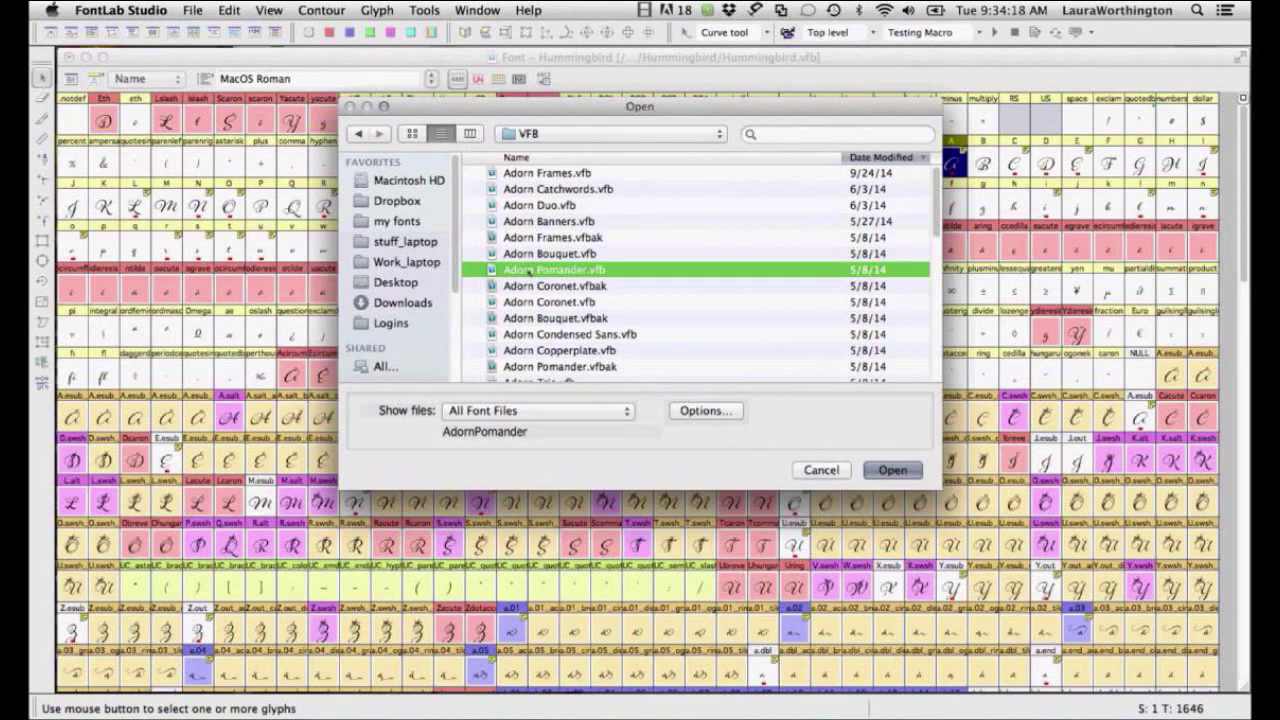
{"action": "double_click", "coordinate": [528, 270]}
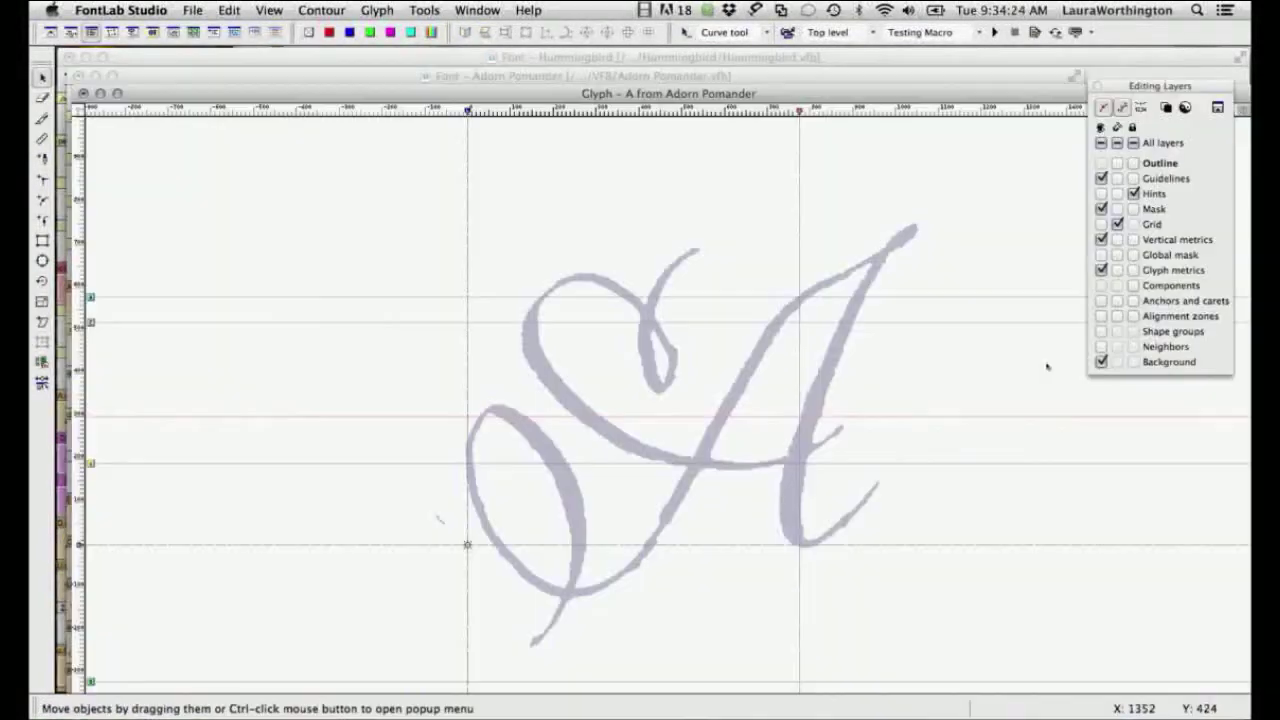
Trace the upper tip and the start of the outer stem edge of the A along the rough background scan.
{"action": "key", "text": "5"}
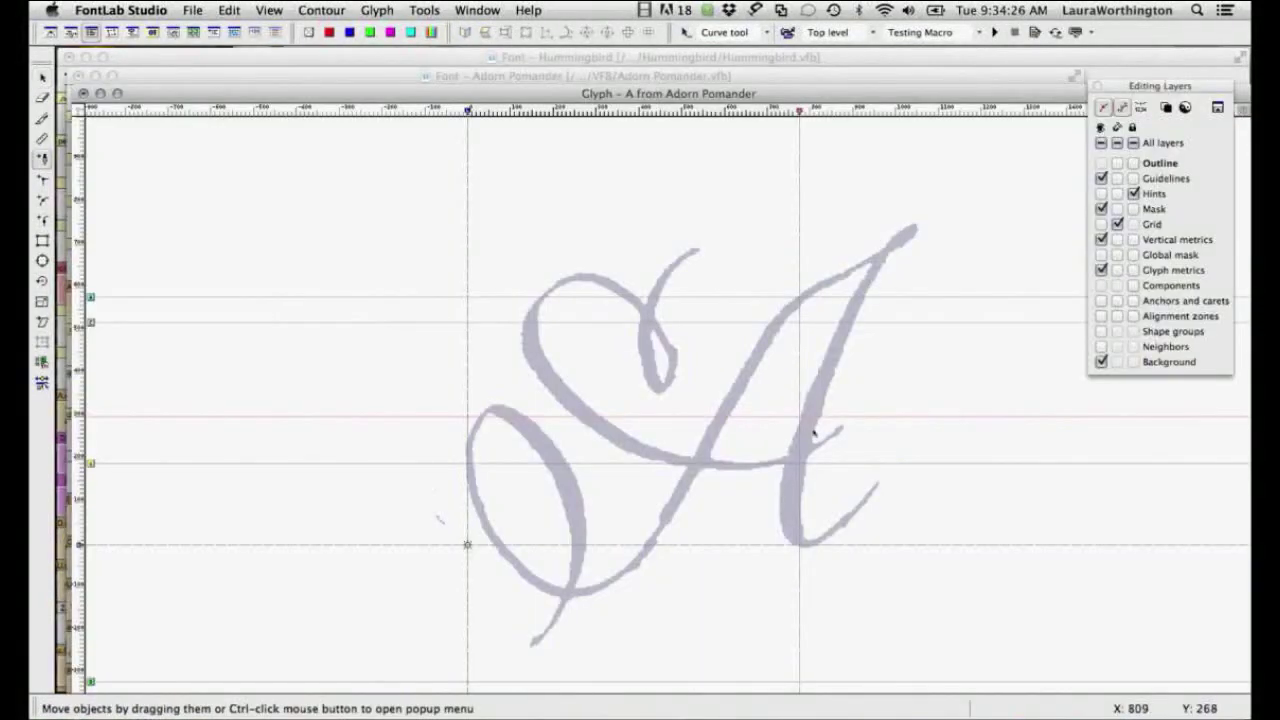
{"action": "key", "text": "z"}
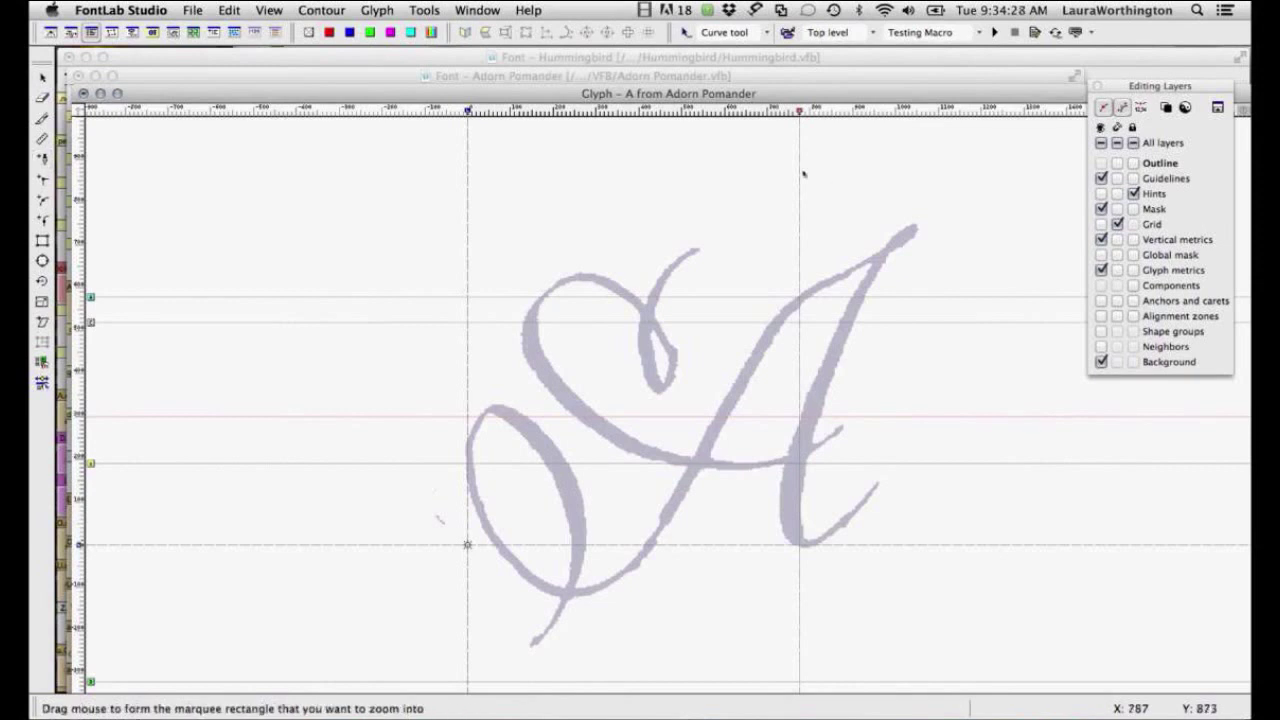
{"action": "left_click_drag", "start_coordinate": [806, 176], "coordinate": [966, 326]}
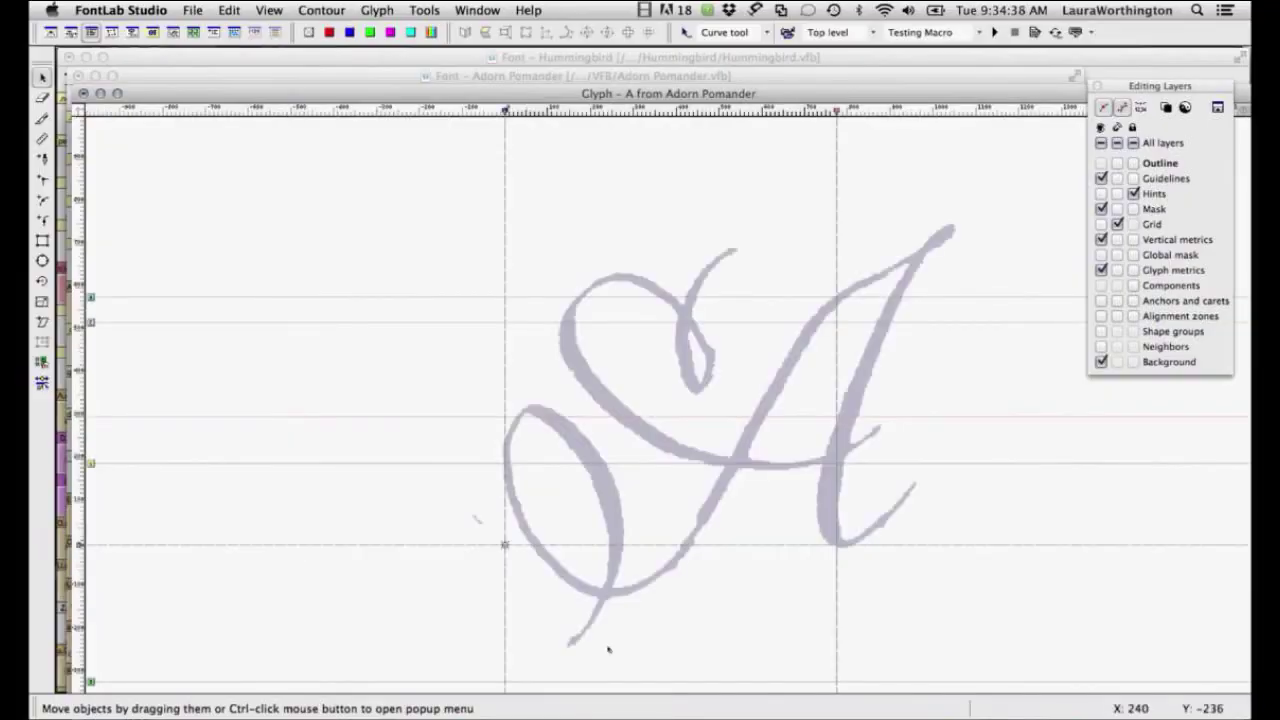
{"action": "left_click_drag", "start_coordinate": [879, 166], "coordinate": [988, 307]}
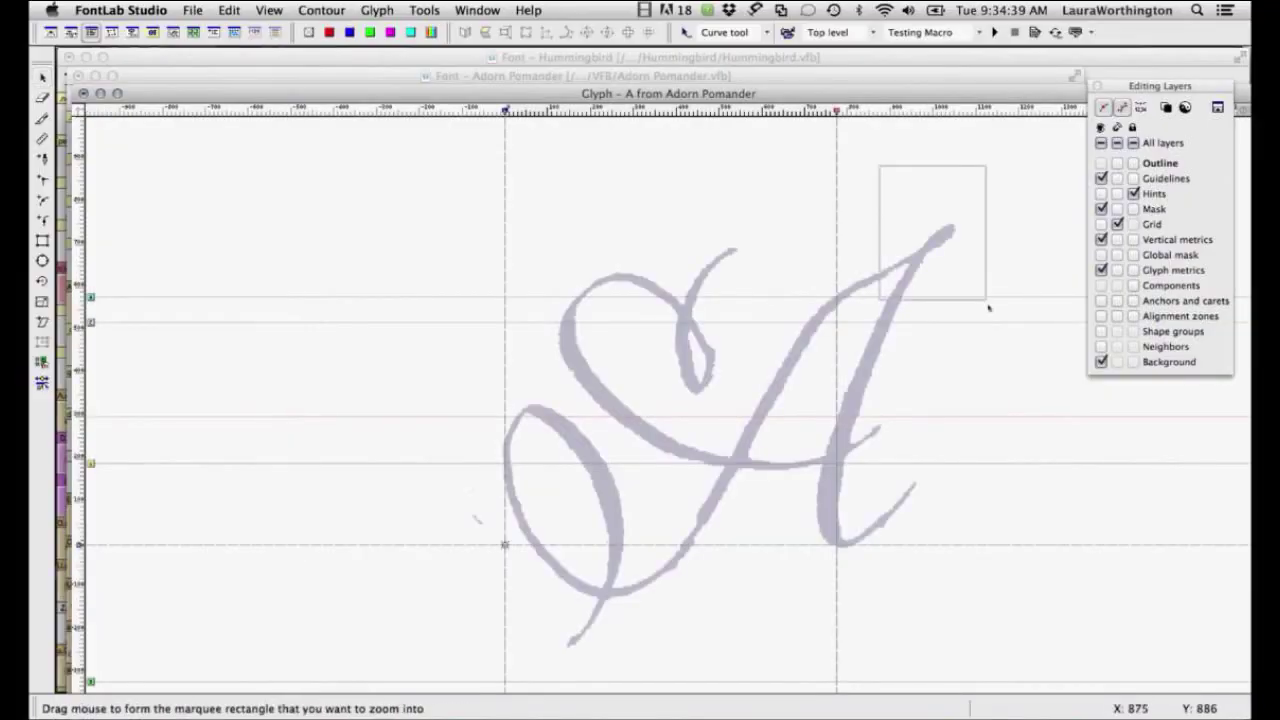
{"action": "left_click_drag", "start_coordinate": [988, 307], "coordinate": [988, 307]}
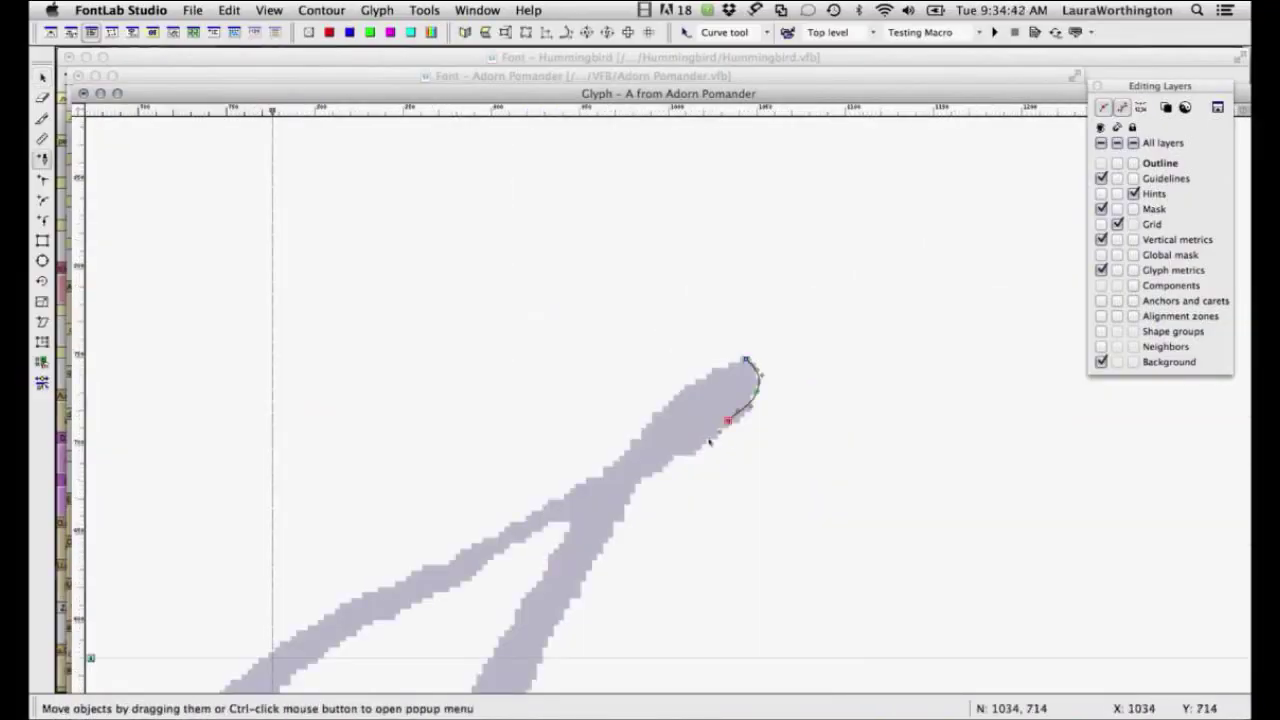
{"action": "left_click_drag", "start_coordinate": [709, 439], "coordinate": [699, 449]}
{"action": "left_click_drag", "start_coordinate": [685, 453], "coordinate": [673, 456]}
{"action": "mouse_move", "coordinate": [658, 470]}
{"action": "left_mouse_down"}
{"action": "mouse_move", "coordinate": [612, 503]}
{"action": "mouse_move", "coordinate": [552, 622]}
{"action": "mouse_move", "coordinate": [699, 377]}
{"action": "mouse_move", "coordinate": [625, 551]}
{"action": "left_mouse_up"}
{"action": "left_click_drag", "start_coordinate": [607, 593], "coordinate": [586, 655]}
Continue tracing the A's outer stem edge around the short crossbar tip and along the exit stroke, following the scan's uneven edge.
{"action": "key", "text": "super+minus"}
{"action": "key", "text": "super+minus"}
{"action": "left_click_drag", "start_coordinate": [622, 397], "coordinate": [682, 557]}
{"action": "left_click_drag", "start_coordinate": [715, 404], "coordinate": [691, 434]}
{"action": "left_click_drag", "start_coordinate": [693, 447], "coordinate": [683, 469]}
{"action": "left_click_drag", "start_coordinate": [674, 512], "coordinate": [666, 525]}
{"action": "mouse_move", "coordinate": [650, 566]}
{"action": "left_mouse_down"}
{"action": "mouse_move", "coordinate": [610, 656]}
{"action": "mouse_move", "coordinate": [694, 297]}
{"action": "left_mouse_up"}
{"action": "mouse_move", "coordinate": [686, 392]}
{"action": "left_mouse_down"}
{"action": "mouse_move", "coordinate": [640, 540]}
{"action": "mouse_move", "coordinate": [657, 574]}
{"action": "mouse_move", "coordinate": [834, 462]}
{"action": "mouse_move", "coordinate": [805, 510]}
{"action": "mouse_move", "coordinate": [604, 638]}
{"action": "mouse_move", "coordinate": [646, 393]}
{"action": "mouse_move", "coordinate": [610, 667]}
{"action": "mouse_move", "coordinate": [612, 485]}
{"action": "mouse_move", "coordinate": [628, 566]}
{"action": "mouse_move", "coordinate": [676, 580]}
{"action": "mouse_move", "coordinate": [735, 563]}
{"action": "mouse_move", "coordinate": [1023, 297]}
{"action": "mouse_move", "coordinate": [780, 471]}
{"action": "mouse_move", "coordinate": [819, 410]}
{"action": "mouse_move", "coordinate": [833, 430]}
{"action": "mouse_move", "coordinate": [676, 621]}
{"action": "left_mouse_up"}
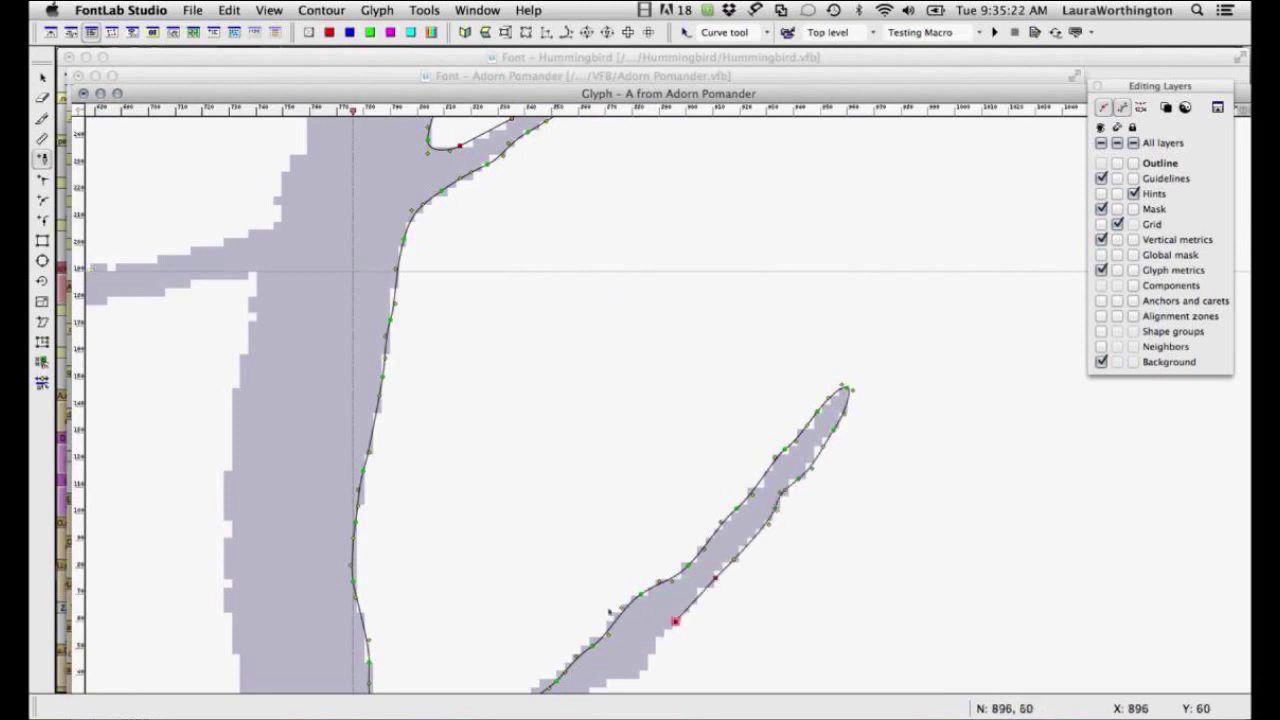
Trace the underside of the exit stroke, the stem's base curve and its inner edge up to the crossbar.
{"action": "mouse_move", "coordinate": [646, 663]}
{"action": "left_mouse_down"}
{"action": "mouse_move", "coordinate": [883, 323]}
{"action": "mouse_move", "coordinate": [659, 459]}
{"action": "mouse_move", "coordinate": [551, 436]}
{"action": "mouse_move", "coordinate": [478, 331]}
{"action": "left_mouse_up"}
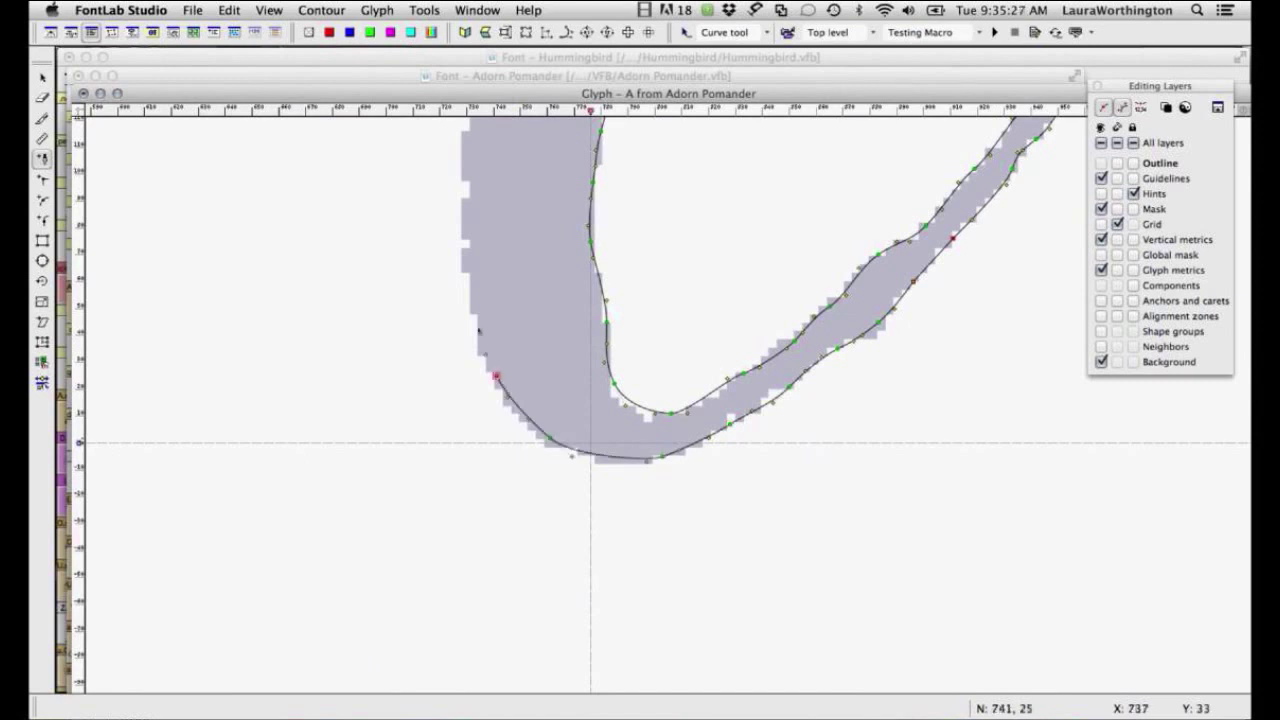
{"action": "scroll", "coordinate": [519, 431], "scroll_direction": "up", "scroll_amount": 3}
{"action": "scroll", "coordinate": [519, 431], "scroll_direction": "left", "scroll_amount": 1}
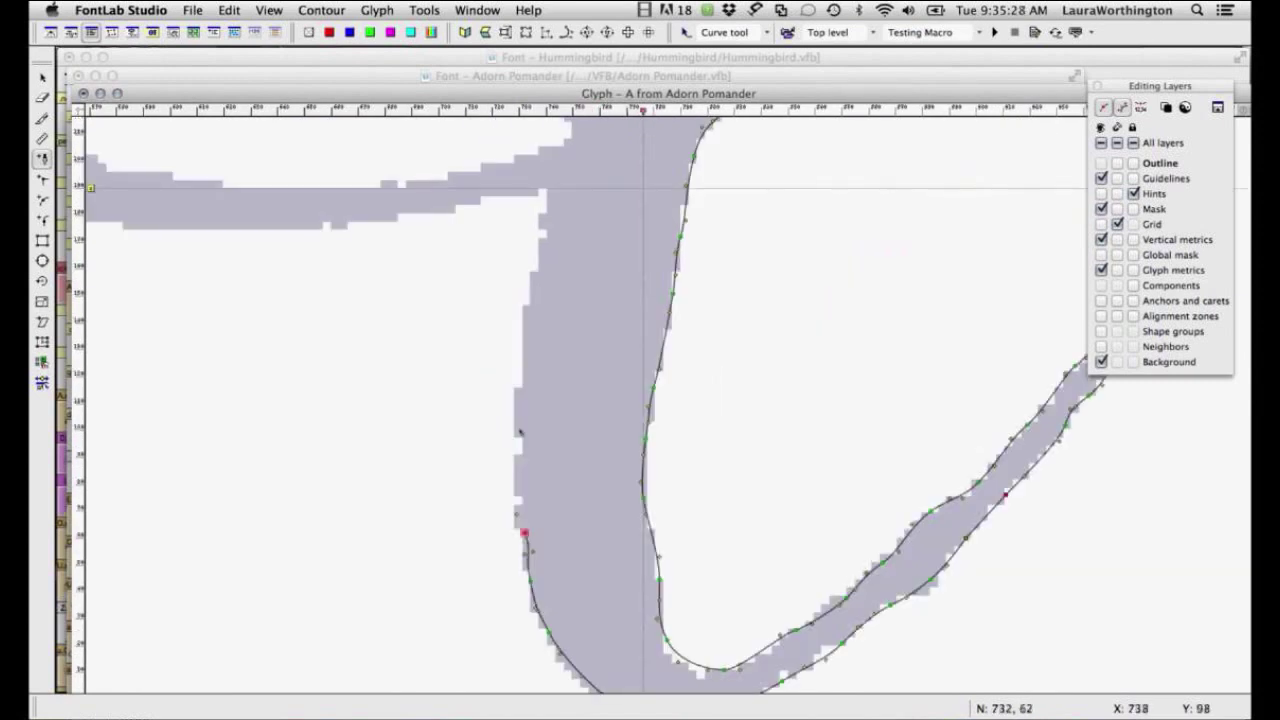
{"action": "mouse_move", "coordinate": [520, 432]}
{"action": "left_mouse_down"}
{"action": "mouse_move", "coordinate": [543, 200]}
{"action": "mouse_move", "coordinate": [528, 190]}
{"action": "left_mouse_up"}
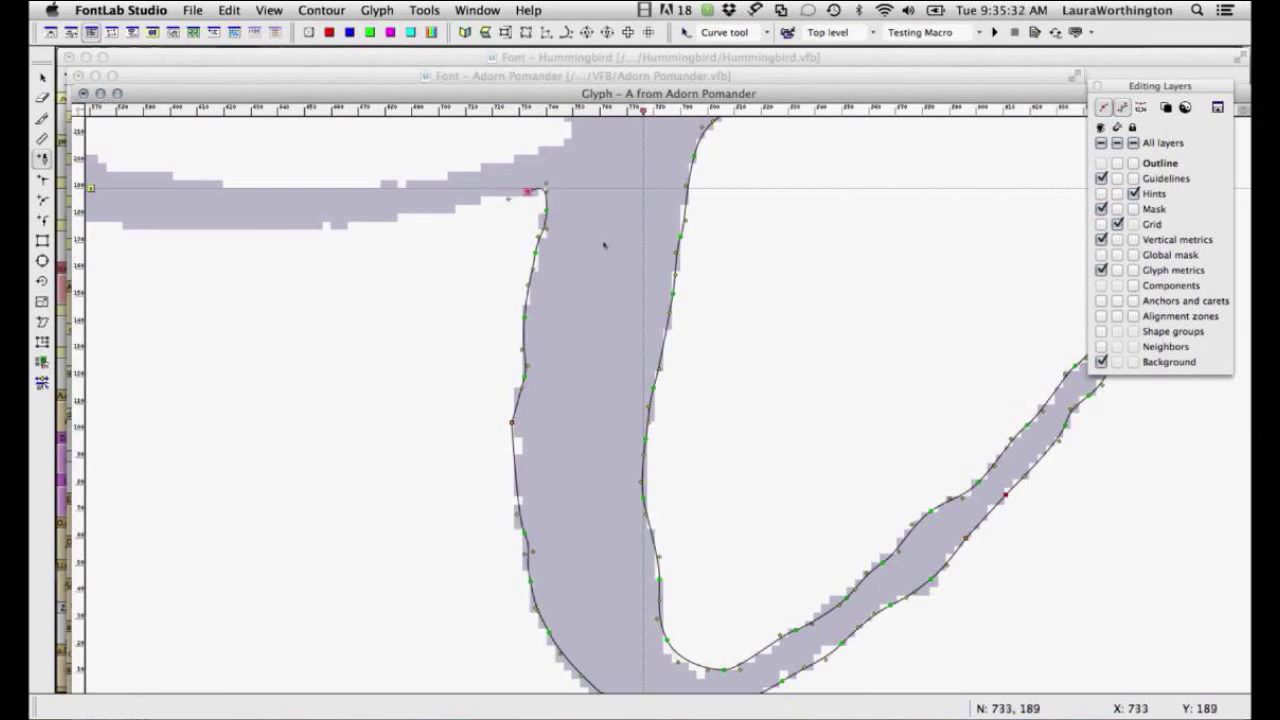
Select the nodes along the stem's outer edge below the crossbar, nudge them to the right and undo the shift.
{"action": "key", "text": "super+0"}
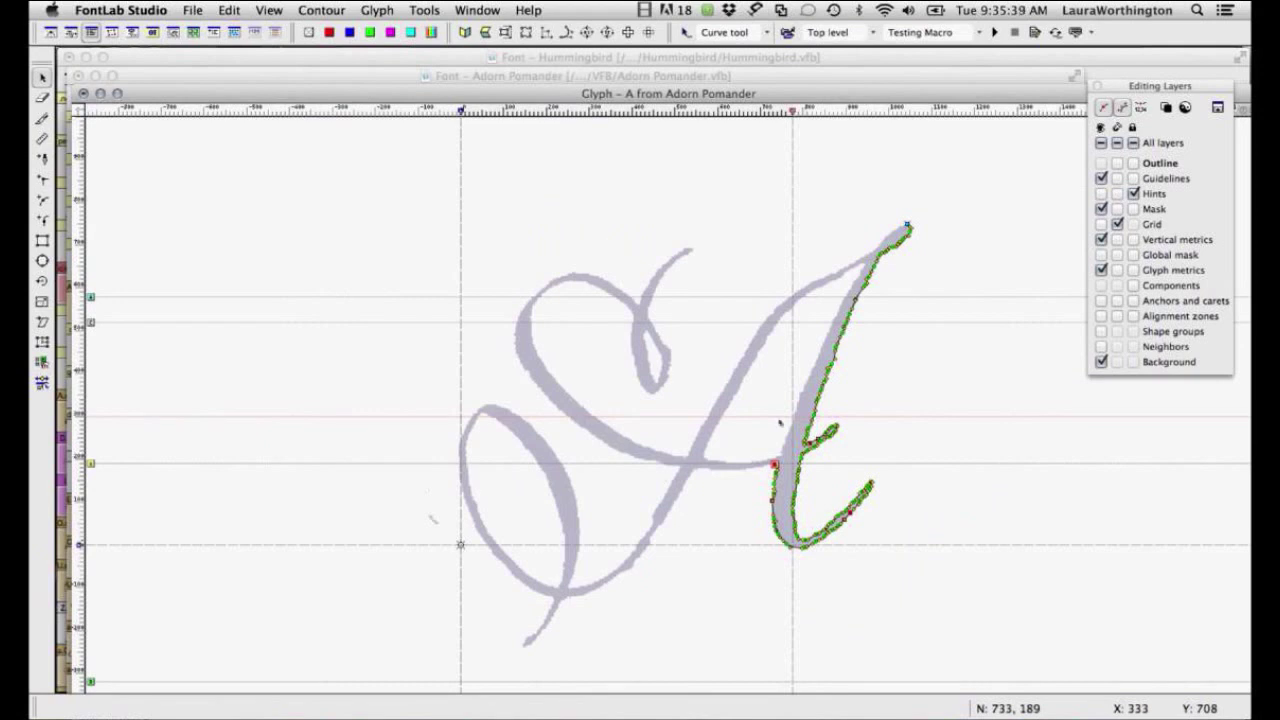
{"action": "key", "text": "super+space"}
{"action": "left_click_drag", "start_coordinate": [771, 203], "coordinate": [927, 589]}
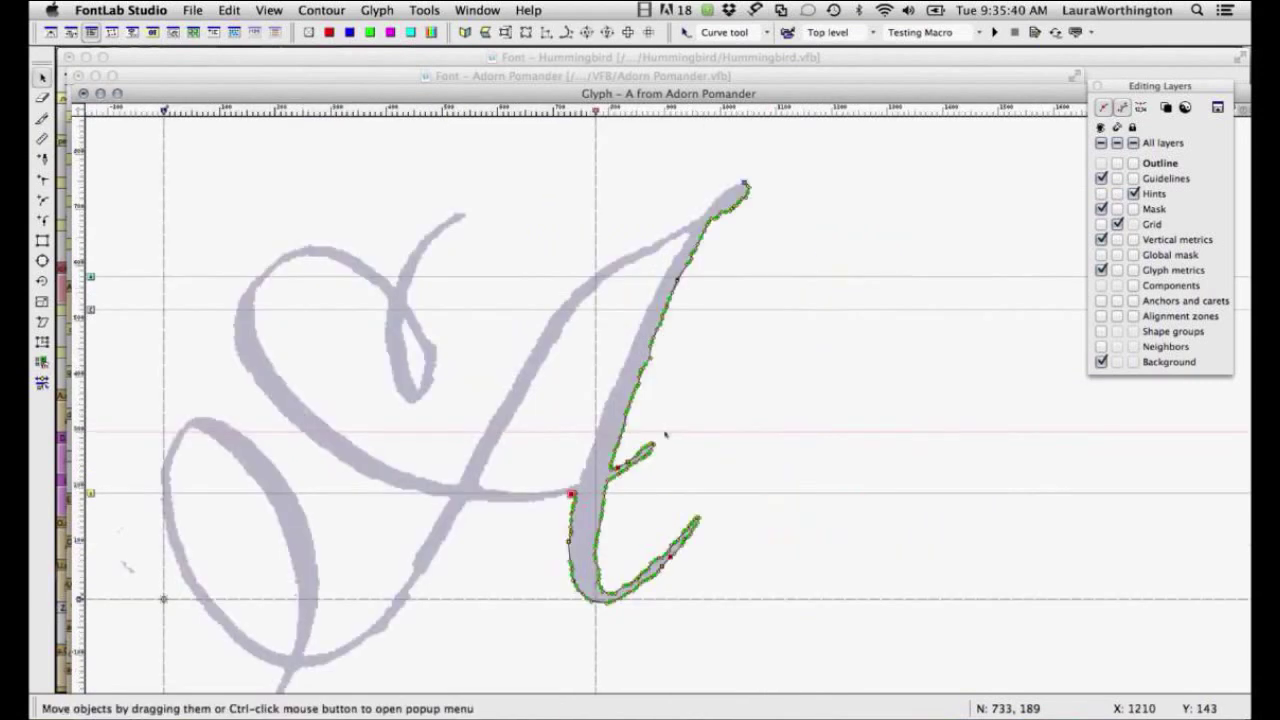
{"action": "left_click", "coordinate": [665, 434], "text": "ctrl"}
{"action": "left_click_drag", "start_coordinate": [560, 490], "coordinate": [486, 558]}
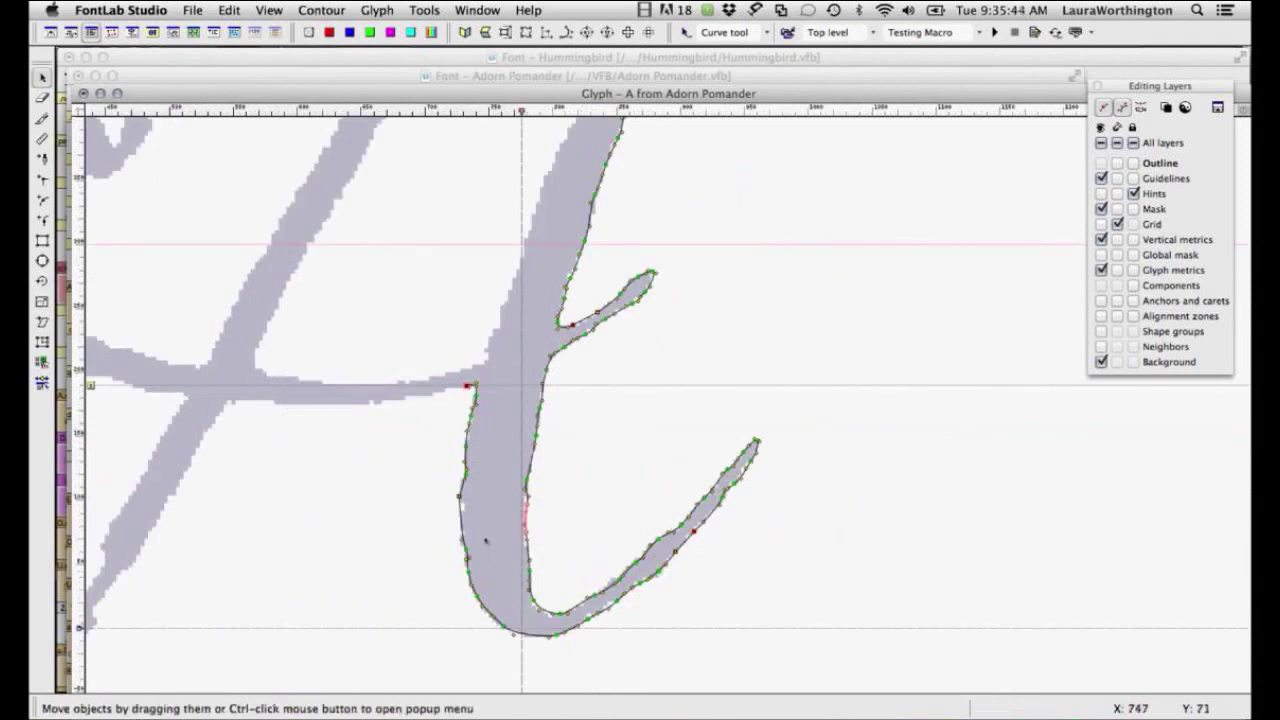
{"action": "left_click_drag", "start_coordinate": [512, 357], "coordinate": [556, 576]}
{"action": "key", "text": "shift+Right"}
{"action": "key", "text": "ctrl+z"}
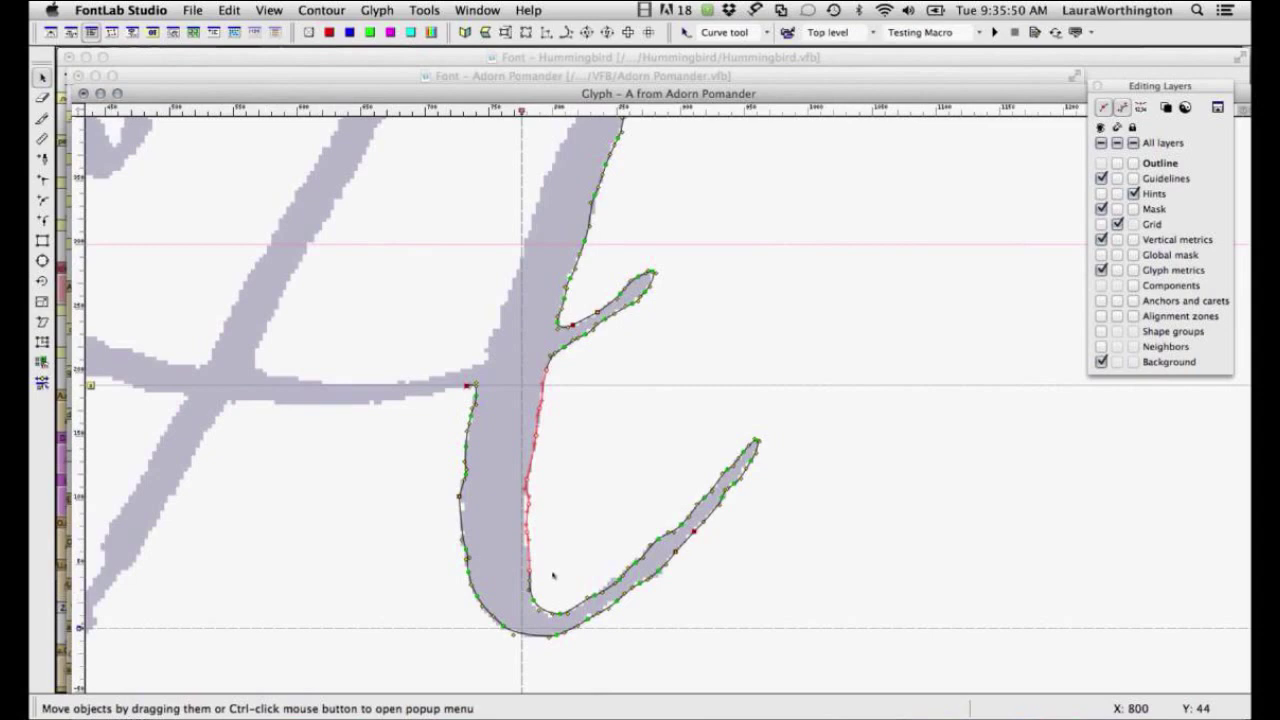
Close the traced A glyph and open Spumante.vfb from the Spumante folder in my fonts.
{"action": "key", "text": "super+w"}
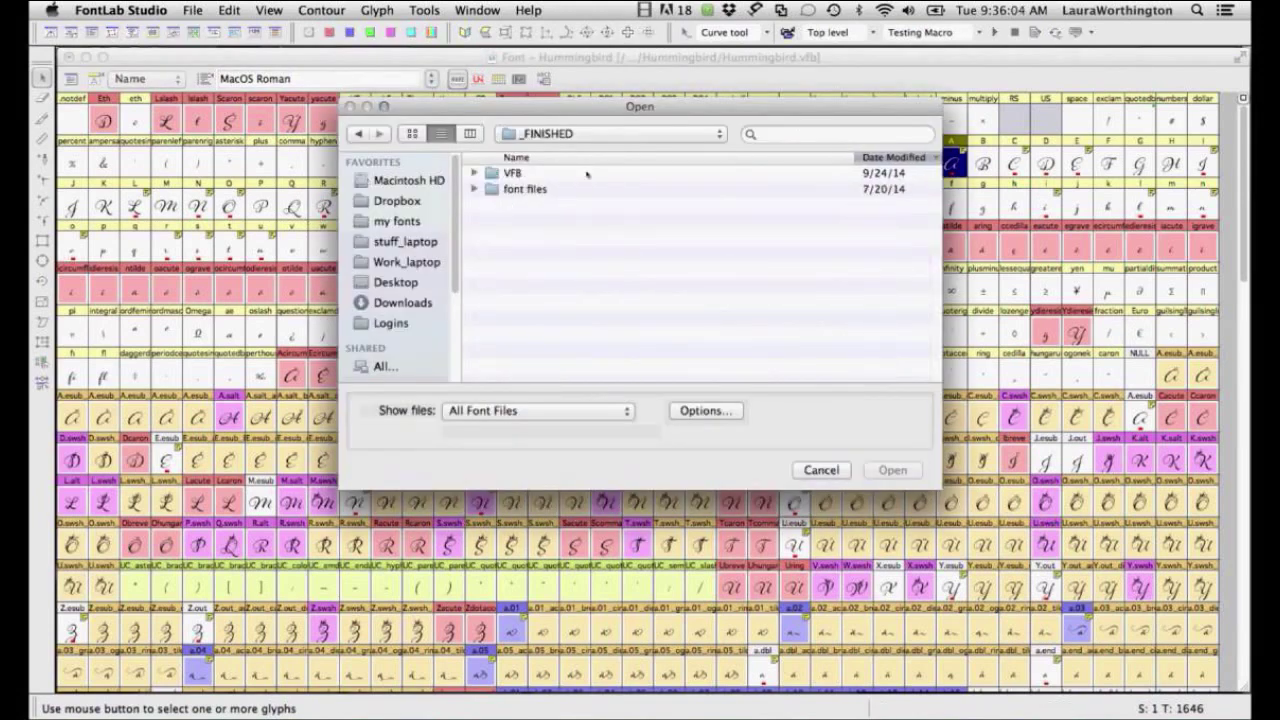
{"action": "left_click", "coordinate": [586, 134]}
{"action": "left_click", "coordinate": [583, 169]}
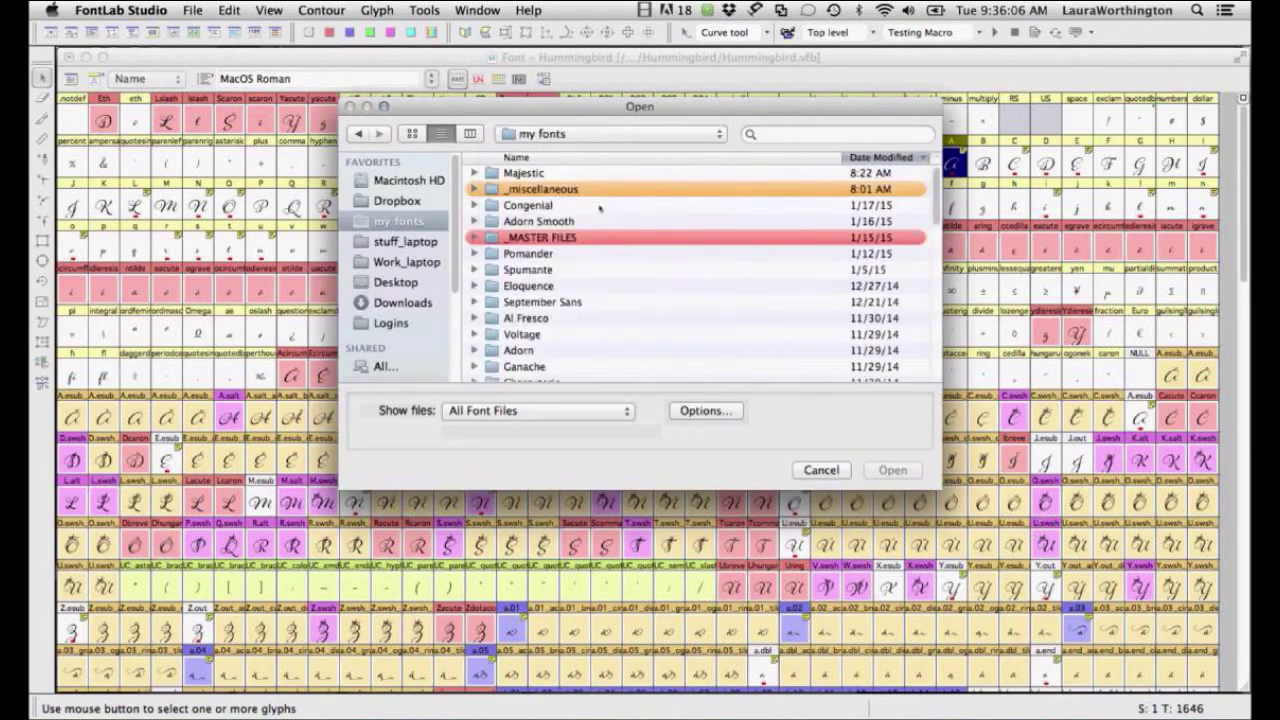
{"action": "left_click", "coordinate": [565, 269]}
{"action": "double_click", "coordinate": [553, 270]}
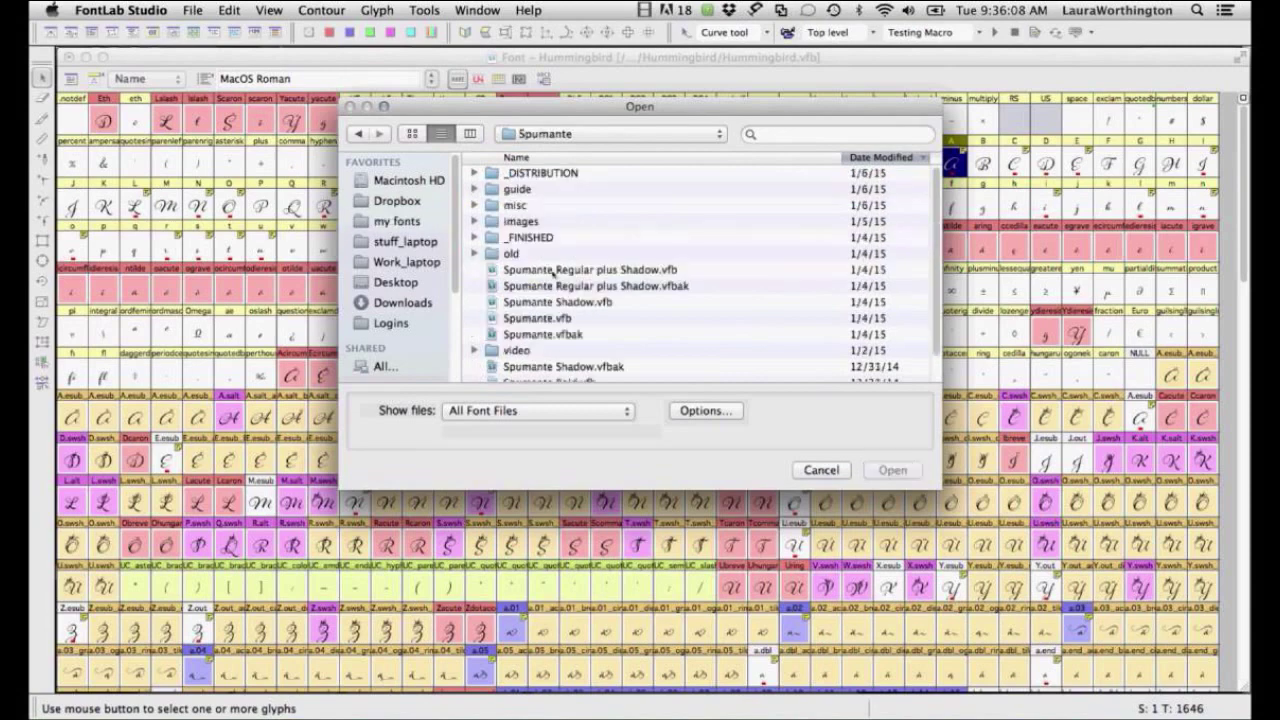
{"action": "left_click", "coordinate": [550, 318]}
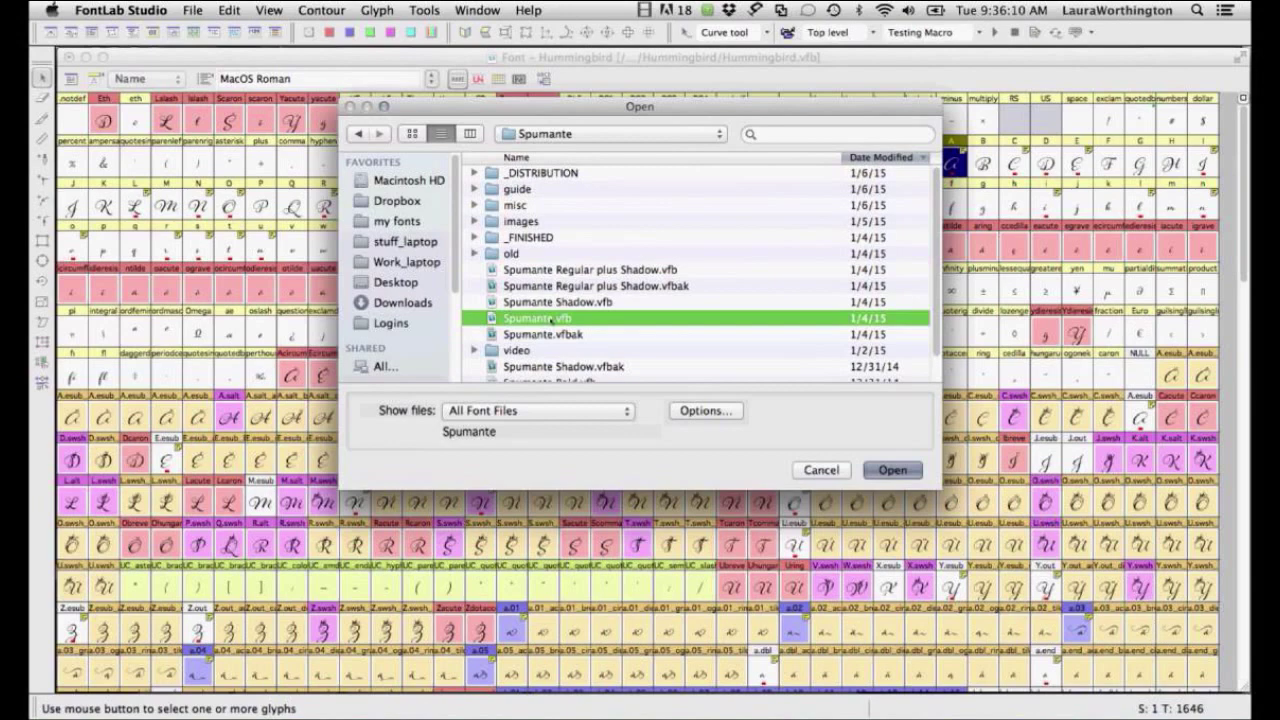
{"action": "double_click", "coordinate": [550, 318]}
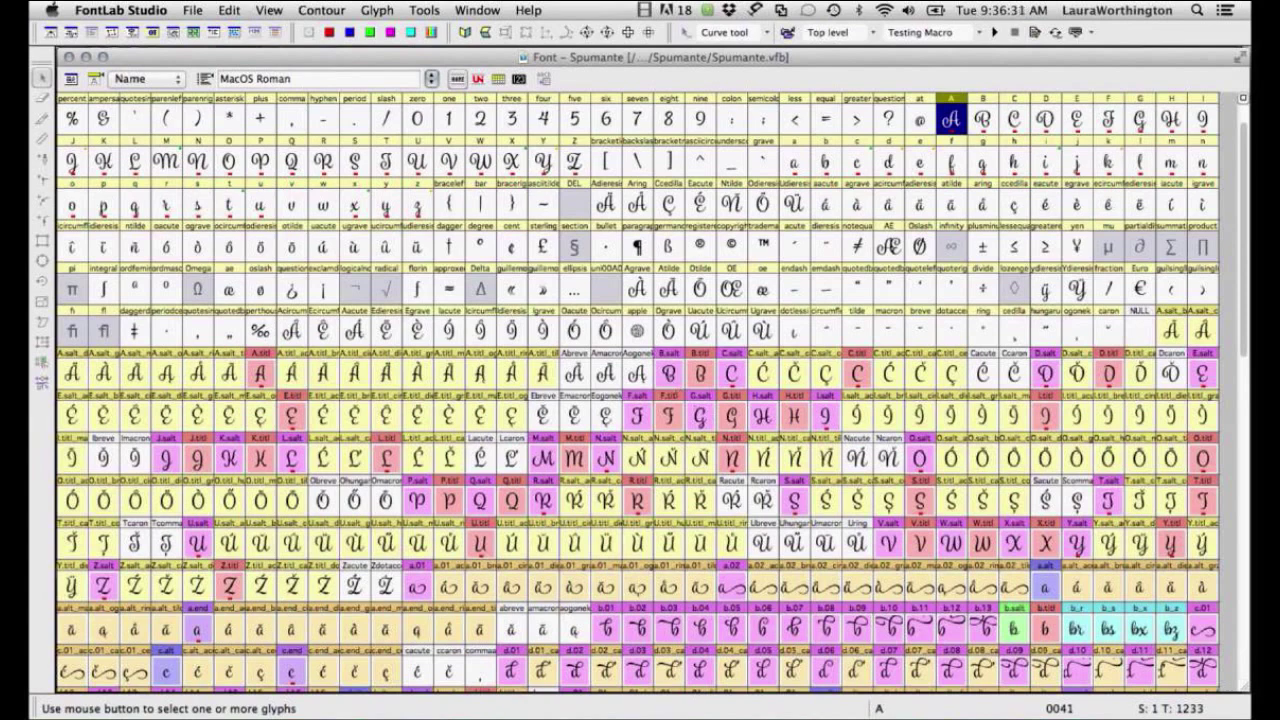
Browse Spumante's glyph set from the B.salt and b.01 alternates through the ornaments to the z variants, examining the color-coded groups.
{"action": "left_click", "coordinate": [669, 372]}
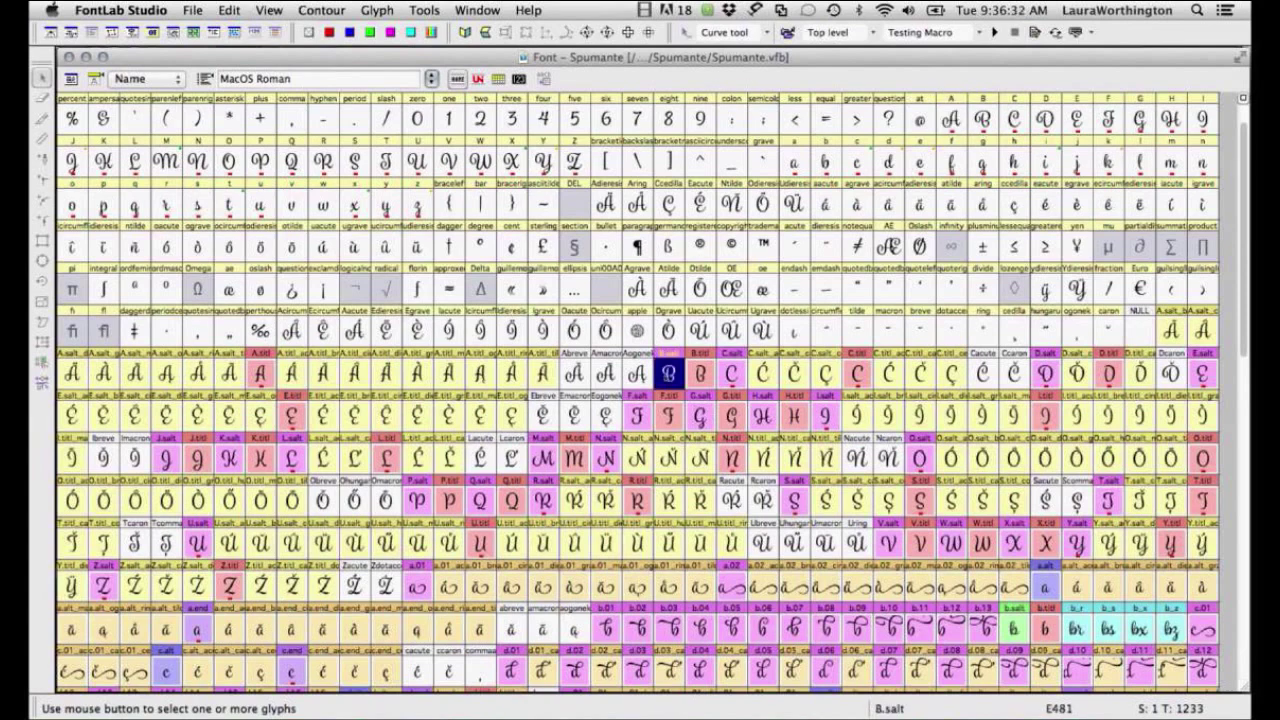
{"action": "left_click", "coordinate": [637, 414]}
{"action": "left_click", "coordinate": [606, 628]}
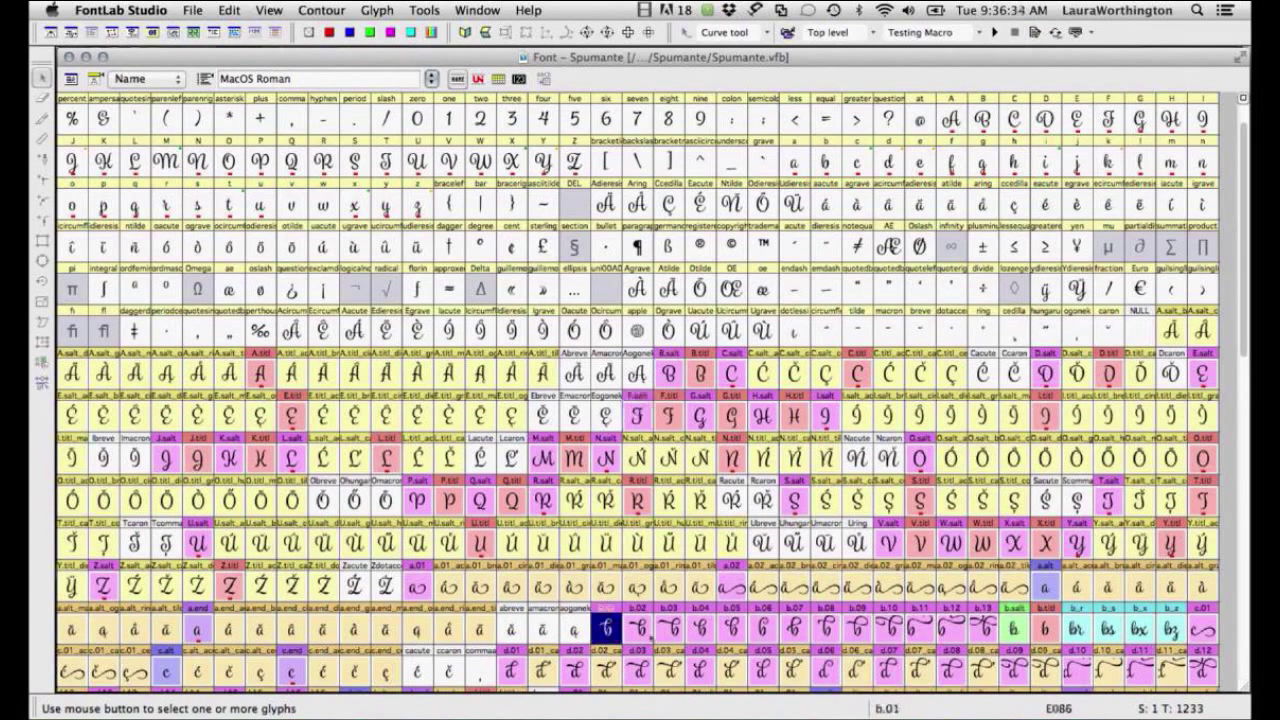
{"action": "left_click", "coordinate": [640, 628]}
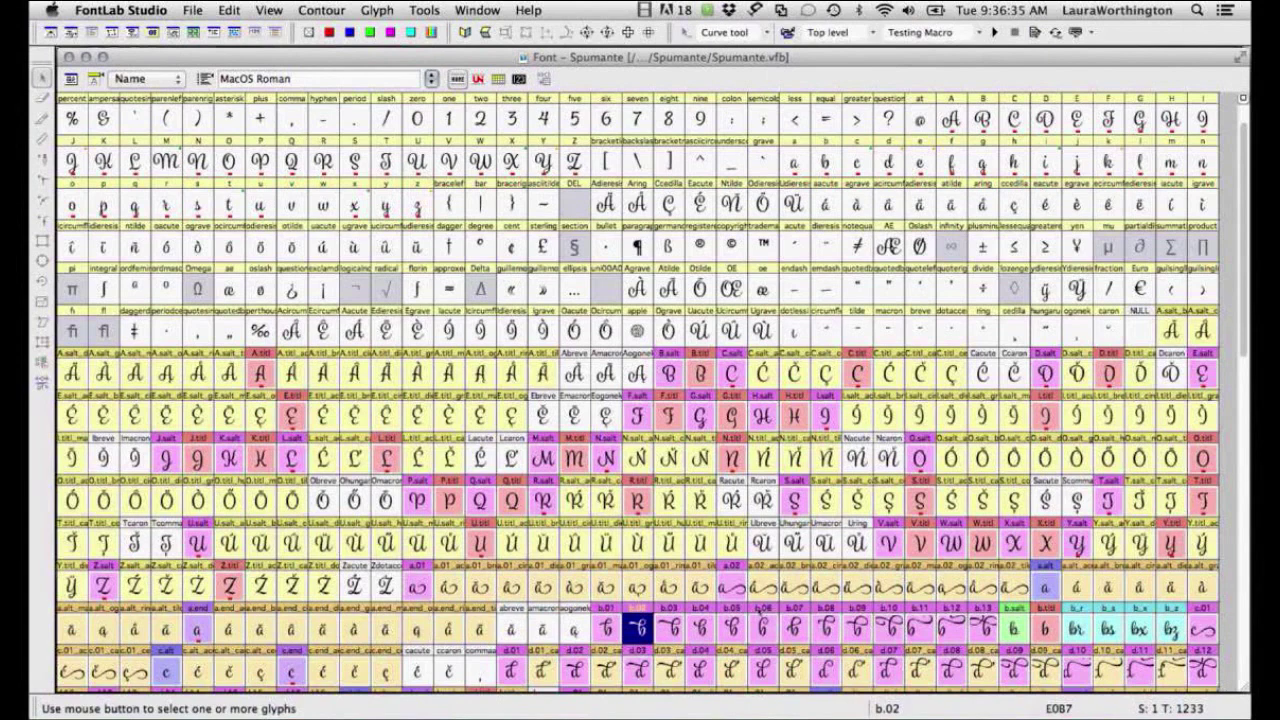
{"action": "scroll", "coordinate": [640, 400], "scroll_direction": "down", "scroll_amount": 4}
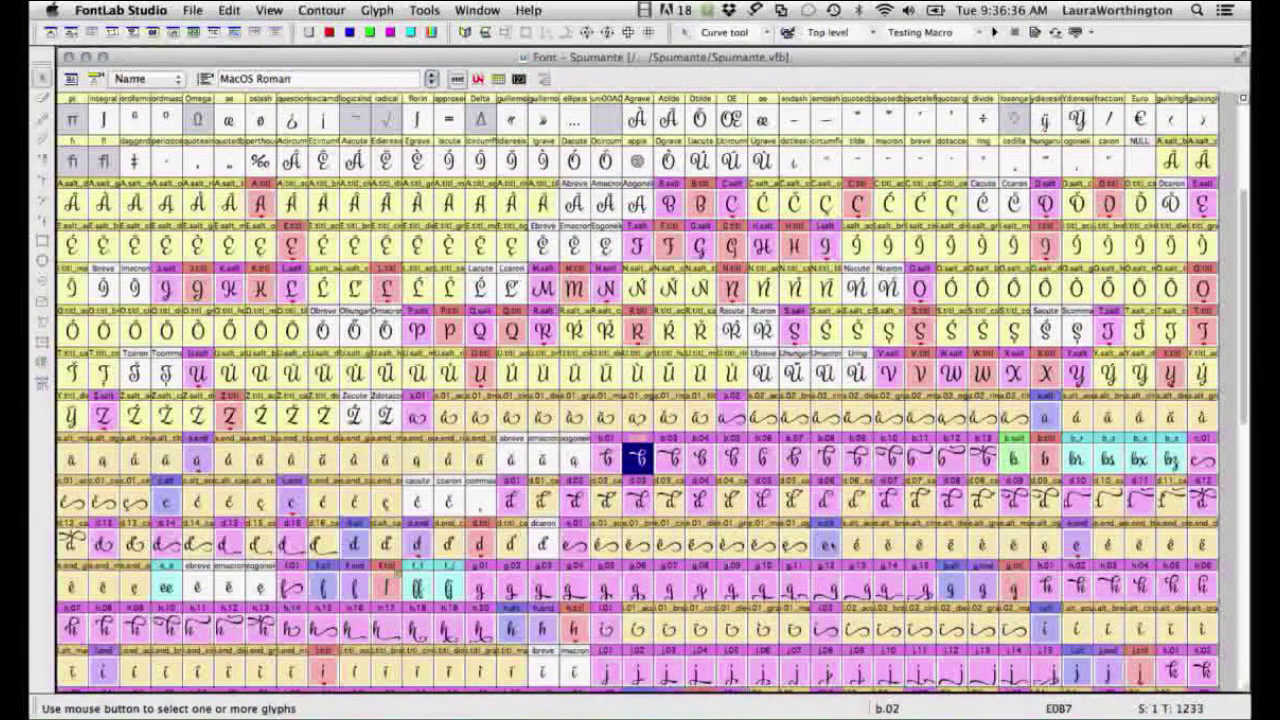
{"action": "scroll", "coordinate": [832, 546], "scroll_direction": "down", "scroll_amount": 1}
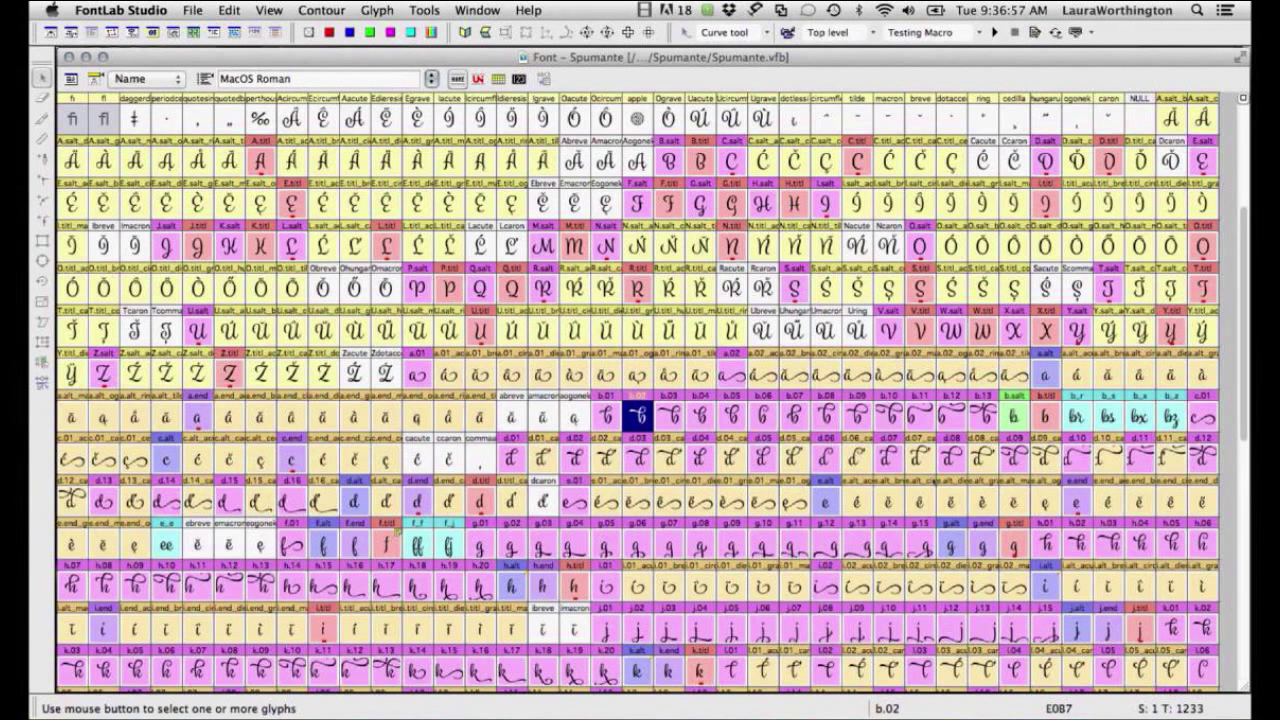
{"action": "scroll", "coordinate": [638, 393], "scroll_direction": "down", "scroll_amount": 3}
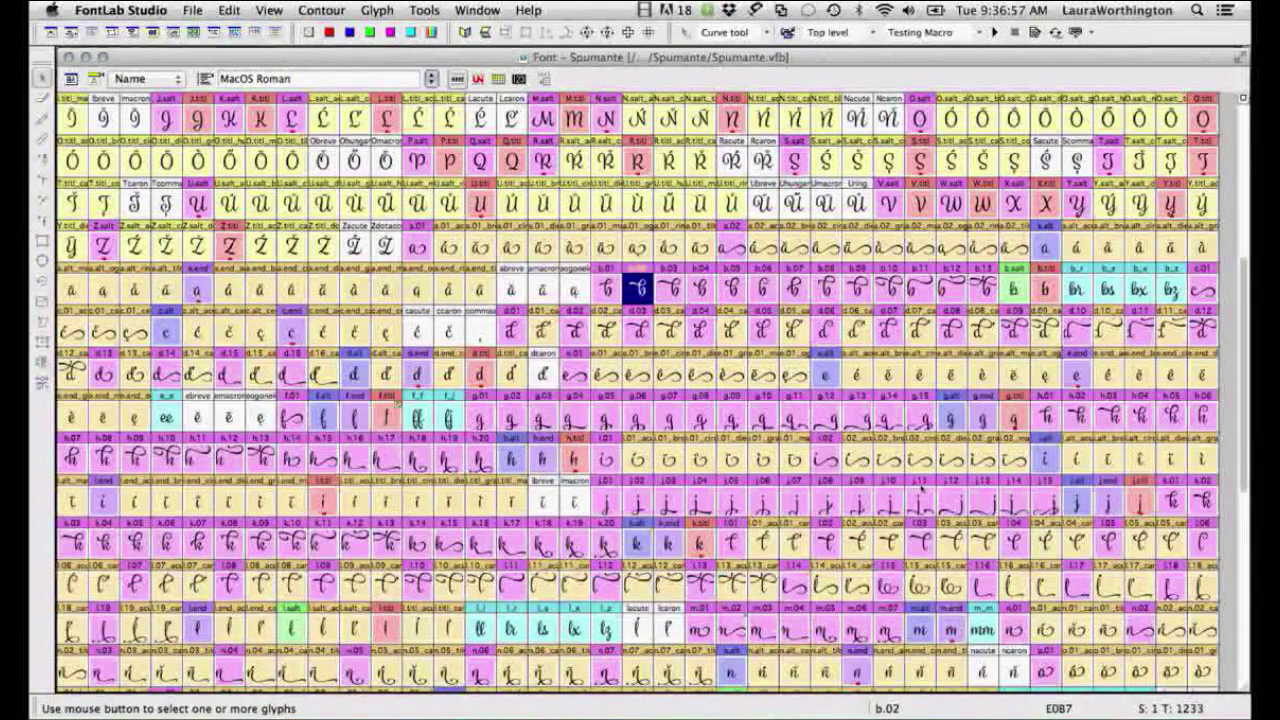
{"action": "scroll", "coordinate": [638, 393], "scroll_direction": "down", "scroll_amount": 10}
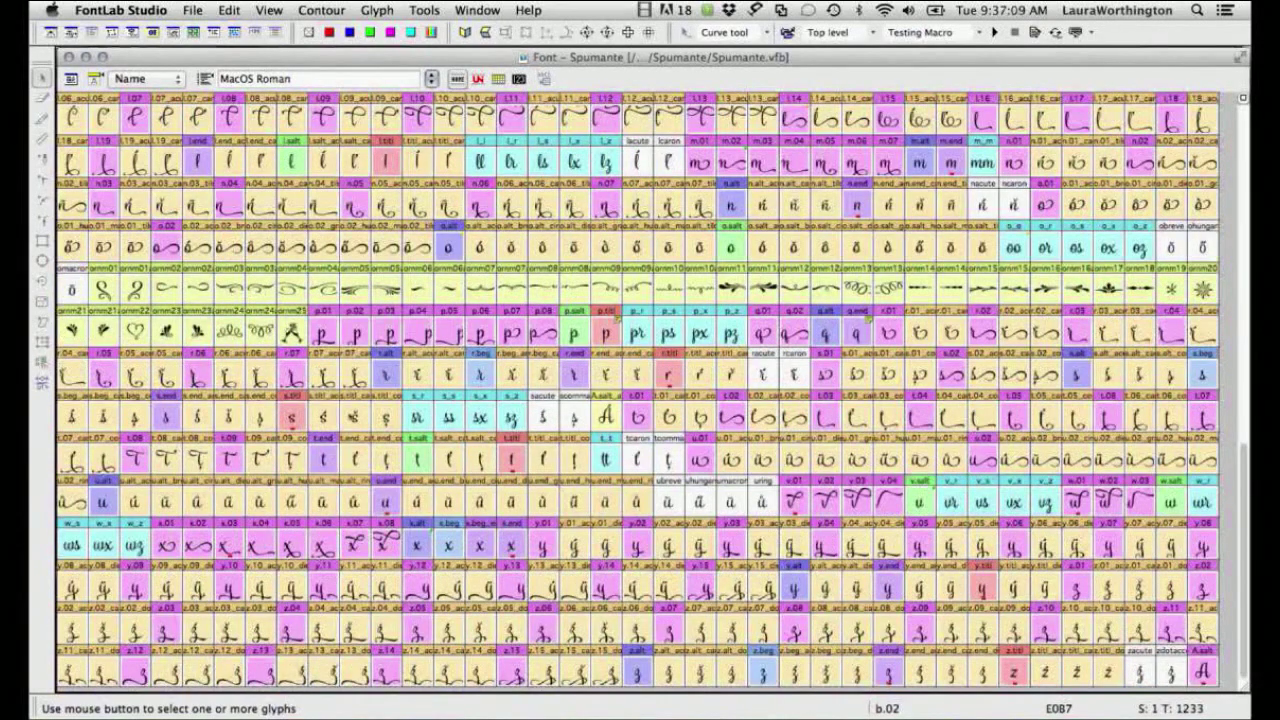
Open the s.titl_acute glyph to examine its outline and accent, and close its glyph window.
{"action": "left_click", "coordinate": [323, 418]}
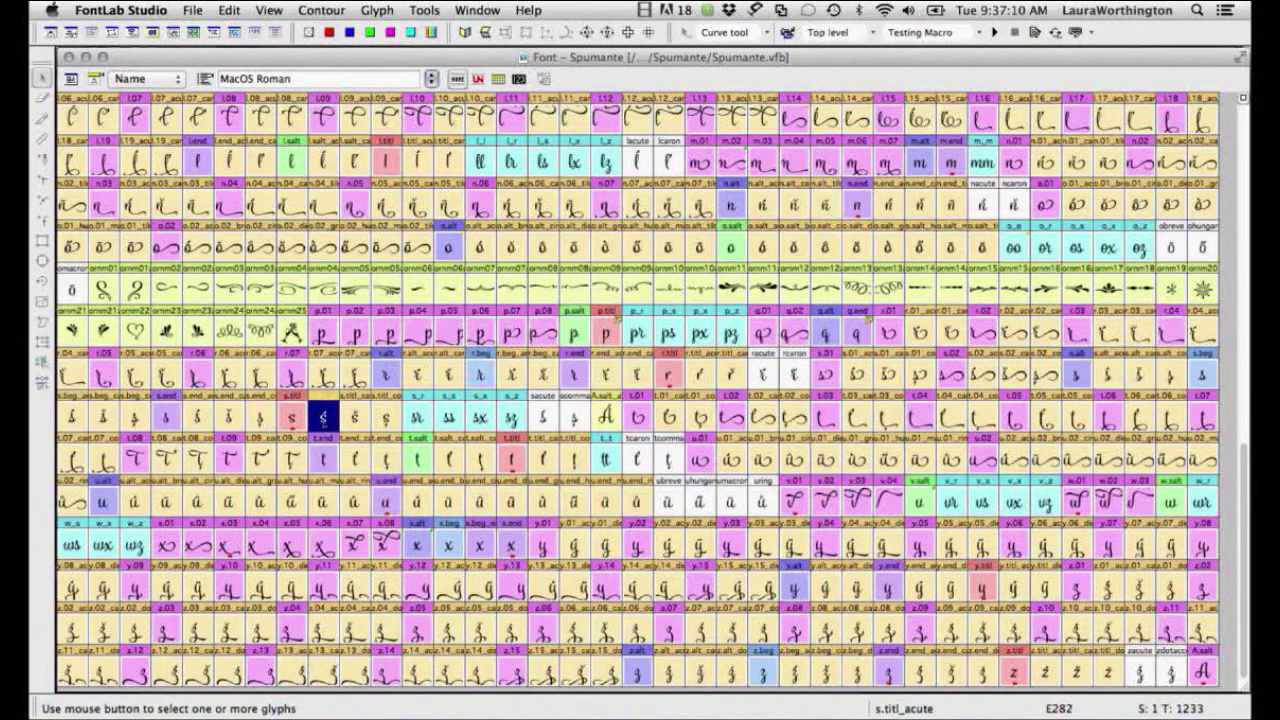
{"action": "double_click", "coordinate": [323, 418]}
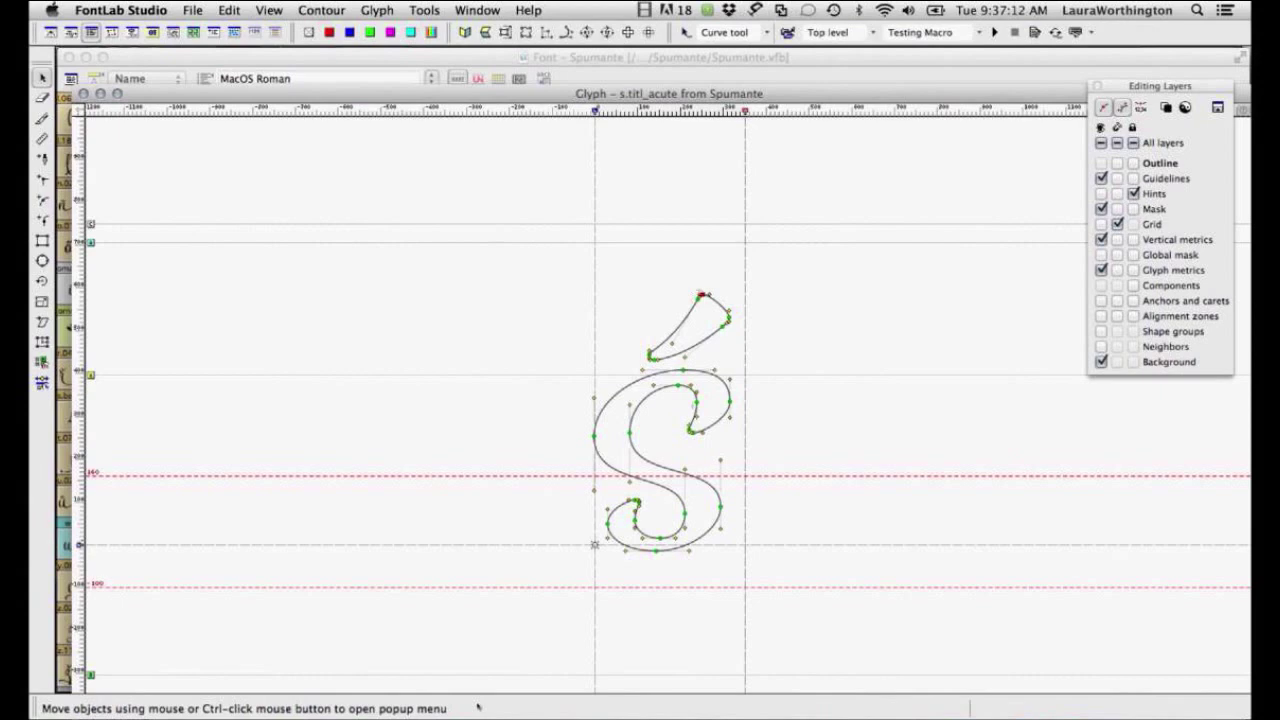
{"action": "key", "text": "super+w"}
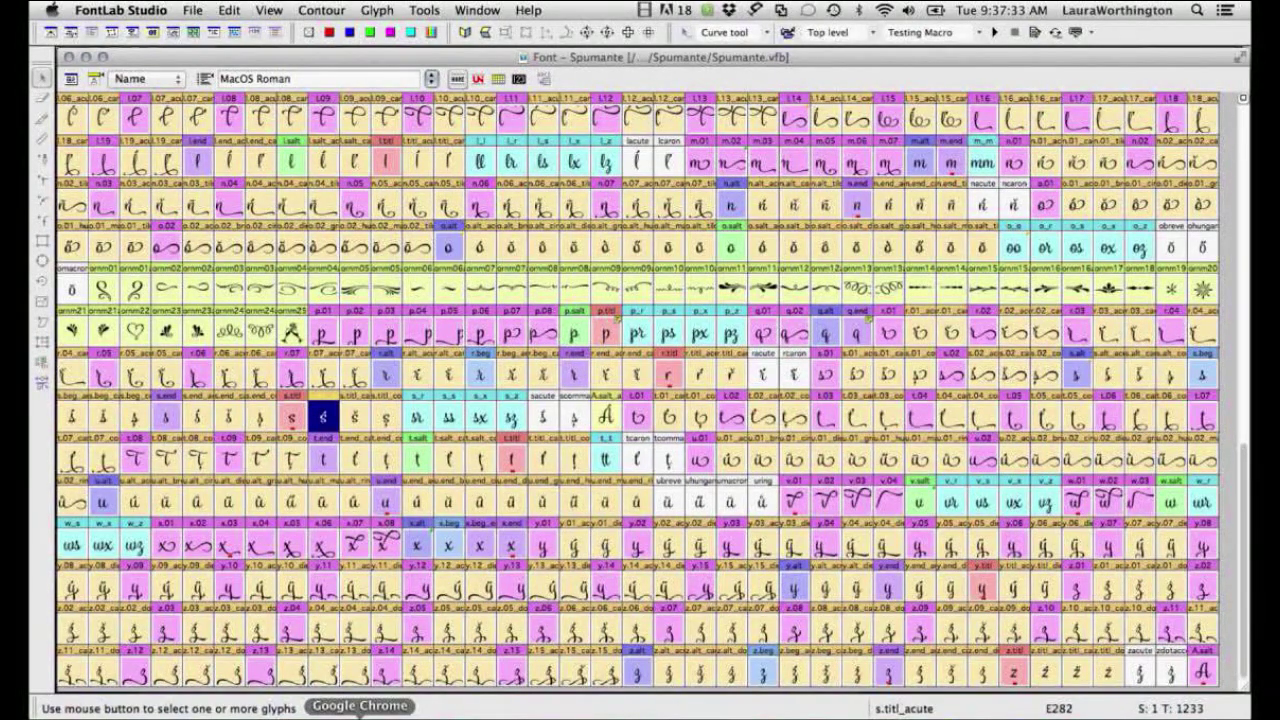
Switch to the AnyMeeting window and read through the attendees' chat questions on autotracing, rough versus smooth versions and swashed alternates.
{"action": "left_click", "coordinate": [360, 716]}
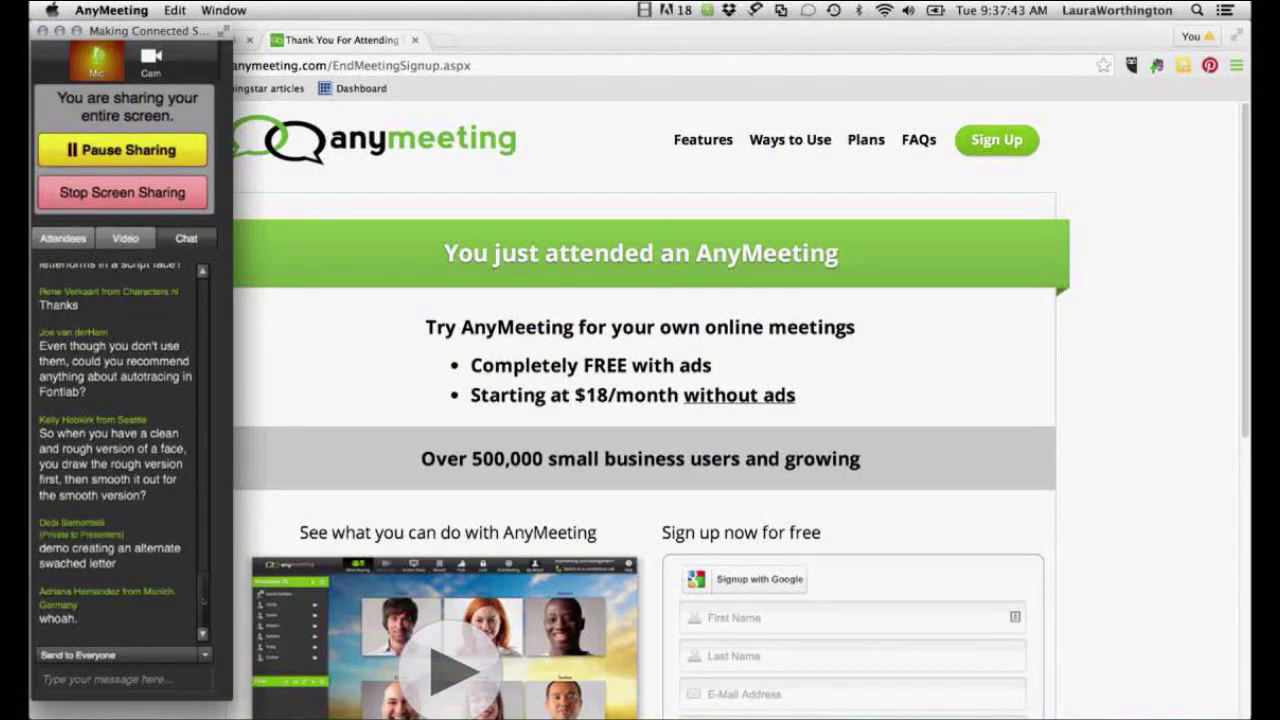
{"action": "scroll", "coordinate": [204, 600], "scroll_direction": "up", "scroll_amount": 3}
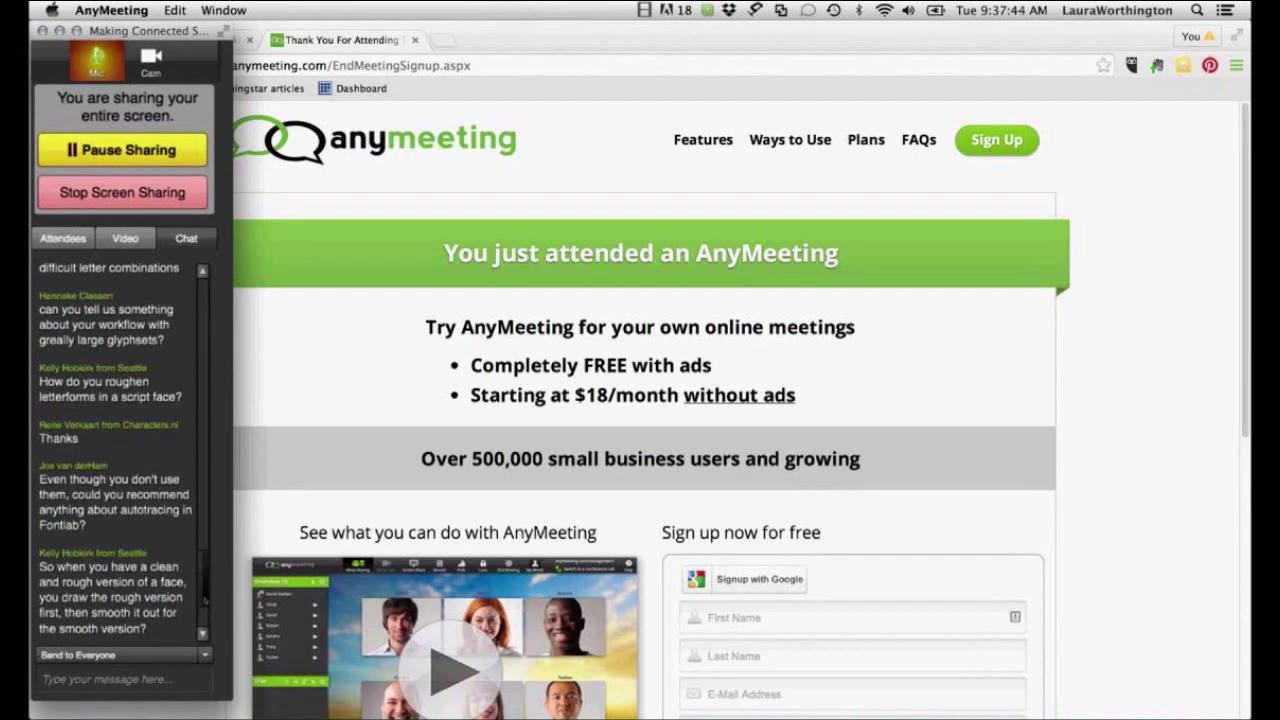
{"action": "scroll", "coordinate": [205, 600], "scroll_direction": "up", "scroll_amount": 1}
{"action": "left_click_drag", "start_coordinate": [205, 599], "coordinate": [204, 625]}
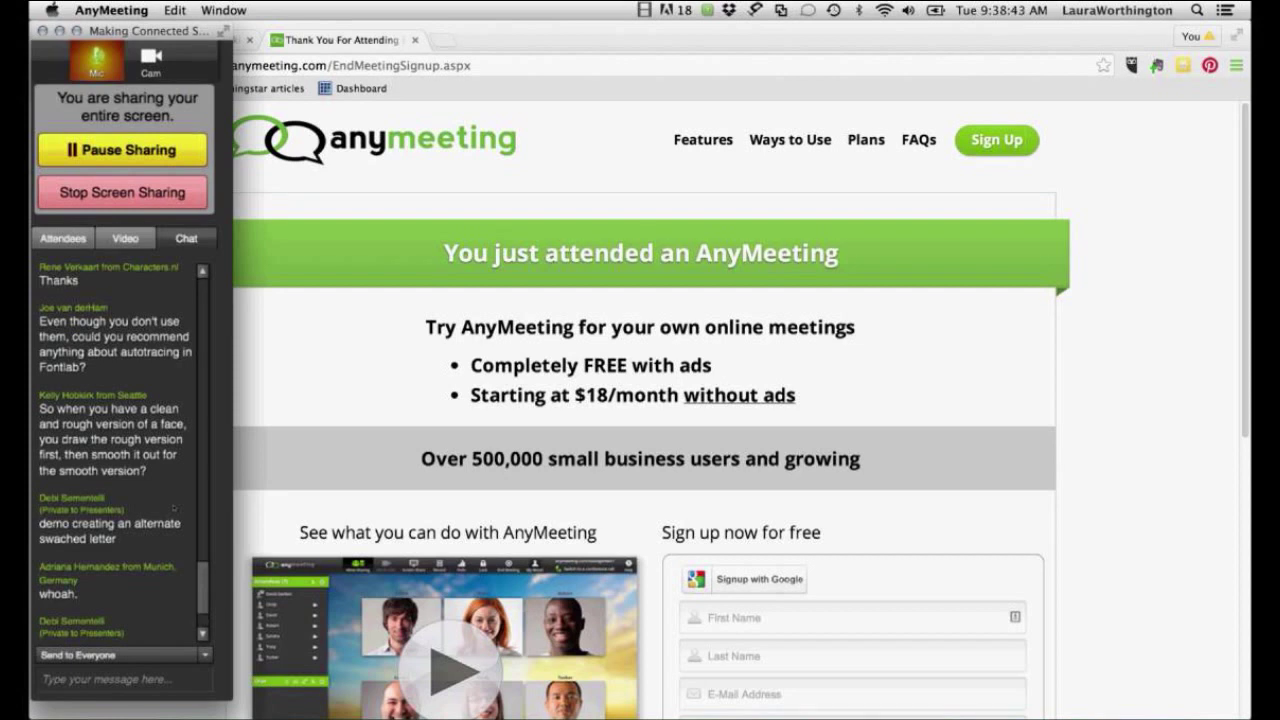
{"action": "left_click", "coordinate": [712, 616]}
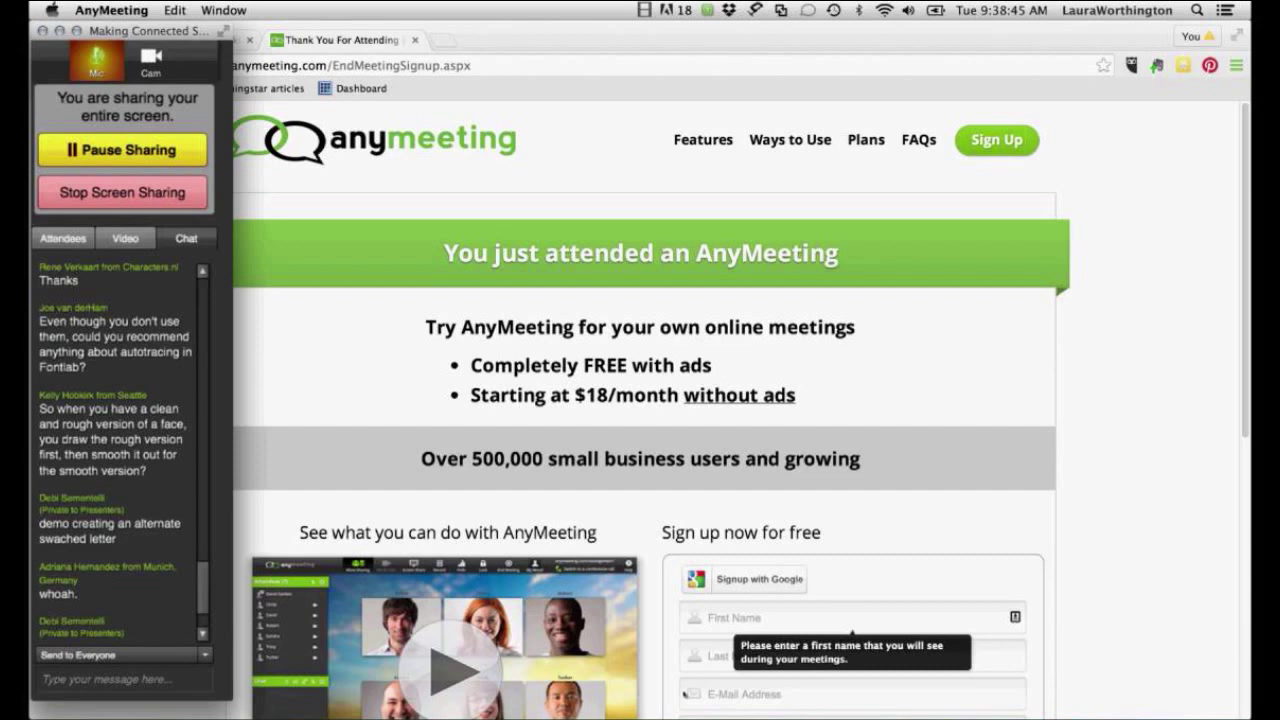
Switch to FontLab Studio, open Wallflowers III_patterns.vfb and examine the lace pattern in glyph e.
{"action": "left_click", "coordinate": [586, 716]}
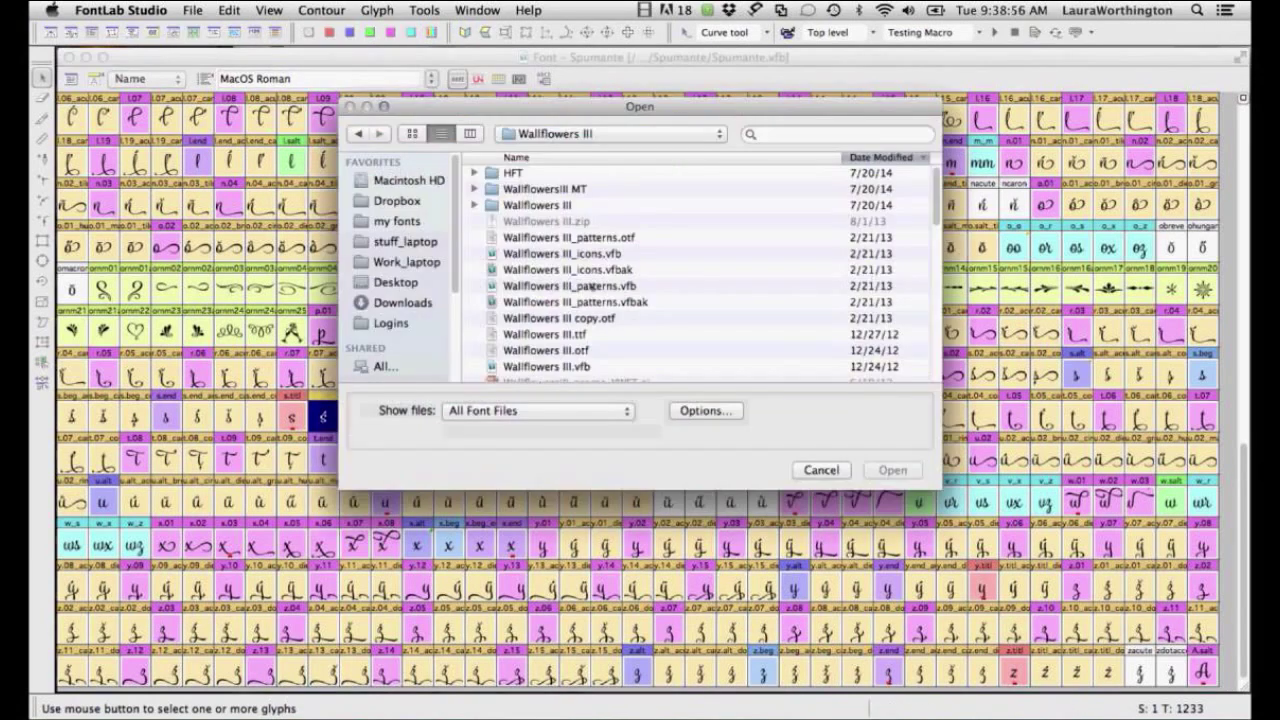
{"action": "left_click", "coordinate": [592, 287]}
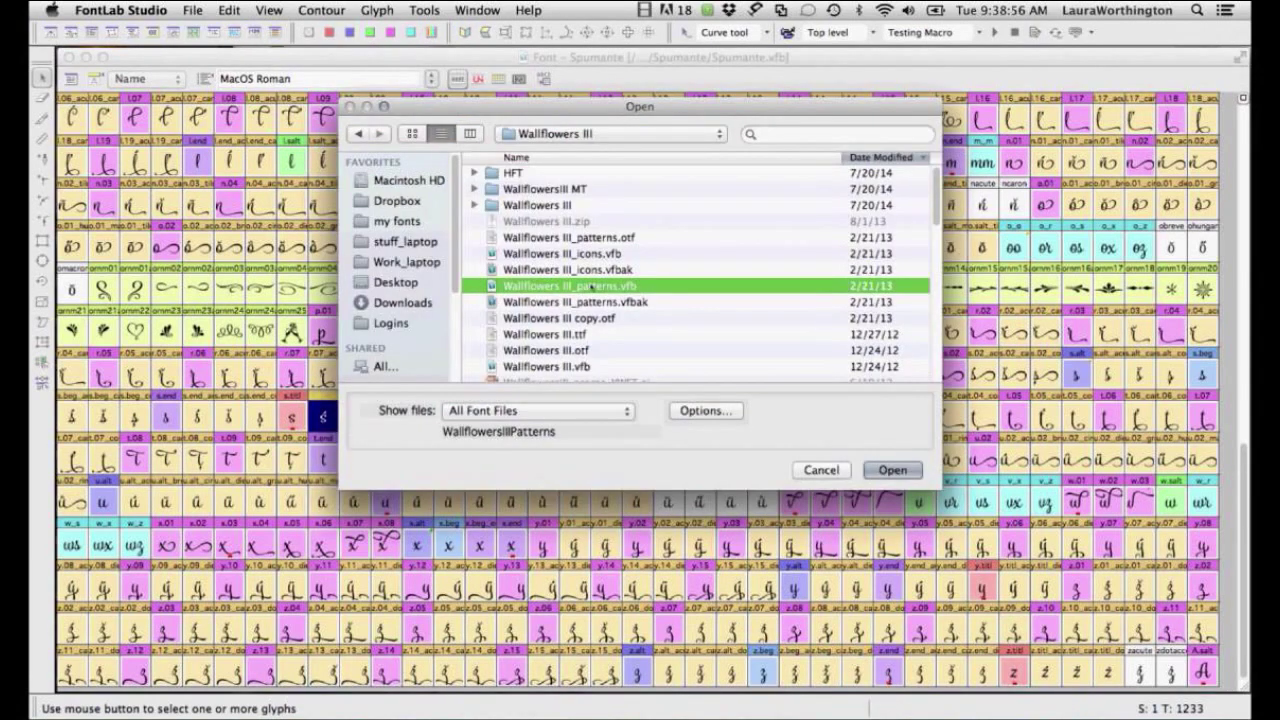
{"action": "double_click", "coordinate": [592, 287]}
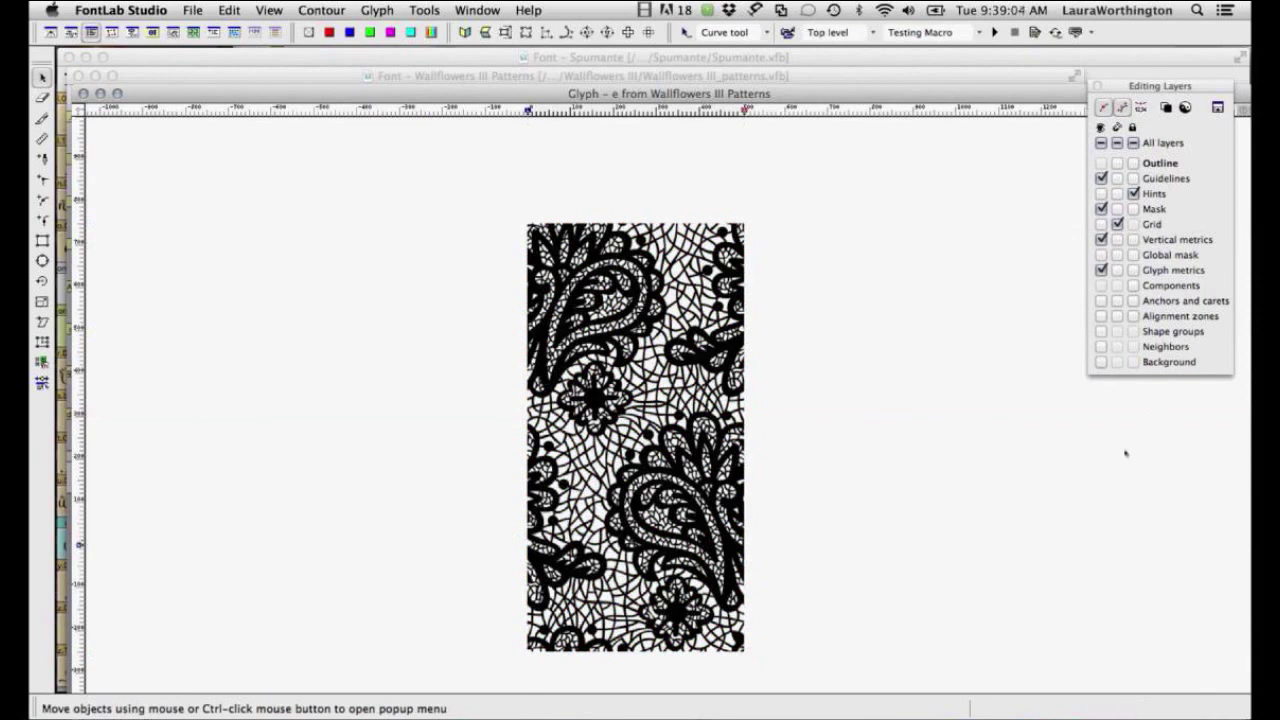
{"action": "key", "text": "grave"}
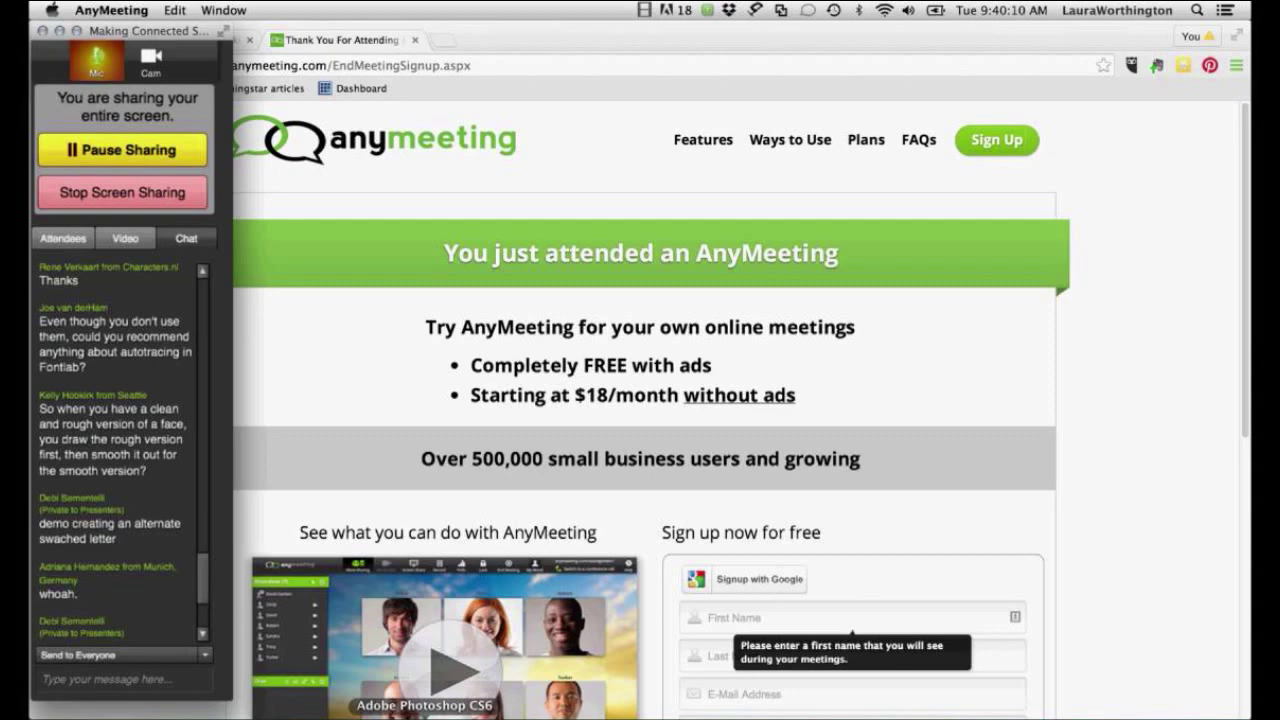
Switch to Photoshop, examine the inked D in the IMG0001.tif lettering scan up close and hide Photoshop.
{"action": "left_click", "coordinate": [424, 718]}
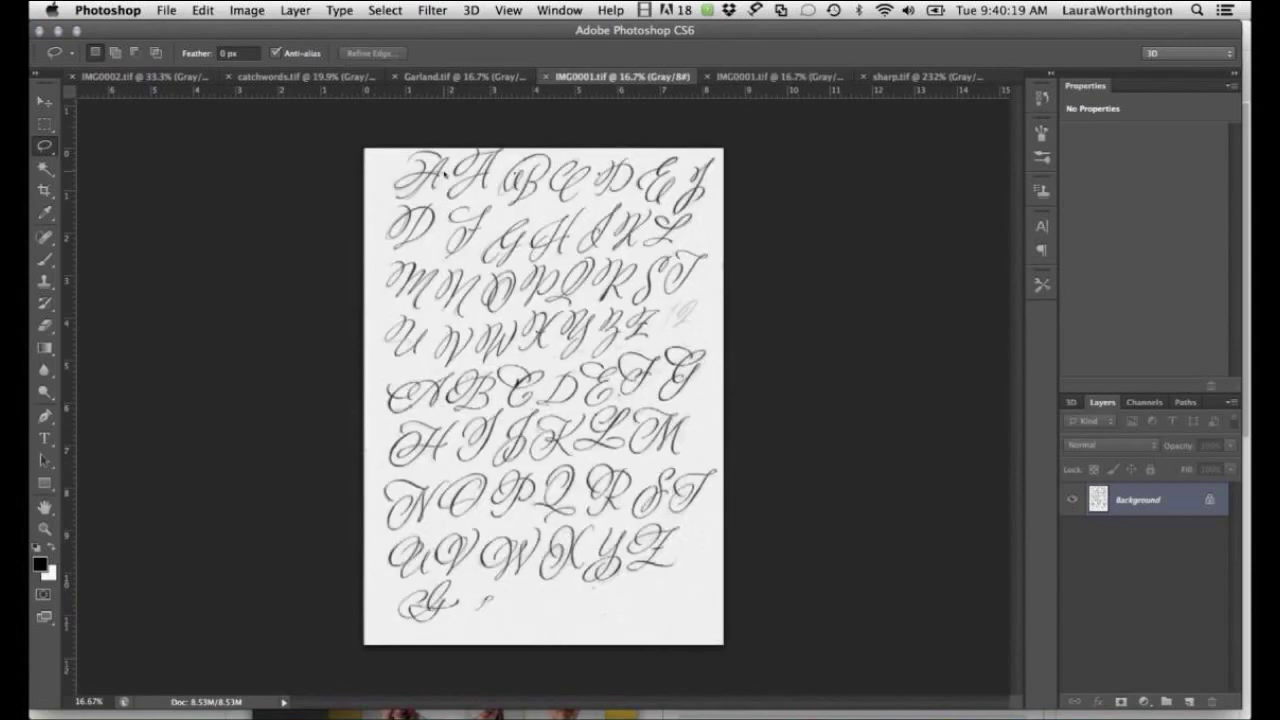
{"action": "scroll", "coordinate": [512, 176], "scroll_direction": "up", "scroll_amount": 5}
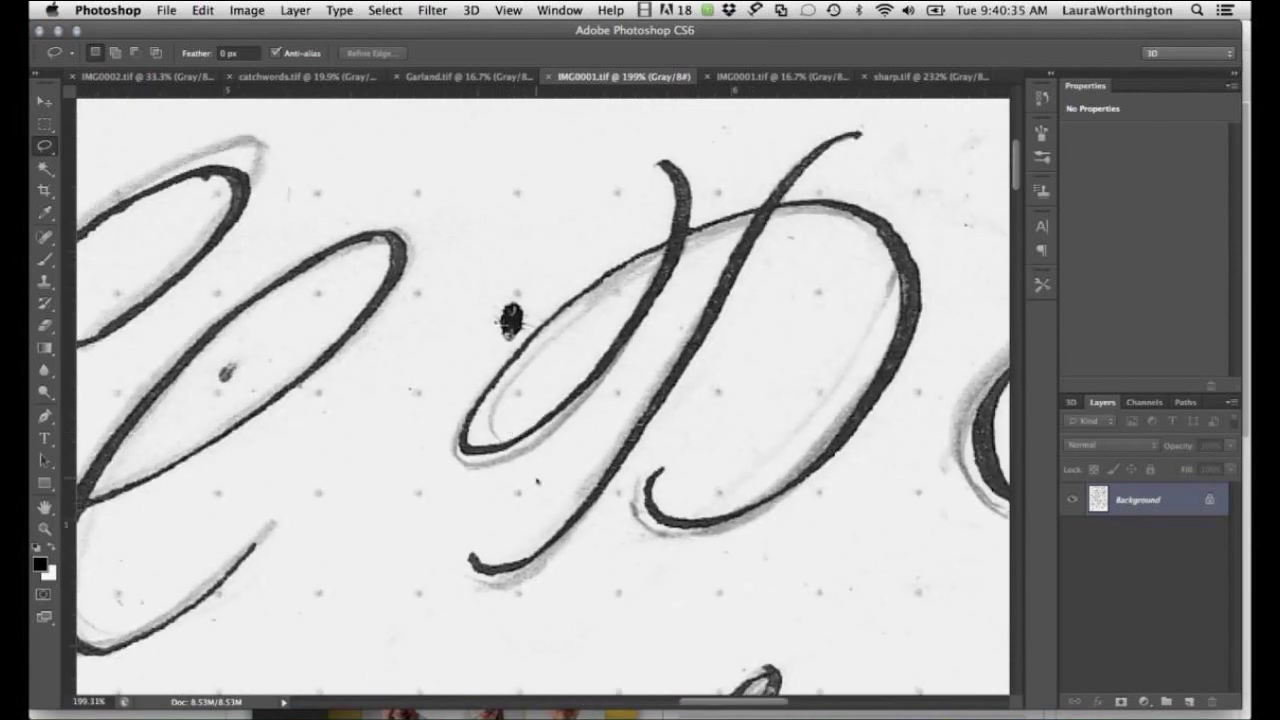
{"action": "key", "text": "super+h"}
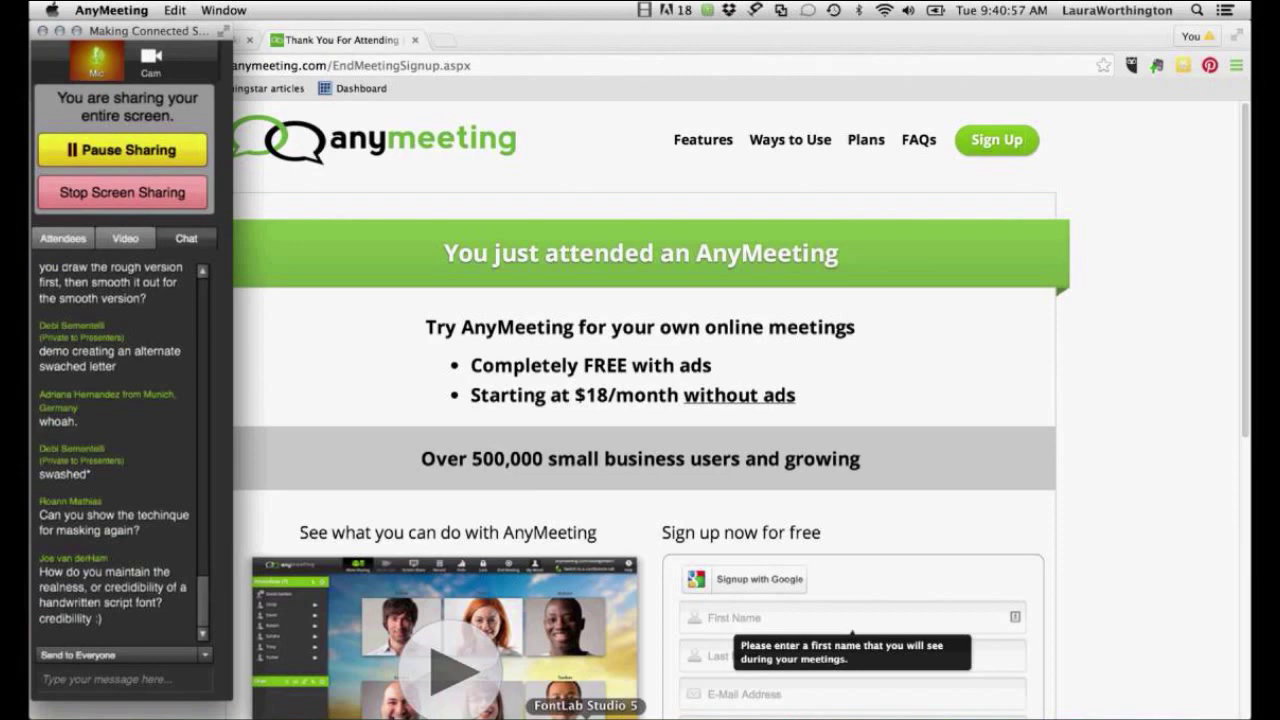
Switch to FontLab Studio and generate a new glyph named g.swsh in the Pomander_FLW.vfb font.
{"action": "left_click", "coordinate": [585, 716]}
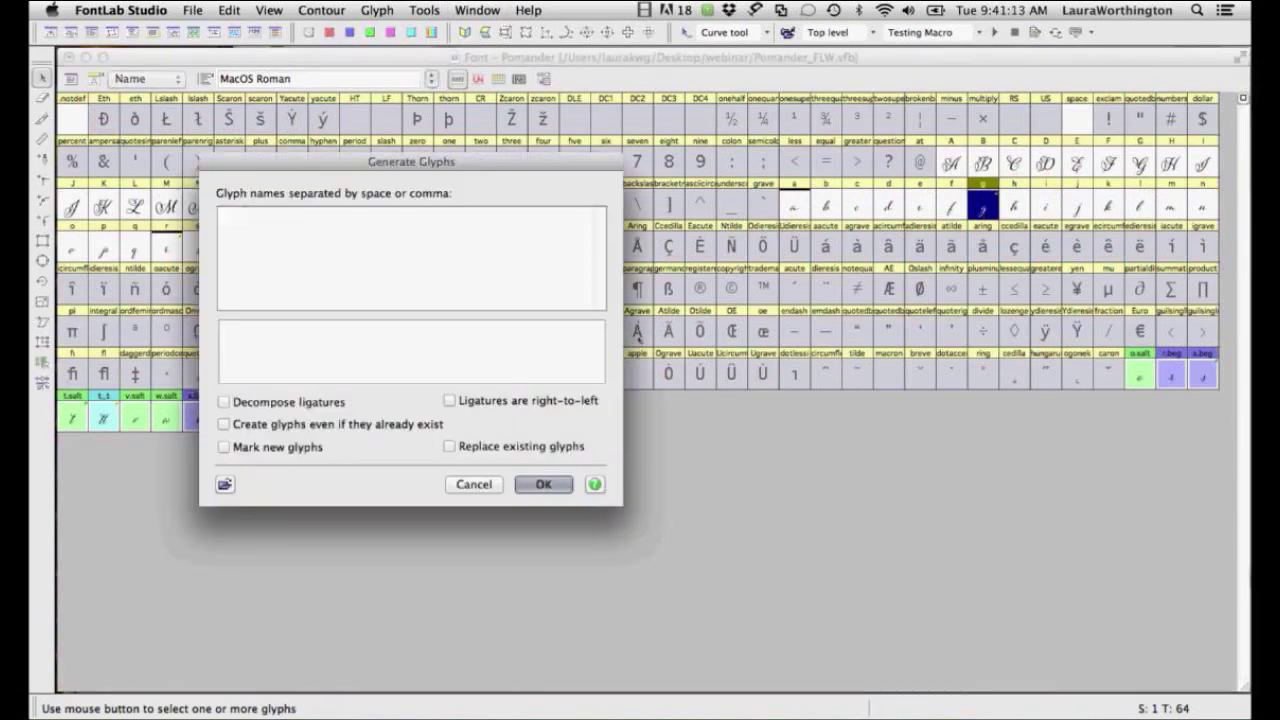
{"action": "type", "text": "g.salt"}
{"action": "key", "text": "BackSpace"}
{"action": "key", "text": "BackSpace"}
{"action": "key", "text": "BackSpace"}
{"action": "type", "text": "wsh"}
{"action": "left_click", "coordinate": [540, 489]}
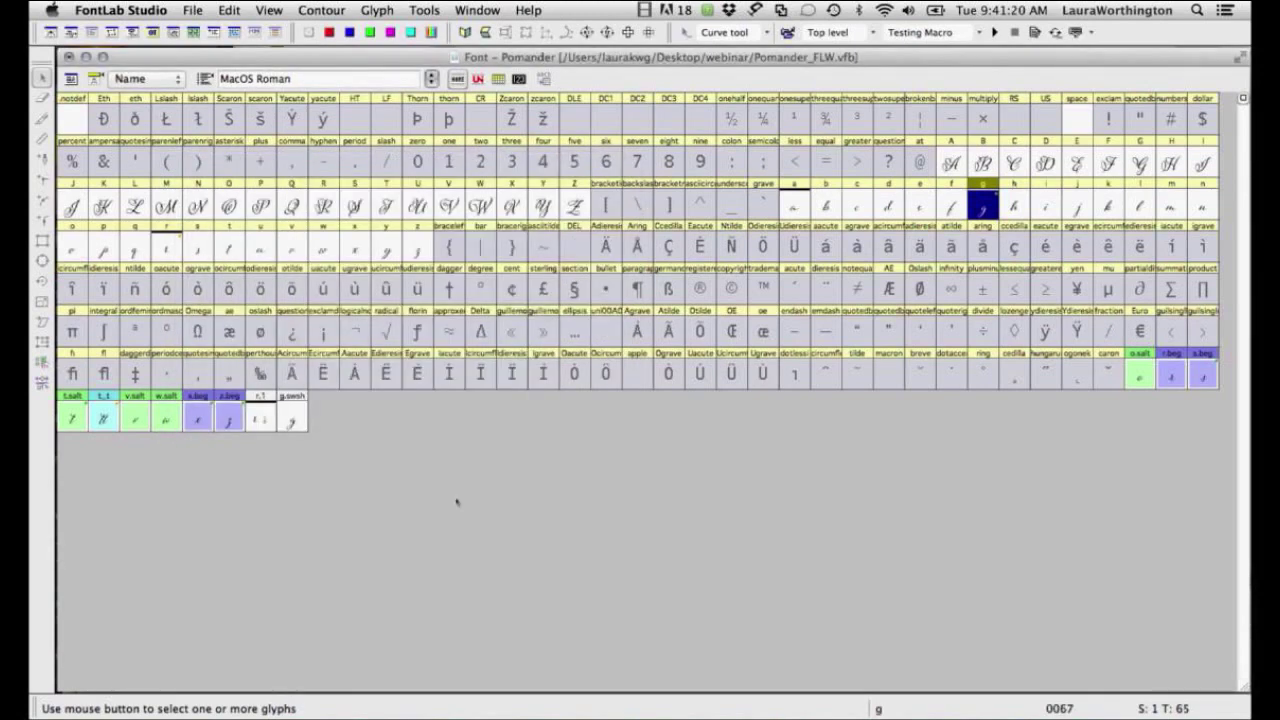
Open g.swsh and delete the exit stroke rising from the descender's loop, leaving the descender open at its lower end.
{"action": "double_click", "coordinate": [292, 419]}
{"action": "left_click_drag", "start_coordinate": [420, 600], "coordinate": [493, 634]}
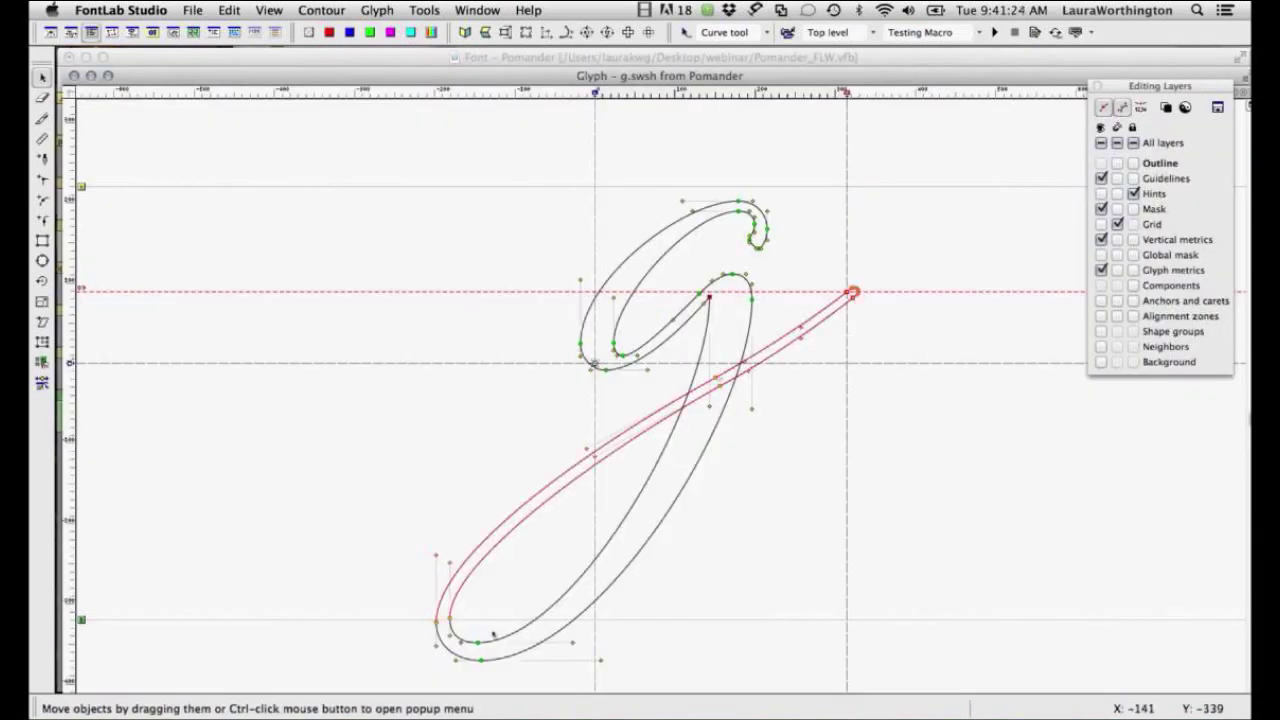
{"action": "key", "text": "Delete"}
{"action": "key", "text": "5"}
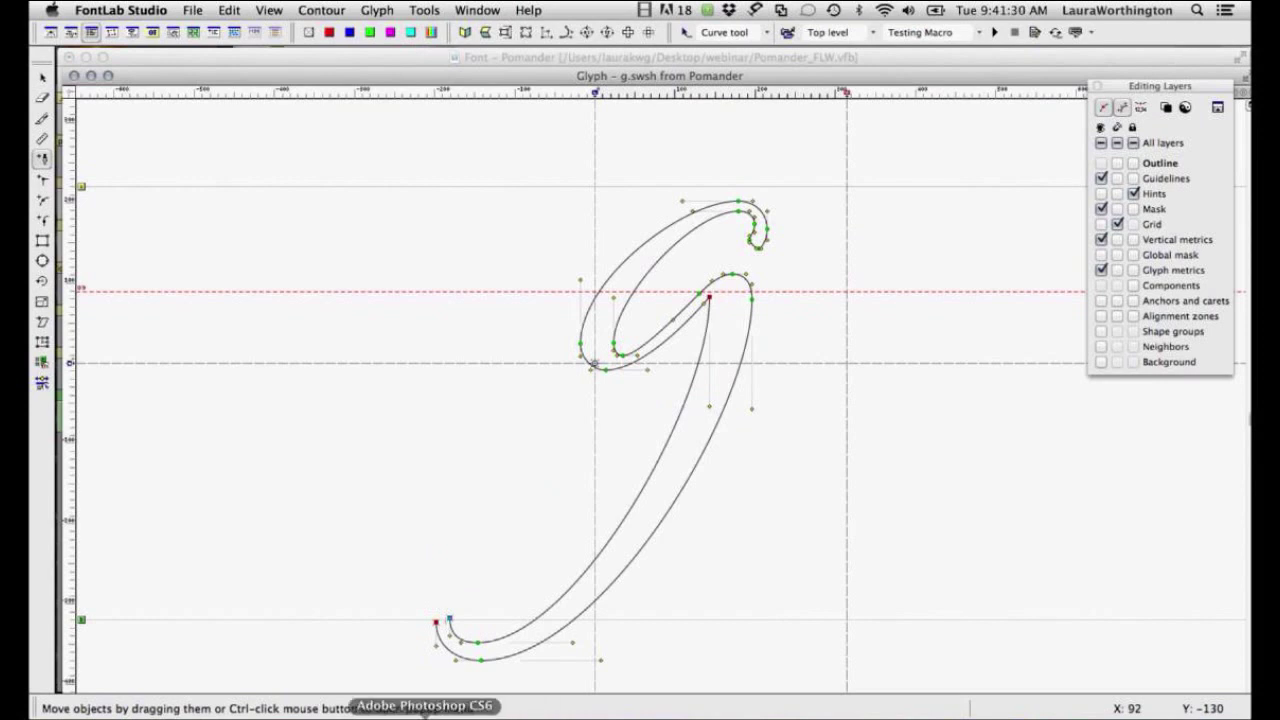
Switch to Photoshop's Garland.tif scan and lasso the y descender whose swash curls up at the sheet's edge.
{"action": "left_click", "coordinate": [425, 714]}
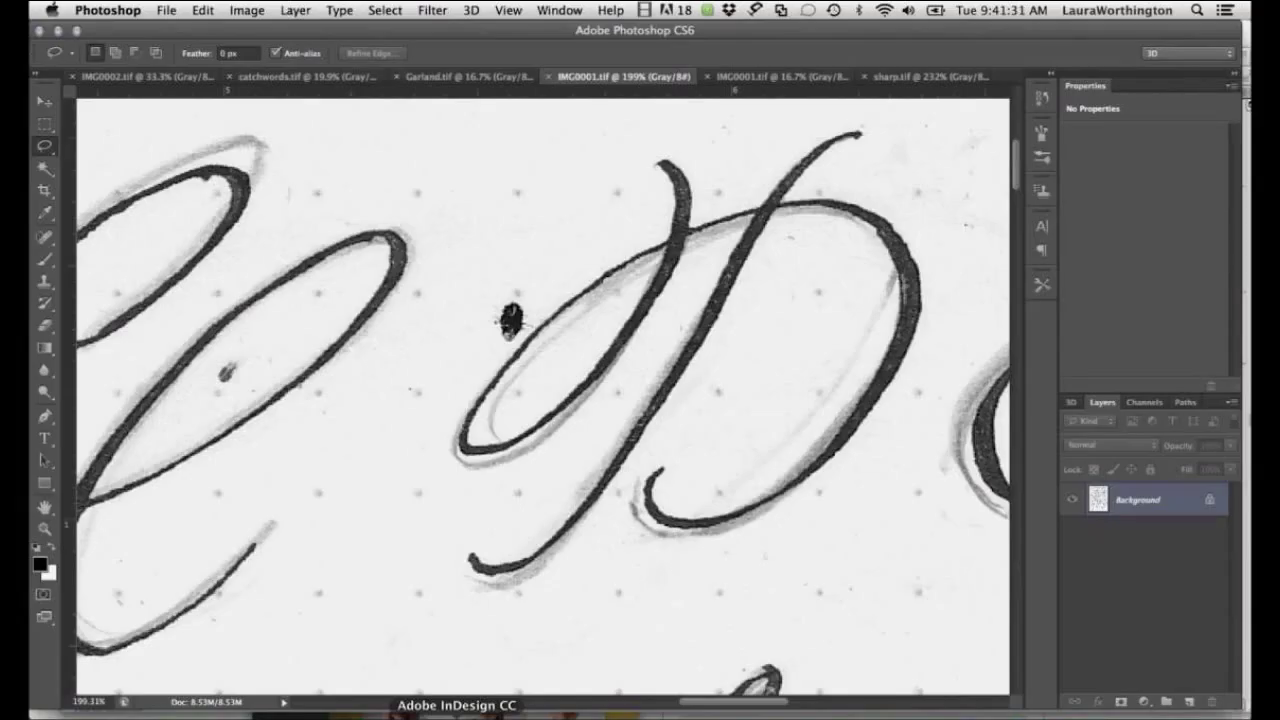
{"action": "key", "text": "ctrl+shift+Tab"}
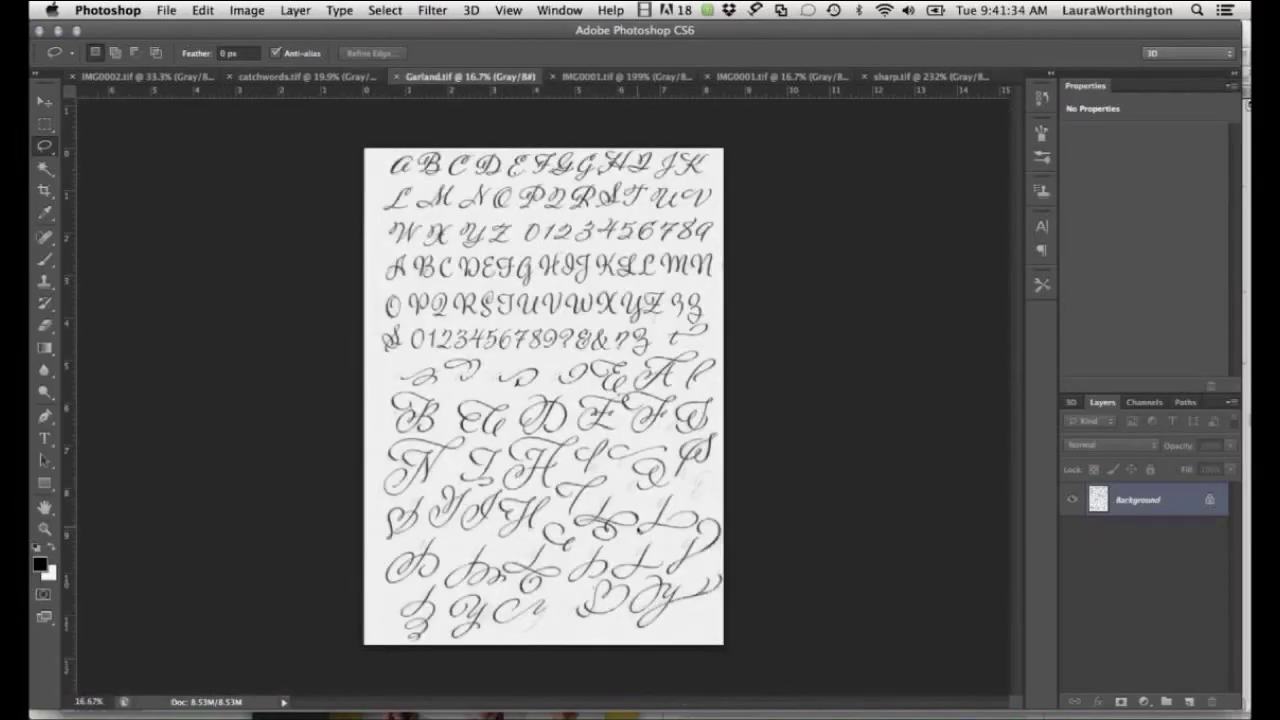
{"action": "key", "text": "ctrl+plus"}
{"action": "key", "text": "ctrl+plus"}
{"action": "key", "text": "ctrl+plus"}
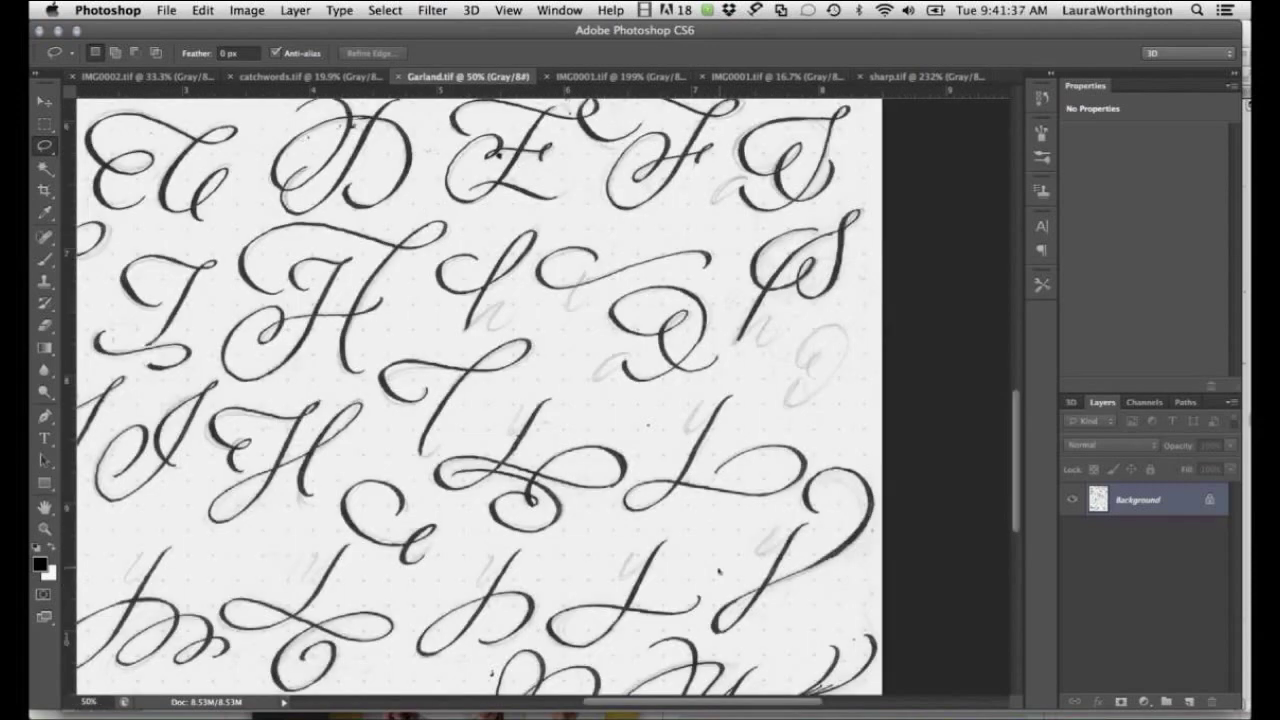
{"action": "scroll", "coordinate": [540, 400], "scroll_direction": "down", "scroll_amount": 3}
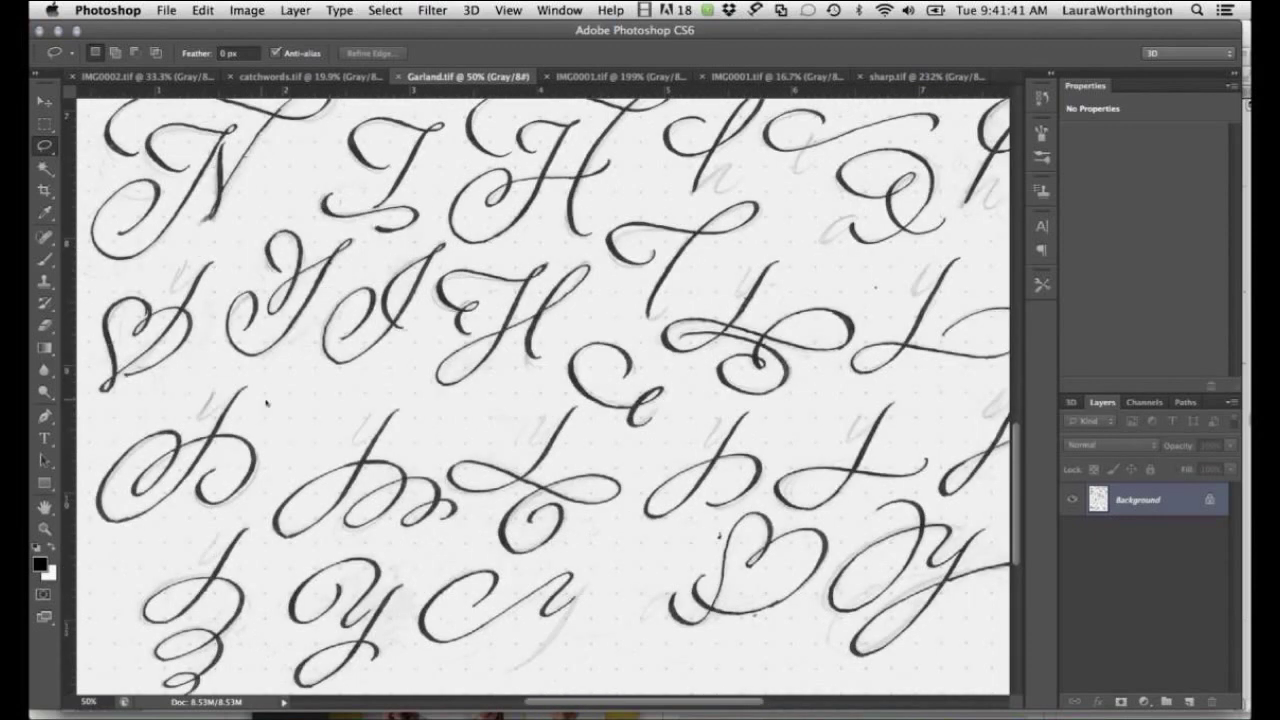
{"action": "left_click_drag", "start_coordinate": [860, 438], "coordinate": [812, 570]}
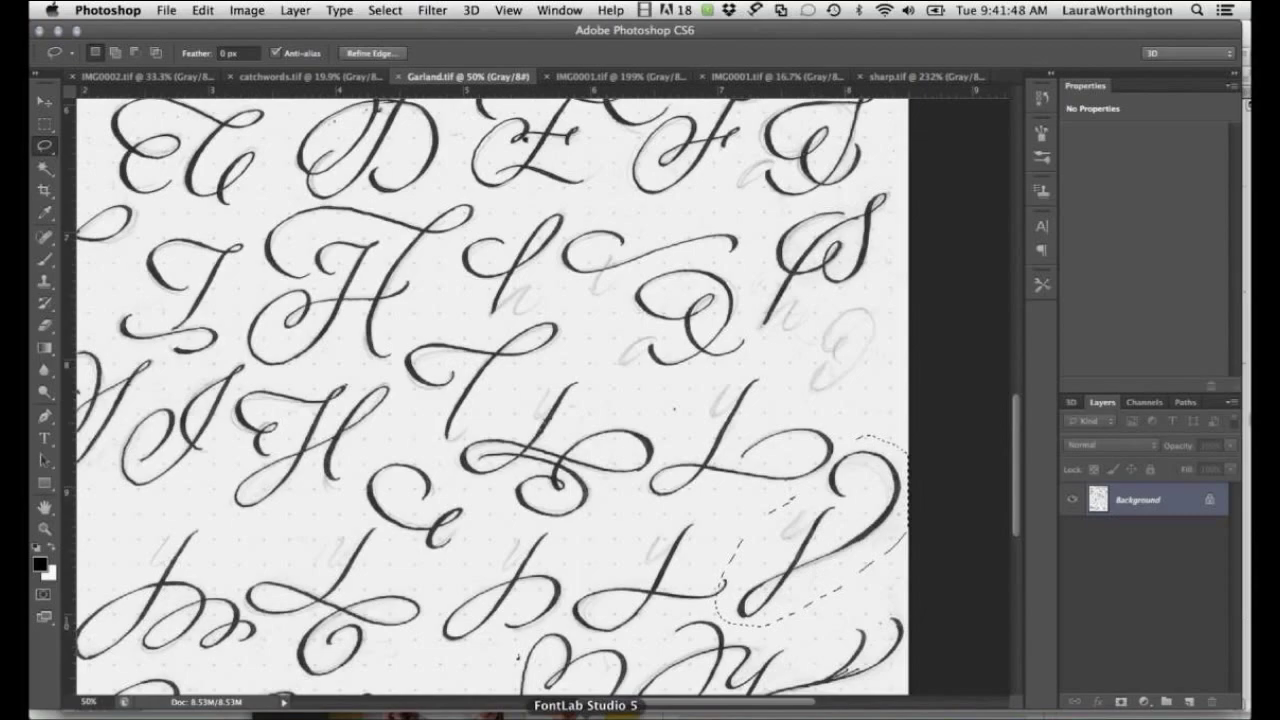
Switch to FontLab Studio, bring the copied swash scan into g.swsh's background, and enlarge and align it with the descender.
{"action": "left_click", "coordinate": [585, 714]}
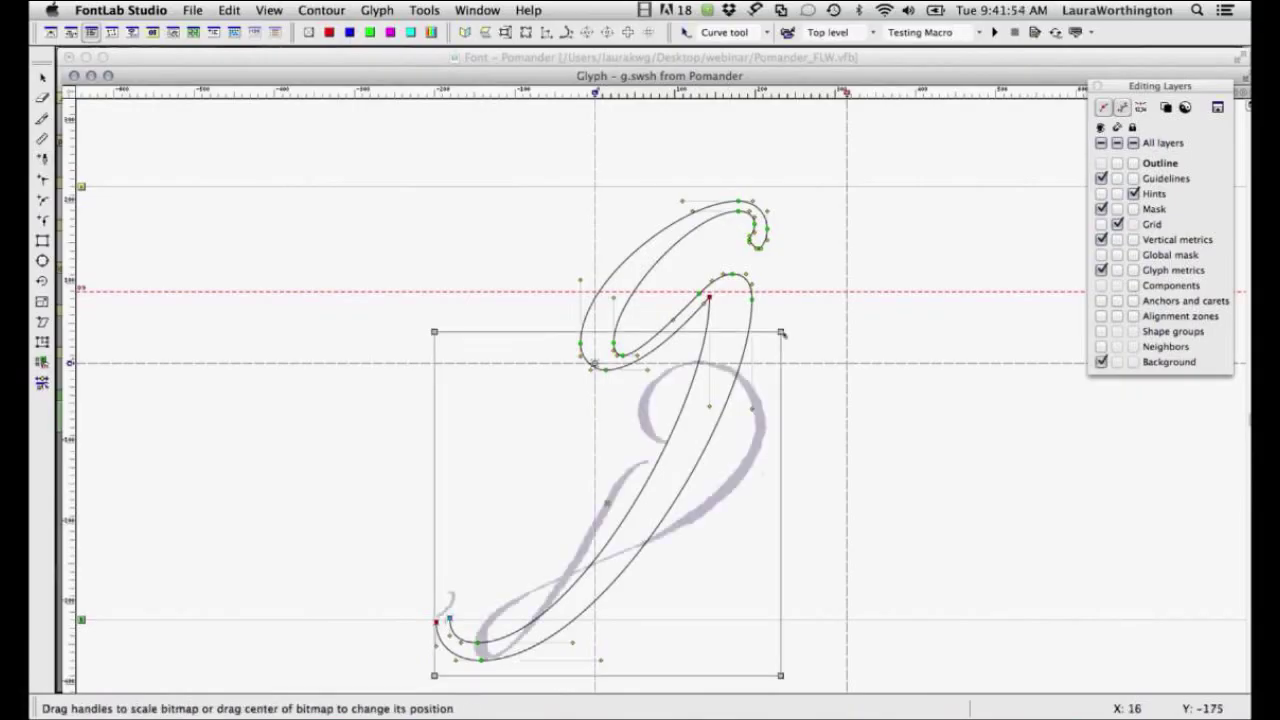
{"action": "left_click_drag", "start_coordinate": [783, 334], "coordinate": [1163, 62]}
{"action": "left_click_drag", "start_coordinate": [942, 340], "coordinate": [867, 355]}
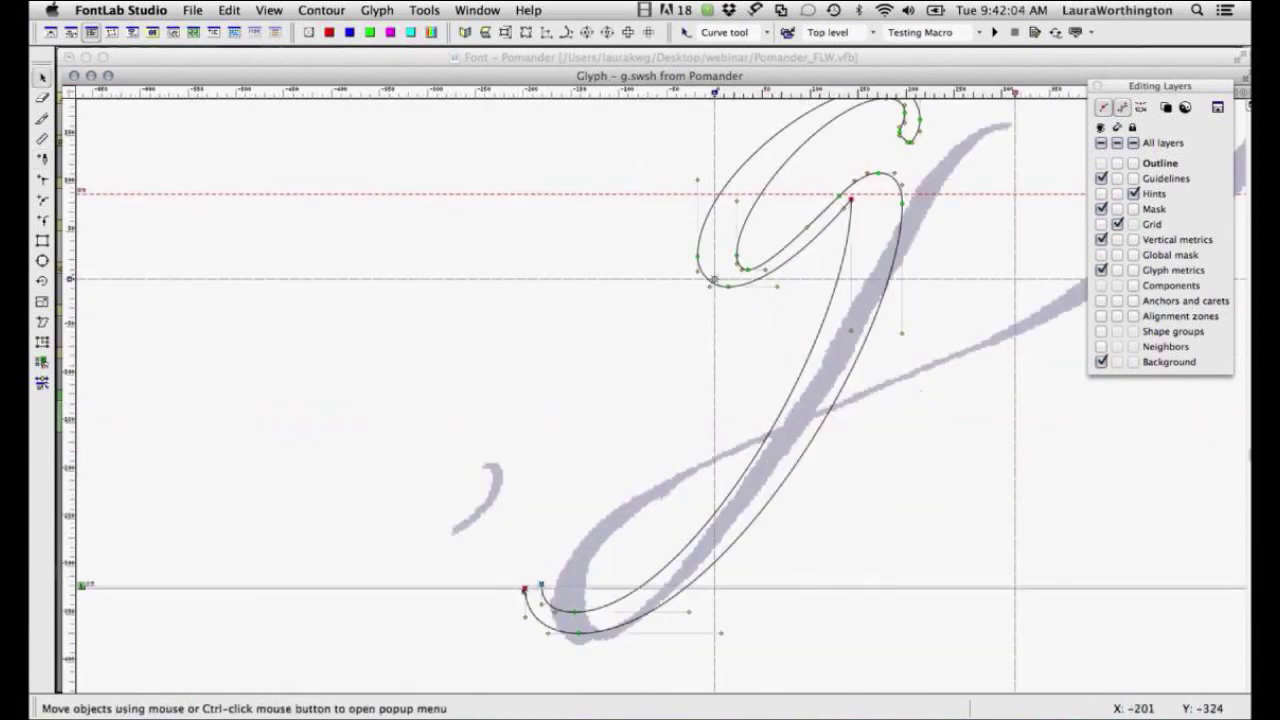
Extend the outer contour from the descender's open end with a curve rising along the scanned swash.
{"action": "left_click_drag", "start_coordinate": [524, 590], "coordinate": [524, 586]}
{"action": "left_click", "coordinate": [525, 588]}
{"action": "key", "text": "5"}
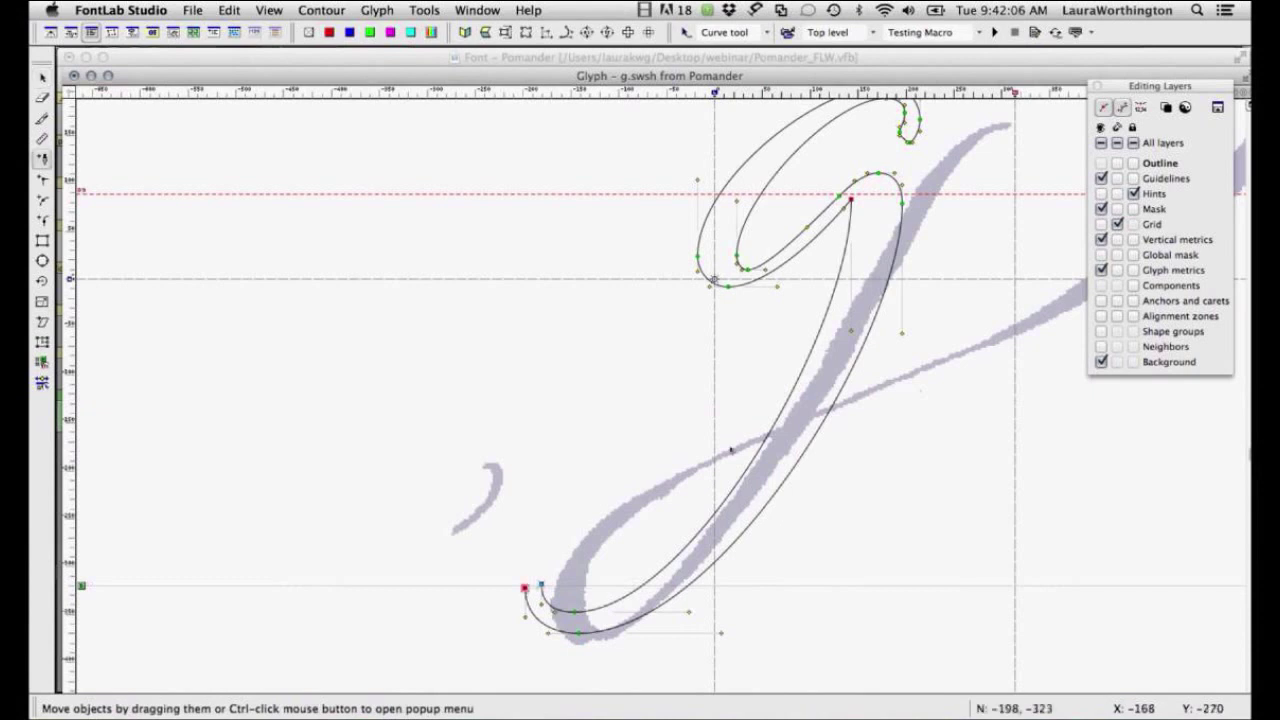
{"action": "left_click", "coordinate": [721, 443]}
{"action": "key", "text": "super+z"}
{"action": "key", "text": "1"}
{"action": "key", "text": "5"}
{"action": "left_click_drag", "start_coordinate": [707, 446], "coordinate": [832, 395]}
Continue the contour up the right side of the scanned swash and curve it over to the top of the curl.
{"action": "left_click_drag", "start_coordinate": [1010, 330], "coordinate": [740, 428]}
{"action": "key", "text": "super+minus"}
{"action": "left_click_drag", "start_coordinate": [869, 278], "coordinate": [878, 186]}
{"action": "key", "text": "super+z"}
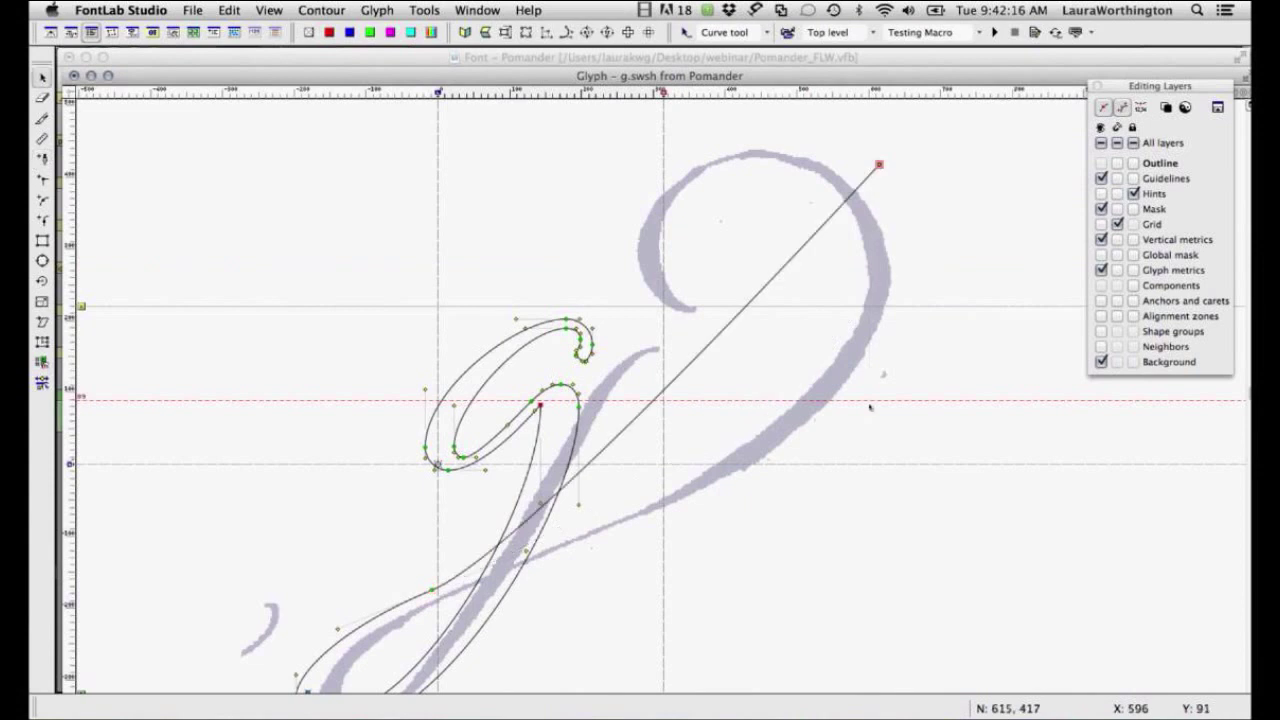
{"action": "left_click_drag", "start_coordinate": [869, 280], "coordinate": [870, 157]}
{"action": "mouse_move", "coordinate": [759, 156]}
{"action": "left_mouse_down"}
{"action": "mouse_move", "coordinate": [874, 158]}
{"action": "mouse_move", "coordinate": [869, 199]}
{"action": "left_mouse_up"}
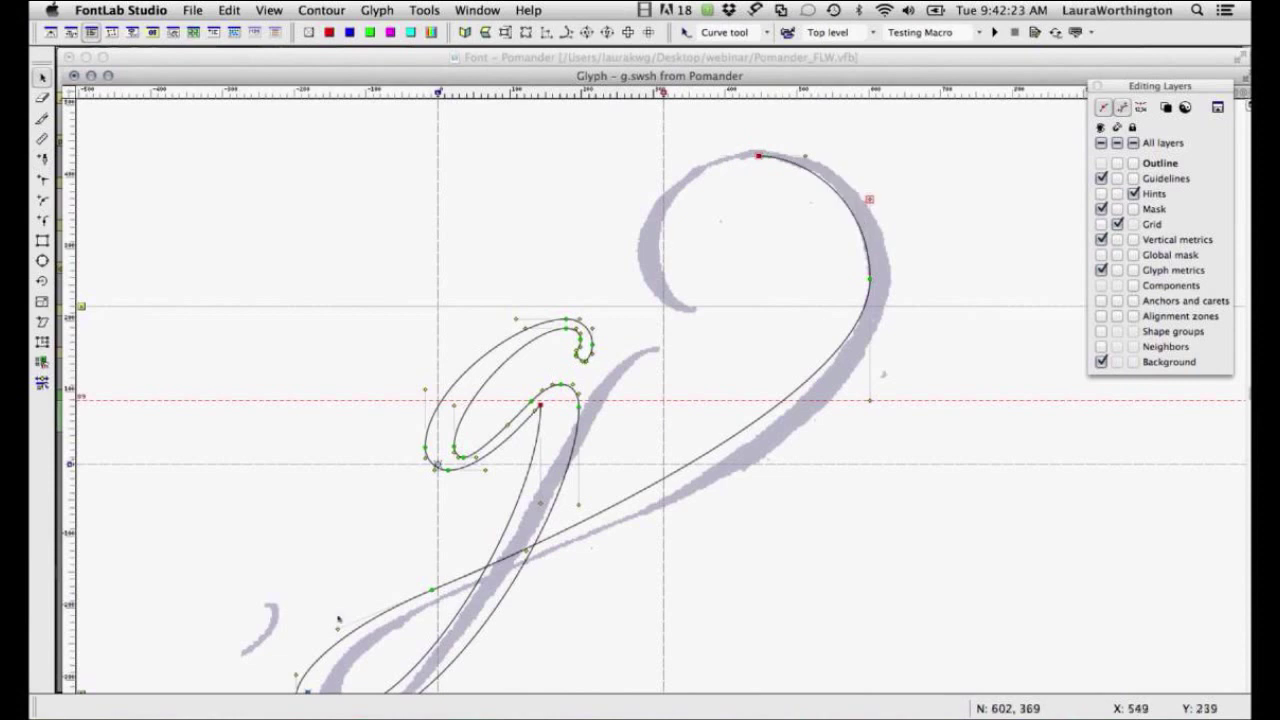
Move the node at the stroke crossing further along the swash and adjust the neighbouring nodes and handles to smooth the inner edge.
{"action": "key", "text": "5"}
{"action": "left_click_drag", "start_coordinate": [433, 587], "coordinate": [566, 537]}
{"action": "left_click_drag", "start_coordinate": [470, 575], "coordinate": [278, 684]}
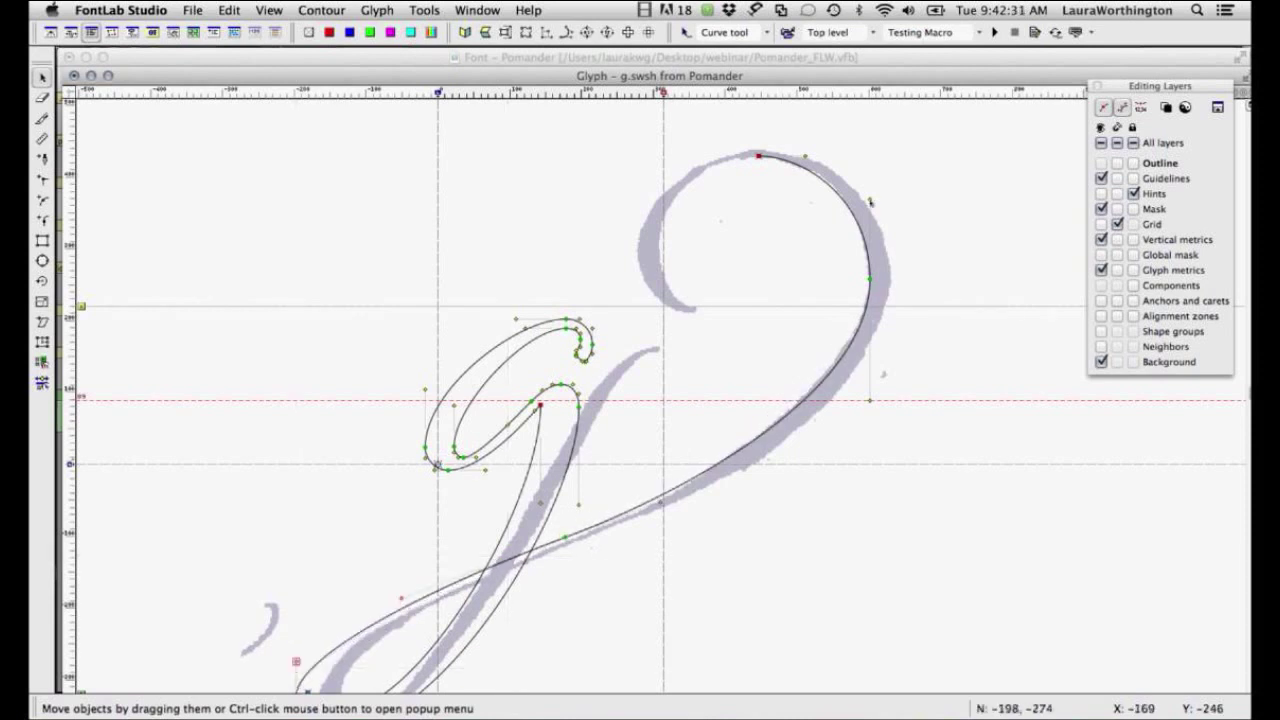
{"action": "left_click_drag", "start_coordinate": [870, 201], "coordinate": [869, 181]}
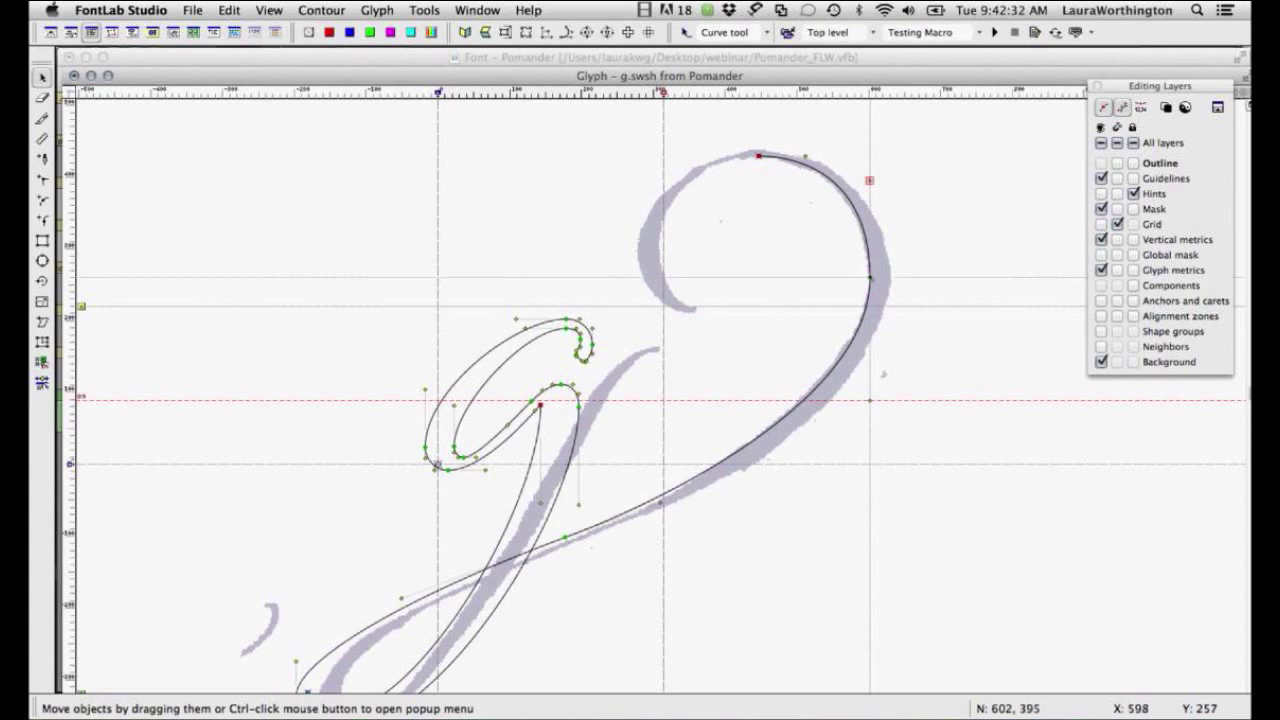
{"action": "left_click_drag", "start_coordinate": [871, 279], "coordinate": [870, 266]}
{"action": "left_click_drag", "start_coordinate": [805, 156], "coordinate": [814, 156]}
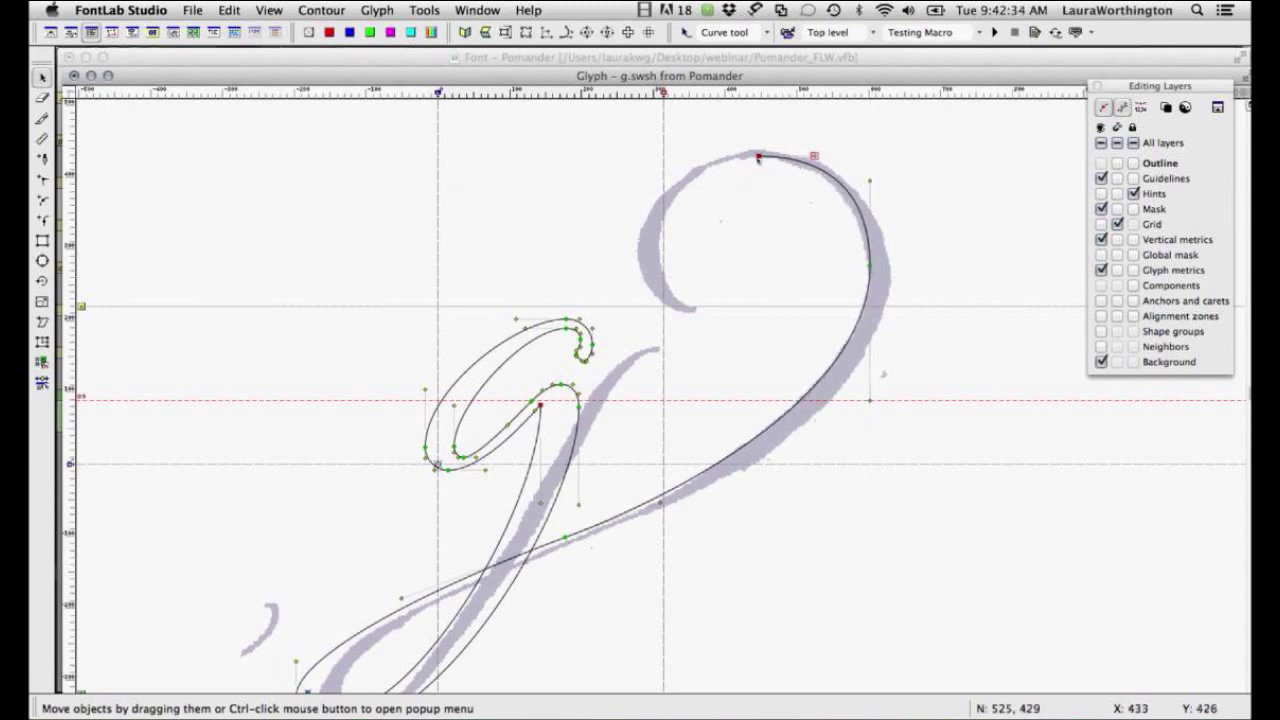
Trace the curl's inner edge round to its terminal, then return along the outer edge over the top to the right side.
{"action": "key", "text": "5"}
{"action": "left_click", "coordinate": [758, 156]}
{"action": "left_click_drag", "start_coordinate": [661, 251], "coordinate": [661, 303]}
{"action": "left_click", "coordinate": [689, 312]}
{"action": "left_click_drag", "start_coordinate": [636, 251], "coordinate": [636, 203]}
{"action": "left_click_drag", "start_coordinate": [762, 149], "coordinate": [832, 149]}
{"action": "left_click", "coordinate": [898, 272]}
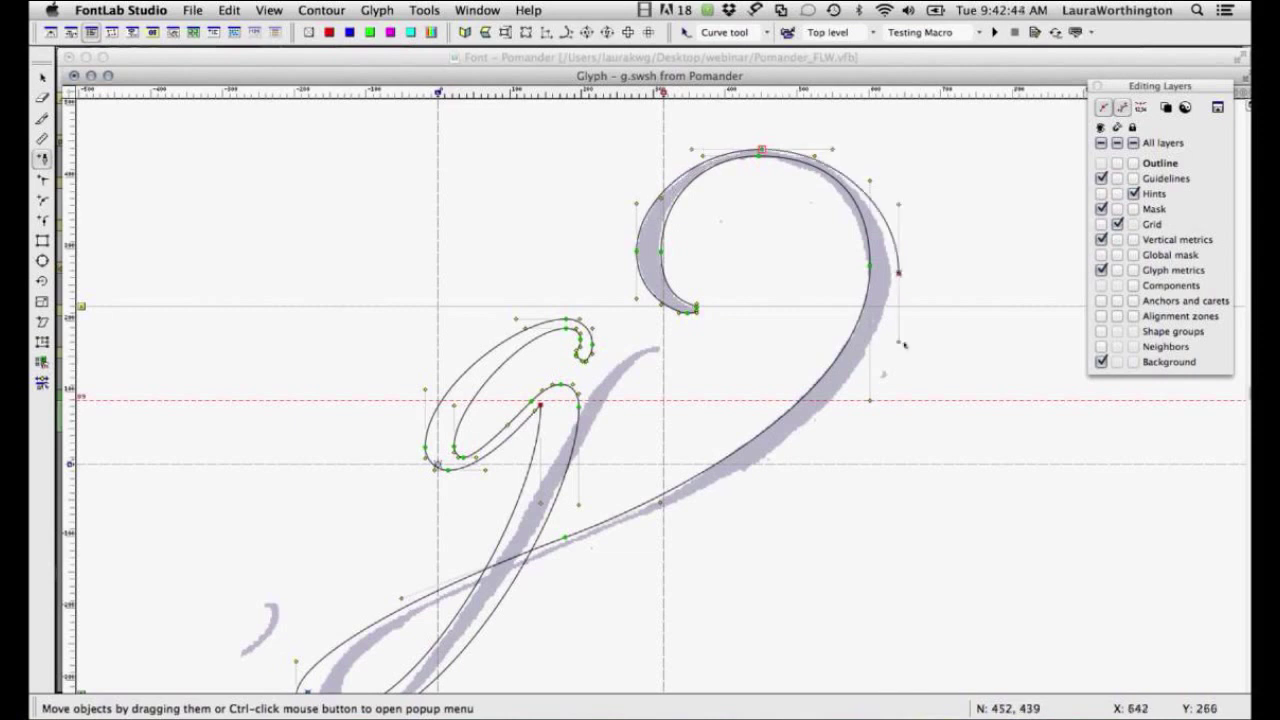
Reposition the node on the curl's outer right side and adjust the curve handles leading into it.
{"action": "key", "text": "1"}
{"action": "left_click_drag", "start_coordinate": [899, 272], "coordinate": [896, 267]}
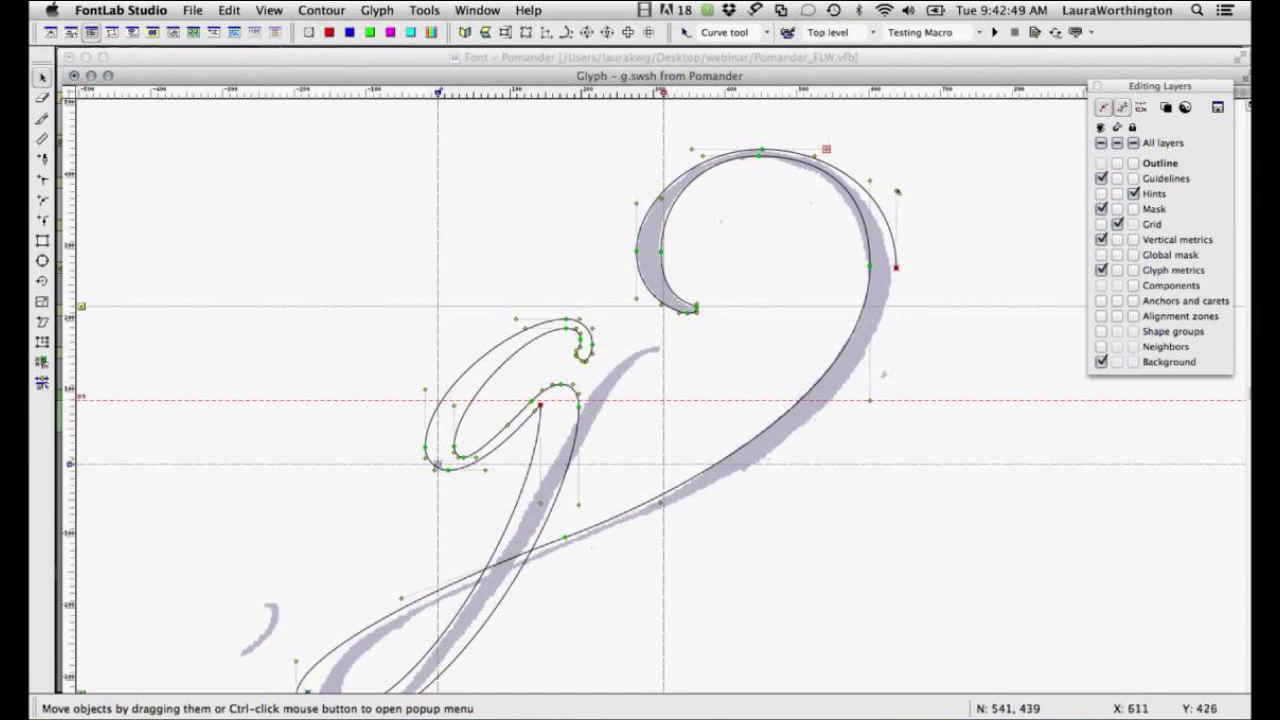
{"action": "left_click_drag", "start_coordinate": [826, 149], "coordinate": [896, 172]}
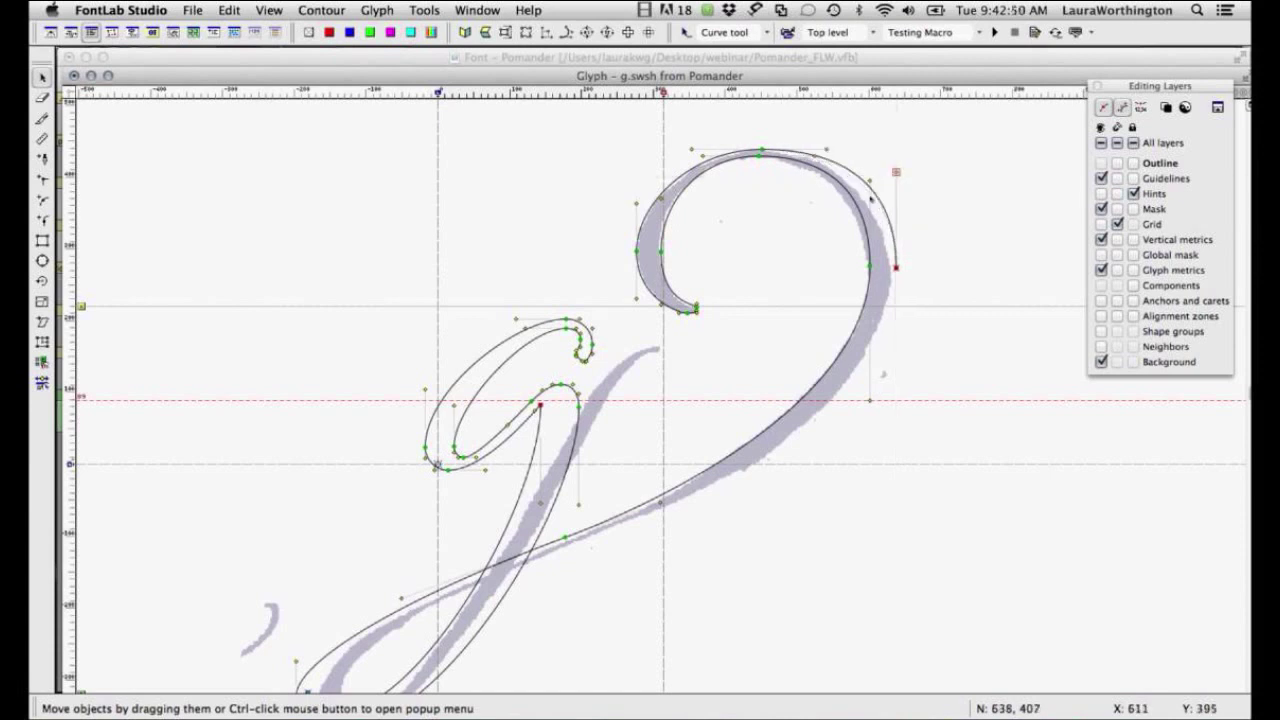
Carry the swash's second edge down past the stroke crossing, join it to the descender's open end and balance the loop's handles.
{"action": "left_click_drag", "start_coordinate": [896, 267], "coordinate": [899, 273]}
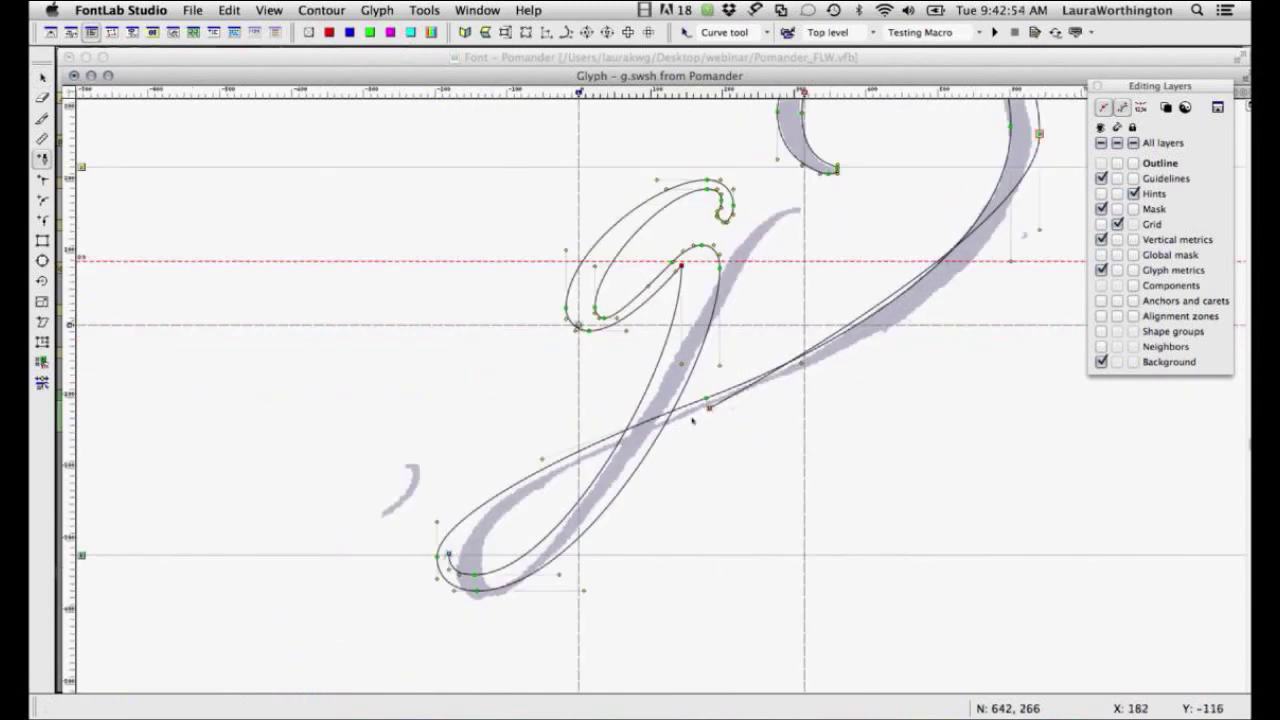
{"action": "left_click_drag", "start_coordinate": [692, 420], "coordinate": [616, 445]}
{"action": "left_click_drag", "start_coordinate": [470, 541], "coordinate": [449, 523]}
{"action": "left_click_drag", "start_coordinate": [616, 445], "coordinate": [550, 470]}
{"action": "left_click_drag", "start_coordinate": [437, 522], "coordinate": [437, 508]}
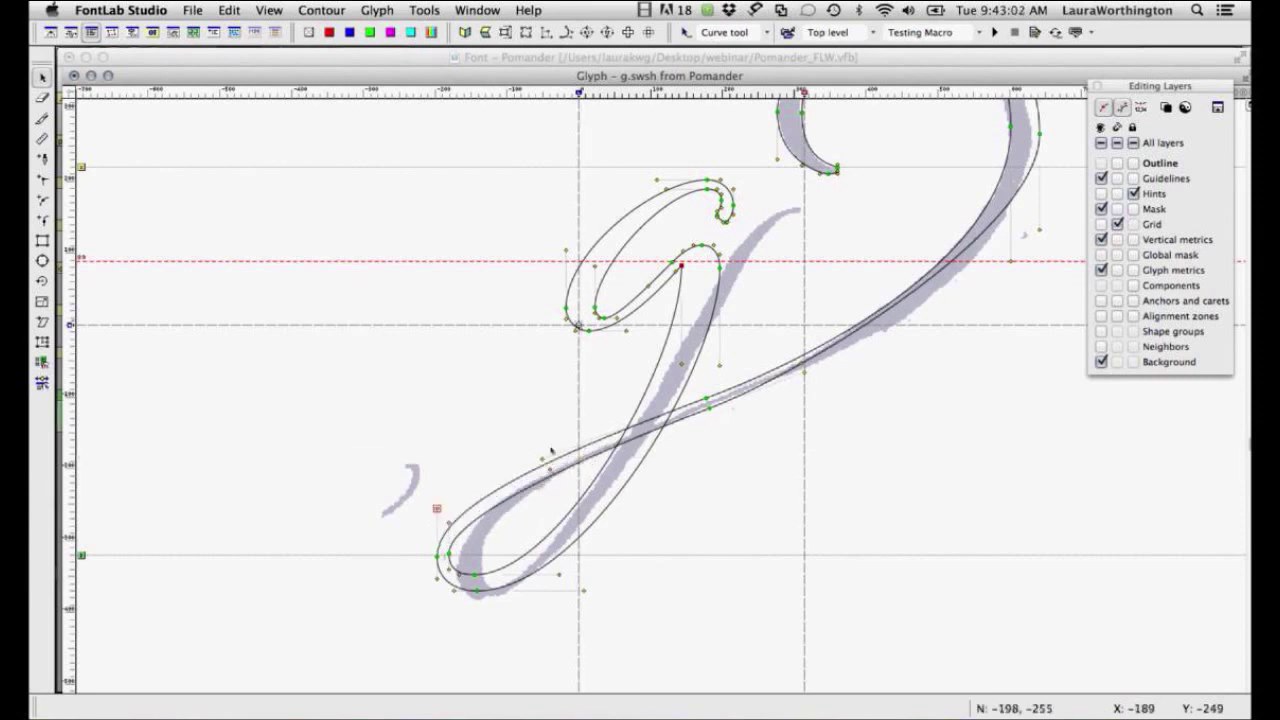
Preview the filled g.swsh glyph and move the node at the top of the swash's curl to 460, 439.
{"action": "key", "text": "super+minus"}
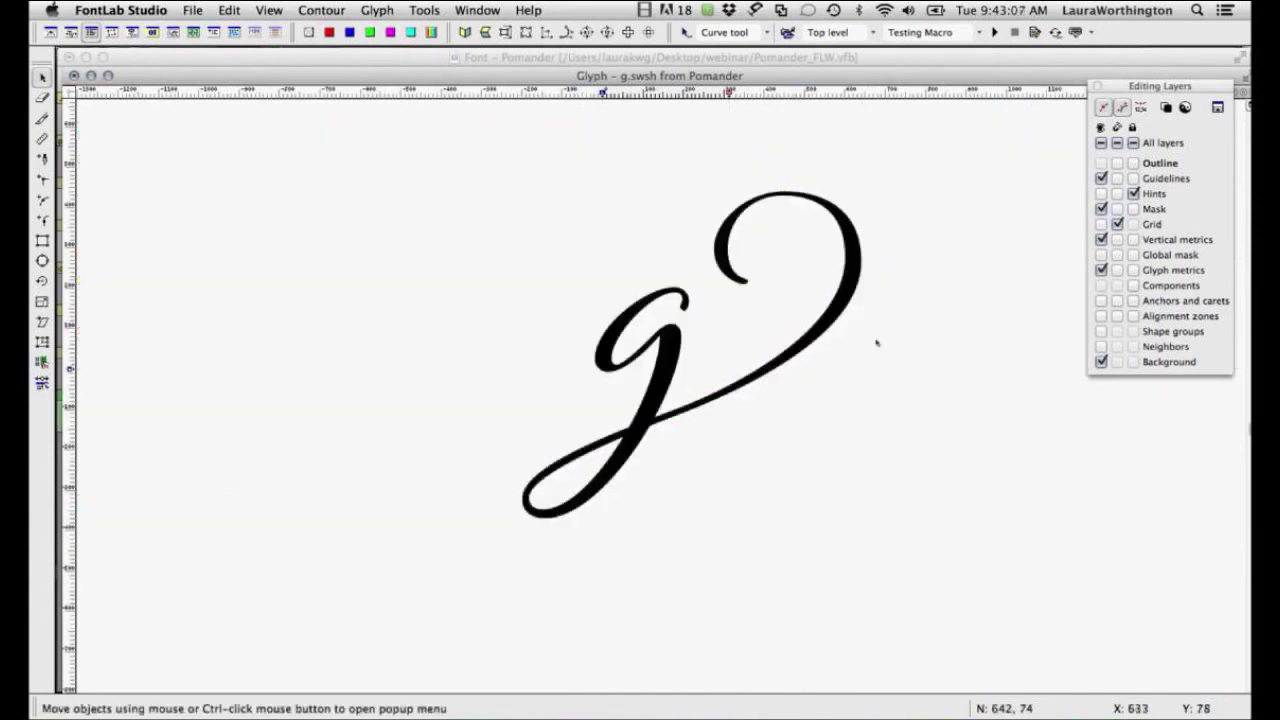
{"action": "key", "text": "grave"}
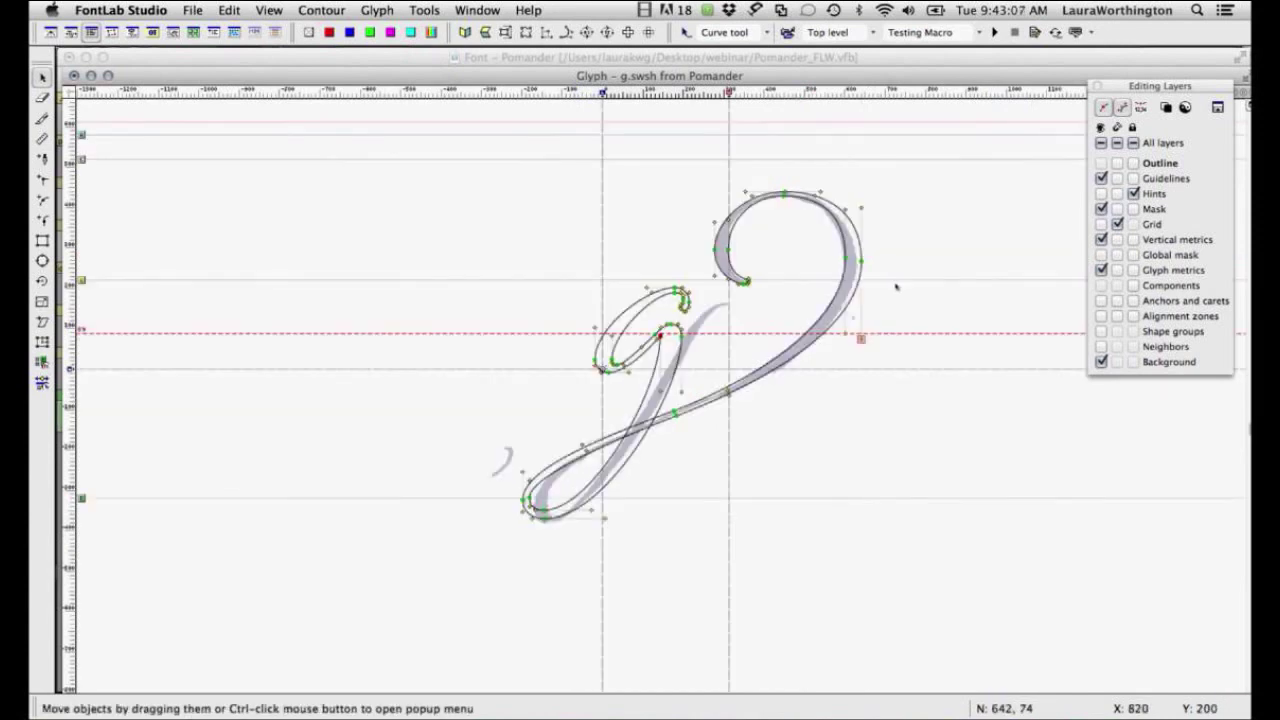
{"action": "left_click", "coordinate": [784, 198]}
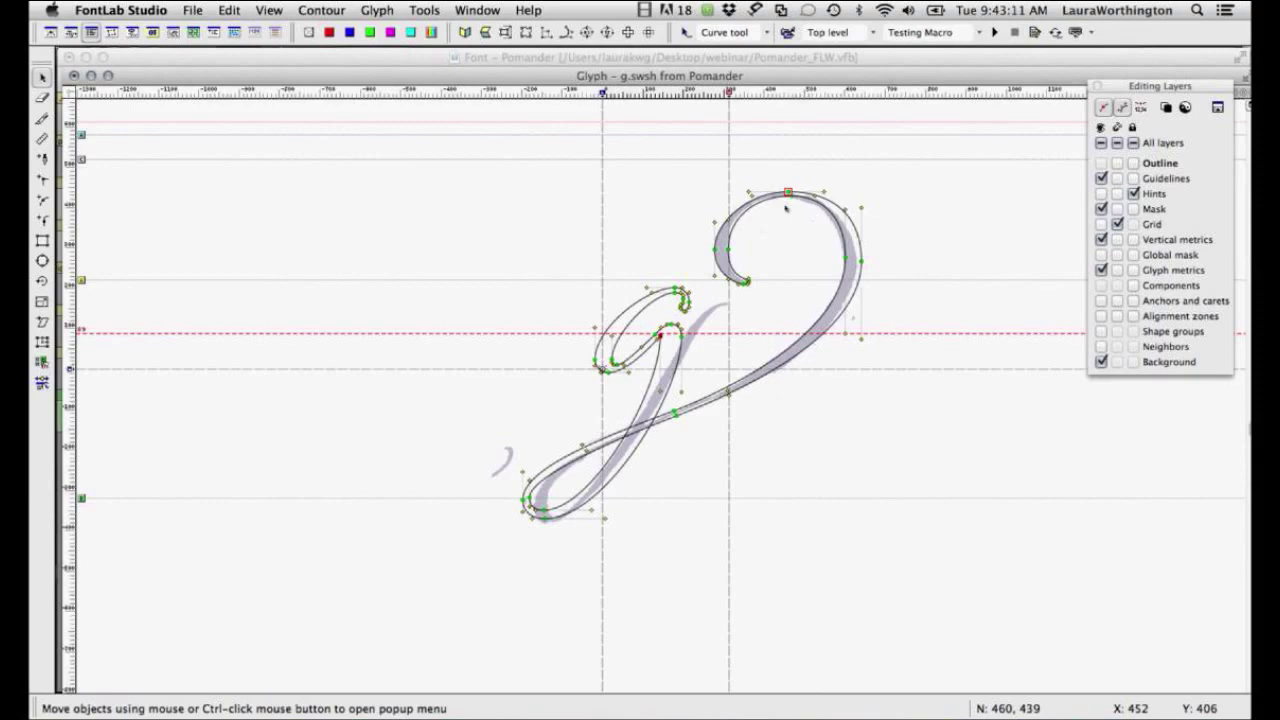
Check the AnyMeeting chat, then return to FontLab Studio and close the open g.swsh and lslash glyph windows.
{"action": "key", "text": "super+Tab"}
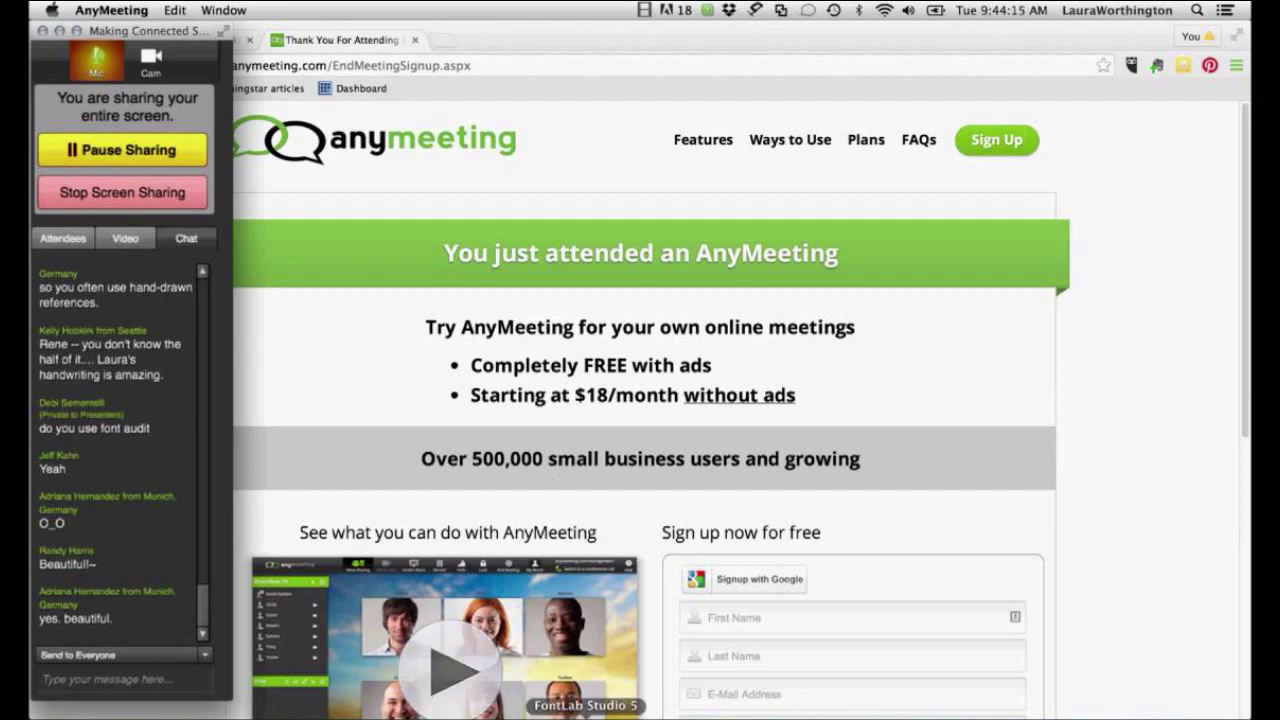
{"action": "left_click", "coordinate": [585, 714]}
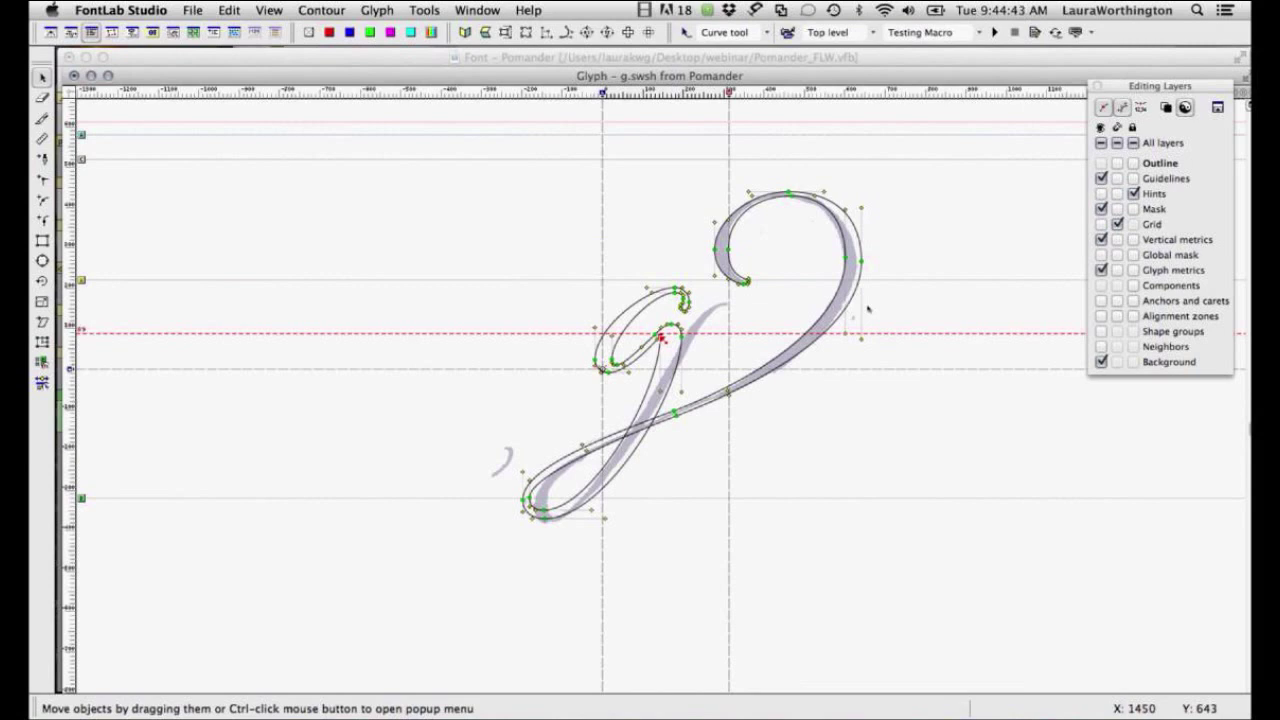
{"action": "key", "text": "super+w"}
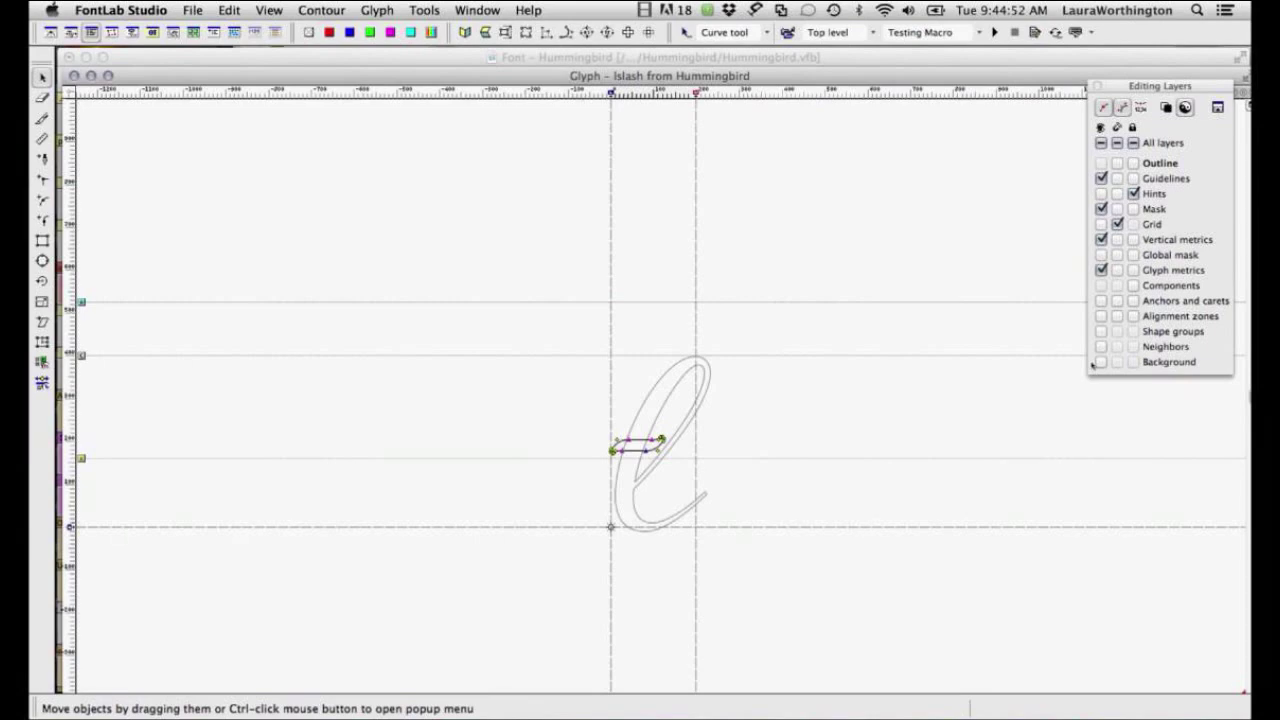
{"action": "key", "text": "super+w"}
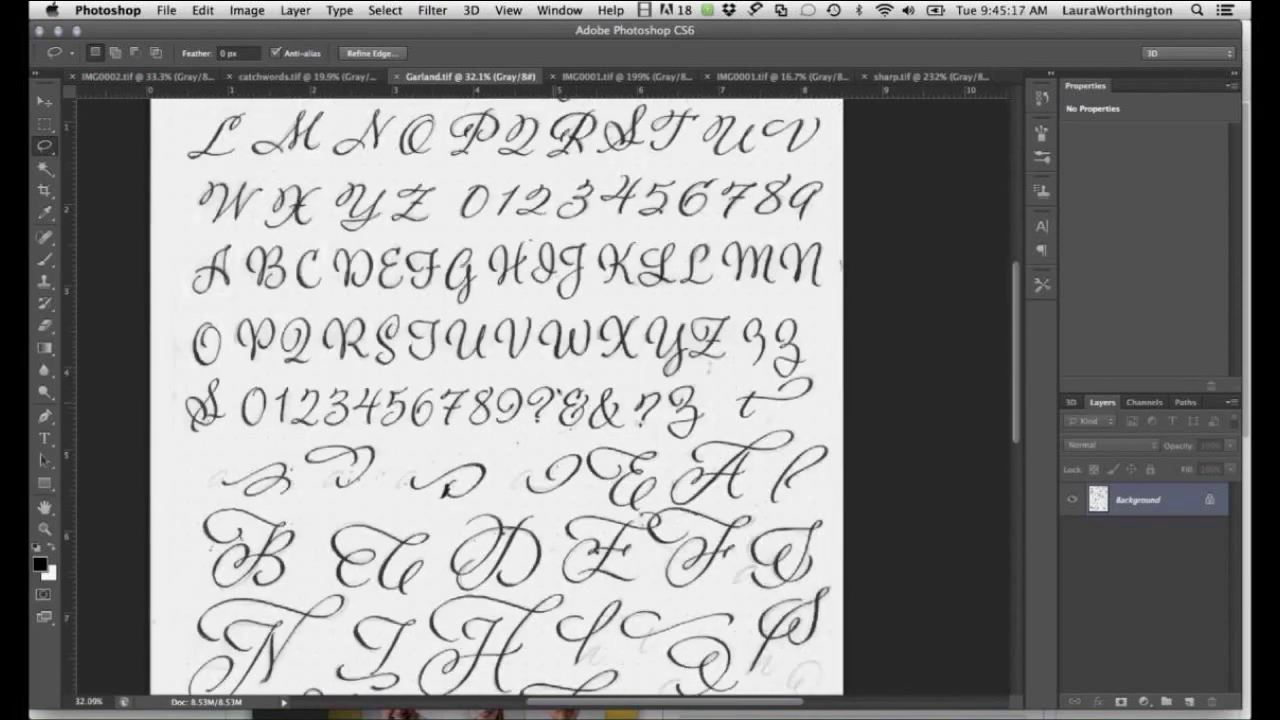
Examine the lettering in Photoshop's two IMG0001.tif scans, including the ornamented B up close.
{"action": "key", "text": "ctrl+Tab"}
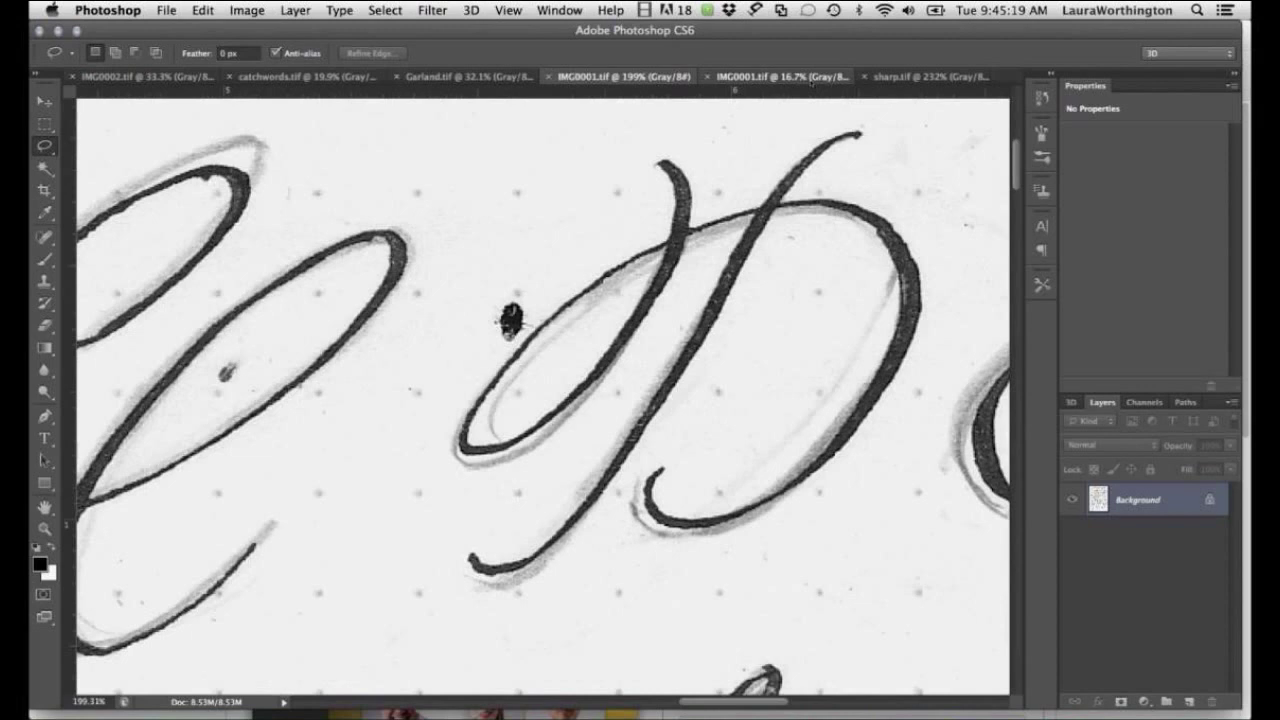
{"action": "key", "text": "ctrl+Tab"}
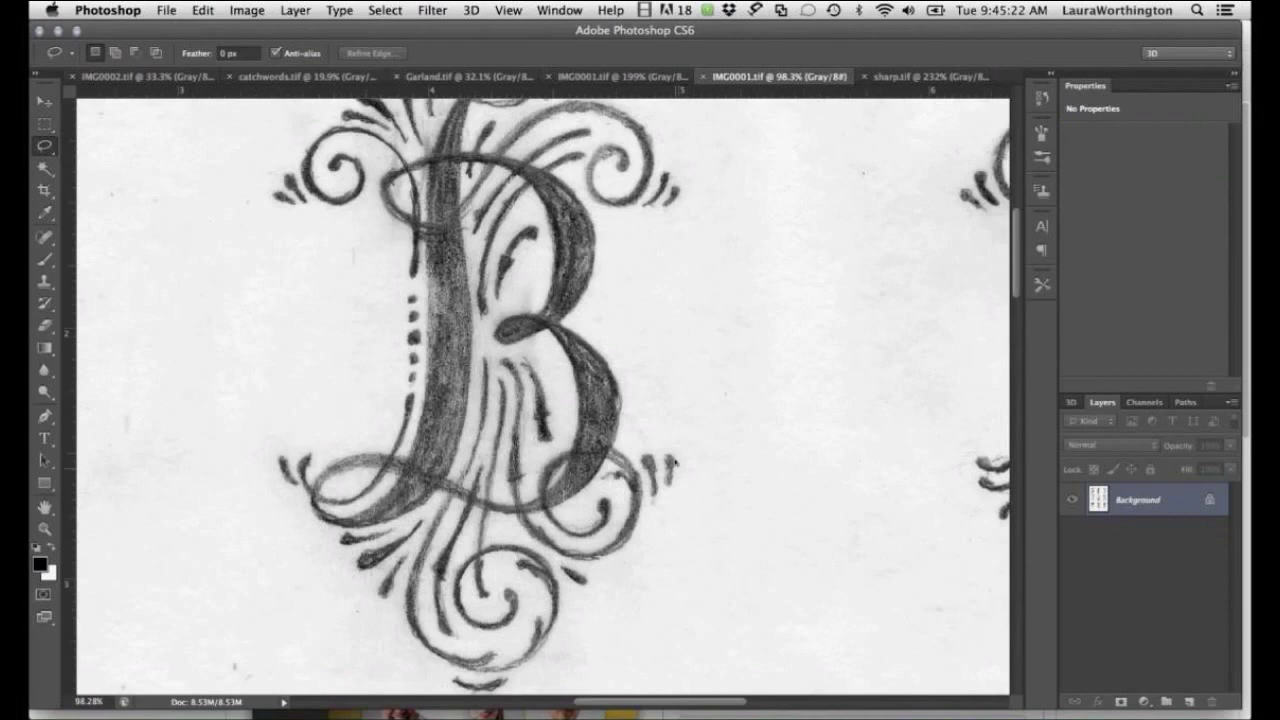
{"action": "key", "text": "super+0"}
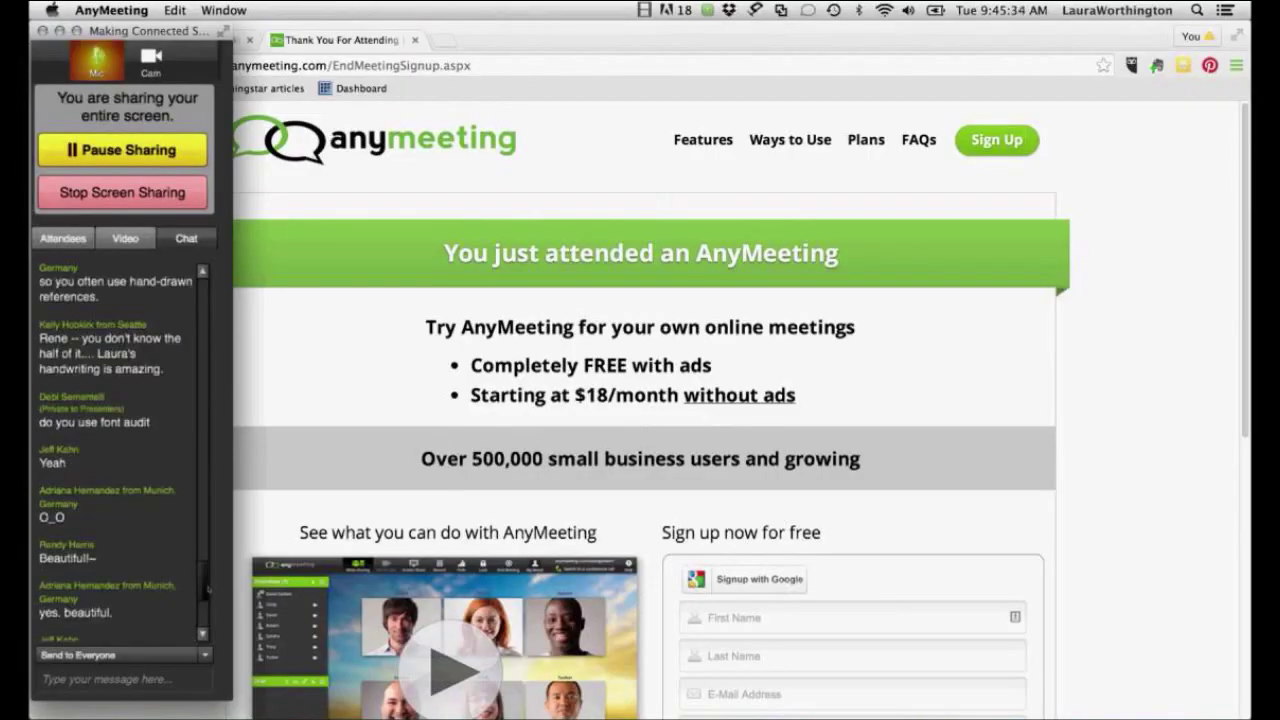
Read back through the earlier attendee questions in the AnyMeeting chat.
{"action": "scroll", "coordinate": [120, 450], "scroll_direction": "up", "scroll_amount": 3}
{"action": "scroll", "coordinate": [120, 450], "scroll_direction": "up", "scroll_amount": 1}
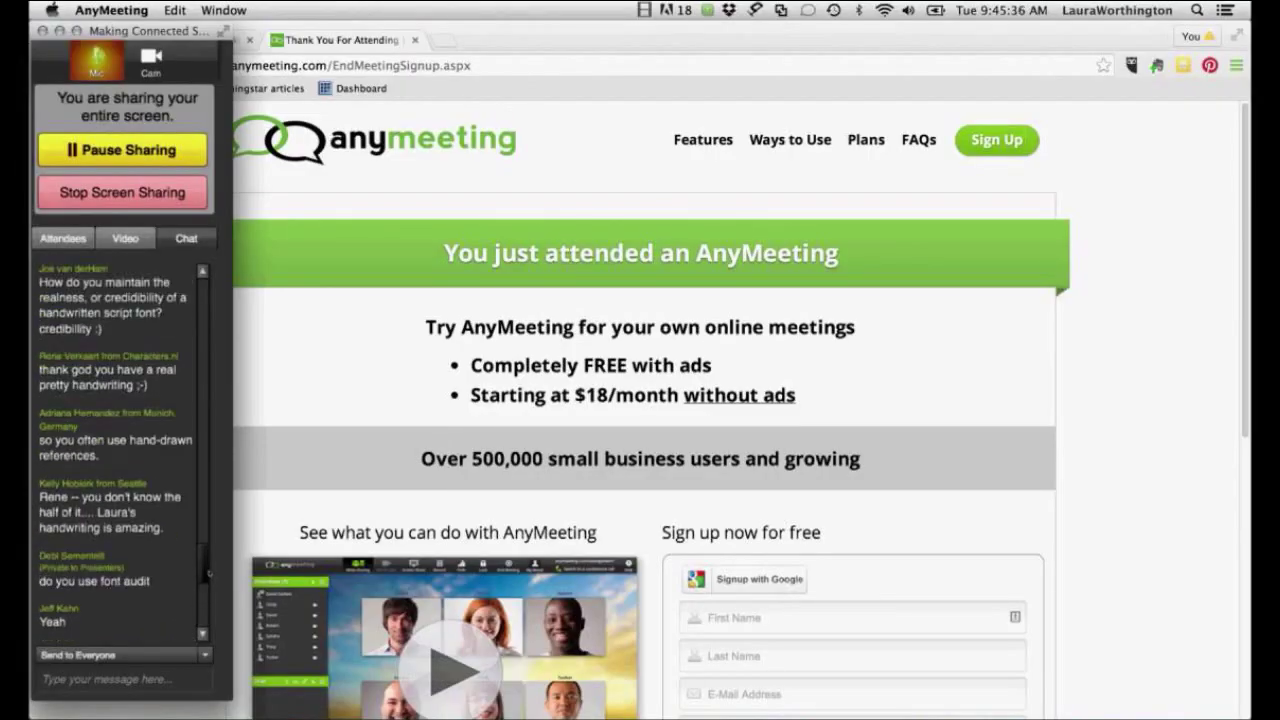
{"action": "scroll", "coordinate": [120, 450], "scroll_direction": "up", "scroll_amount": 1}
{"action": "scroll", "coordinate": [120, 450], "scroll_direction": "up", "scroll_amount": 3}
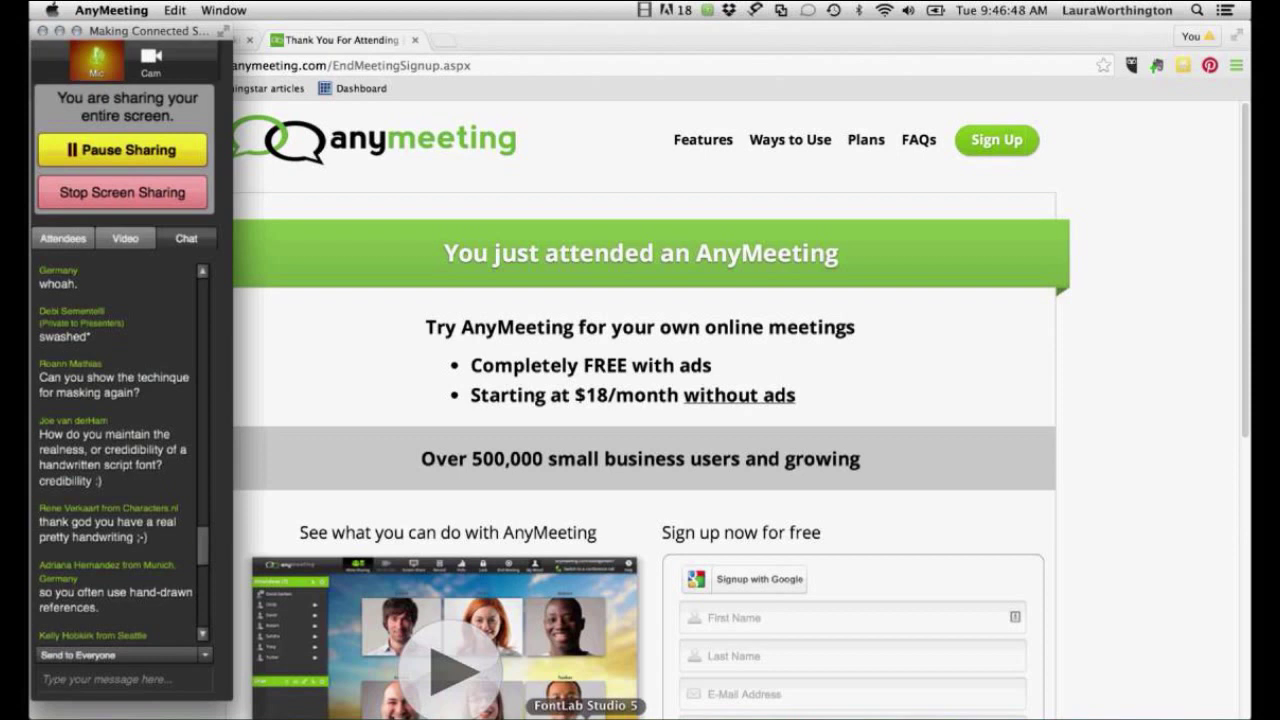
Switch to FontLab Studio, open the r glyph in Pomander_FLW.vfb and toggle its Background layer on and off.
{"action": "left_click", "coordinate": [585, 717]}
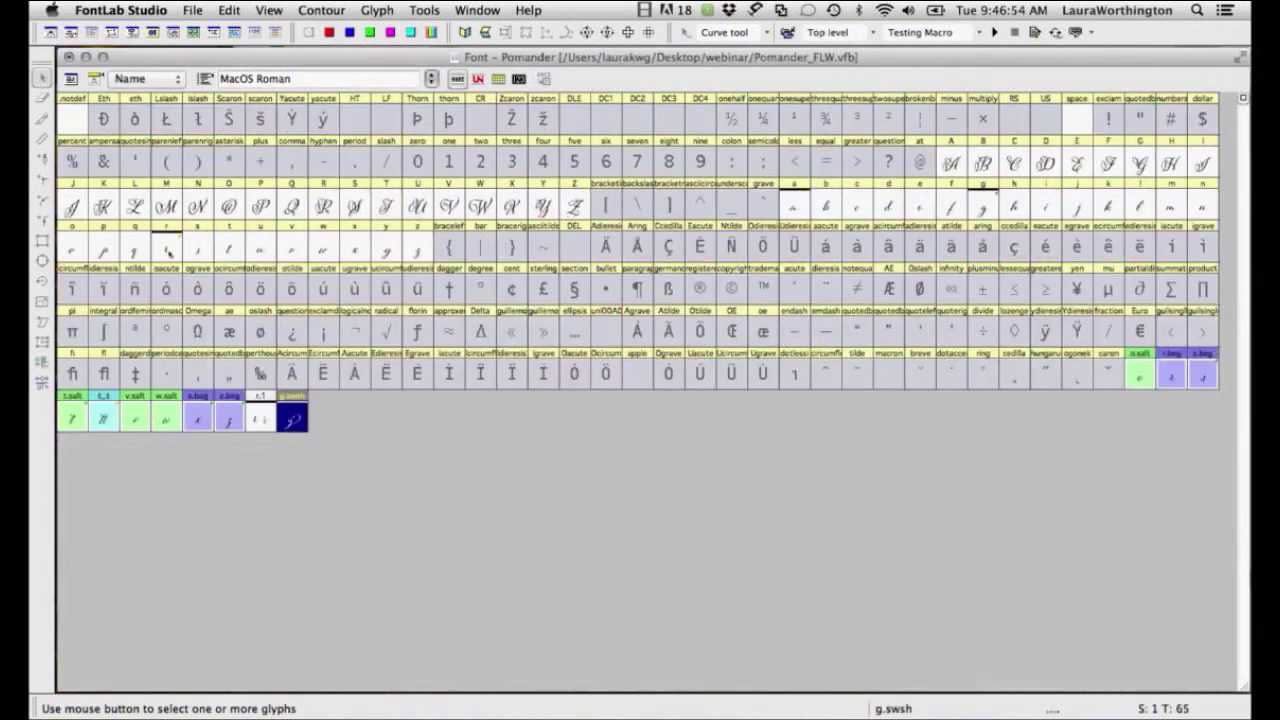
{"action": "double_click", "coordinate": [167, 252]}
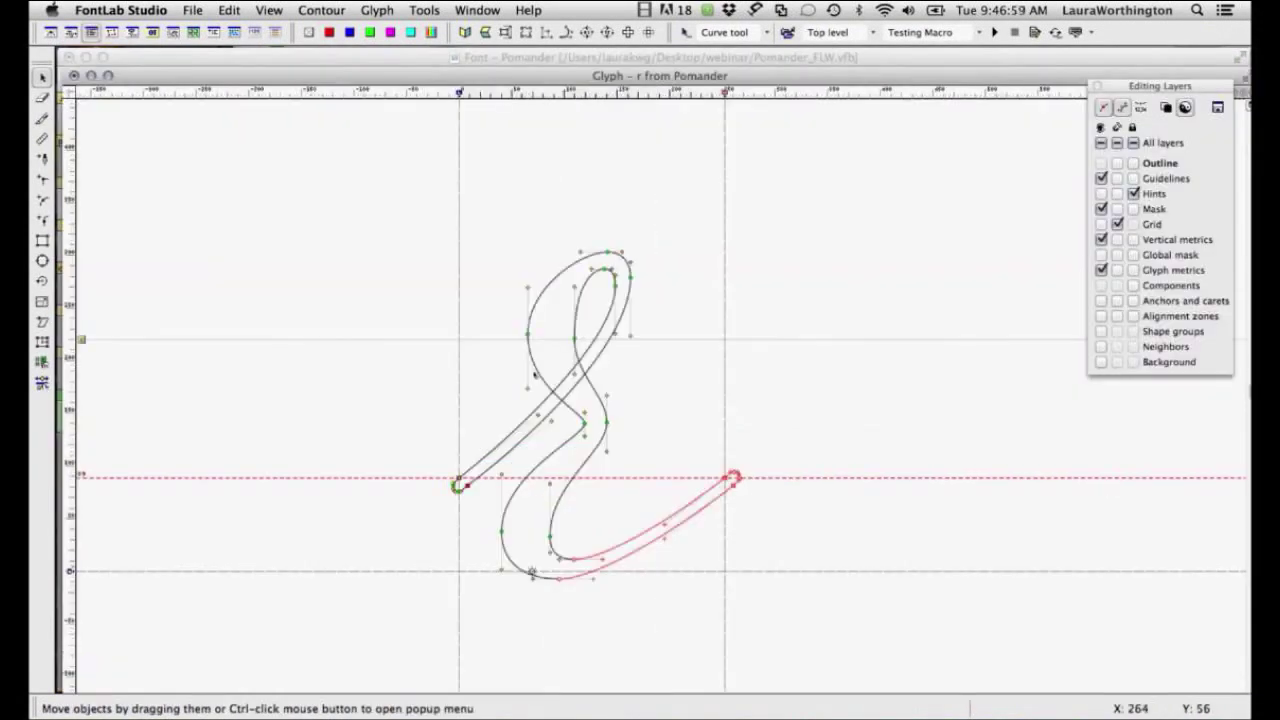
{"action": "key", "text": "super+equal"}
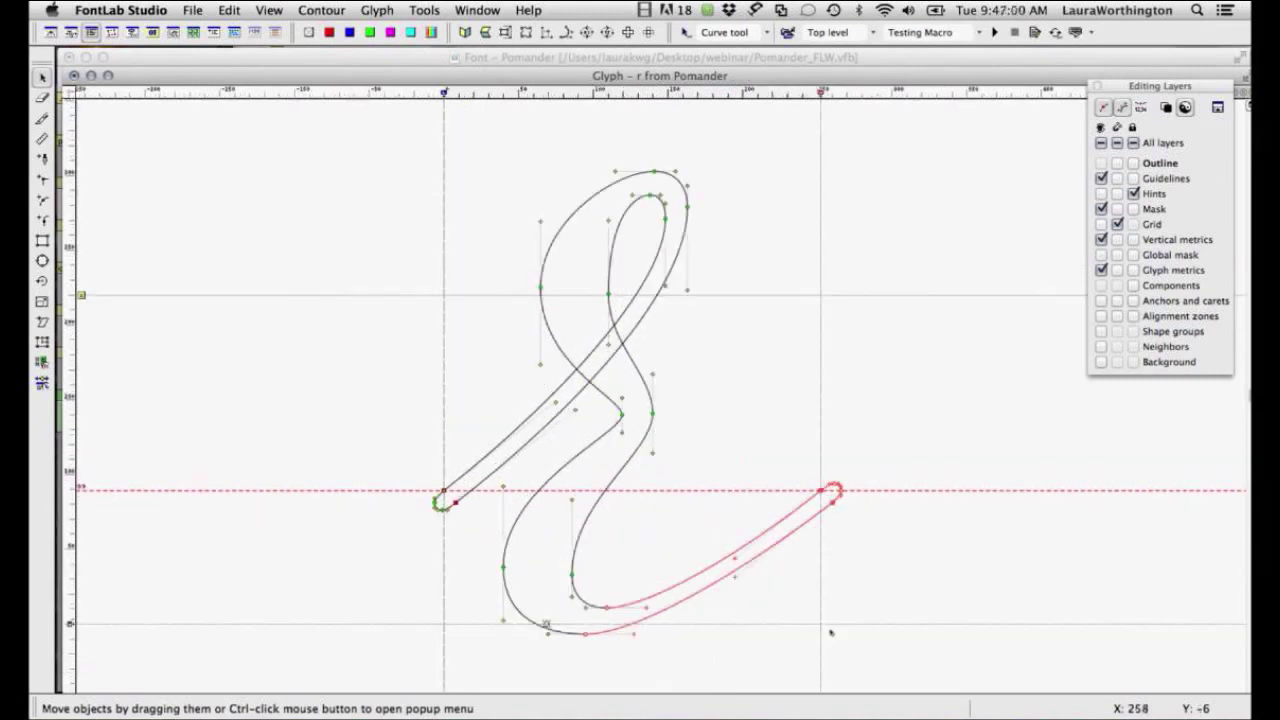
{"action": "scroll", "coordinate": [829, 437], "scroll_direction": "right", "scroll_amount": 3}
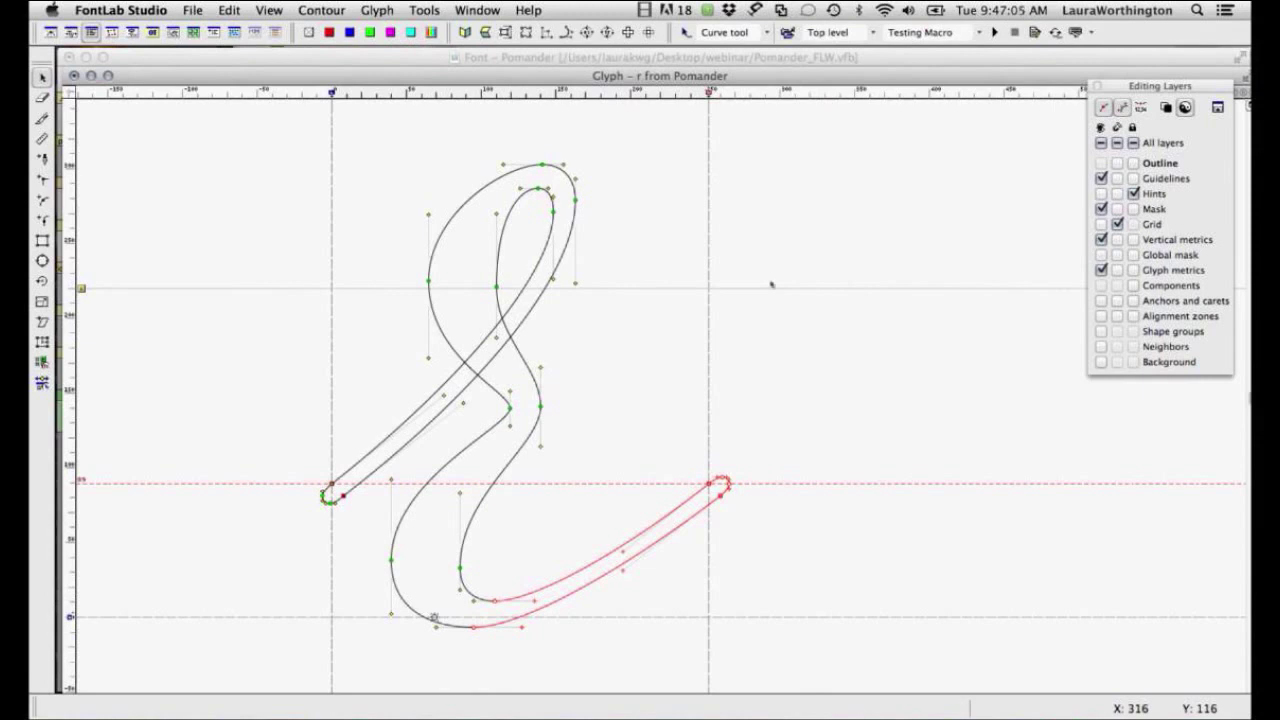
{"action": "left_click", "coordinate": [1101, 362]}
{"action": "left_click", "coordinate": [1101, 362]}
Place a copy of the whole r outline to the right of the original and delete that copy.
{"action": "key", "text": "super+a"}
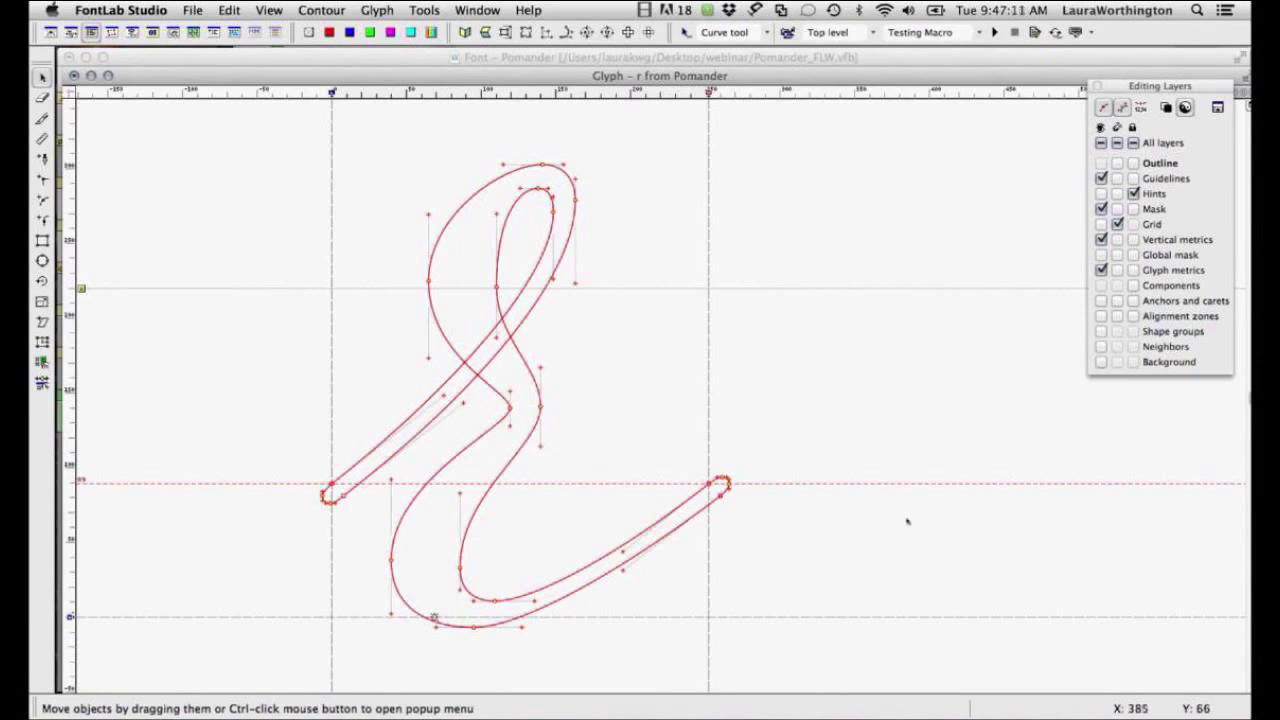
{"action": "key", "text": "super+v"}
{"action": "key", "text": "super+Right"}
{"action": "key", "text": "super+Right"}
{"action": "key", "text": "super+Right"}
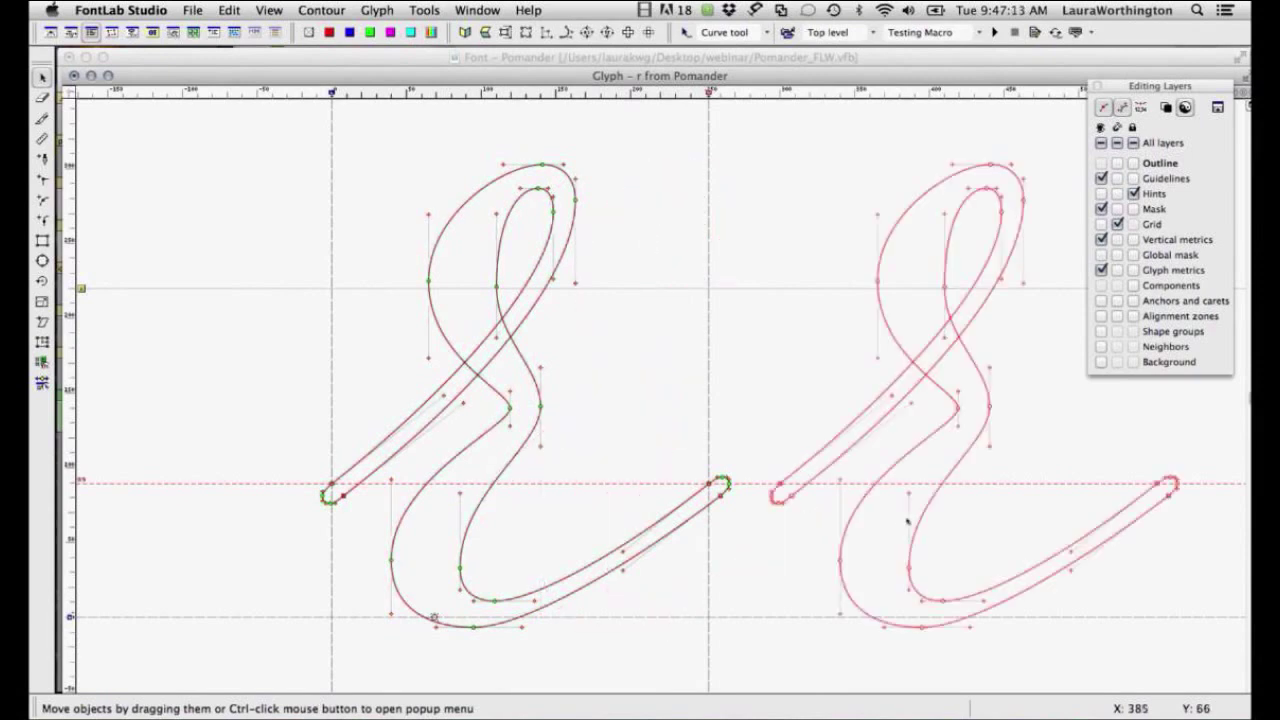
{"action": "key", "text": "Delete"}
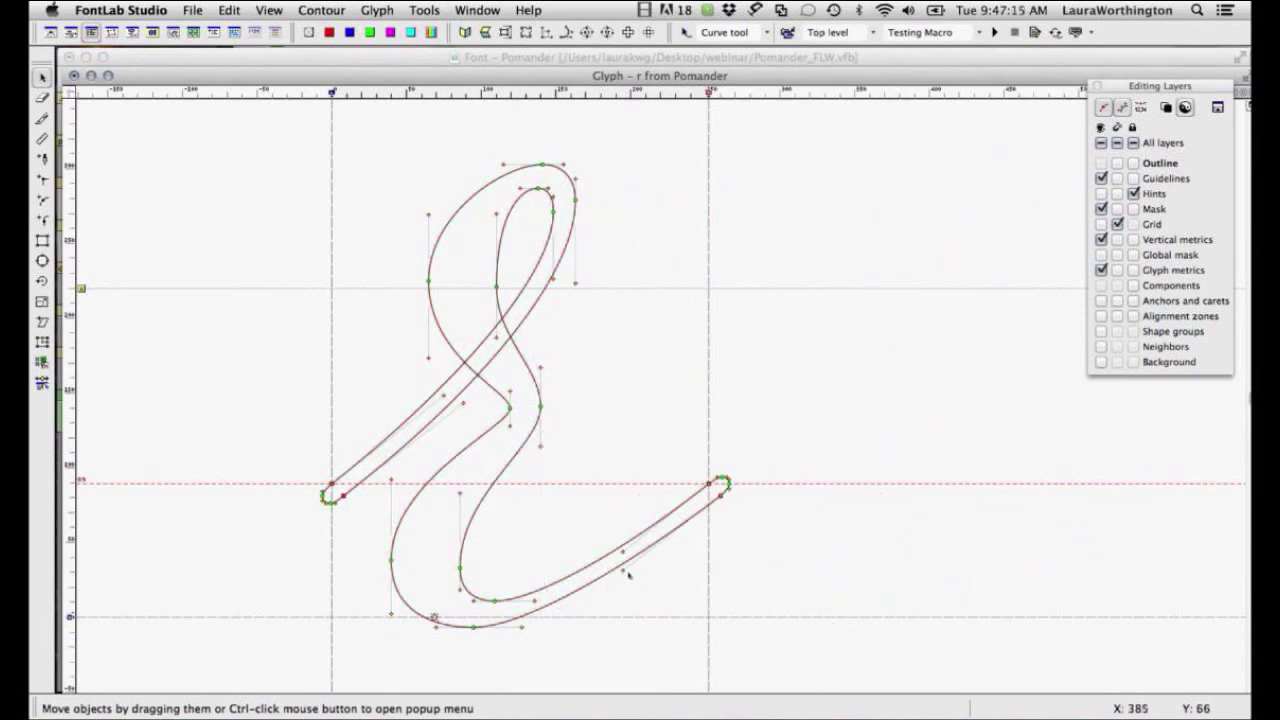
Remove the rounded caps from the r's entry and exit strokes and adjust the curve handles on both strokes.
{"action": "mouse_move", "coordinate": [633, 573]}
{"action": "left_mouse_down"}
{"action": "mouse_move", "coordinate": [638, 588]}
{"action": "mouse_move", "coordinate": [629, 564]}
{"action": "left_mouse_up"}
{"action": "key", "text": "super+z"}
{"action": "key", "text": "super+z"}
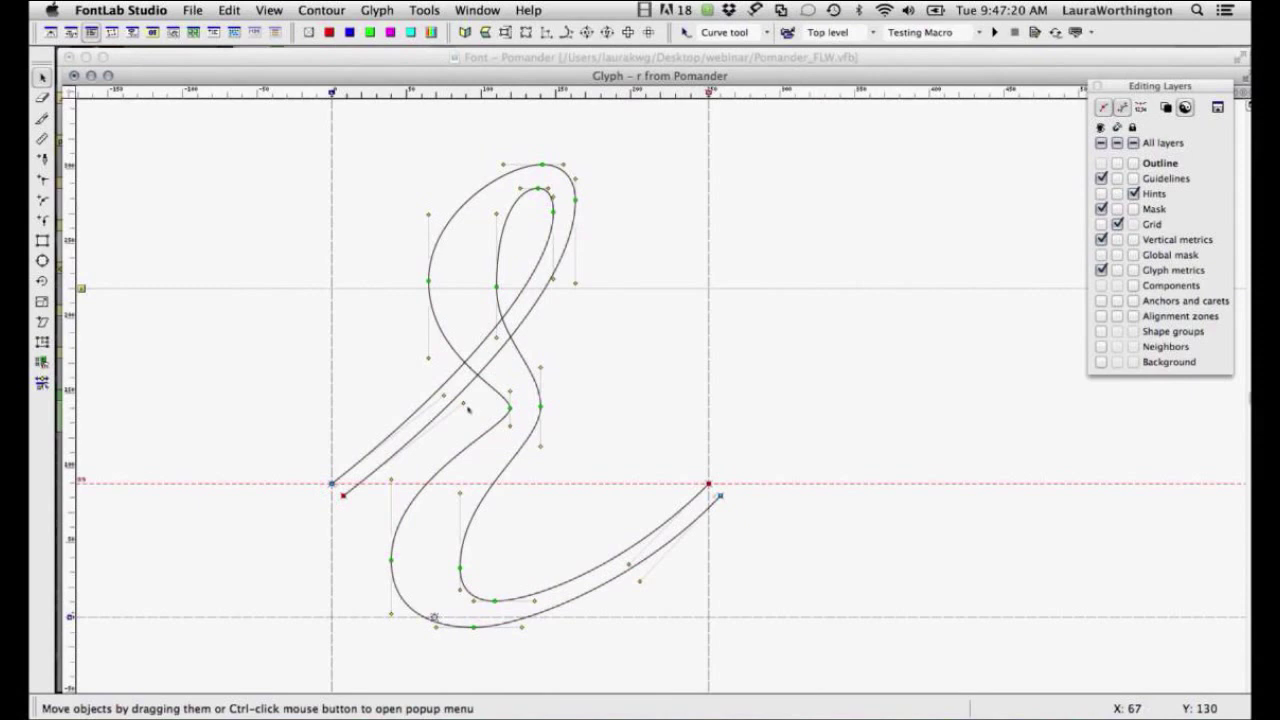
{"action": "left_click_drag", "start_coordinate": [463, 404], "coordinate": [465, 421]}
Close the open end of the r's exit stroke with a straight edge between its upper and lower nodes.
{"action": "key", "text": "5"}
{"action": "key", "text": "1"}
{"action": "left_click_drag", "start_coordinate": [720, 496], "coordinate": [761, 455]}
{"action": "key", "text": "ctrl+z"}
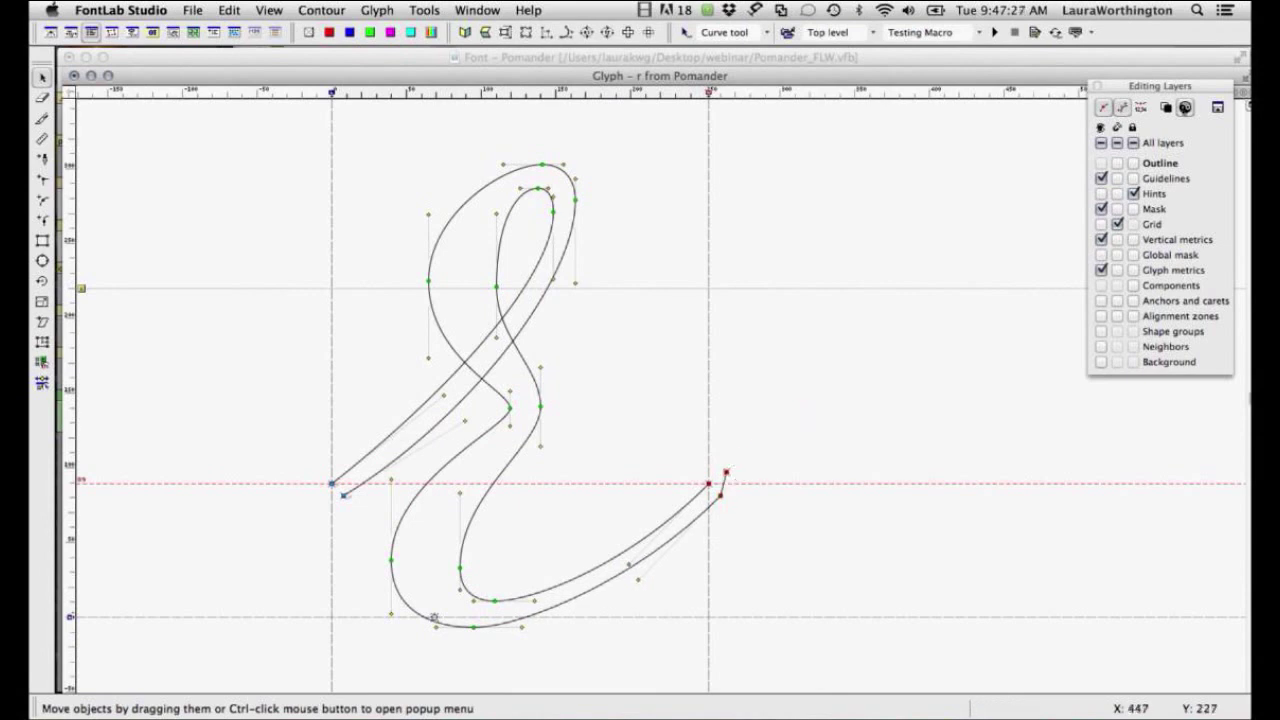
{"action": "left_click_drag", "start_coordinate": [726, 472], "coordinate": [708, 484]}
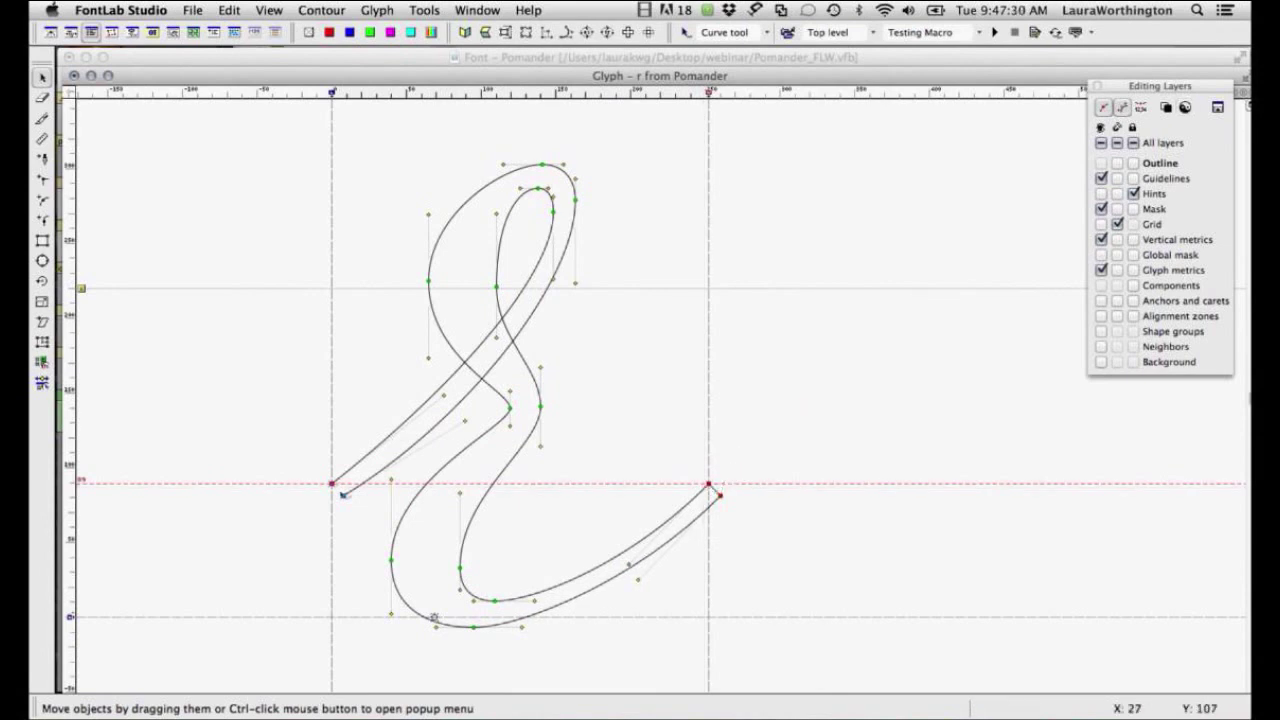
Close the open end of the r's entry stroke with a straight edge between its upper and lower nodes.
{"action": "left_click", "coordinate": [316, 507], "text": "super"}
{"action": "key", "text": "e"}
{"action": "left_click", "coordinate": [223, 571]}
{"action": "key", "text": "Delete"}
{"action": "left_click_drag", "start_coordinate": [312, 505], "coordinate": [332, 484]}
Duplicate the whole r outline and nudge the copy until its entry stroke meets the original's exit stroke.
{"action": "key", "text": "super+a"}
{"action": "key", "text": "super+d"}
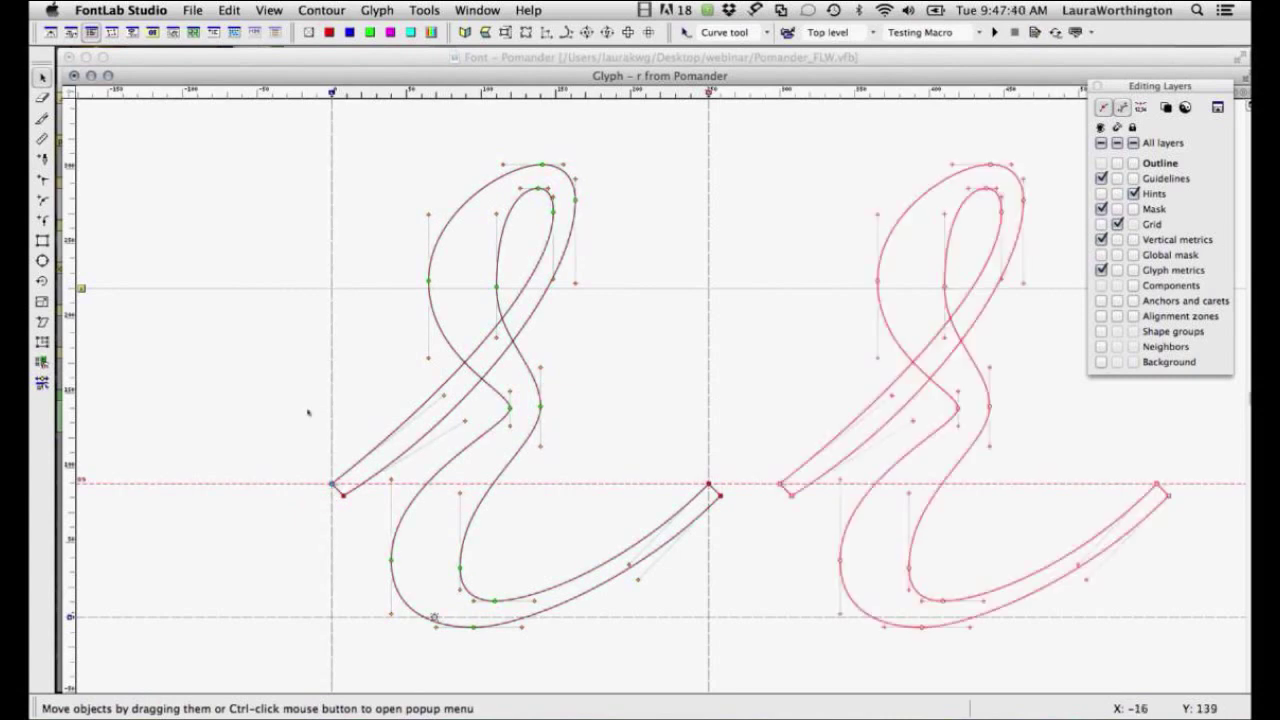
{"action": "key", "text": "shift+Left"}
{"action": "key", "text": "shift+Left"}
{"action": "key", "text": "shift+Left"}
{"action": "key", "text": "shift+Left"}
{"action": "key", "text": "shift+Left"}
{"action": "key", "text": "Right"}
{"action": "key", "text": "Right"}
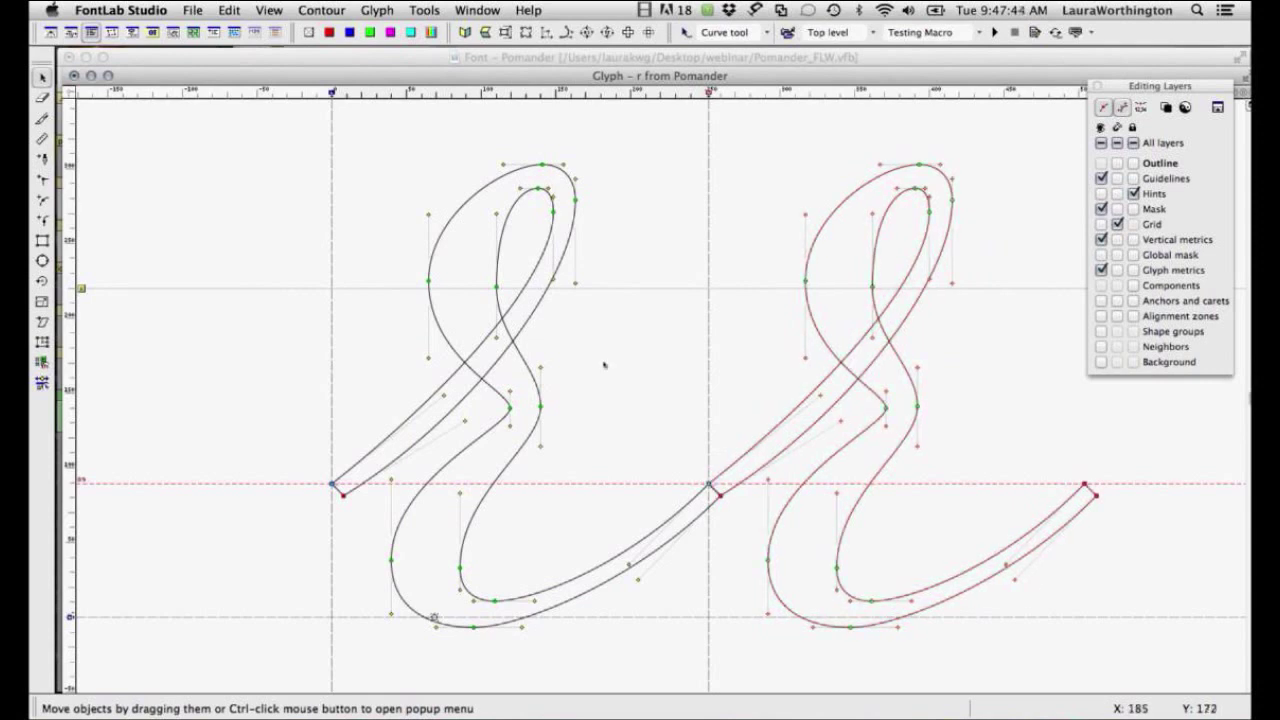
Copy the outline of both r's to the mask layer.
{"action": "left_click", "coordinate": [477, 10]}
{"action": "mouse_move", "coordinate": [377, 10]}
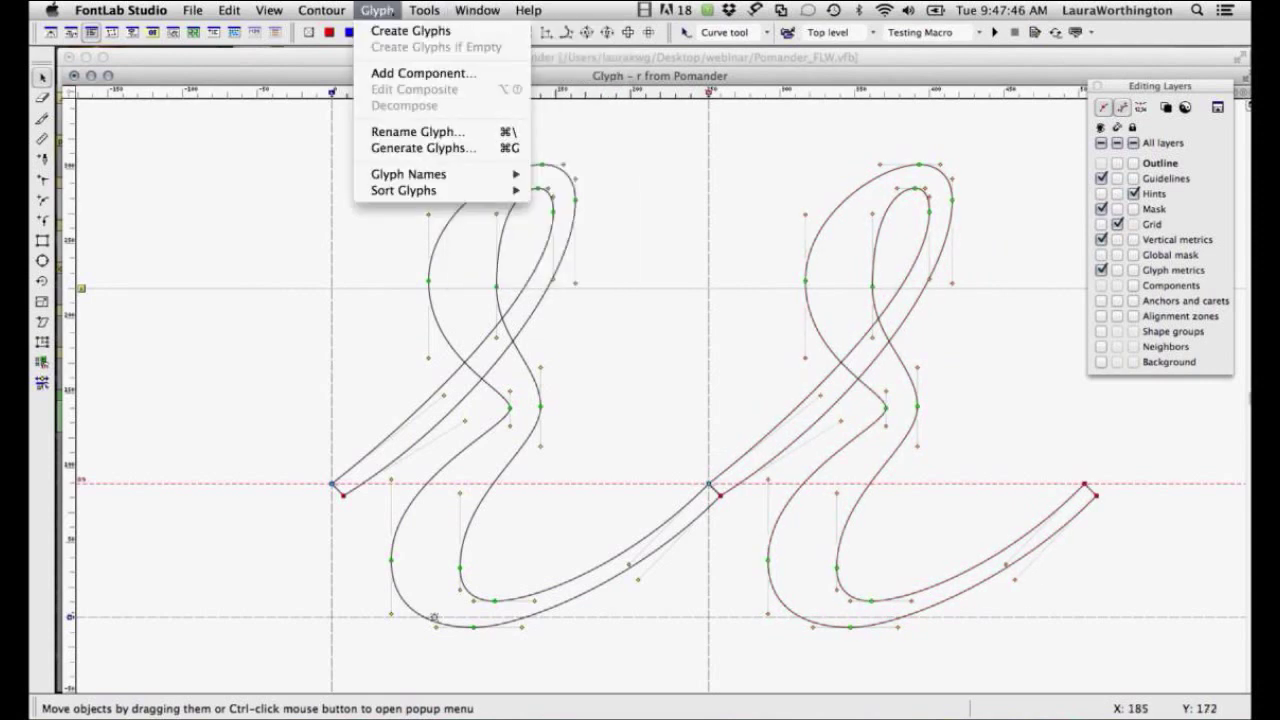
{"action": "mouse_move", "coordinate": [424, 10]}
{"action": "mouse_move", "coordinate": [450, 63]}
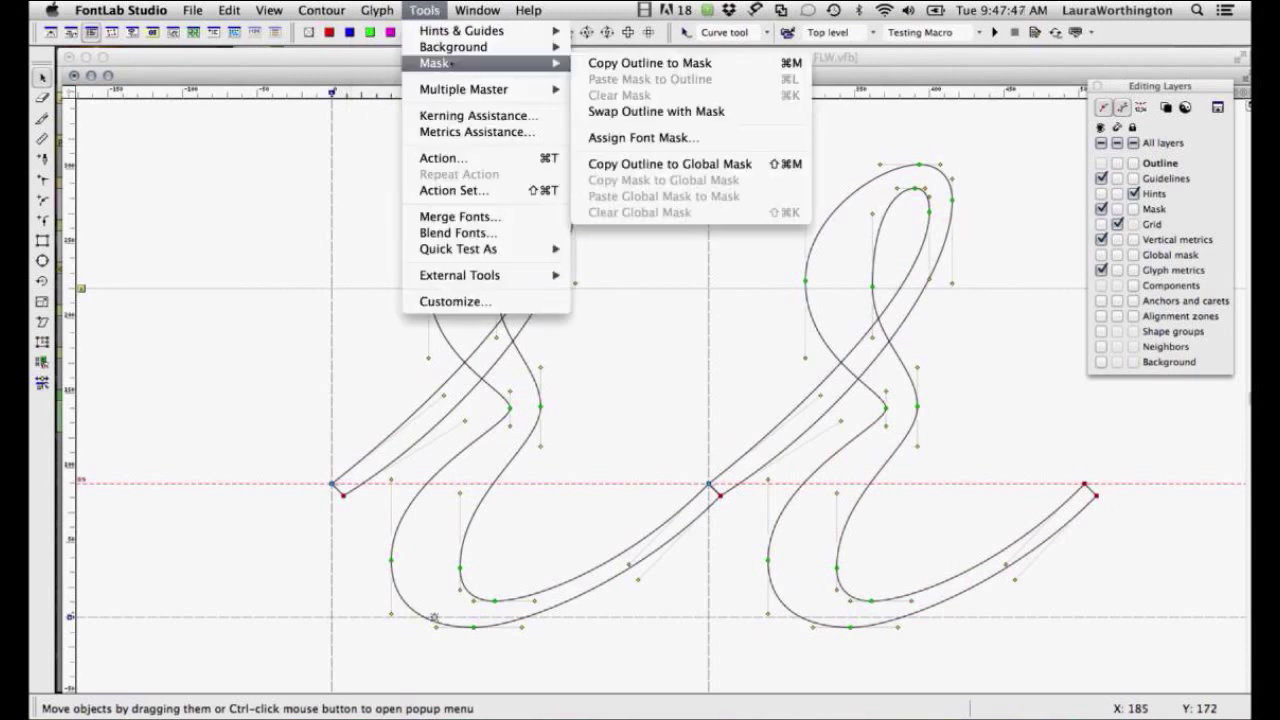
{"action": "left_click", "coordinate": [727, 66]}
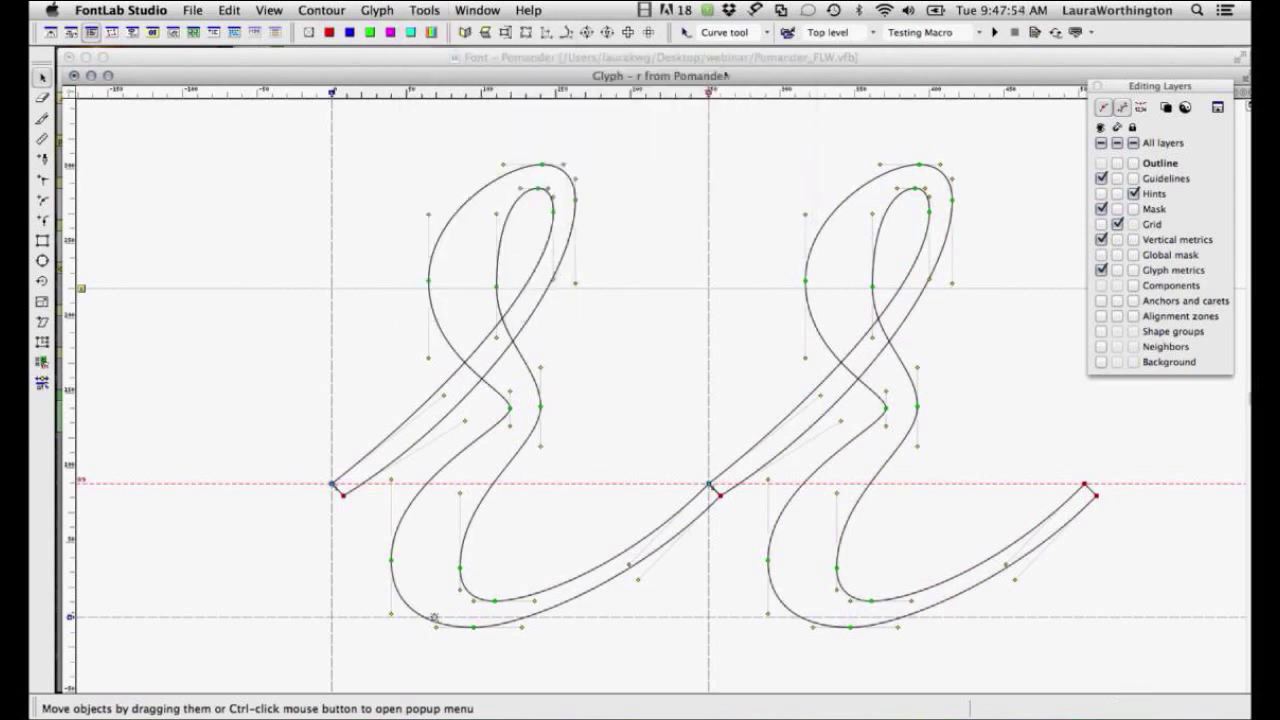
{"action": "left_click_drag", "start_coordinate": [336, 122], "coordinate": [663, 359]}
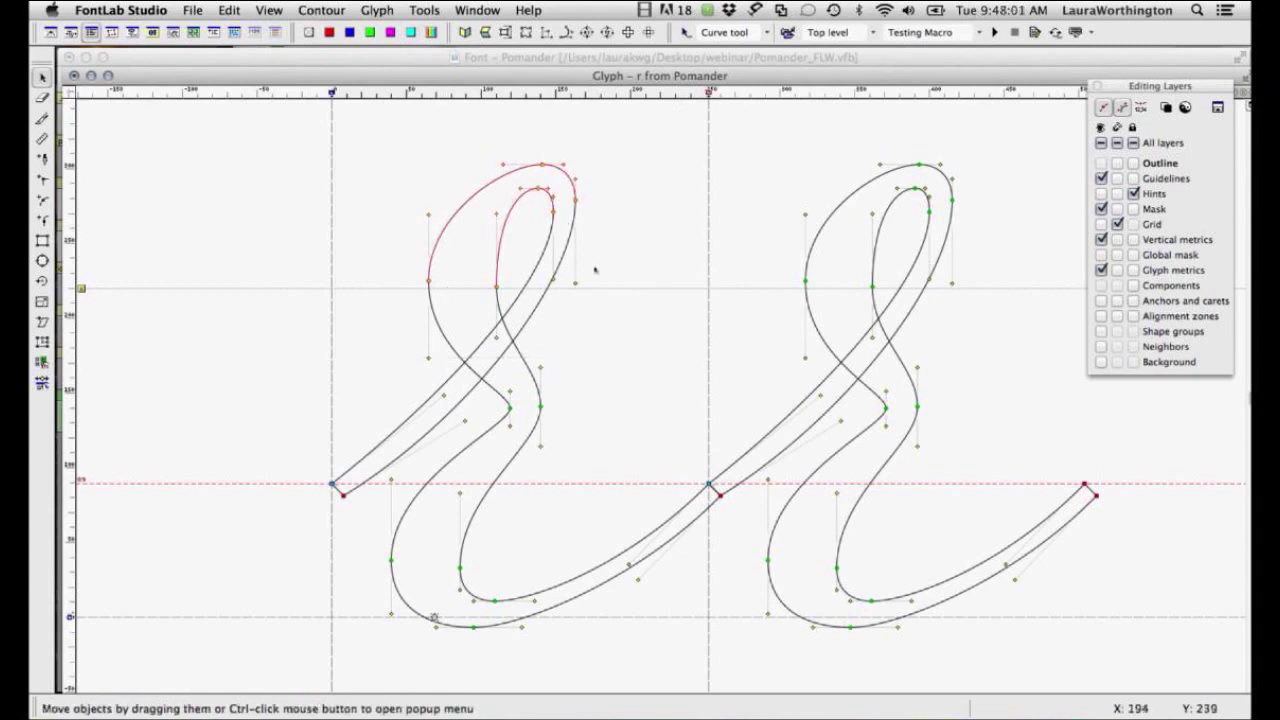
{"action": "key", "text": "Delete"}
{"action": "key", "text": "super+z"}
Join the first r's exit stroke to the second r's entry stroke and adjust the handles along the connecting stroke.
{"action": "left_click_drag", "start_coordinate": [651, 447], "coordinate": [756, 539]}
{"action": "left_click_drag", "start_coordinate": [709, 485], "coordinate": [727, 520]}
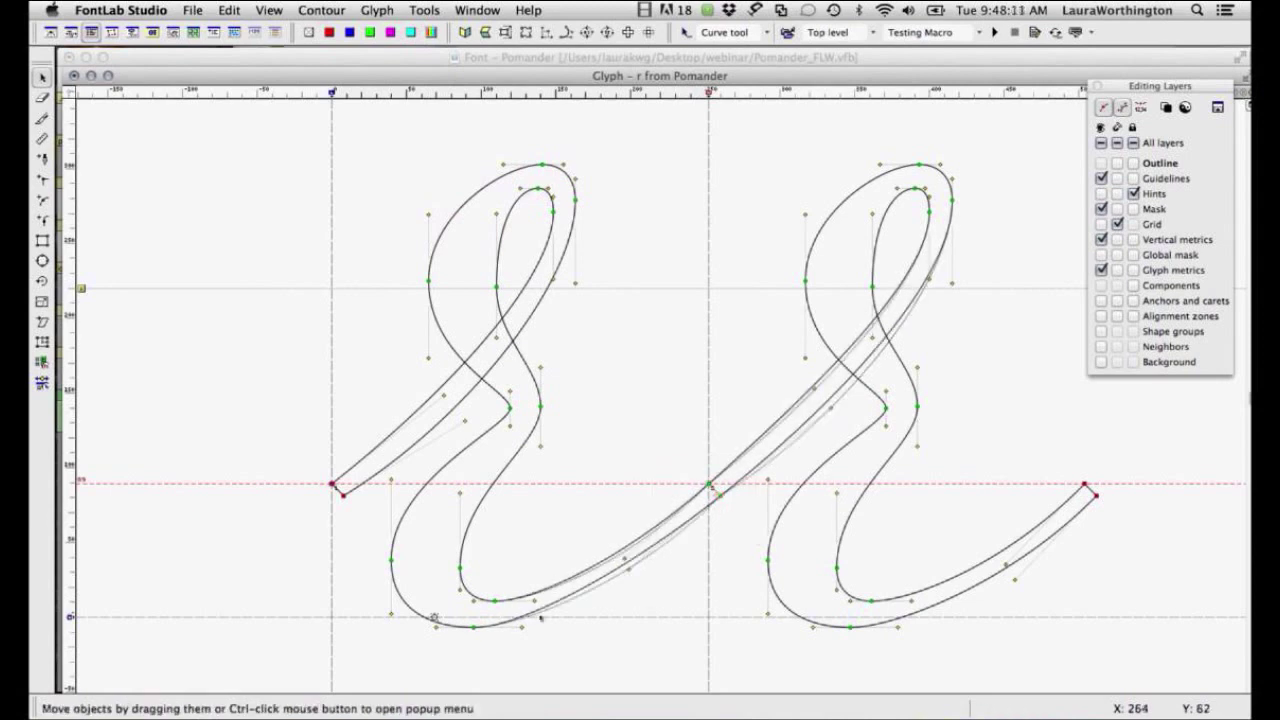
{"action": "left_click_drag", "start_coordinate": [522, 627], "coordinate": [536, 627]}
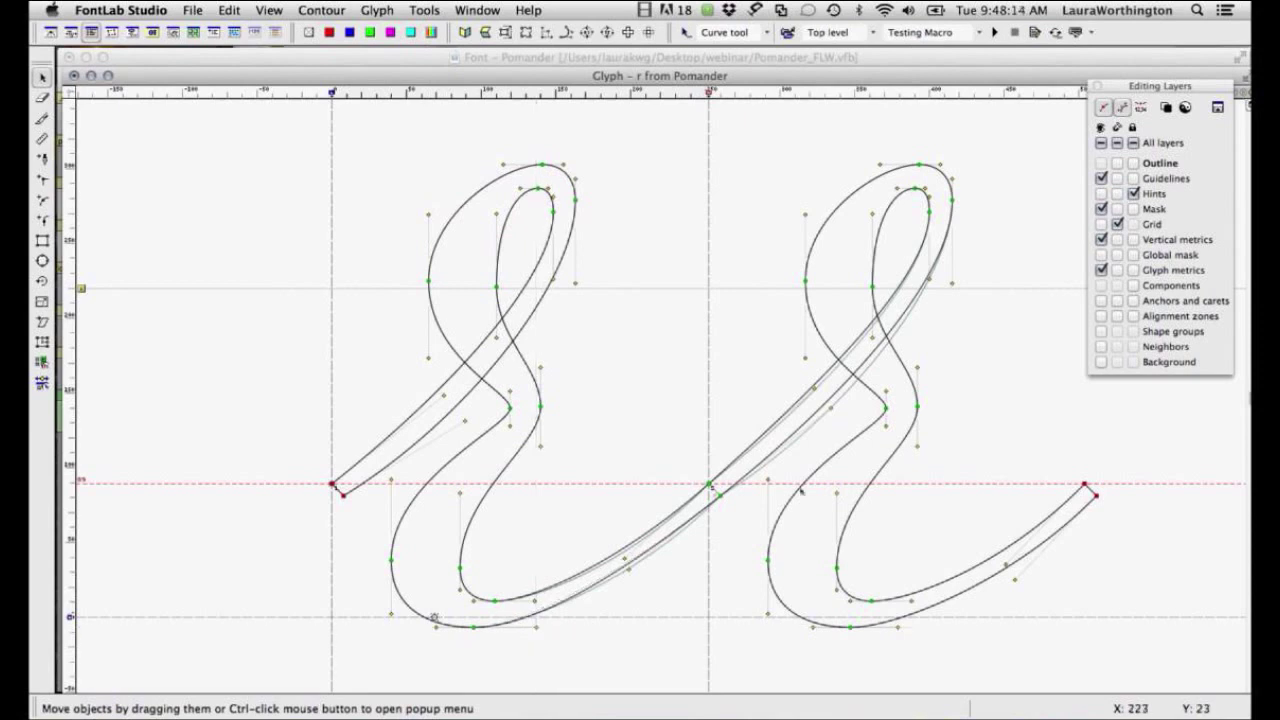
{"action": "left_click_drag", "start_coordinate": [814, 389], "coordinate": [816, 391]}
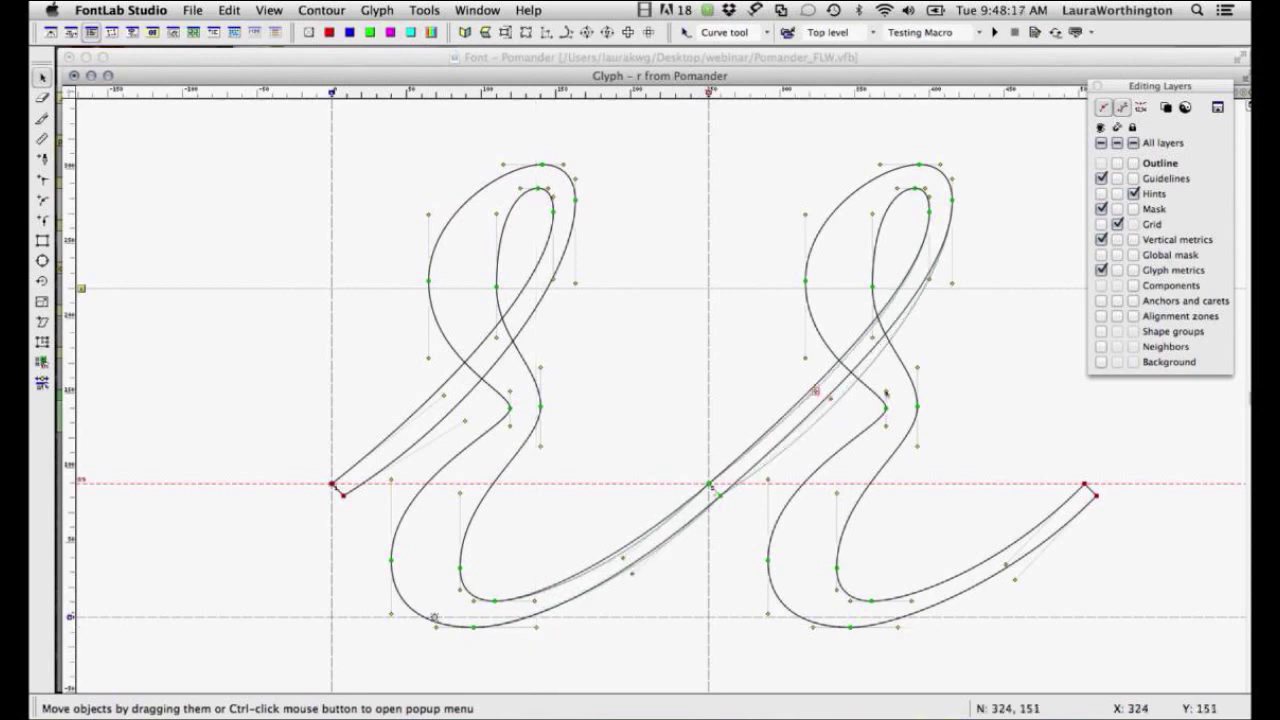
Delete the join nodes on the connecting stroke and extend the remaining handles to redraw both edges as single smooth curves.
{"action": "key", "text": "grave"}
{"action": "key", "text": "grave"}
{"action": "key", "text": "Delete"}
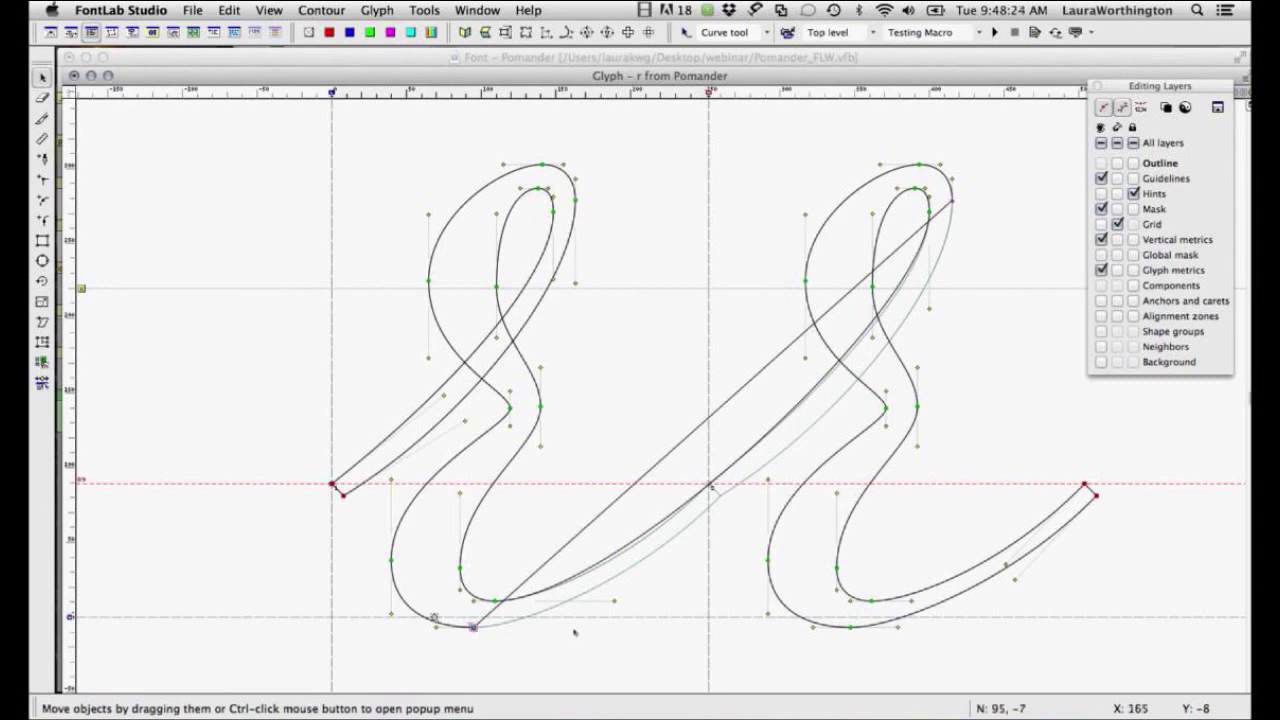
{"action": "left_click_drag", "start_coordinate": [475, 628], "coordinate": [645, 627]}
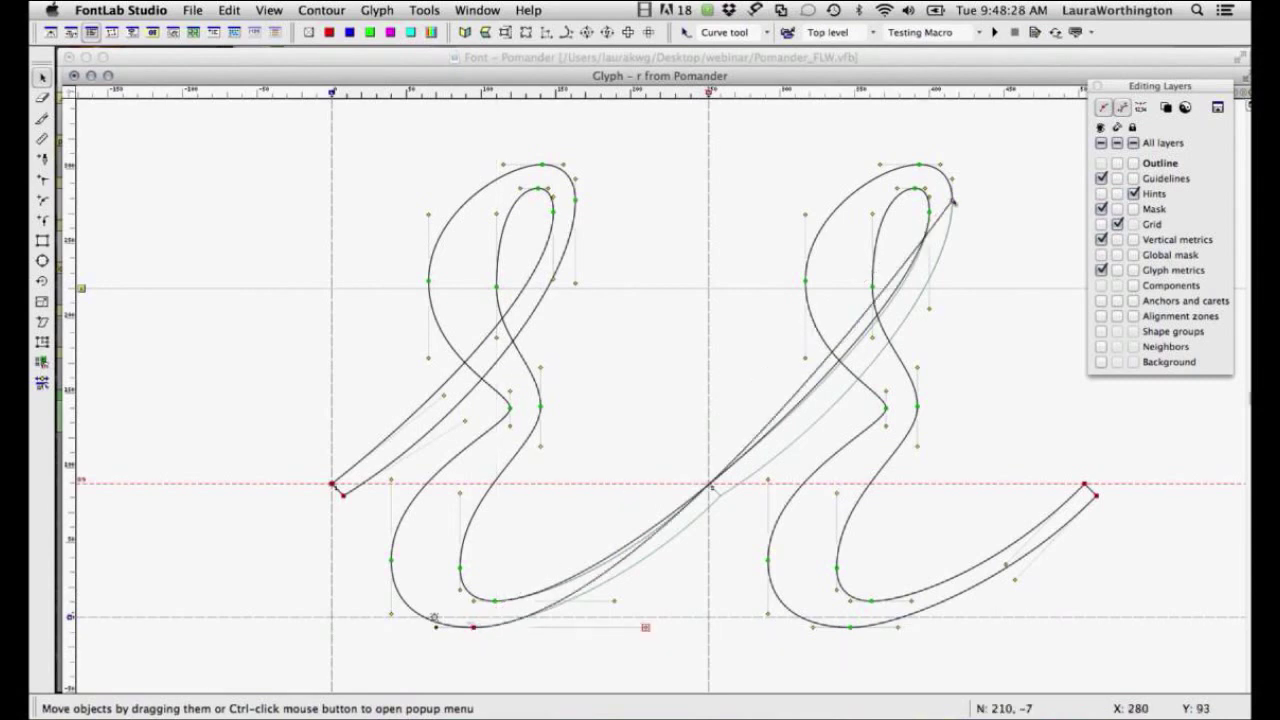
{"action": "left_click_drag", "start_coordinate": [953, 202], "coordinate": [952, 301]}
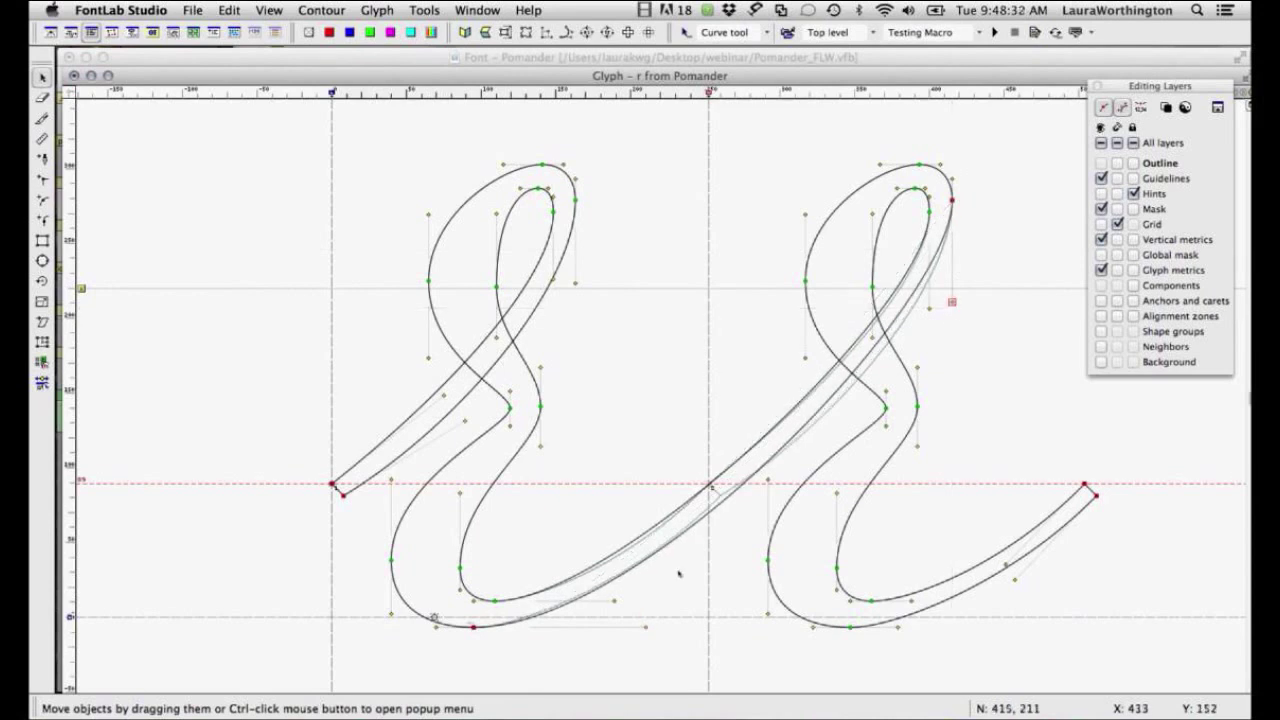
{"action": "mouse_move", "coordinate": [614, 600]}
{"action": "left_mouse_down"}
{"action": "mouse_move", "coordinate": [634, 627]}
{"action": "mouse_move", "coordinate": [617, 601]}
{"action": "left_mouse_up"}
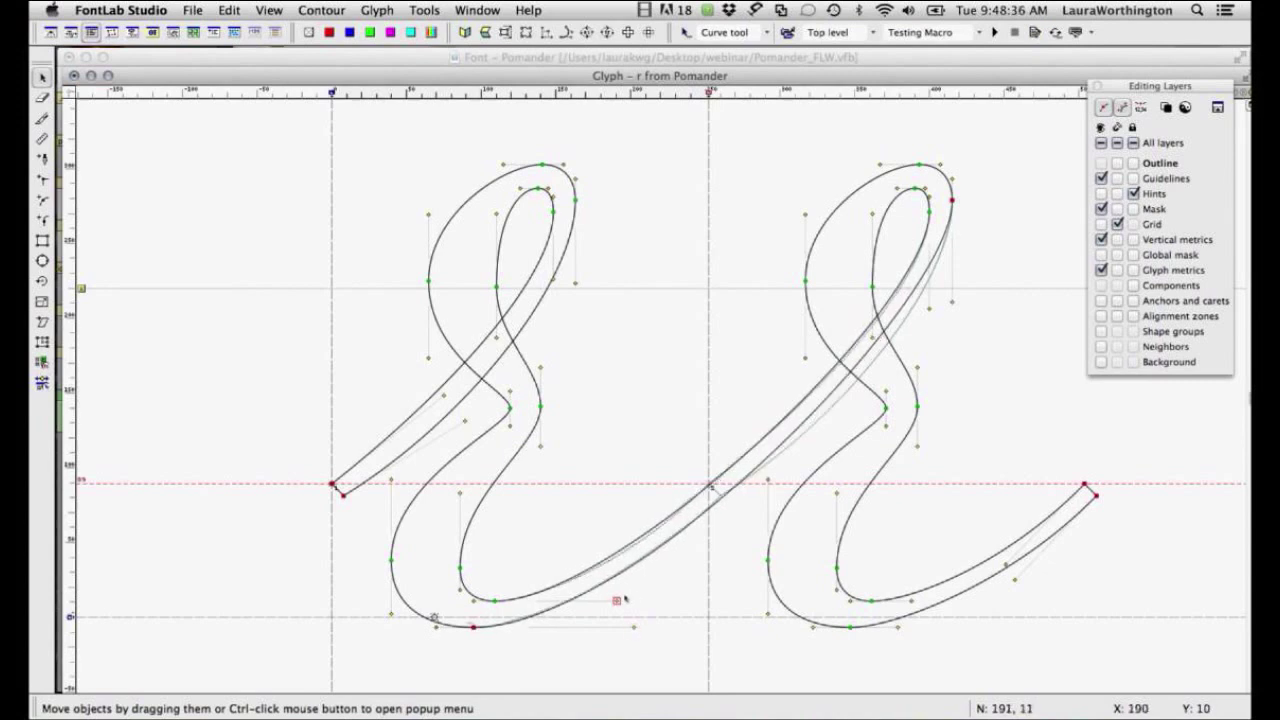
Cut the connecting stroke where the two r's meet and align its upper cut node with the sidebearing and the guideline.
{"action": "key", "text": "super+plus"}
{"action": "key", "text": "3"}
{"action": "left_click_drag", "start_coordinate": [643, 479], "coordinate": [715, 558]}
{"action": "key", "text": "1"}
{"action": "left_click_drag", "start_coordinate": [665, 490], "coordinate": [658, 493]}
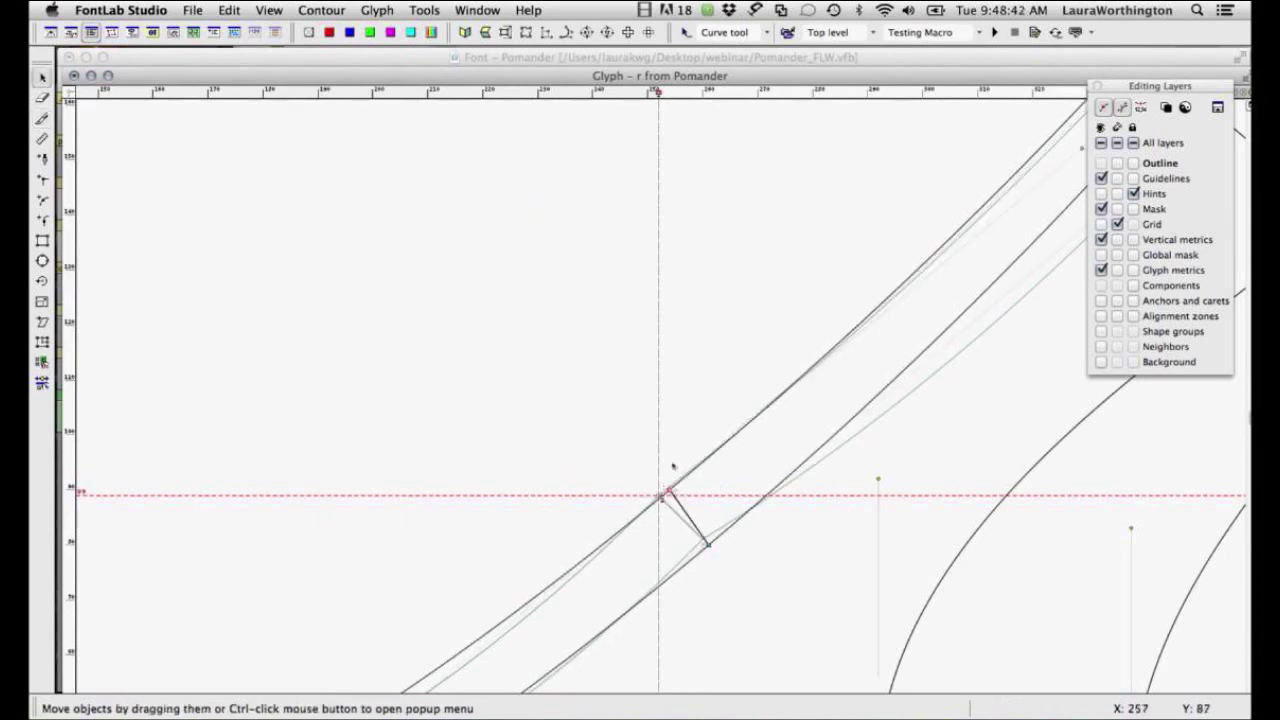
{"action": "key", "text": "Down"}
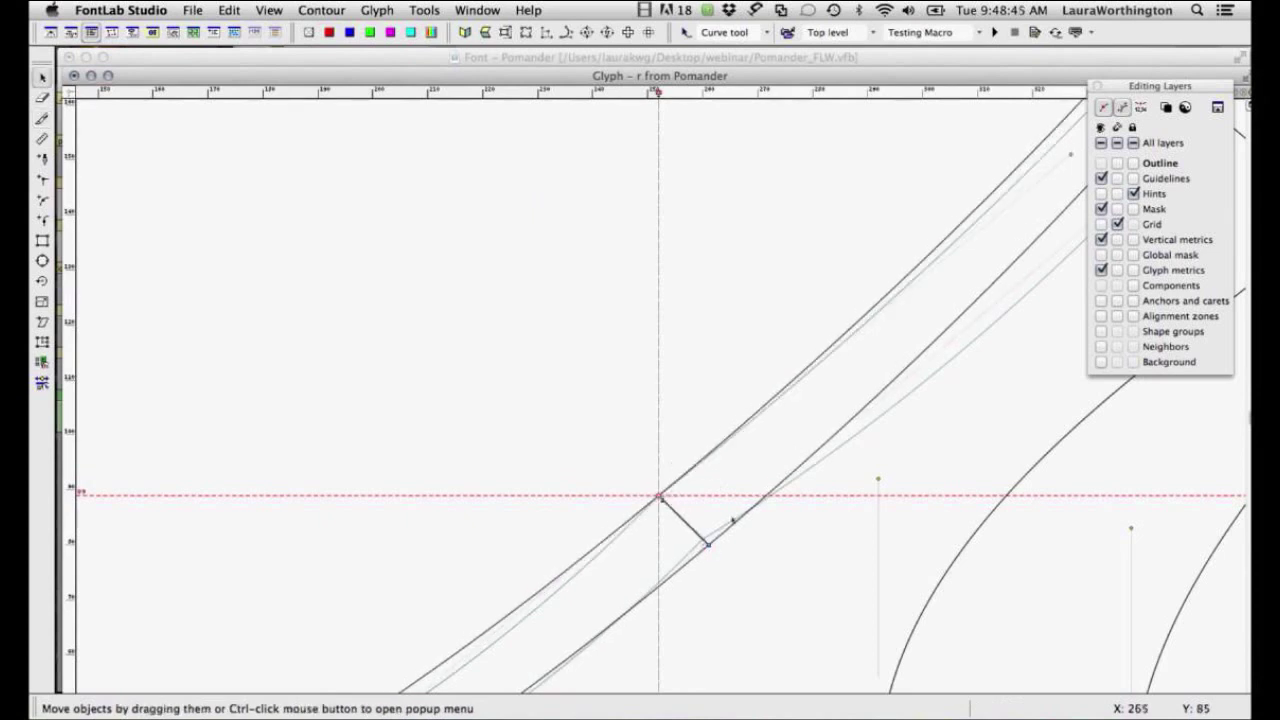
Refine the outer curve of the second r's loop by setting its lower handle to 415, 230.
{"action": "key", "text": "super+0"}
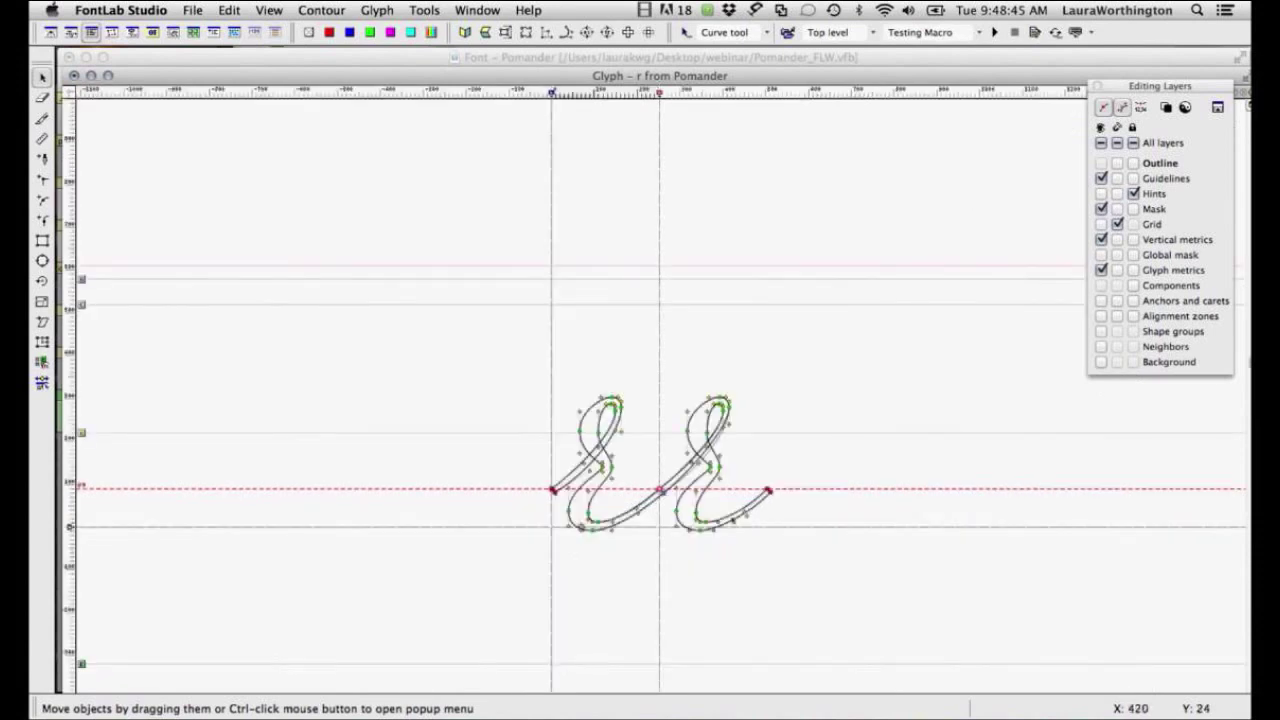
{"action": "left_click_drag", "start_coordinate": [540, 314], "coordinate": [788, 501]}
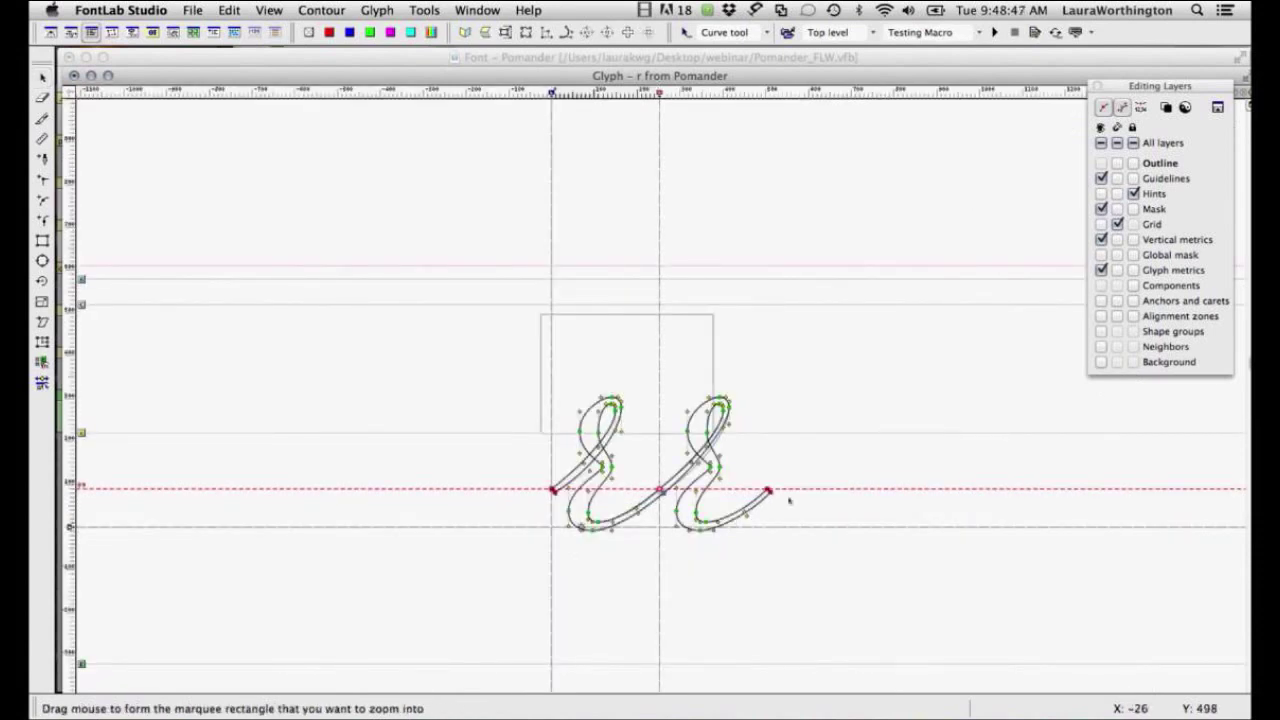
{"action": "key", "text": "super+equal"}
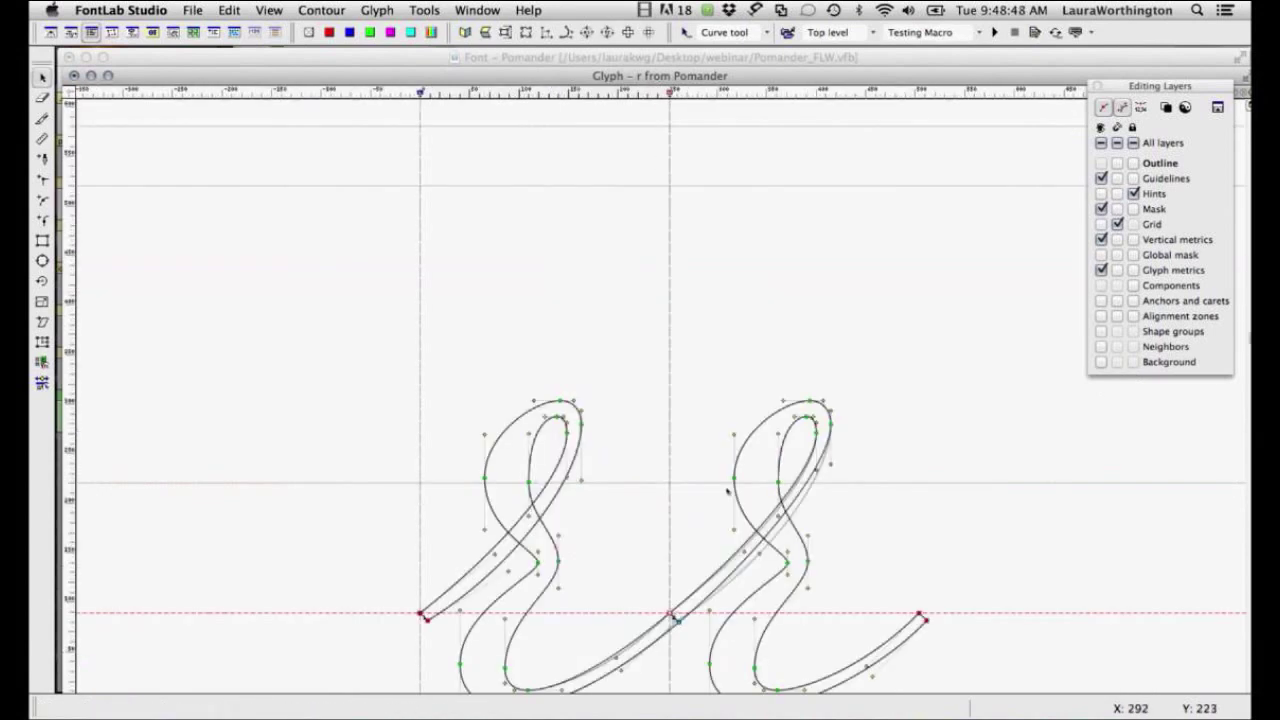
{"action": "scroll", "coordinate": [727, 490], "scroll_direction": "down", "scroll_amount": 5}
{"action": "left_click", "coordinate": [795, 368]}
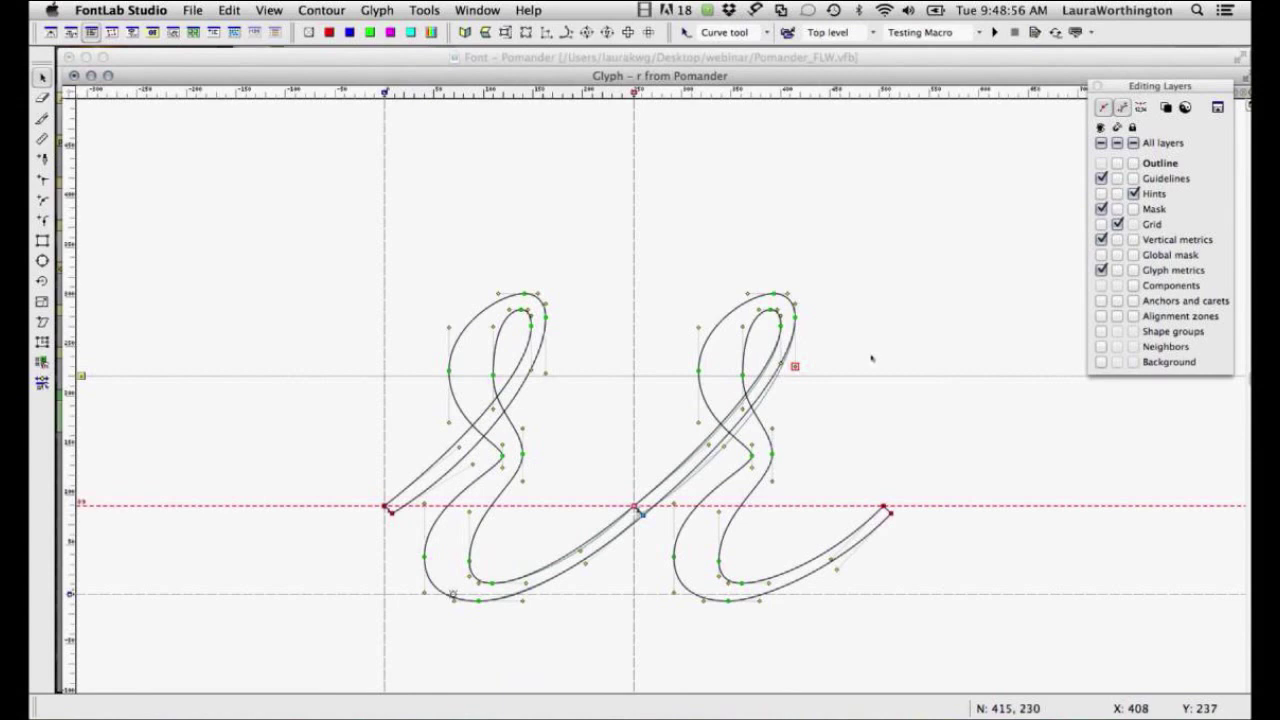
Replace the first r's entry stroke and loop with the reshaped ones from the second r, and remove the second r's remaining outline.
{"action": "left_click_drag", "start_coordinate": [232, 248], "coordinate": [584, 520]}
{"action": "key", "text": "Delete"}
{"action": "left_click", "coordinate": [687, 480], "text": "shift"}
{"action": "left_click", "coordinate": [680, 465], "text": "shift"}
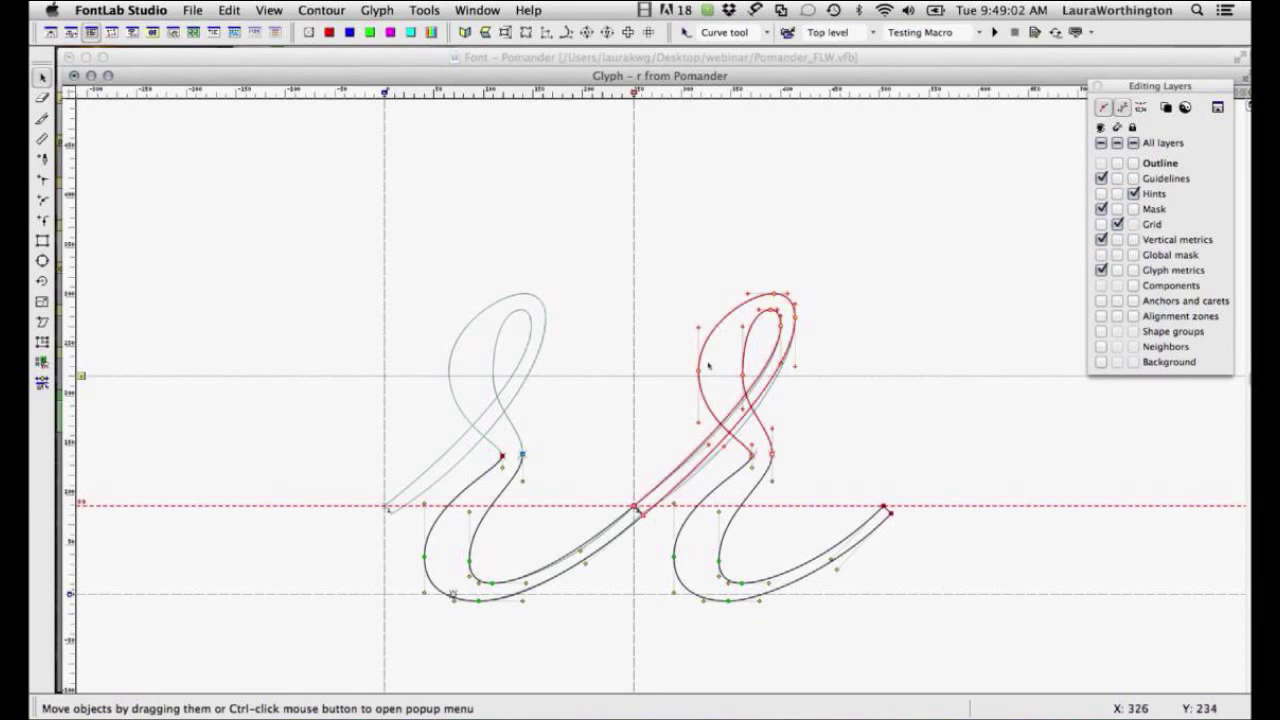
{"action": "key", "text": "super+v"}
{"action": "key", "text": "shift+Left"}
{"action": "key", "text": "shift+Left"}
{"action": "key", "text": "shift+Left"}
{"action": "key", "text": "shift+Left"}
{"action": "key", "text": "shift+Left"}
{"action": "key", "text": "Left"}
{"action": "key", "text": "Left"}
{"action": "left_click", "coordinate": [556, 408]}
{"action": "left_click", "coordinate": [623, 467]}
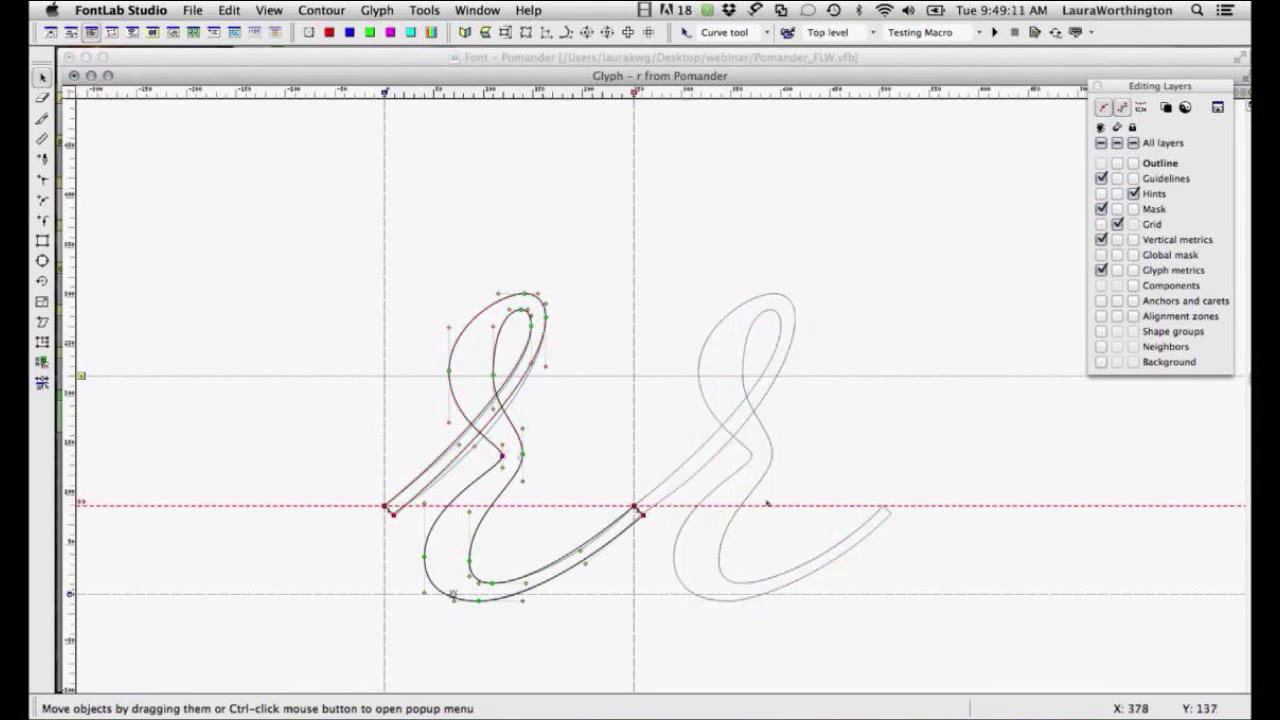
Duplicate the reshaped r, align the copy with the original's exit stroke, store it in the mask and remove the copy's outline.
{"action": "key", "text": "grave"}
{"action": "key", "text": "z"}
{"action": "left_click_drag", "start_coordinate": [594, 463], "coordinate": [688, 567]}
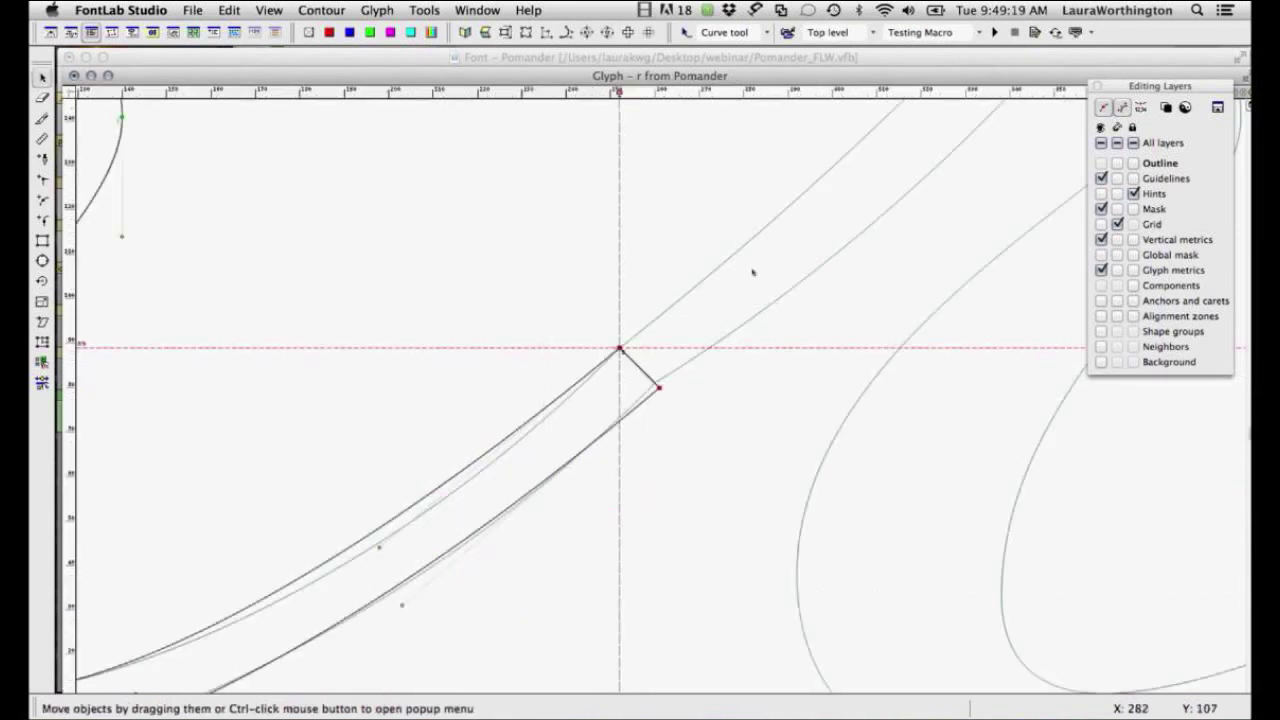
{"action": "key", "text": "super+0"}
{"action": "key", "text": "super+a"}
{"action": "key", "text": "super+d"}
{"action": "key", "text": "shift+Right"}
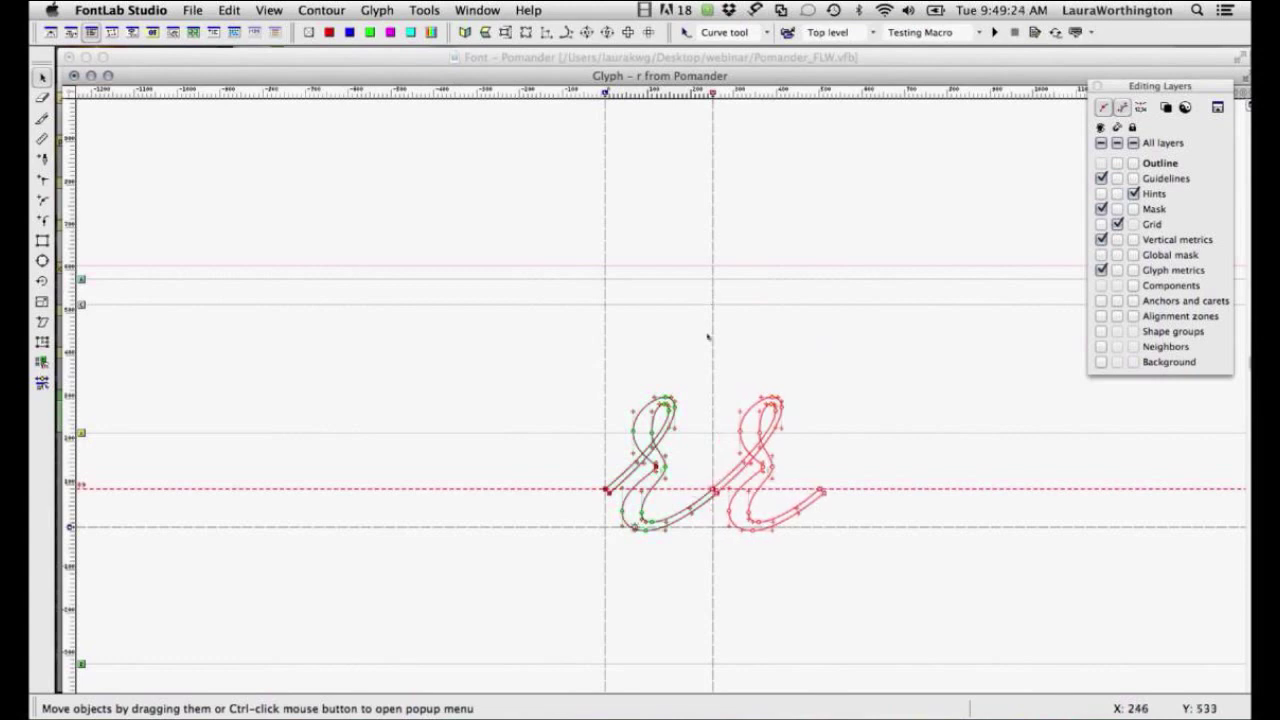
{"action": "left_click_drag", "start_coordinate": [650, 440], "coordinate": [798, 508]}
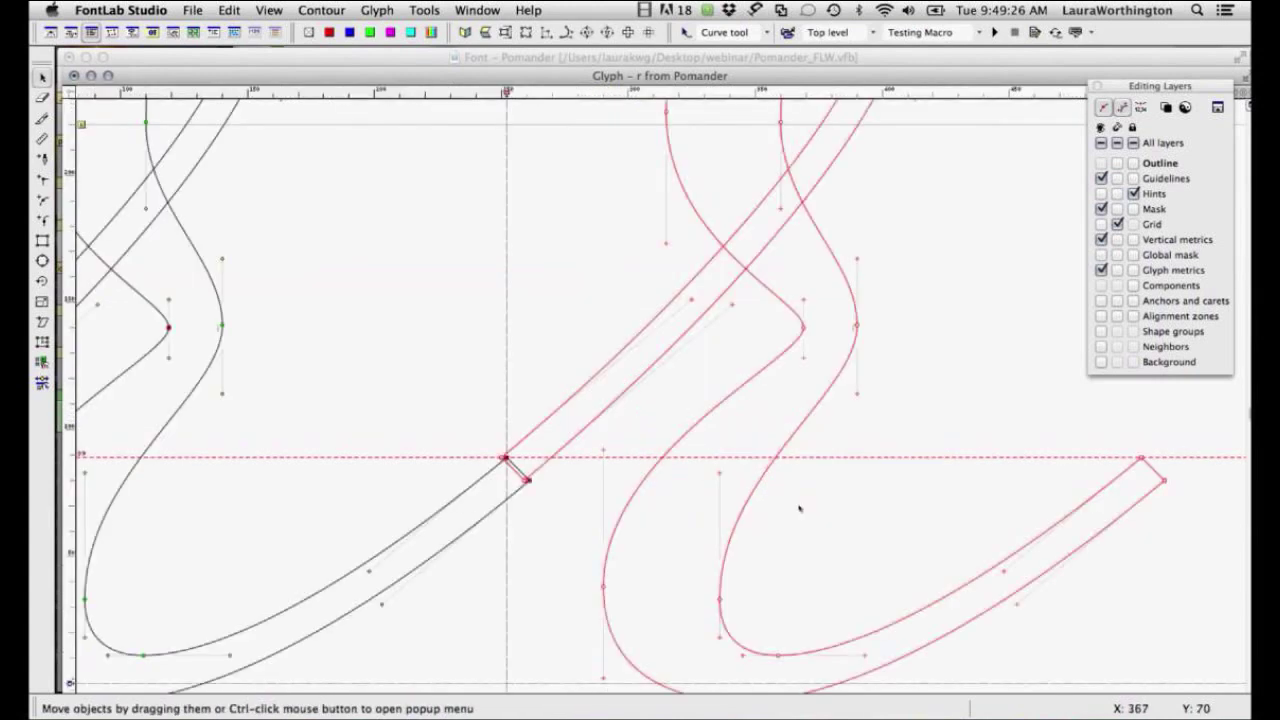
{"action": "key", "text": "Right"}
{"action": "key", "text": "Right"}
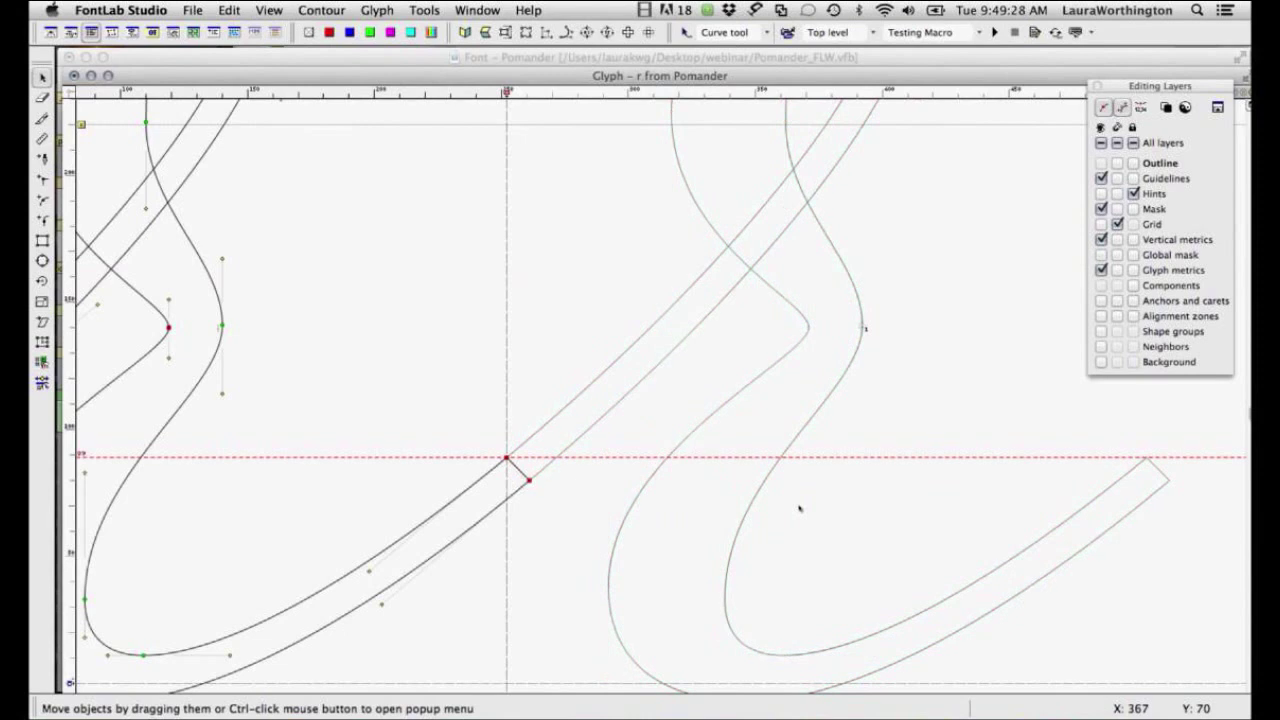
Remove the straight edge from the r's exit stroke and add a rounded cap with its top node at 263, 96.
{"action": "left_click_drag", "start_coordinate": [588, 349], "coordinate": [446, 518]}
{"action": "left_click", "coordinate": [459, 511], "text": "super"}
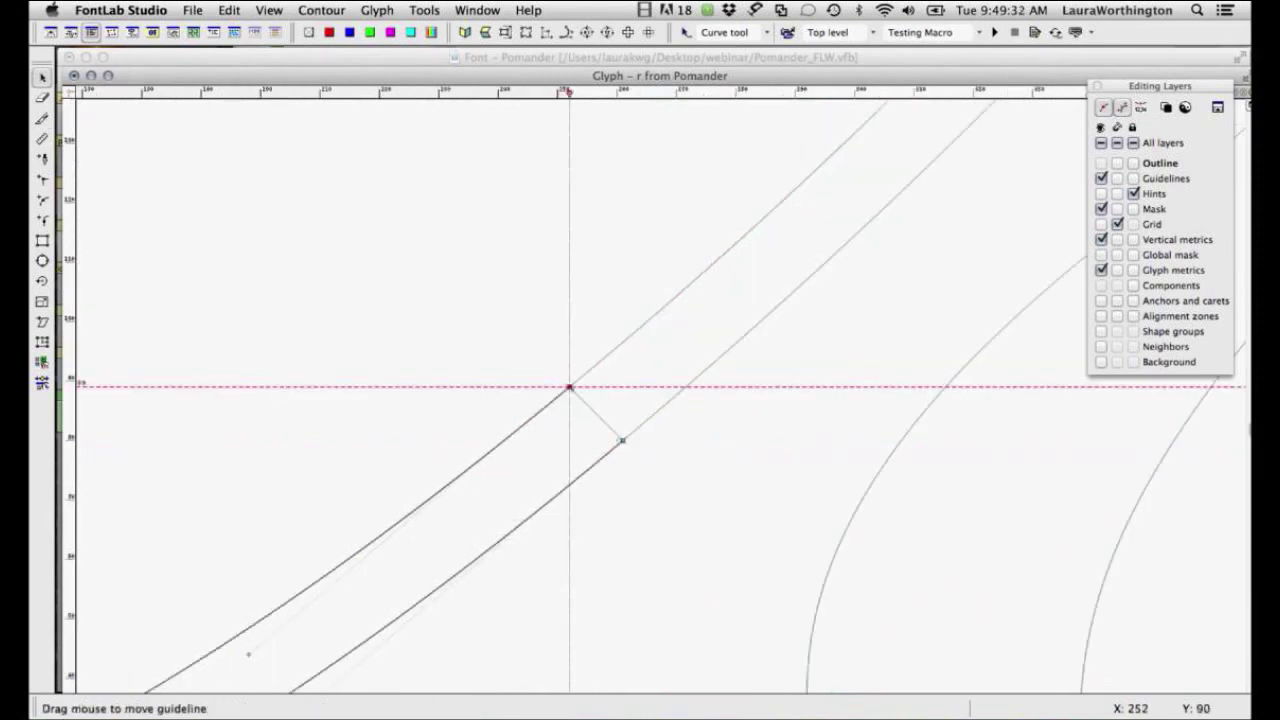
{"action": "left_click", "coordinate": [569, 387]}
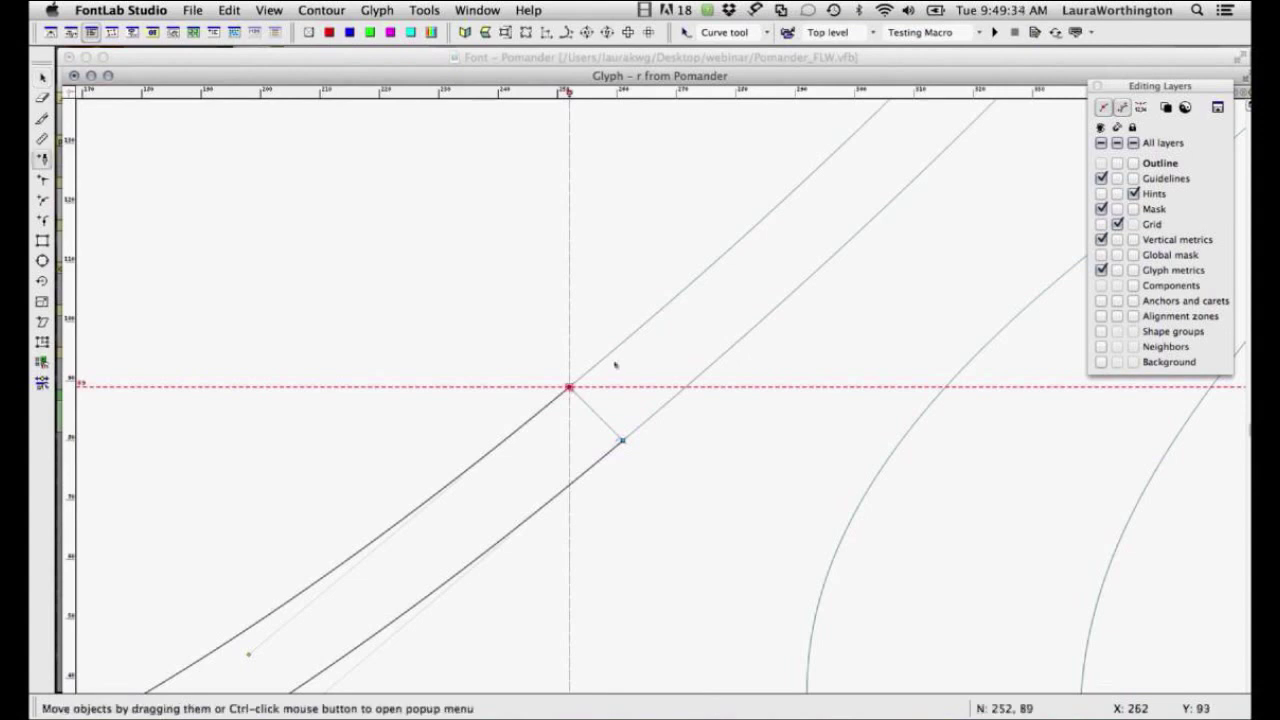
{"action": "left_click_drag", "start_coordinate": [569, 387], "coordinate": [623, 442]}
{"action": "left_click", "coordinate": [569, 387]}
{"action": "left_click_drag", "start_coordinate": [890, 121], "coordinate": [634, 345]}
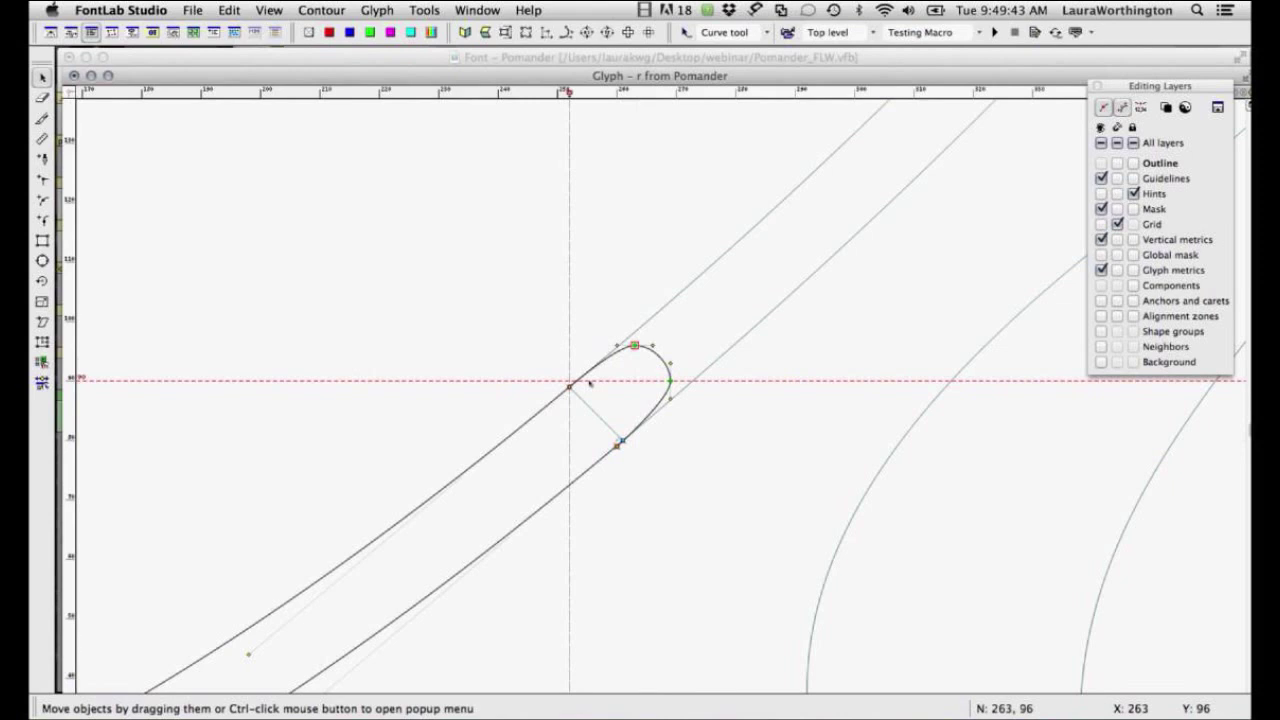
Return the guideline to the stroke's upper node, connect the cap's lower end to the exit stroke and round out the cap's handles.
{"action": "left_click_drag", "start_coordinate": [590, 382], "coordinate": [590, 387]}
{"action": "left_click_drag", "start_coordinate": [653, 345], "coordinate": [659, 345]}
{"action": "left_click_drag", "start_coordinate": [670, 399], "coordinate": [670, 400]}
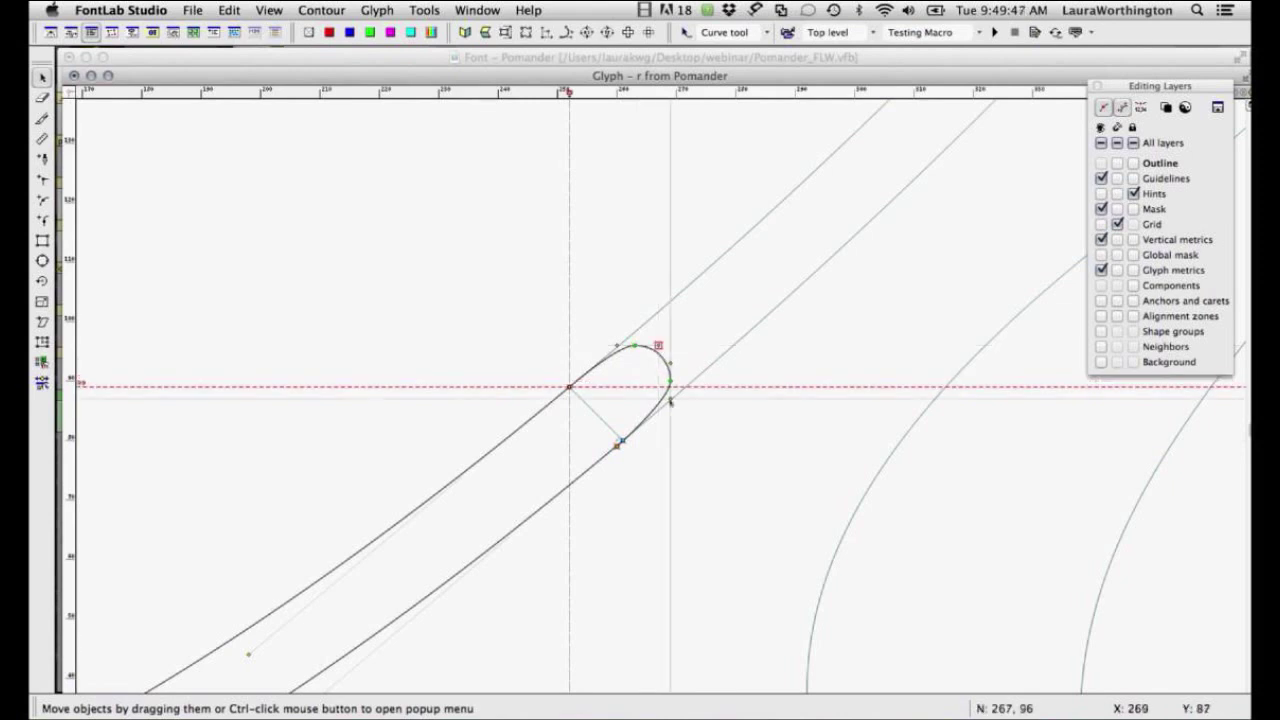
{"action": "left_click", "coordinate": [670, 400]}
{"action": "left_click", "coordinate": [623, 441]}
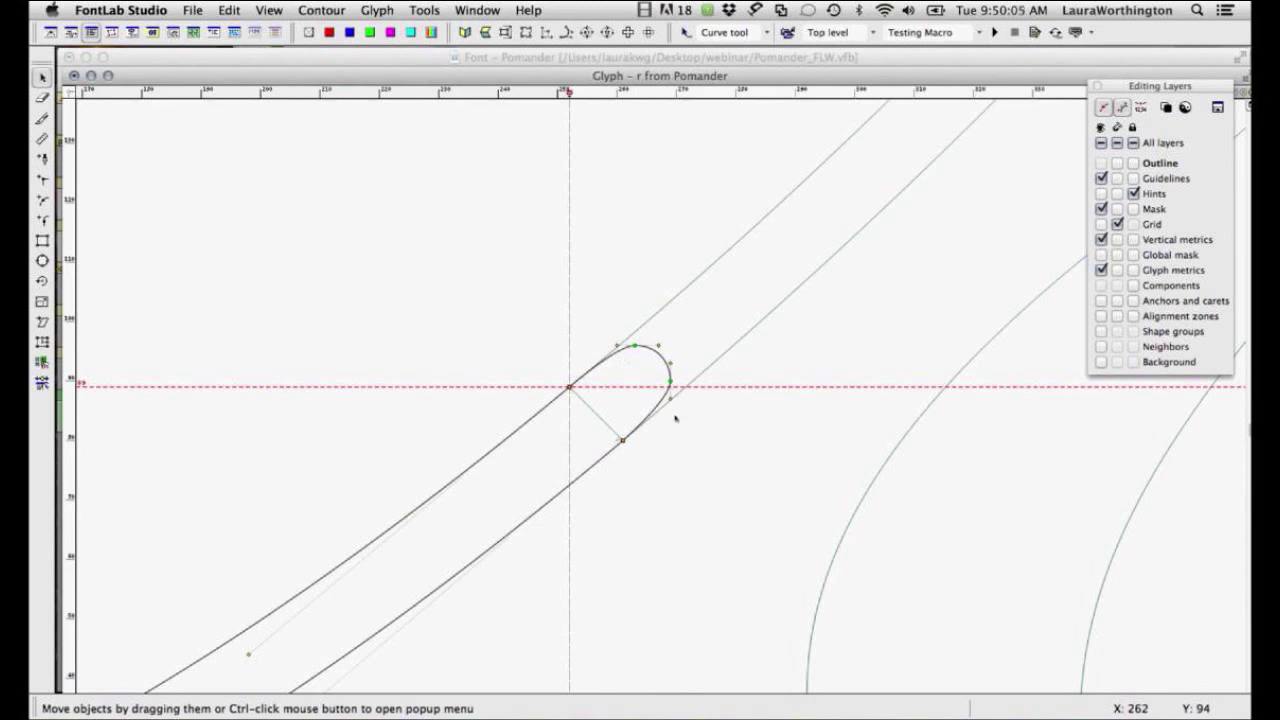
{"action": "left_click_drag", "start_coordinate": [671, 398], "coordinate": [670, 416]}
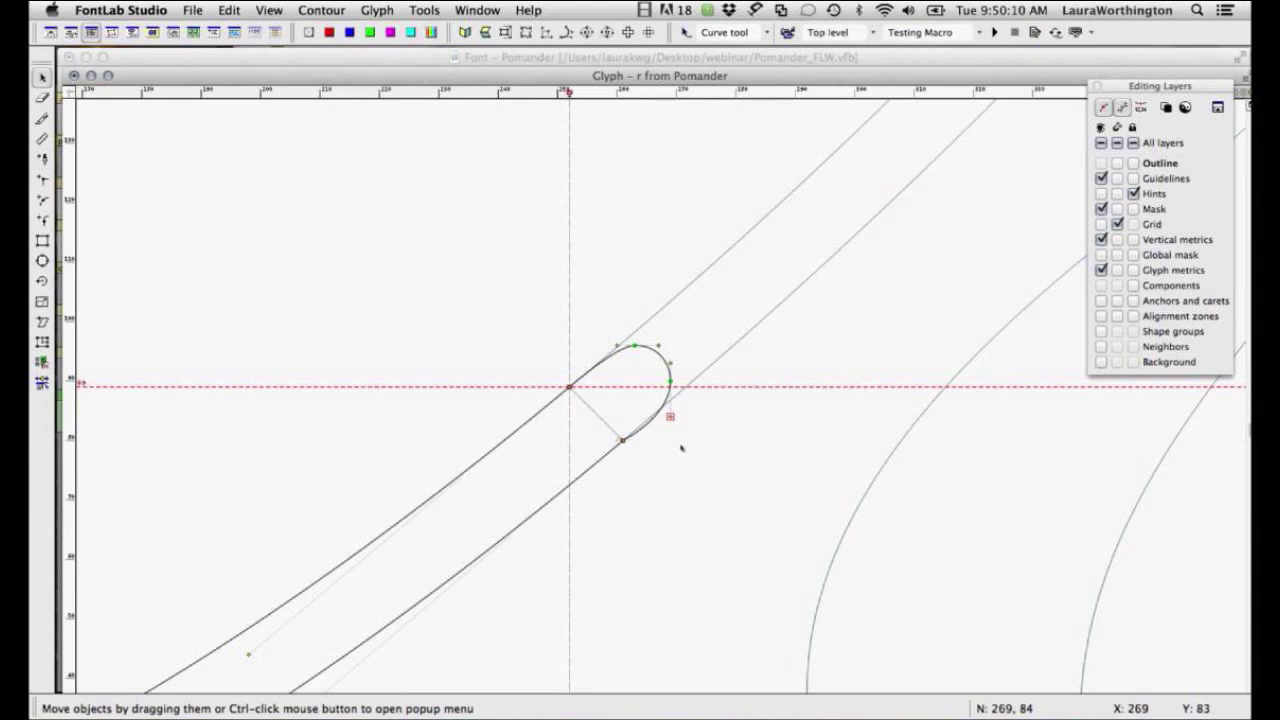
Preview the pair rr in the metrics window at size 1000 to examine the connection between the letters.
{"action": "key", "text": "super+alt+m"}
{"action": "type", "text": "r"}
{"action": "left_click", "coordinate": [165, 363]}
{"action": "scroll", "coordinate": [165, 363], "scroll_direction": "up", "scroll_amount": 10}
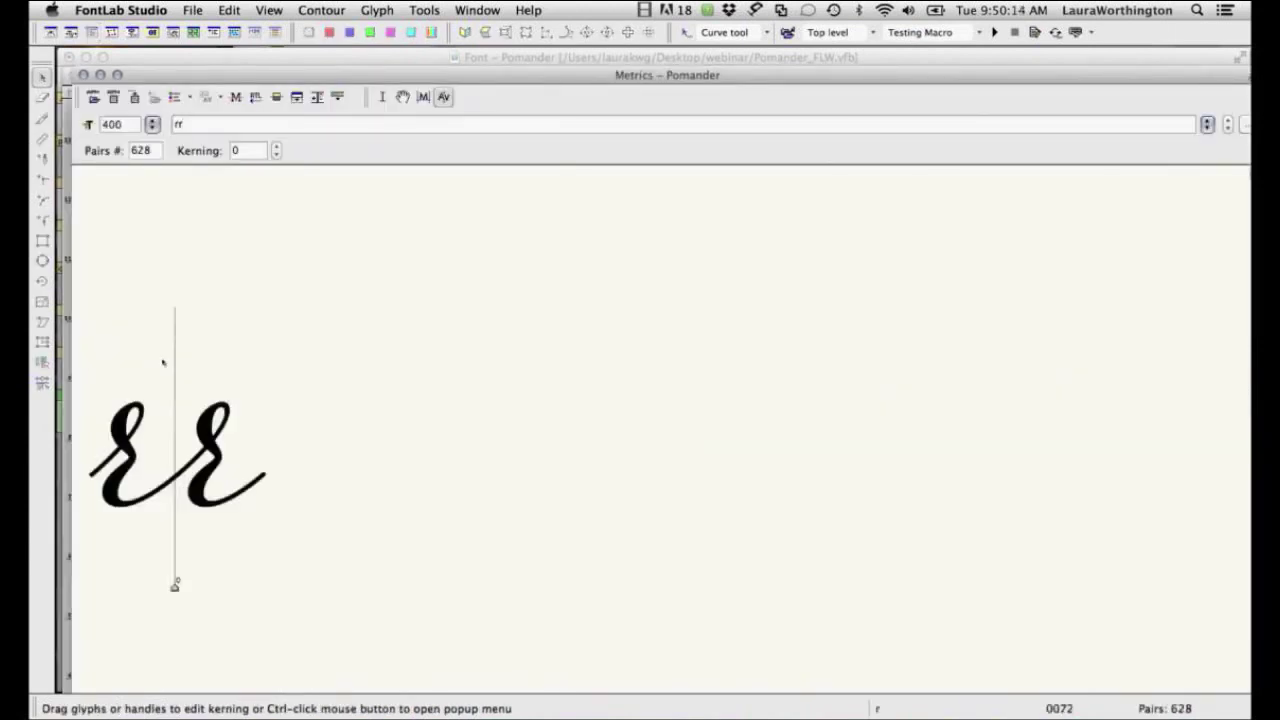
{"action": "scroll", "coordinate": [412, 382], "scroll_direction": "up", "scroll_amount": 1}
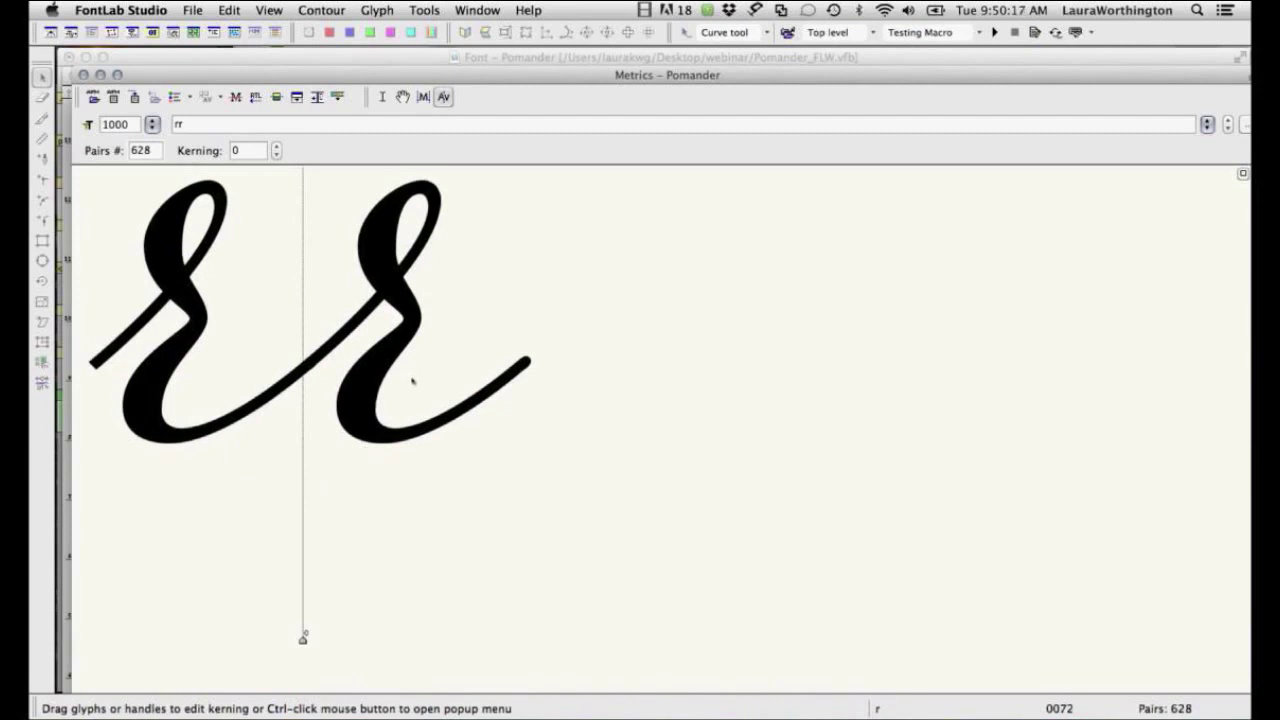
{"action": "scroll", "coordinate": [412, 381], "scroll_direction": "up", "scroll_amount": 3}
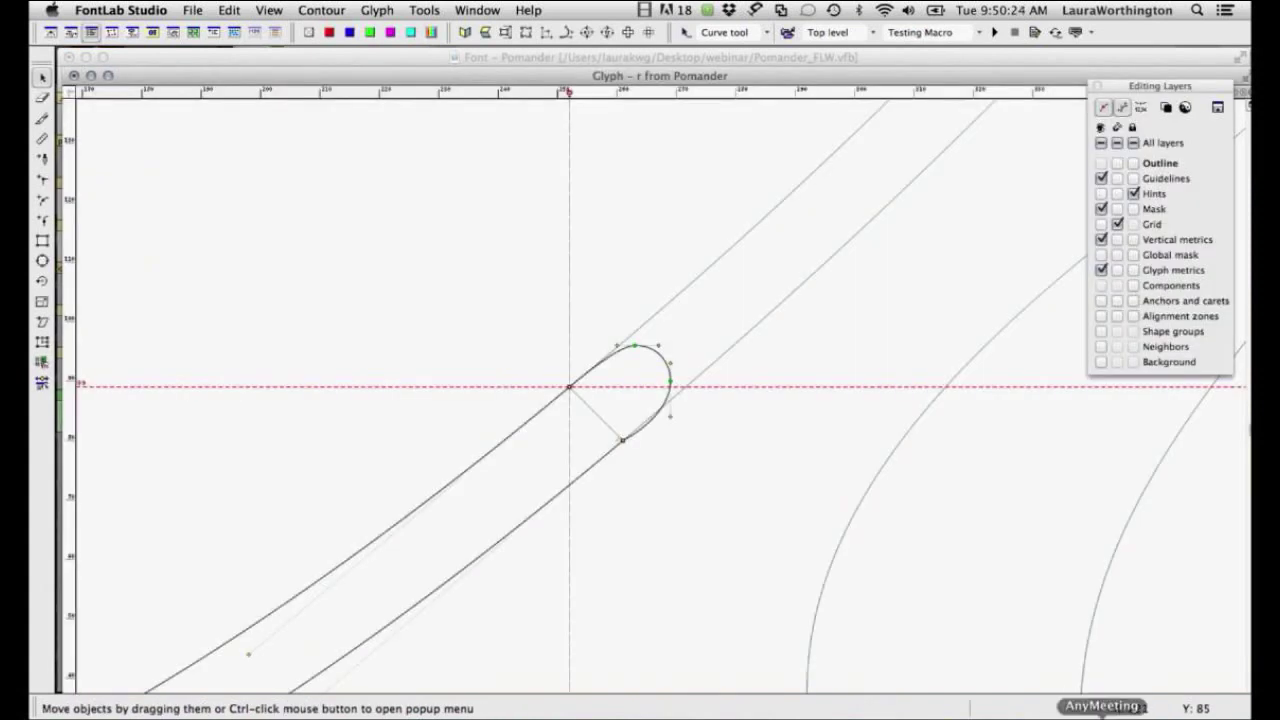
Switch to AnyMeeting to read the webinar chat.
{"action": "left_click", "coordinate": [1101, 714]}
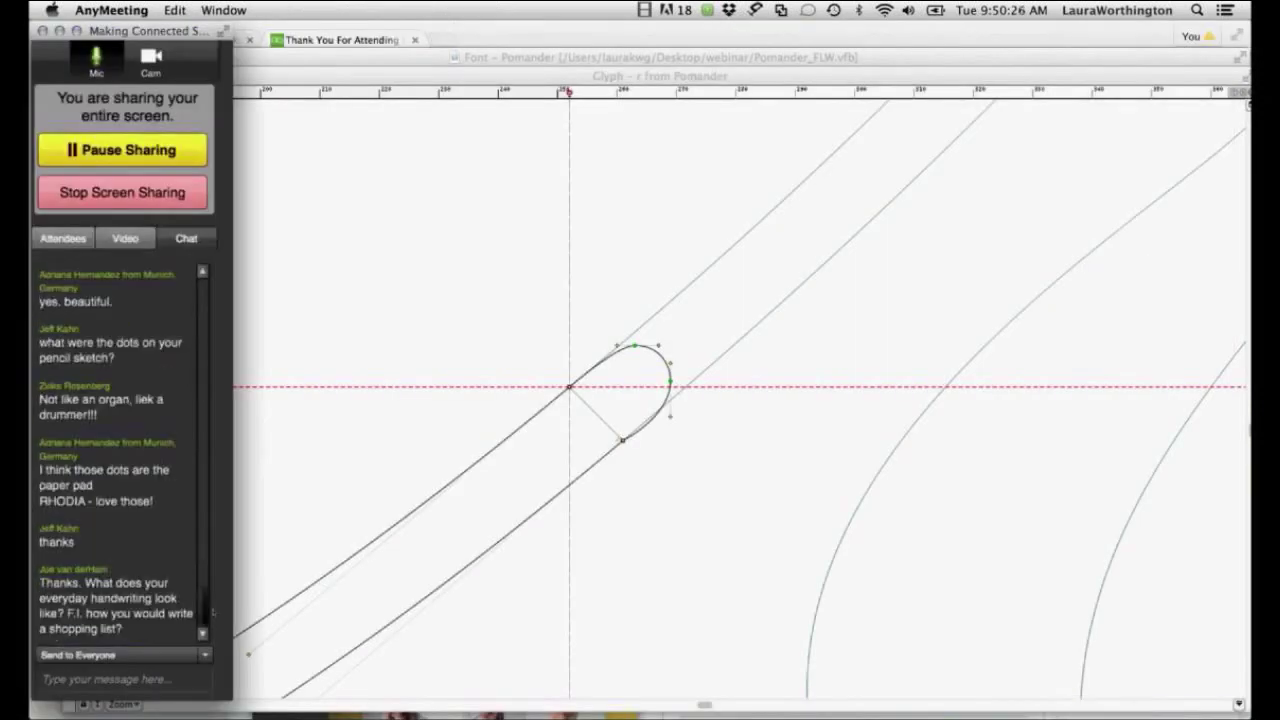
Move the lower handle of the r's rounded exit cap to 269, 85 and close the glyph window.
{"action": "scroll", "coordinate": [212, 612], "scroll_direction": "down", "scroll_amount": 1}
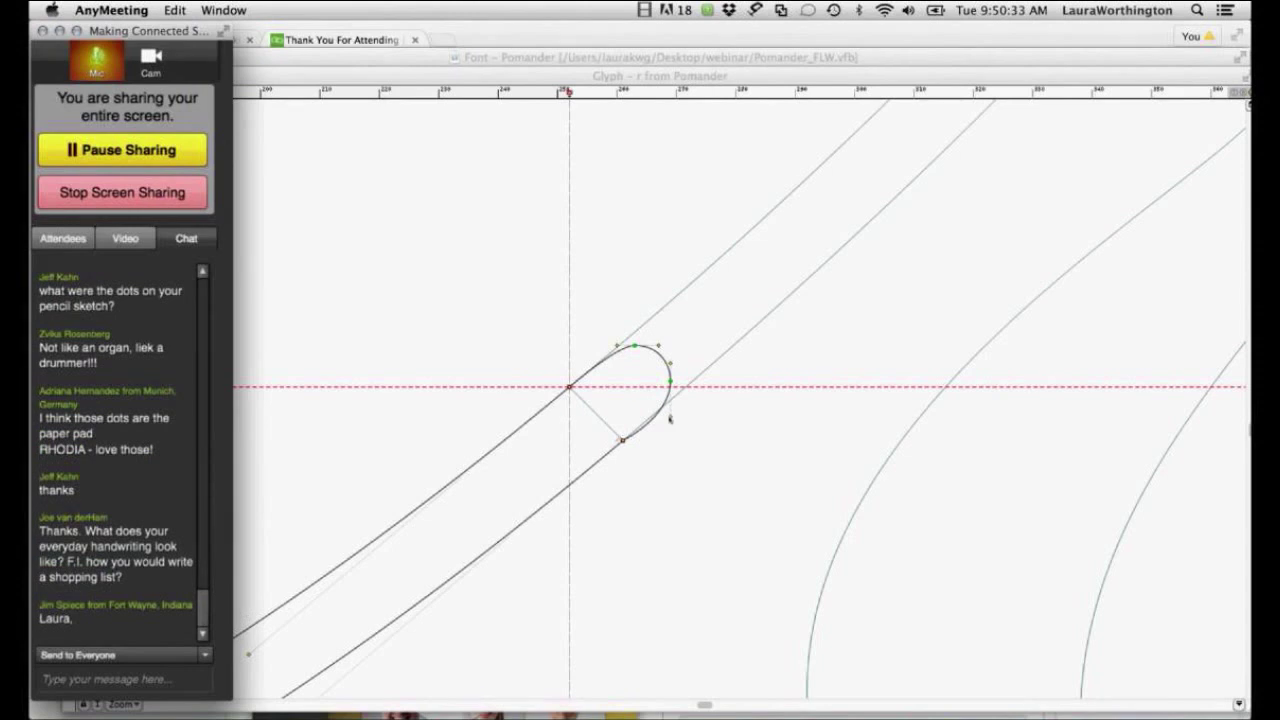
{"action": "left_click", "coordinate": [670, 418]}
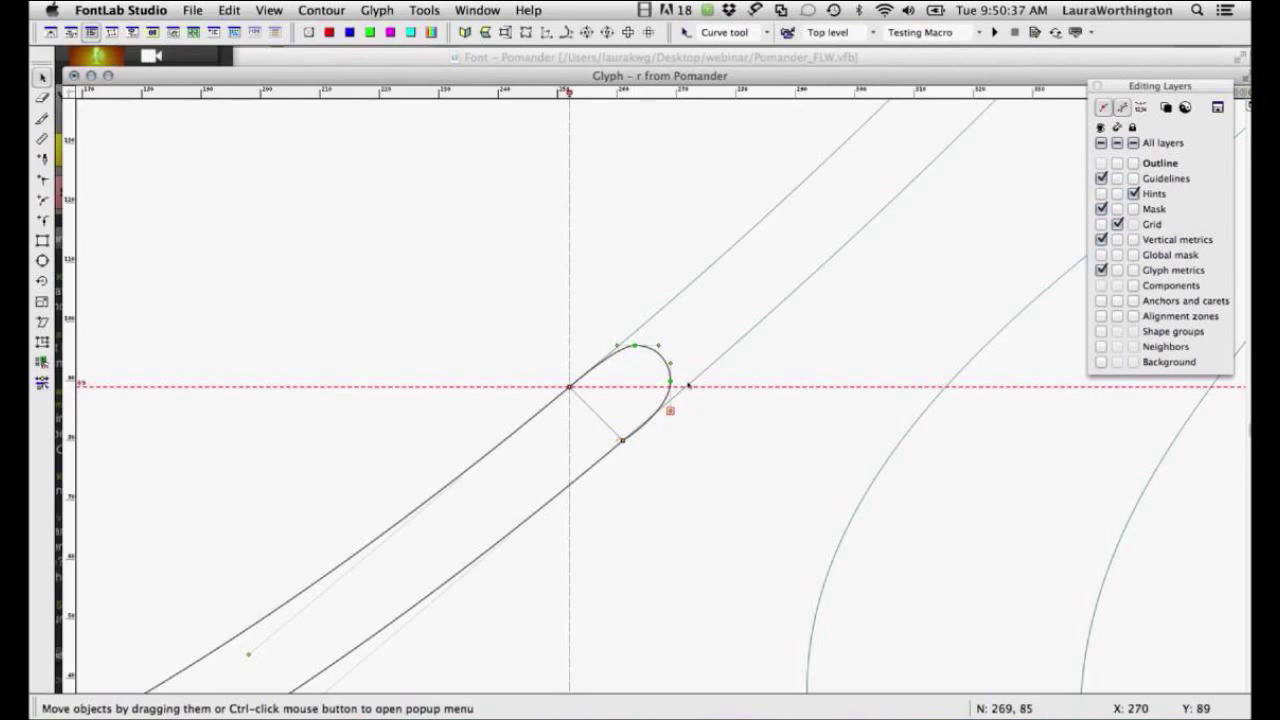
{"action": "key", "text": "super+w"}
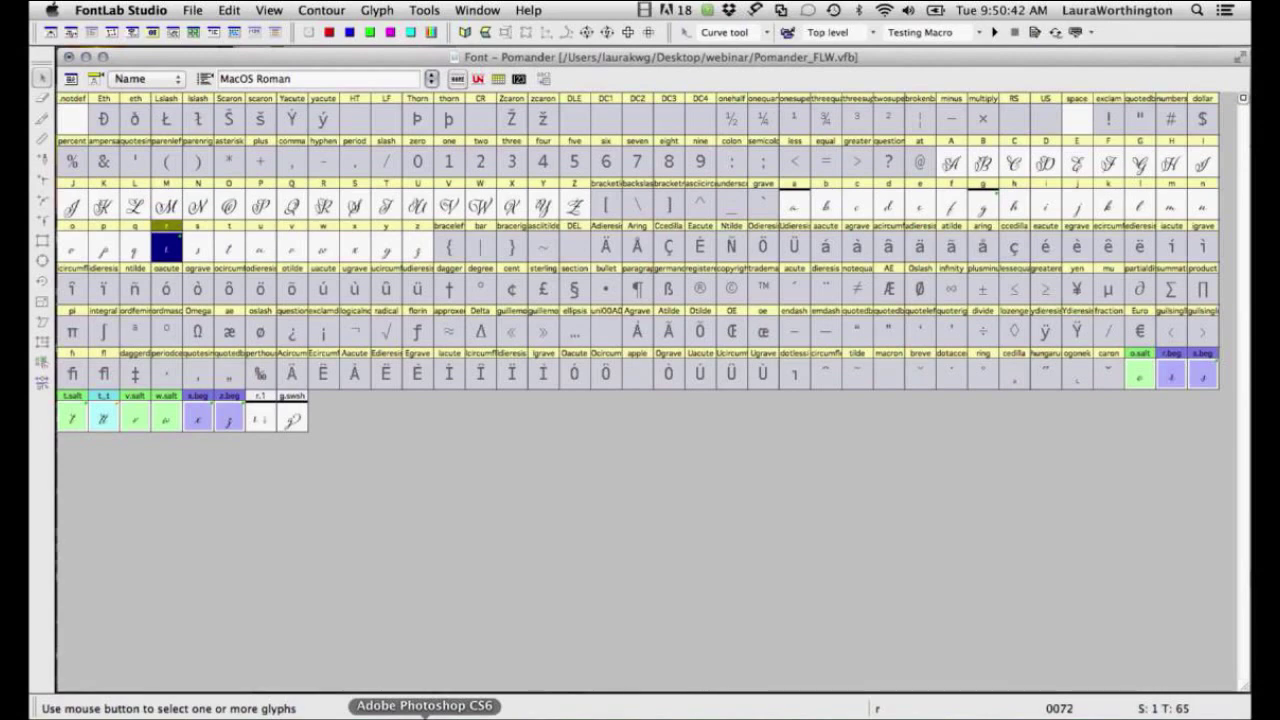
Switch to Adobe Photoshop and browse the stuff_laptop folder for a file to open.
{"action": "left_click", "coordinate": [425, 714]}
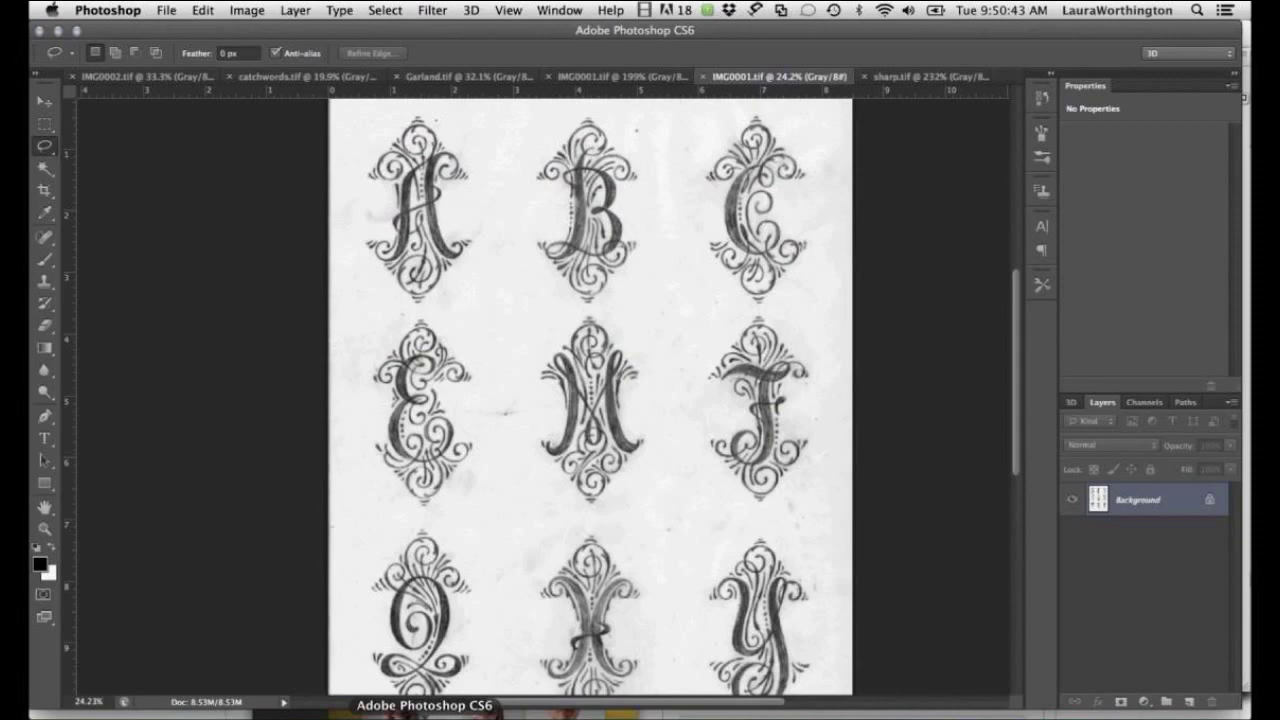
{"action": "key", "text": "super+o"}
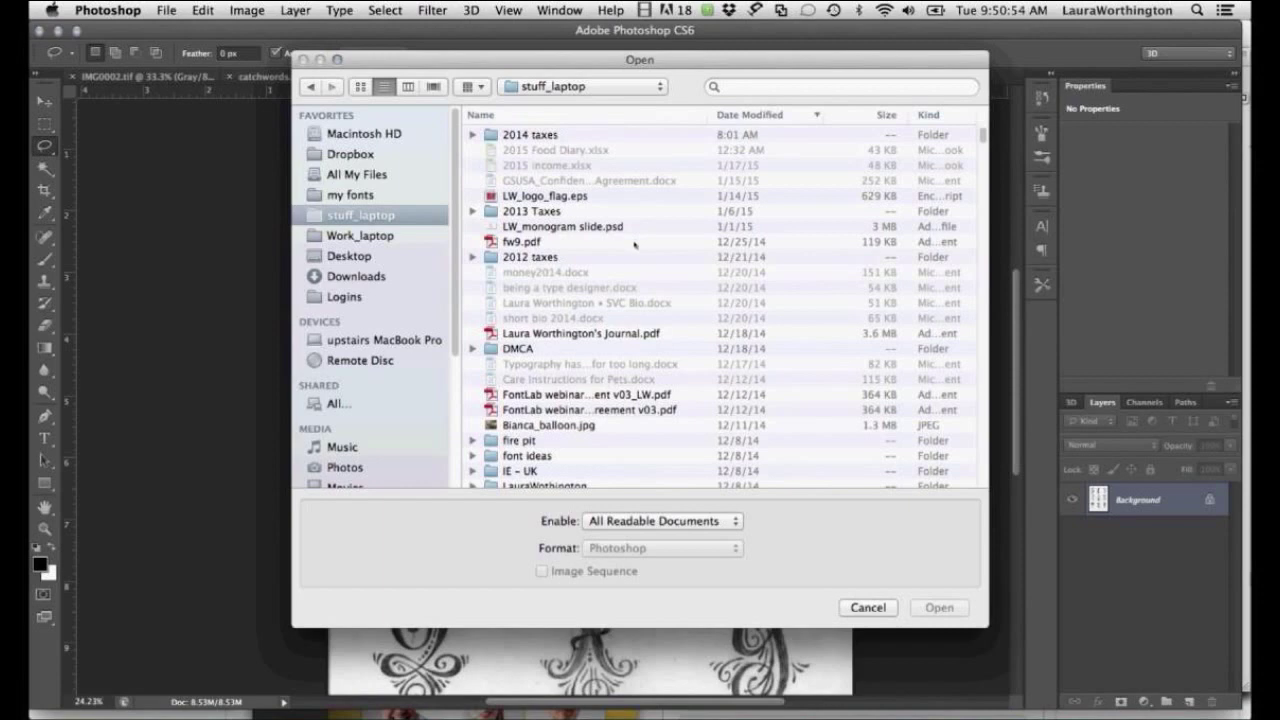
{"action": "scroll", "coordinate": [635, 244], "scroll_direction": "down", "scroll_amount": 1}
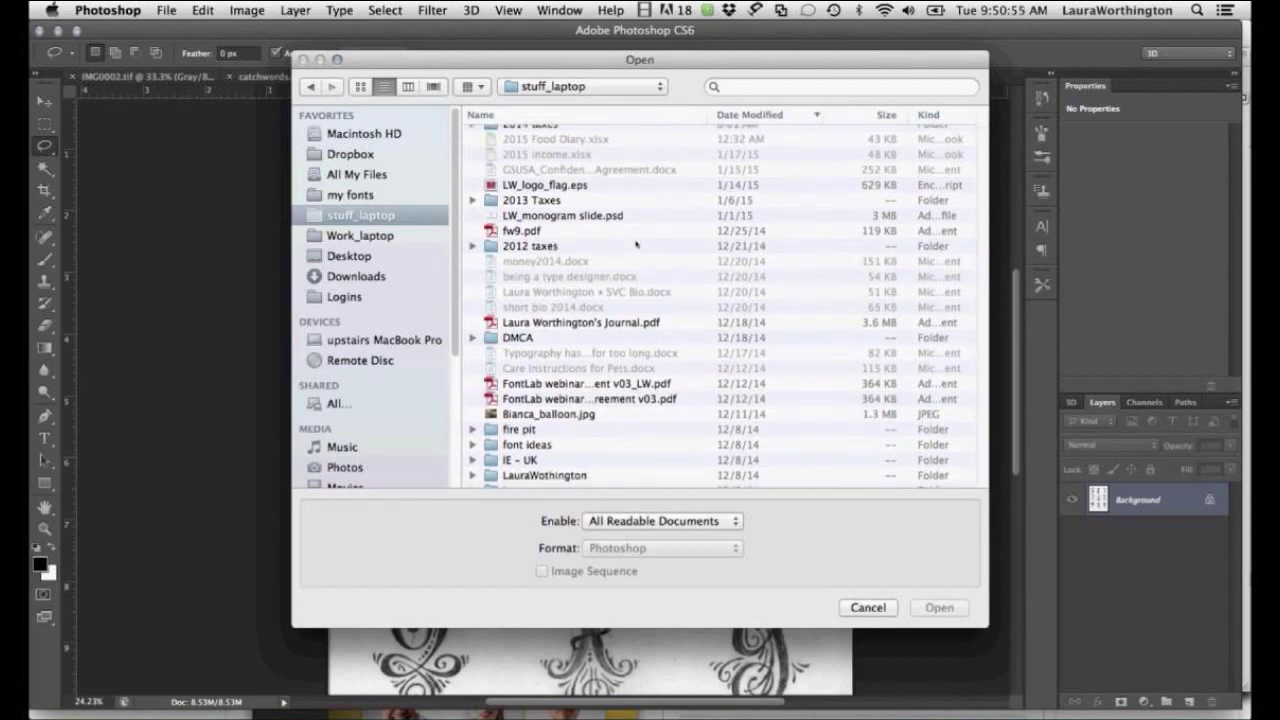
{"action": "scroll", "coordinate": [636, 244], "scroll_direction": "down", "scroll_amount": 5}
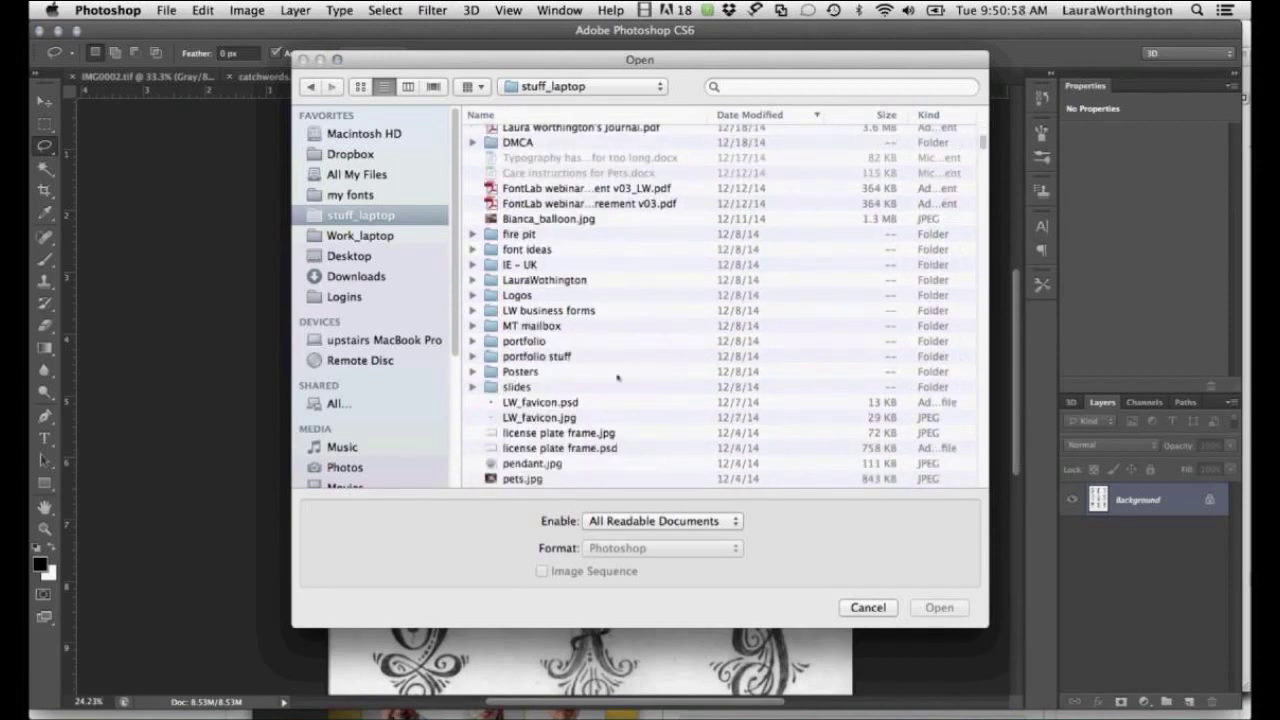
{"action": "scroll", "coordinate": [618, 377], "scroll_direction": "down", "scroll_amount": 3}
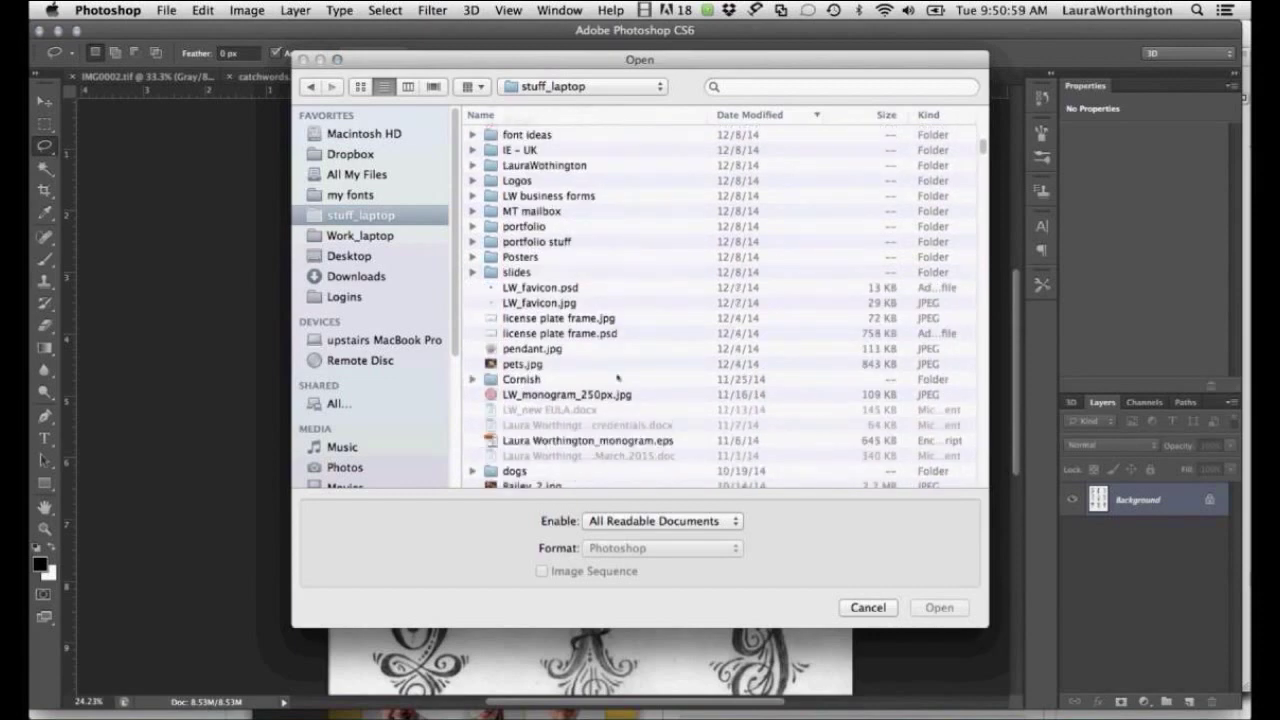
{"action": "scroll", "coordinate": [618, 377], "scroll_direction": "down", "scroll_amount": 2}
{"action": "scroll", "coordinate": [617, 372], "scroll_direction": "up", "scroll_amount": 3}
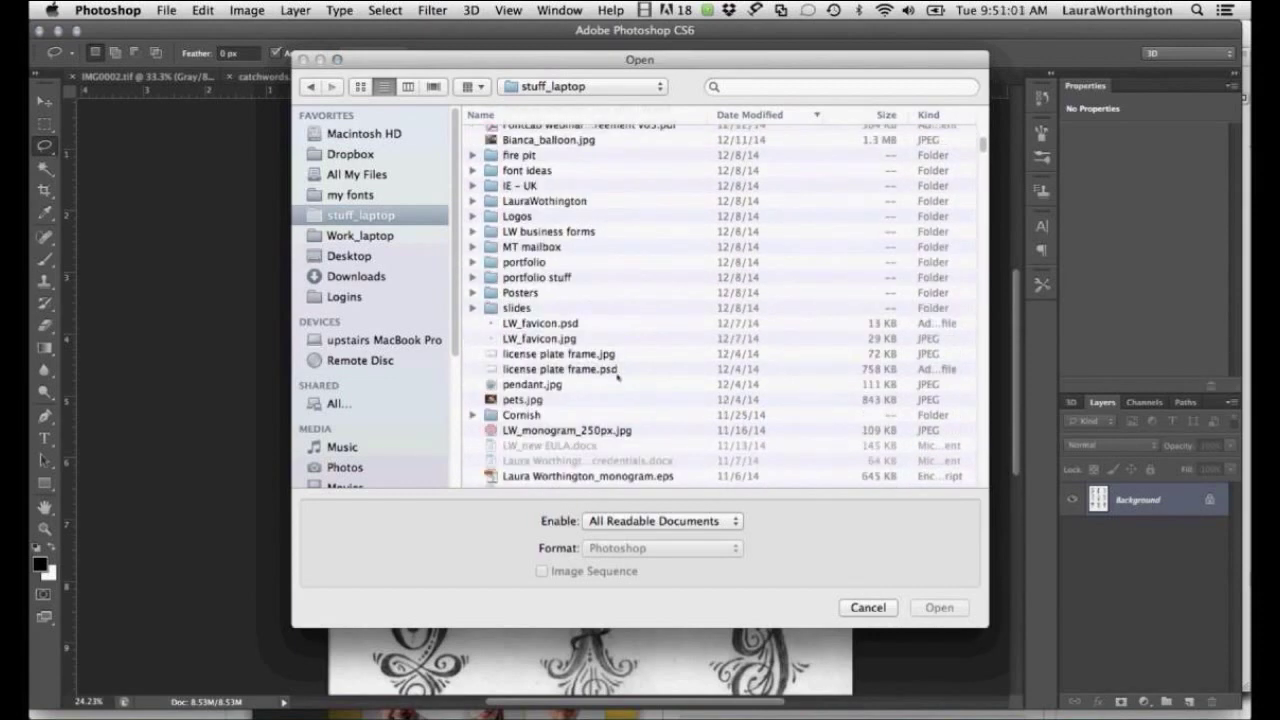
{"action": "scroll", "coordinate": [618, 376], "scroll_direction": "up", "scroll_amount": 4}
{"action": "scroll", "coordinate": [618, 377], "scroll_direction": "up", "scroll_amount": 1}
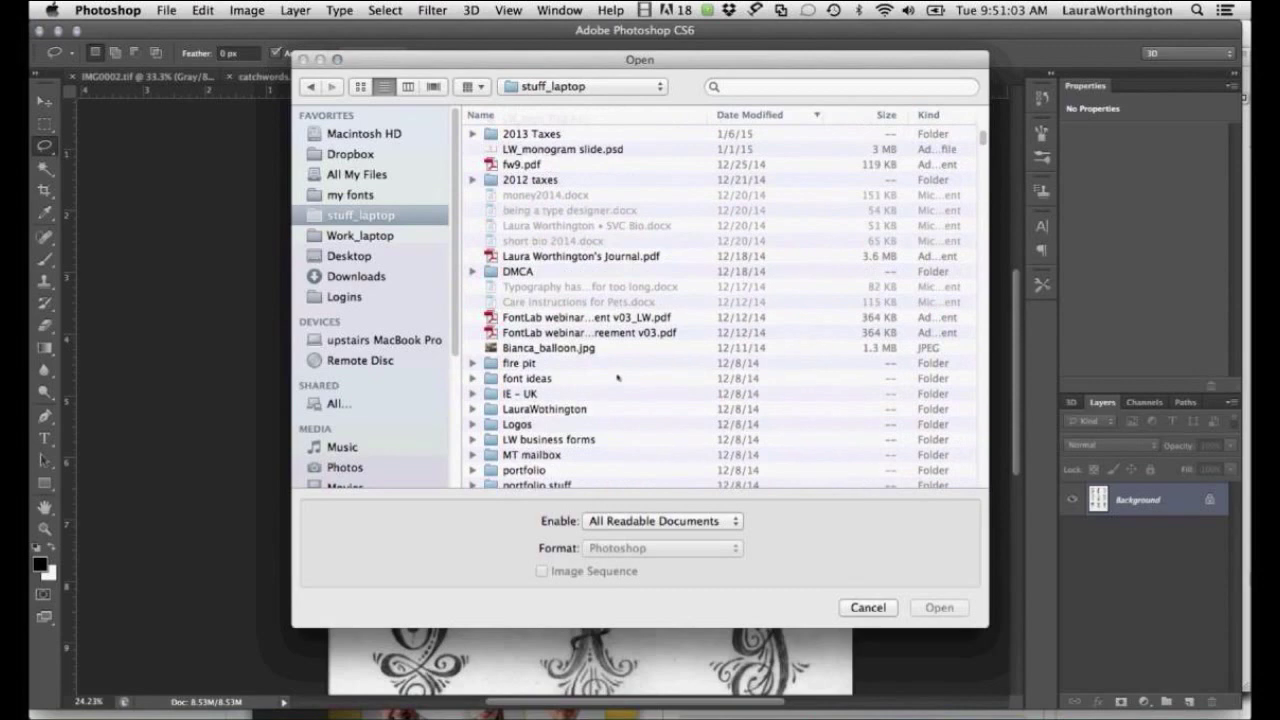
{"action": "scroll", "coordinate": [618, 377], "scroll_direction": "up", "scroll_amount": 2}
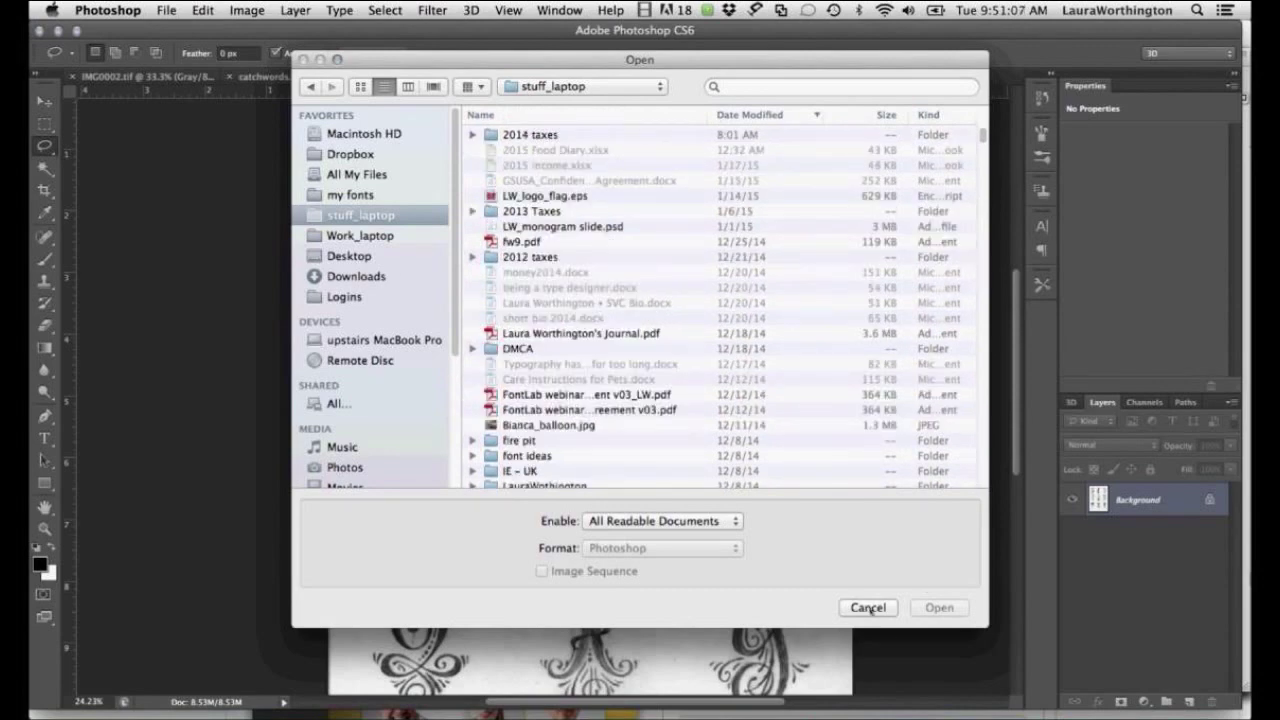
{"action": "left_click", "coordinate": [868, 607]}
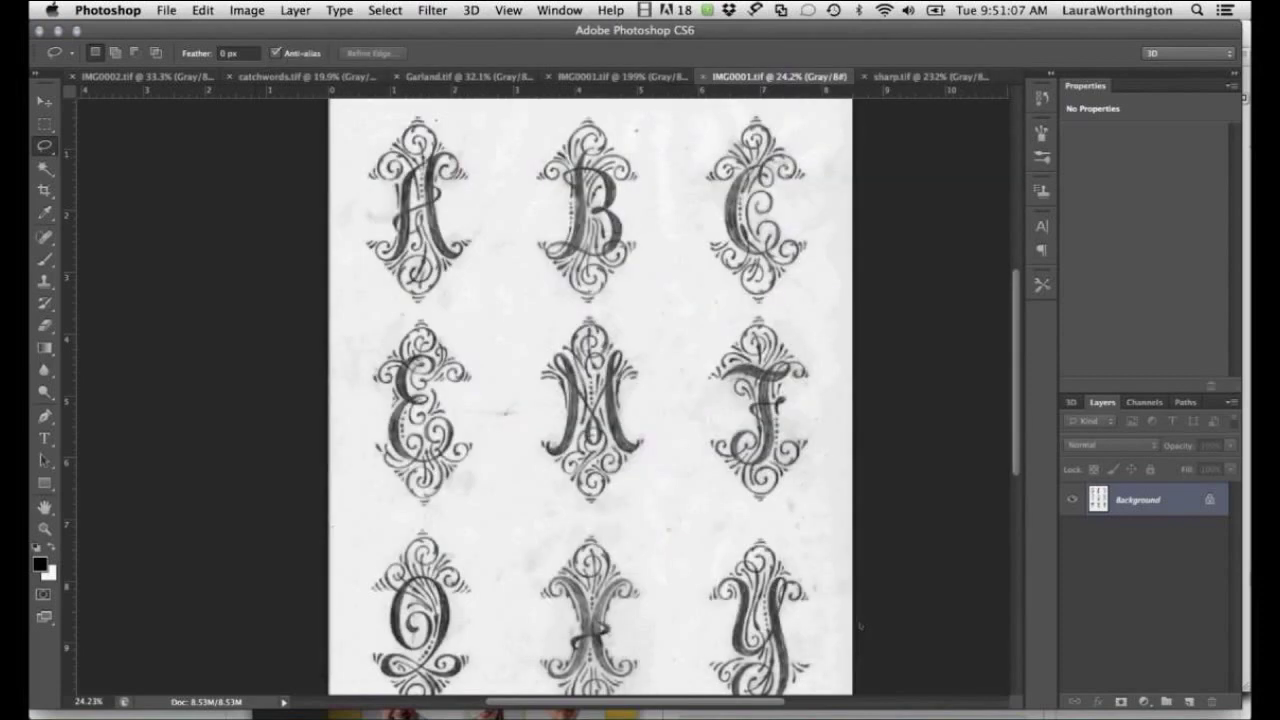
Create a new white RGB document, choose the Brush tool and resize the image to 9000 pixels wide with constrained proportions.
{"action": "key", "text": "super+n"}
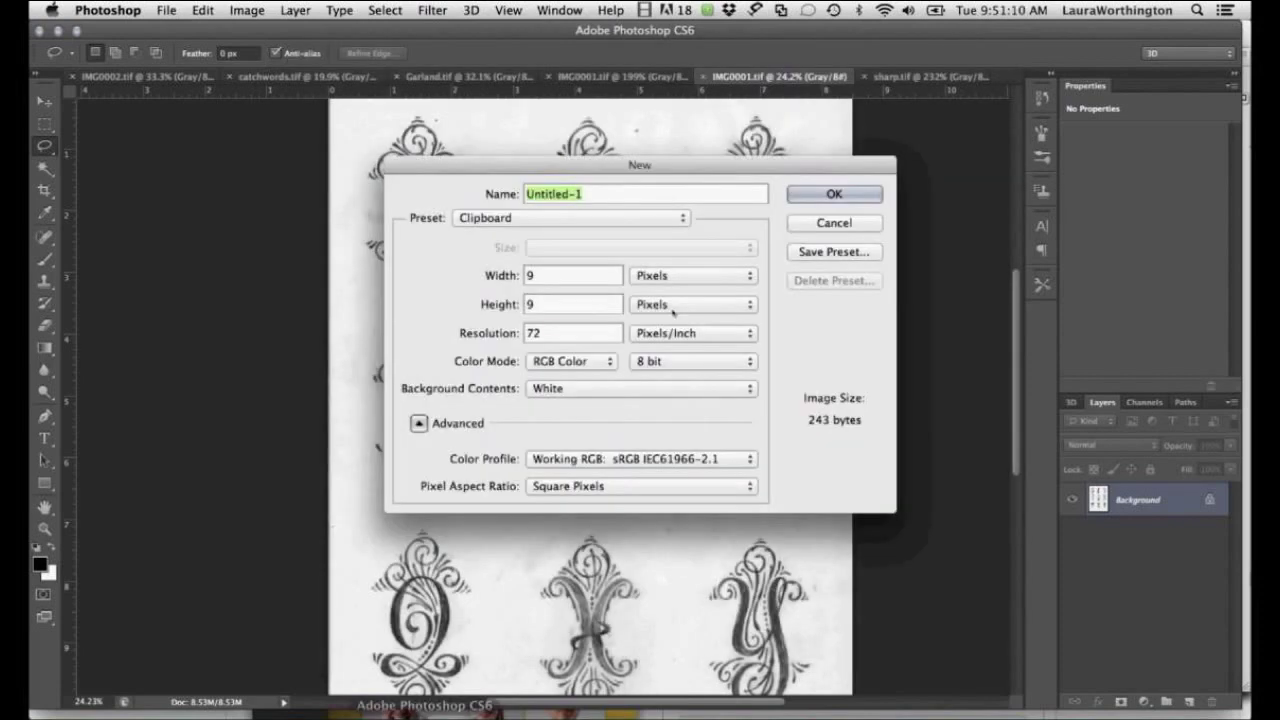
{"action": "key", "text": "Return"}
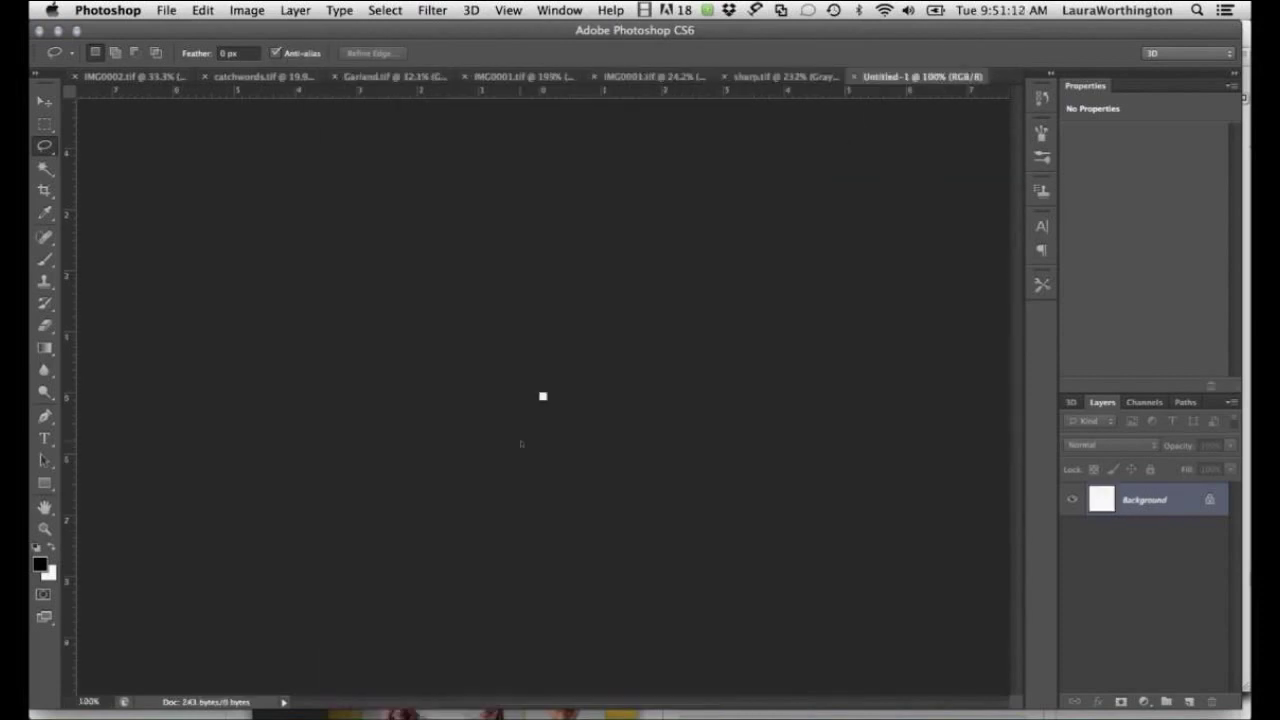
{"action": "key", "text": "b"}
{"action": "key", "text": "super+alt+i"}
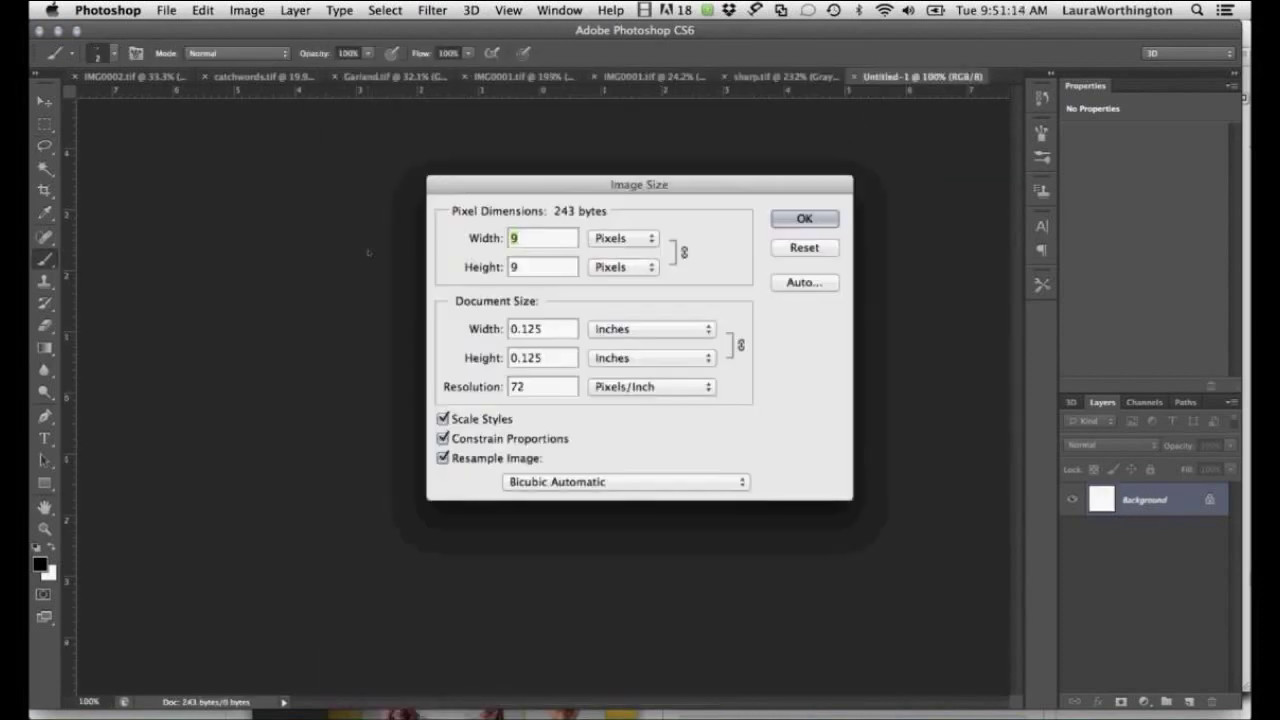
{"action": "type", "text": "9000"}
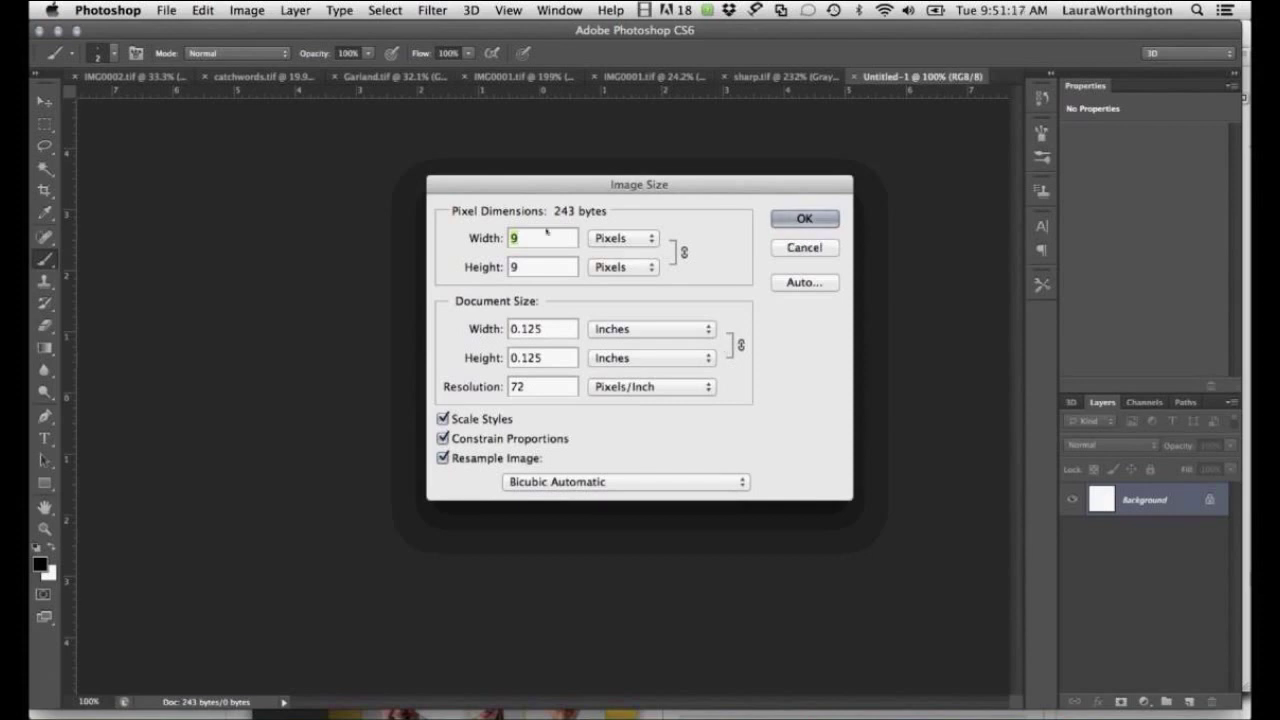
{"action": "key", "text": "Return"}
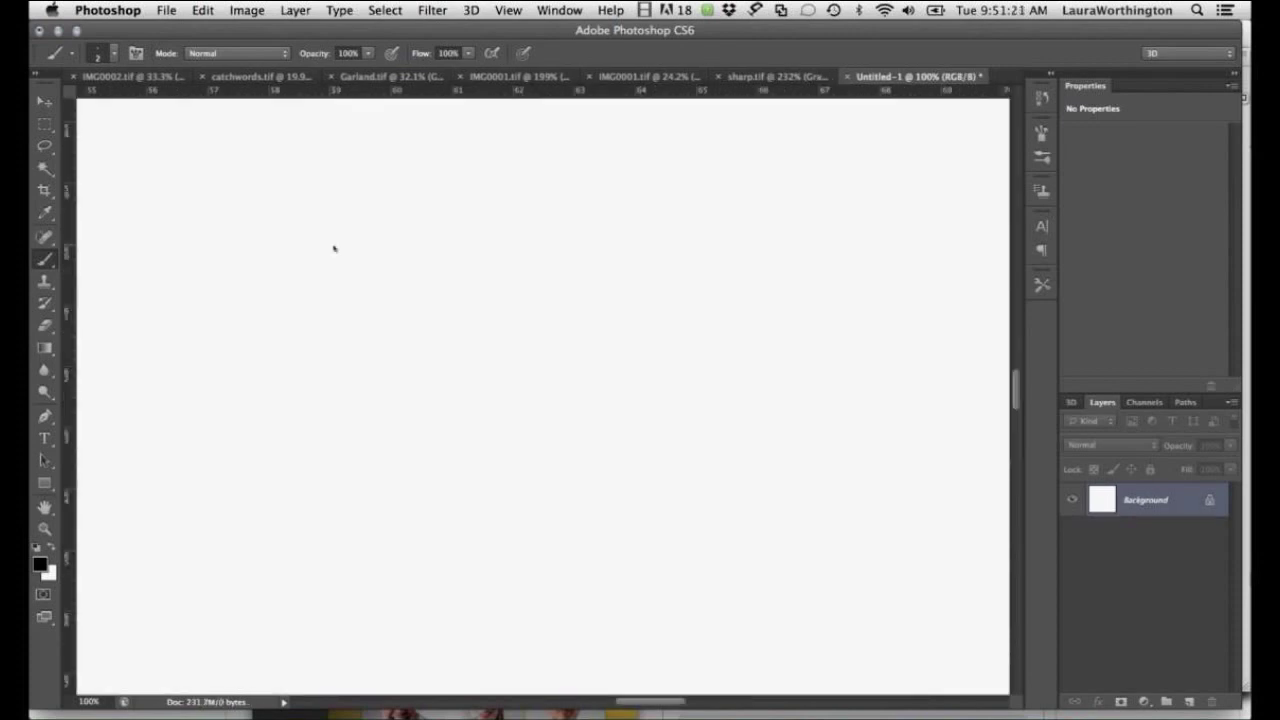
Handwrite the presenter's full name across the canvas in black with a size 2 brush, adding flourishes.
{"action": "mouse_move", "coordinate": [355, 238]}
{"action": "left_mouse_down"}
{"action": "mouse_move", "coordinate": [286, 411]}
{"action": "mouse_move", "coordinate": [211, 448]}
{"action": "mouse_move", "coordinate": [414, 414]}
{"action": "mouse_move", "coordinate": [369, 312]}
{"action": "mouse_move", "coordinate": [399, 292]}
{"action": "mouse_move", "coordinate": [433, 306]}
{"action": "mouse_move", "coordinate": [478, 265]}
{"action": "mouse_move", "coordinate": [504, 292]}
{"action": "left_mouse_up"}
{"action": "mouse_move", "coordinate": [371, 532]}
{"action": "left_mouse_down"}
{"action": "mouse_move", "coordinate": [443, 443]}
{"action": "mouse_move", "coordinate": [504, 521]}
{"action": "mouse_move", "coordinate": [624, 345]}
{"action": "left_mouse_up"}
{"action": "mouse_move", "coordinate": [557, 444]}
{"action": "left_mouse_down"}
{"action": "mouse_move", "coordinate": [568, 489]}
{"action": "mouse_move", "coordinate": [619, 406]}
{"action": "mouse_move", "coordinate": [626, 472]}
{"action": "left_mouse_up"}
{"action": "mouse_move", "coordinate": [690, 304]}
{"action": "left_mouse_down"}
{"action": "mouse_move", "coordinate": [648, 459]}
{"action": "mouse_move", "coordinate": [667, 454]}
{"action": "mouse_move", "coordinate": [714, 336]}
{"action": "left_mouse_up"}
{"action": "mouse_move", "coordinate": [706, 414]}
{"action": "left_mouse_down"}
{"action": "mouse_move", "coordinate": [734, 440]}
{"action": "mouse_move", "coordinate": [766, 406]}
{"action": "mouse_move", "coordinate": [816, 420]}
{"action": "mouse_move", "coordinate": [809, 363]}
{"action": "mouse_move", "coordinate": [852, 395]}
{"action": "left_mouse_up"}
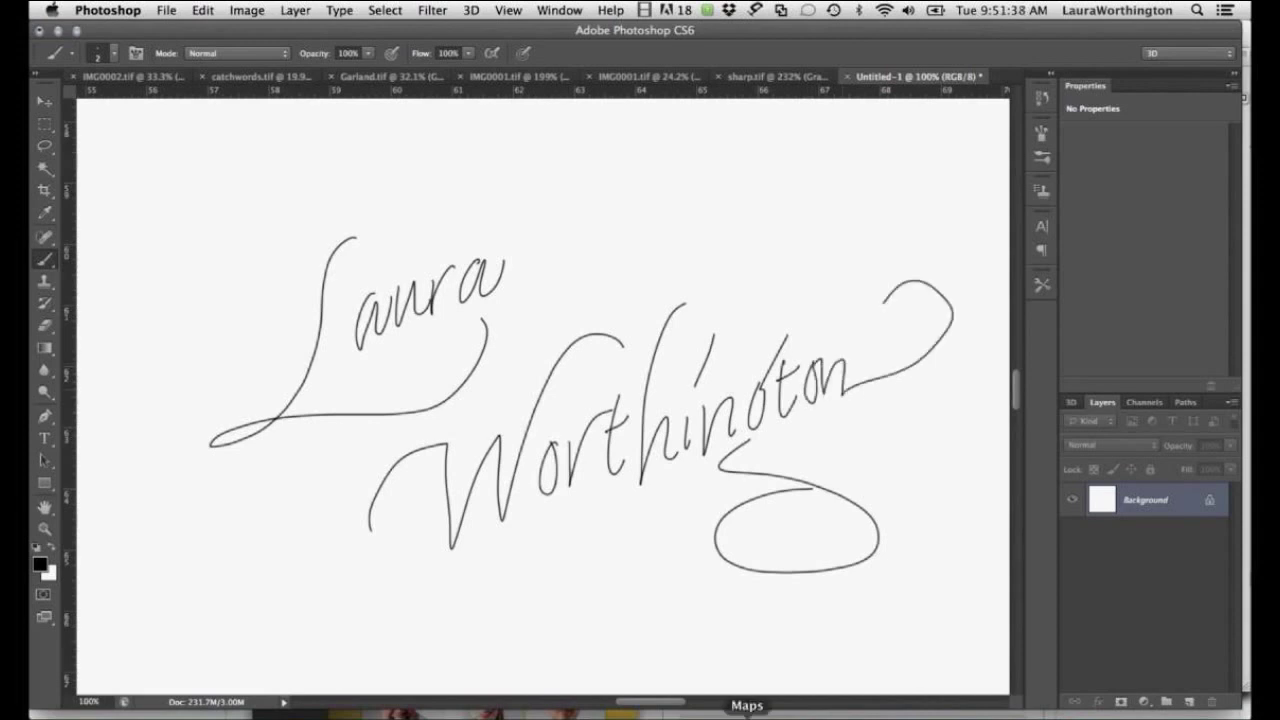
{"action": "key", "text": "i"}
{"action": "key", "text": "shift+BackSpace"}
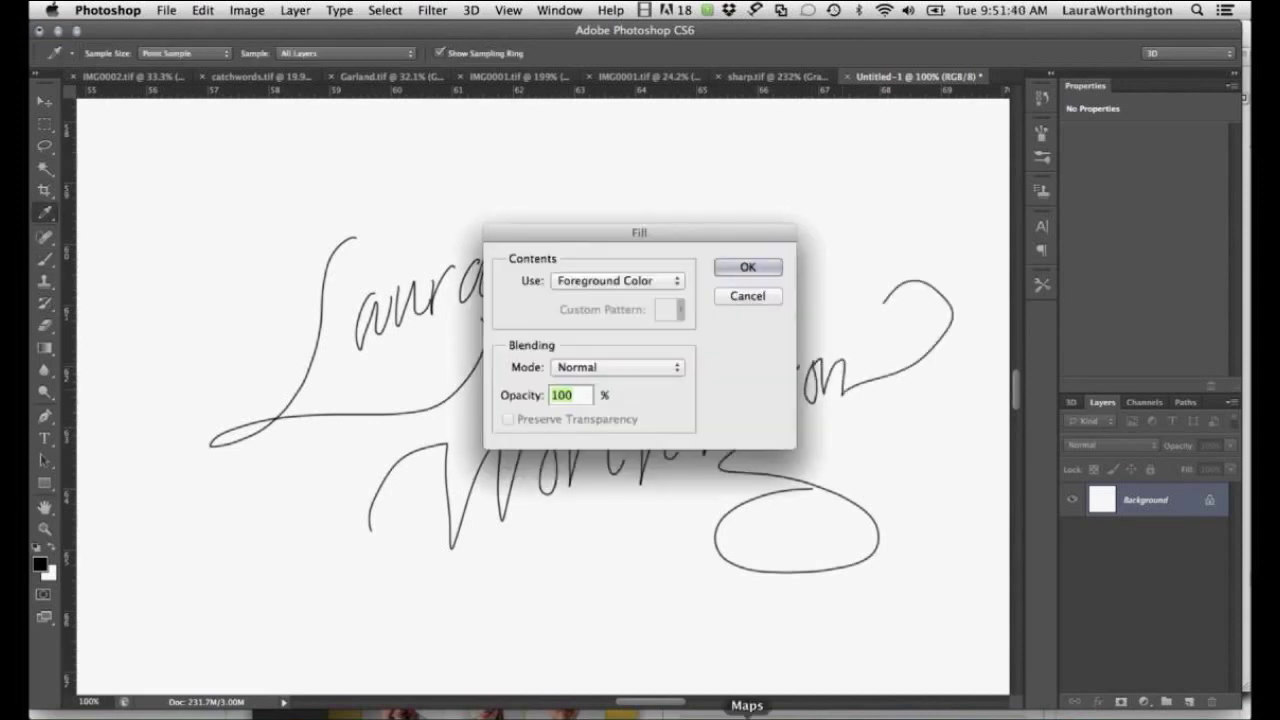
{"action": "left_click", "coordinate": [770, 269]}
{"action": "key", "text": "b"}
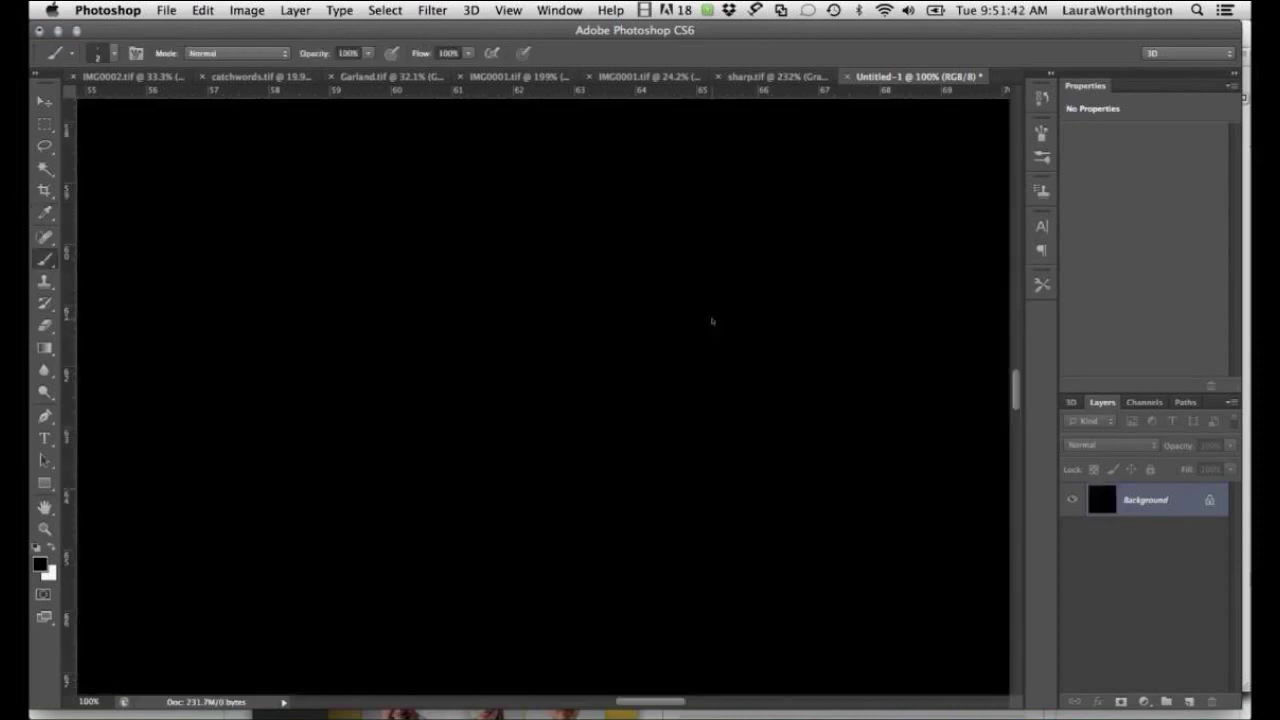
{"action": "key", "text": "ctrl+z"}
Clear the handwriting by filling the canvas with white.
{"action": "key", "text": "x"}
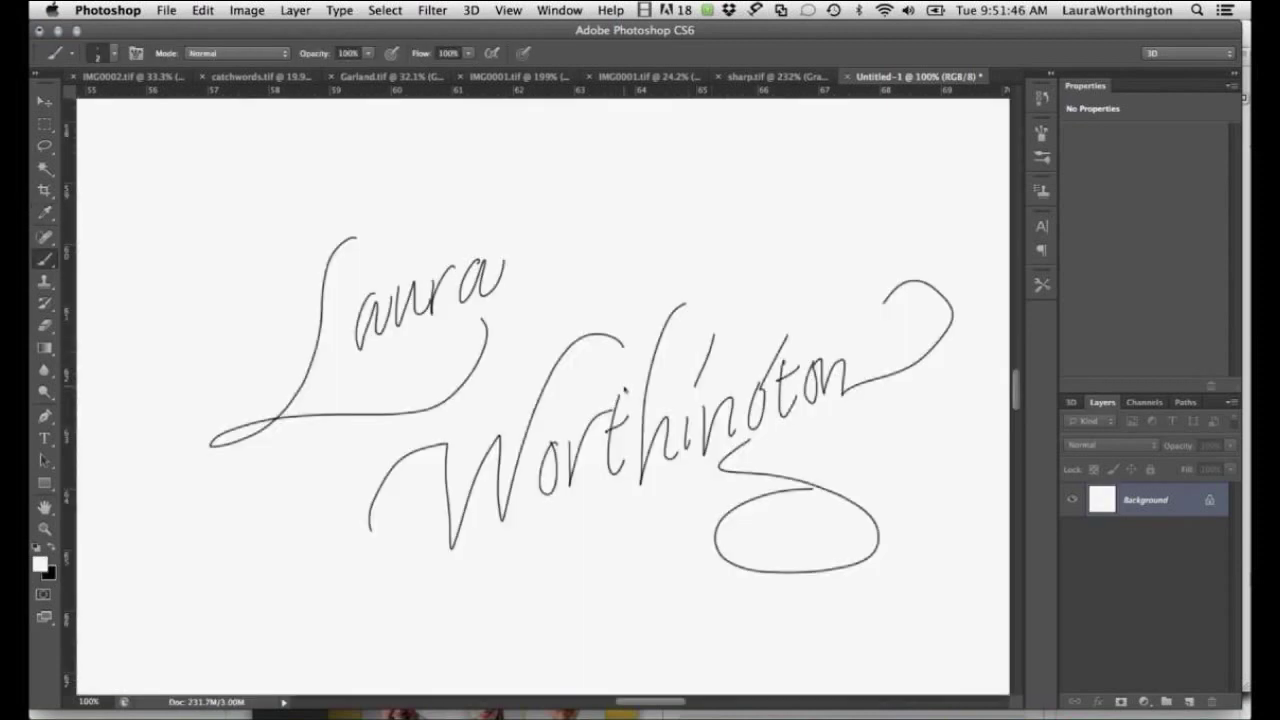
{"action": "key", "text": "shift+BackSpace"}
{"action": "left_click", "coordinate": [724, 272]}
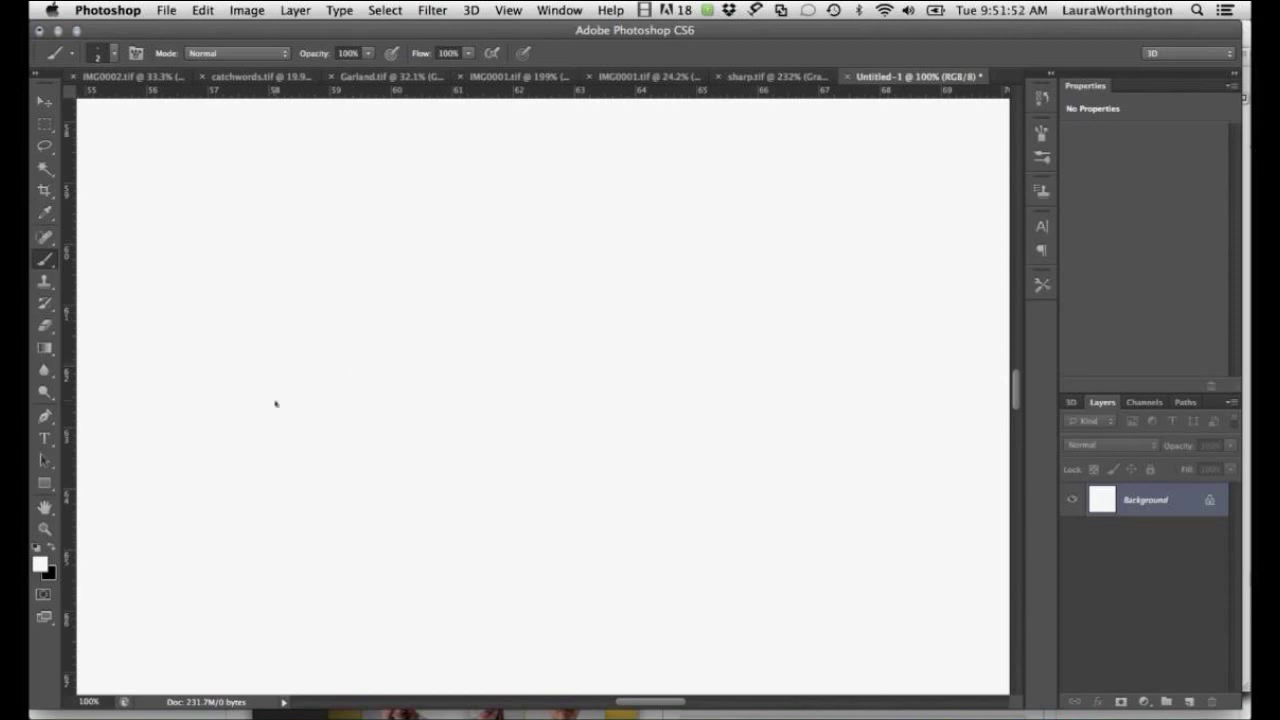
Handwrite "Hello!" in black with the size 2 brush and finish it with a looping underline flourish.
{"action": "key", "text": "x"}
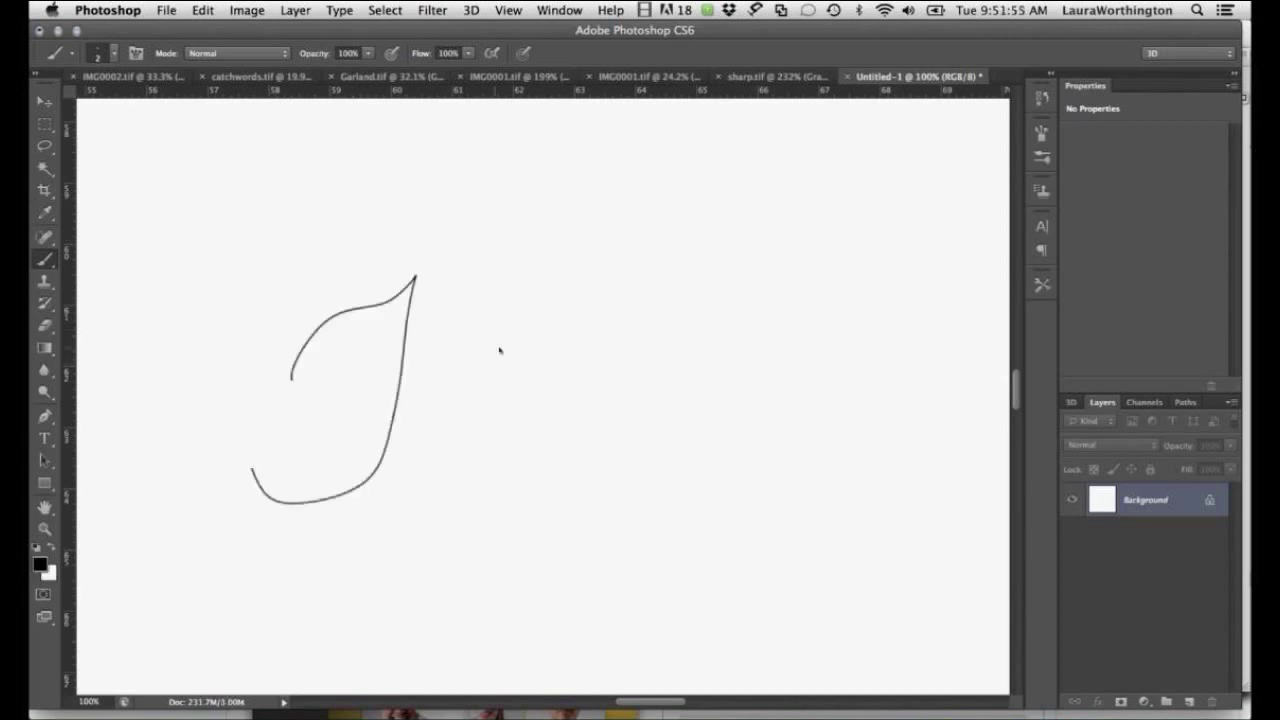
{"action": "key", "text": "super+z"}
{"action": "mouse_move", "coordinate": [345, 390]}
{"action": "left_mouse_down"}
{"action": "mouse_move", "coordinate": [426, 424]}
{"action": "mouse_move", "coordinate": [320, 467]}
{"action": "left_mouse_up"}
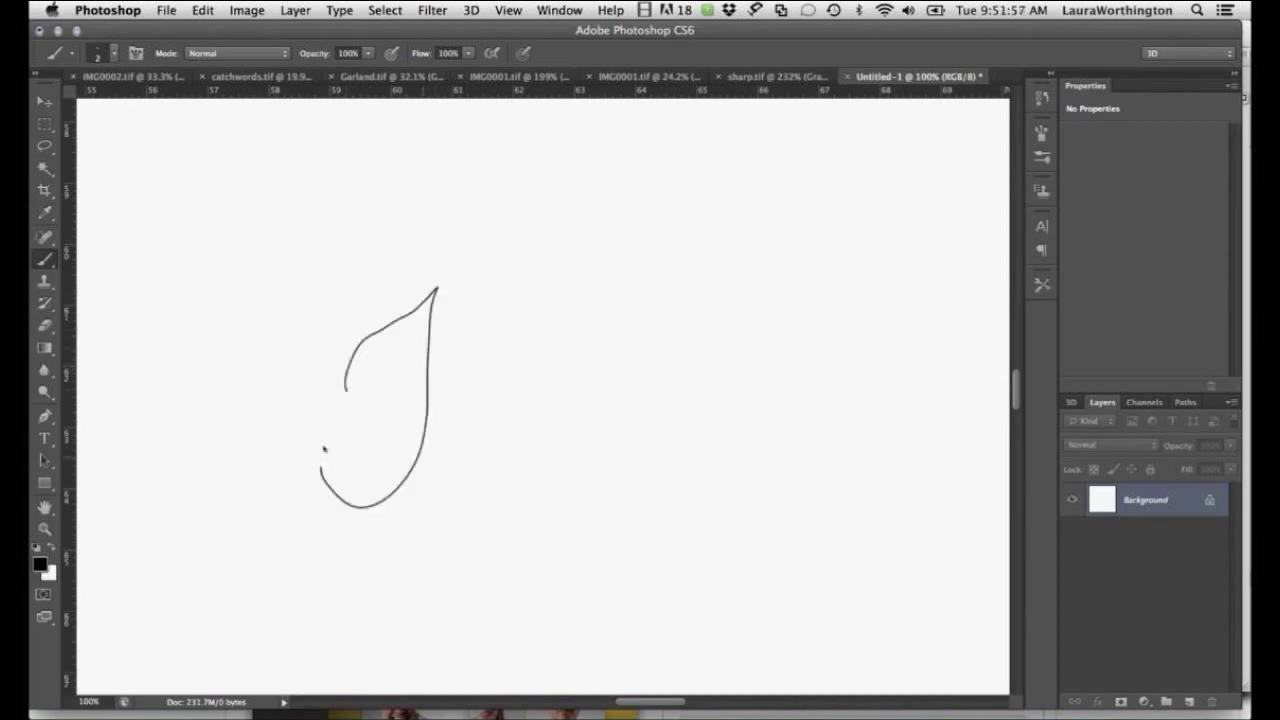
{"action": "mouse_move", "coordinate": [517, 209]}
{"action": "left_mouse_down"}
{"action": "mouse_move", "coordinate": [466, 434]}
{"action": "mouse_move", "coordinate": [514, 482]}
{"action": "left_mouse_up"}
{"action": "mouse_move", "coordinate": [358, 445]}
{"action": "left_mouse_down"}
{"action": "mouse_move", "coordinate": [518, 372]}
{"action": "mouse_move", "coordinate": [542, 374]}
{"action": "left_mouse_up"}
{"action": "mouse_move", "coordinate": [589, 242]}
{"action": "left_mouse_down"}
{"action": "mouse_move", "coordinate": [564, 392]}
{"action": "mouse_move", "coordinate": [588, 390]}
{"action": "left_mouse_up"}
{"action": "left_click_drag", "start_coordinate": [620, 334], "coordinate": [626, 328]}
{"action": "left_click_drag", "start_coordinate": [681, 214], "coordinate": [656, 345]}
{"action": "left_click", "coordinate": [656, 358]}
{"action": "left_click_drag", "start_coordinate": [446, 490], "coordinate": [684, 358]}
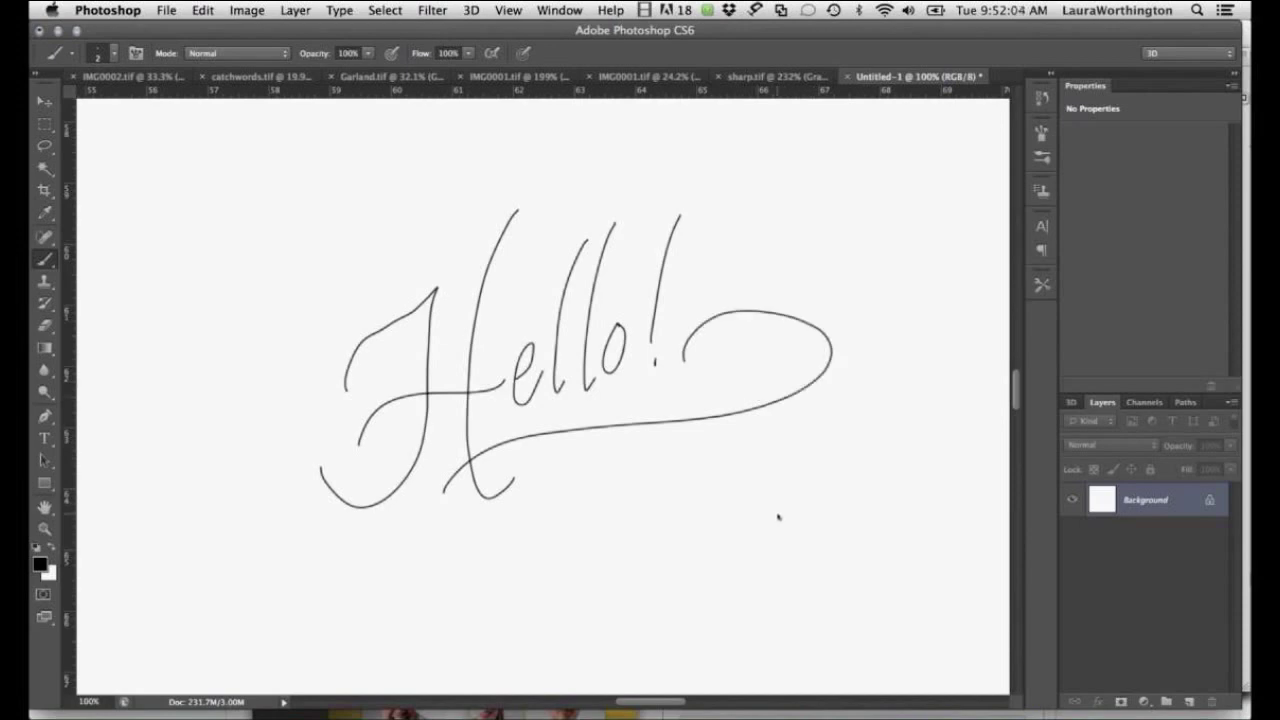
Check the webinar chat in AnyMeeting, and return to FontLab Studio to open the r glyph.
{"action": "key", "text": "super+Tab"}
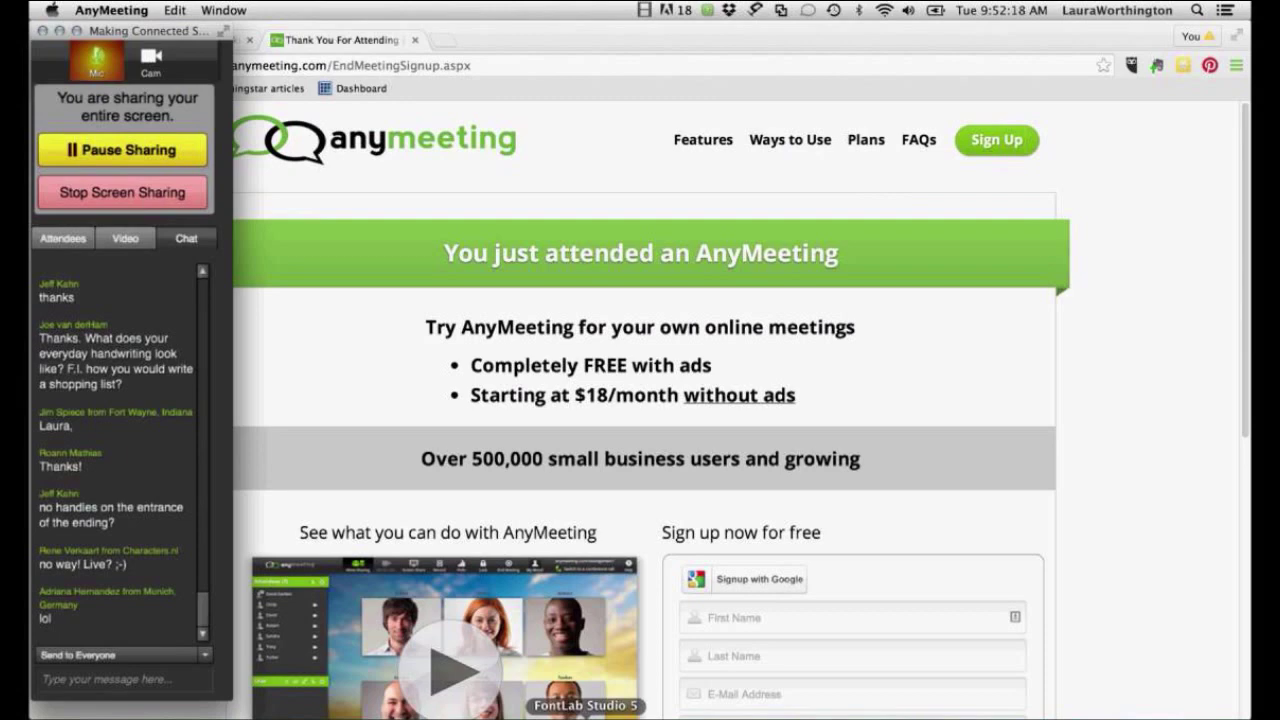
{"action": "left_click", "coordinate": [585, 715]}
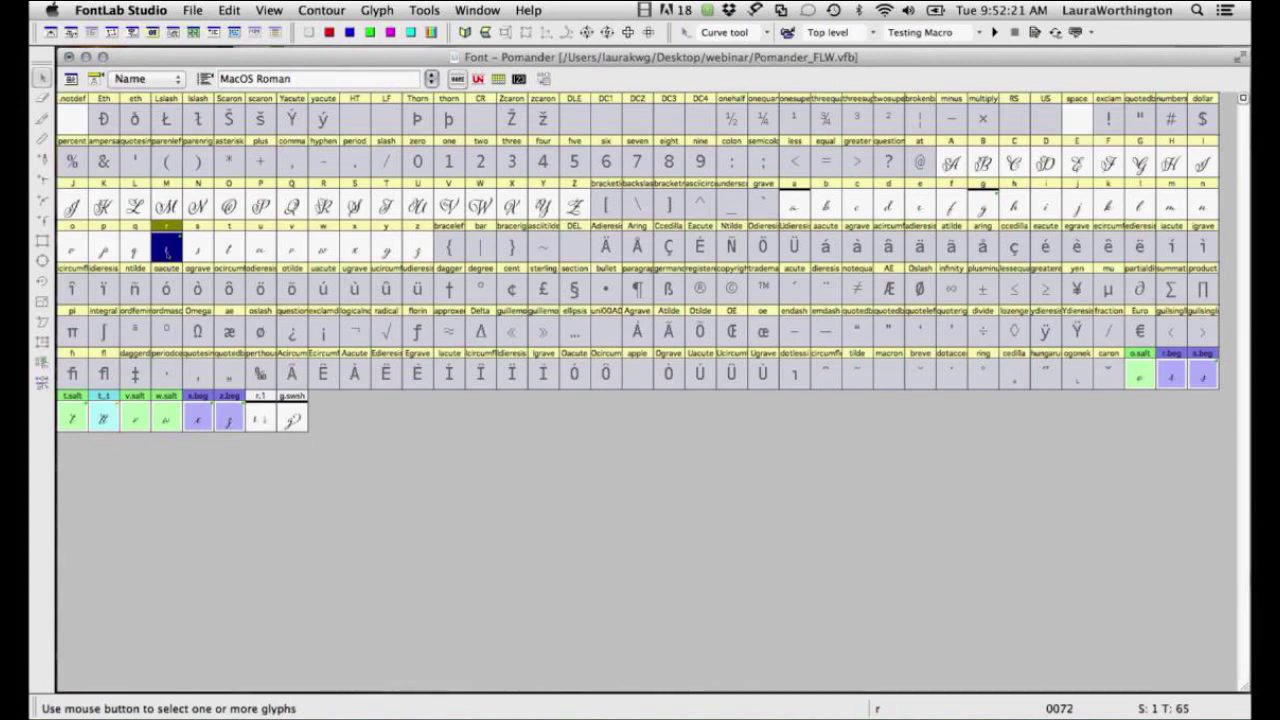
{"action": "double_click", "coordinate": [166, 250]}
Remove the straight edge from the r's entry stroke and copy the exit stroke's rounded cap, rotated 180 degrees.
{"action": "left_click_drag", "start_coordinate": [620, 433], "coordinate": [304, 421]}
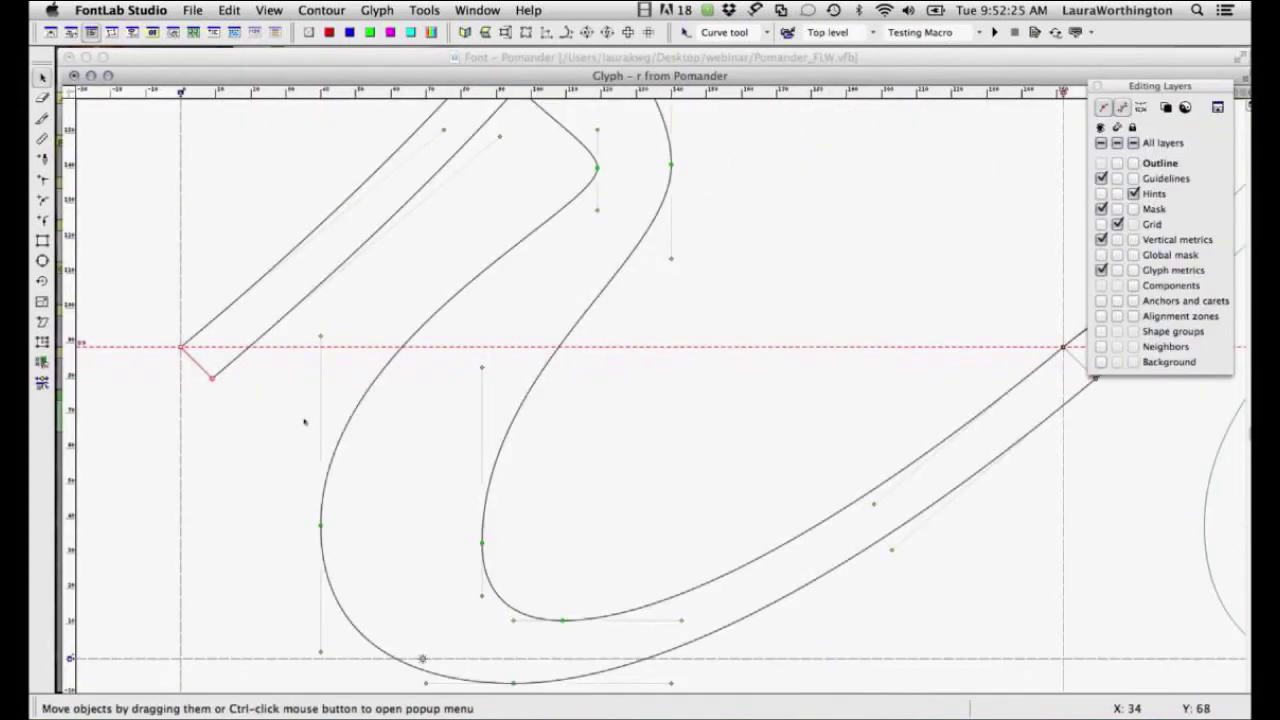
{"action": "scroll", "coordinate": [917, 283], "scroll_direction": "right", "scroll_amount": 2}
{"action": "left_click_drag", "start_coordinate": [950, 390], "coordinate": [1035, 465]}
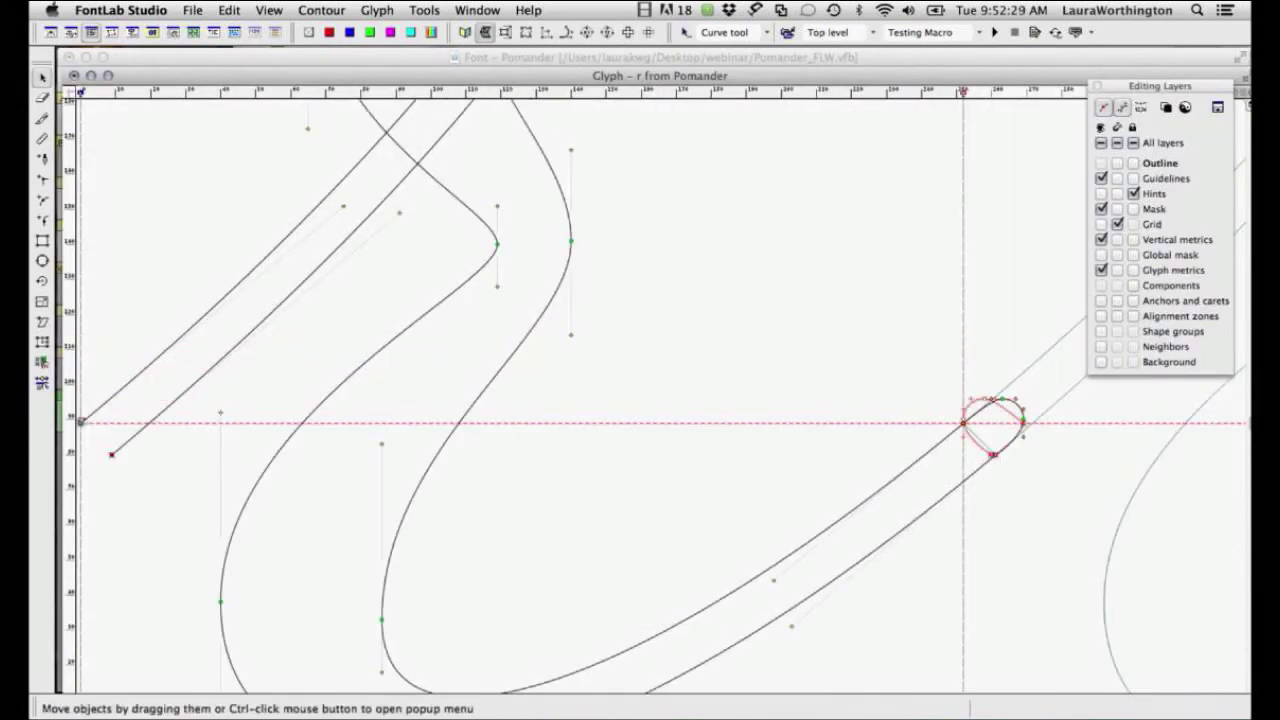
{"action": "left_click", "coordinate": [484, 32]}
{"action": "key", "text": "super+x"}
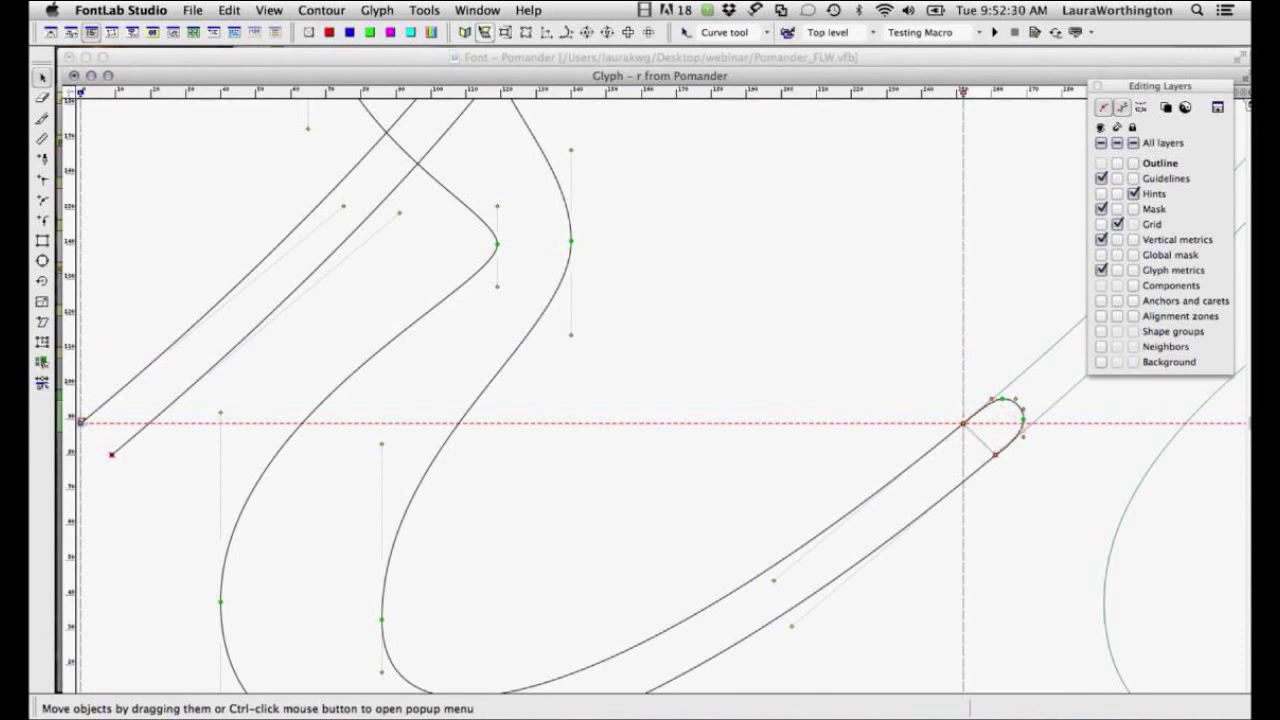
Move the rotated cap onto the r's entry stroke so its two ends meet the stroke's open end nodes.
{"action": "scroll", "coordinate": [848, 400], "scroll_direction": "left", "scroll_amount": 6}
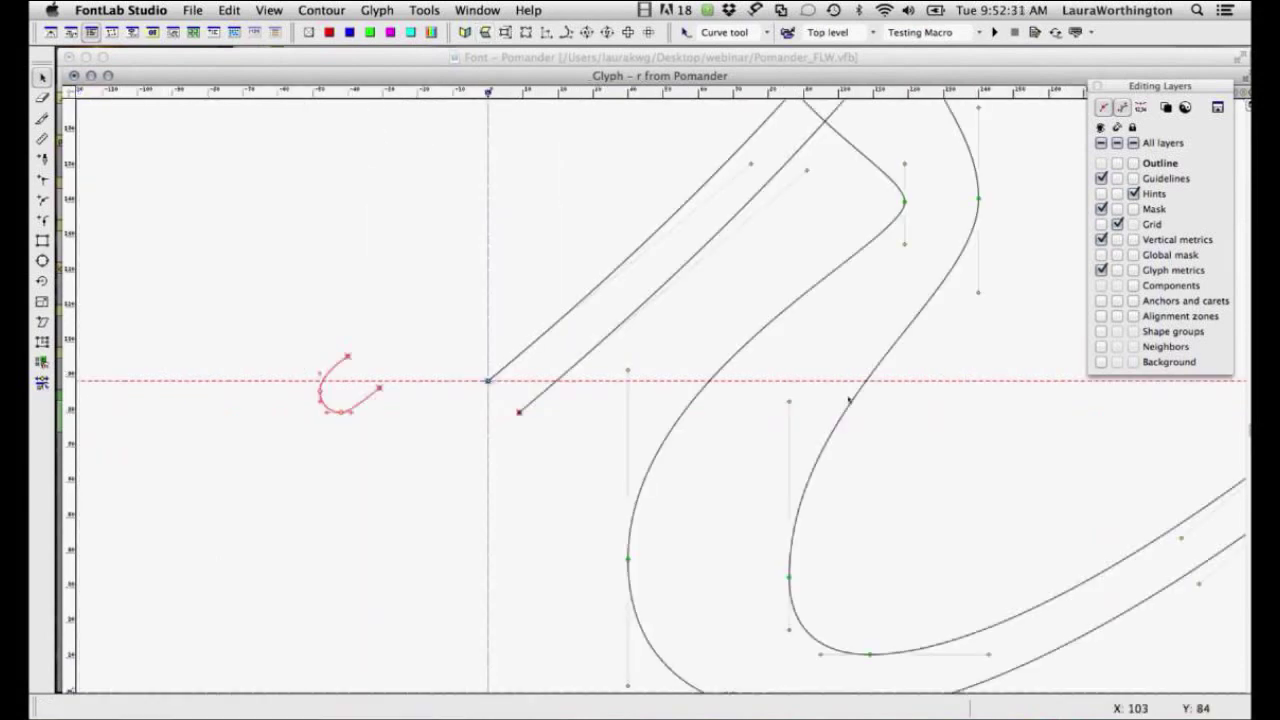
{"action": "scroll", "coordinate": [848, 400], "scroll_direction": "right", "scroll_amount": 1}
{"action": "key", "text": "shift+Right"}
{"action": "key", "text": "shift+Right"}
{"action": "key", "text": "shift+Right"}
{"action": "key", "text": "shift+Right"}
{"action": "key", "text": "Left"}
{"action": "key", "text": "Down"}
{"action": "key", "text": "Down"}
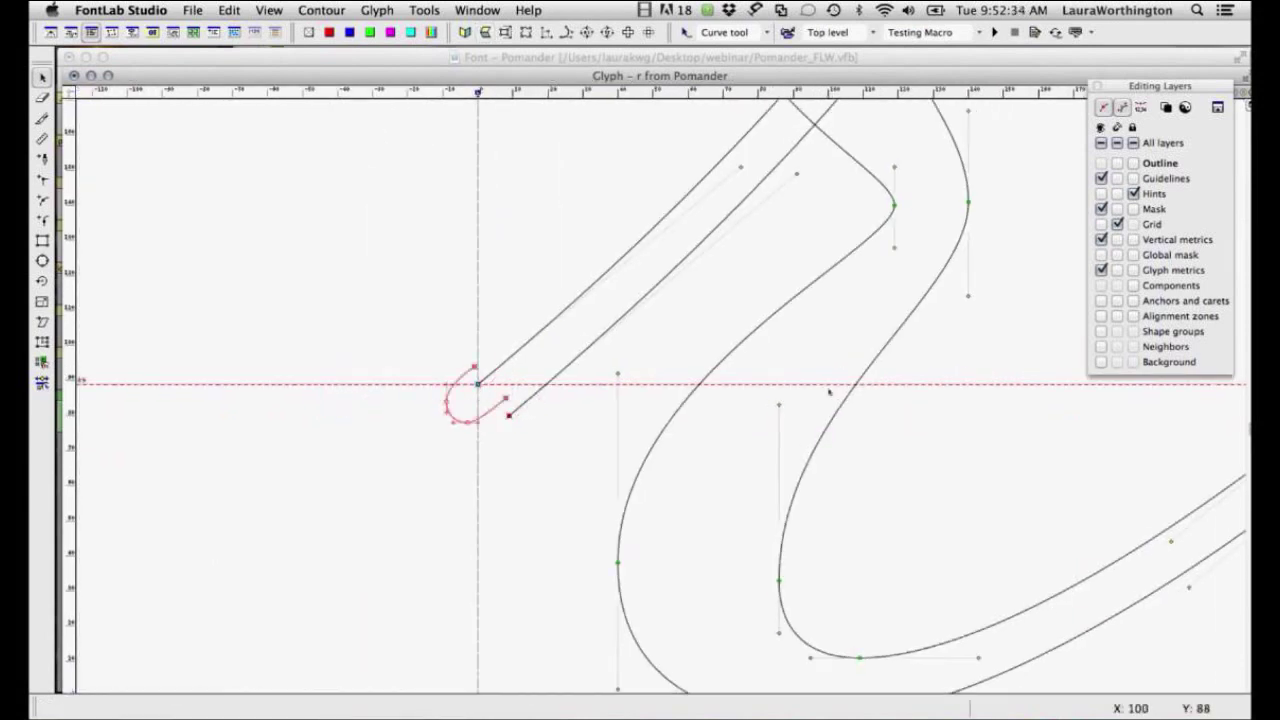
{"action": "key", "text": "Down"}
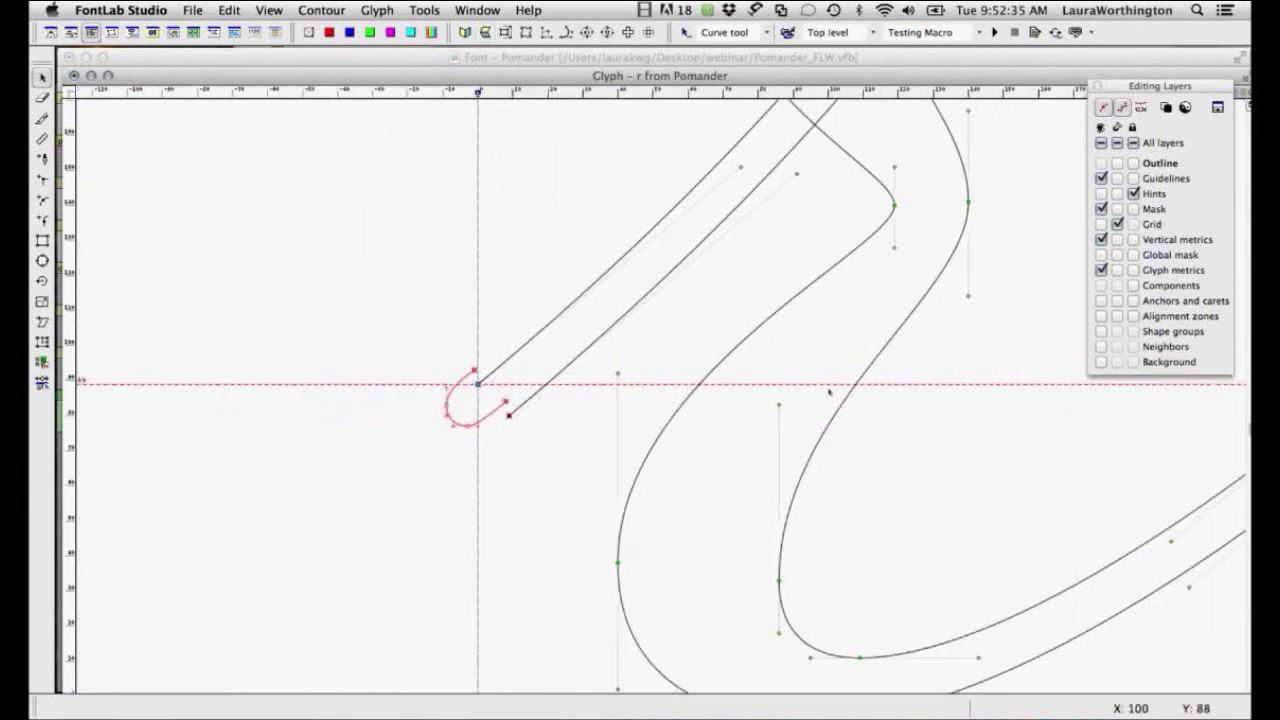
{"action": "key", "text": "Down"}
{"action": "key", "text": "Down"}
{"action": "key", "text": "Down"}
{"action": "key", "text": "Down"}
{"action": "key", "text": "Right"}
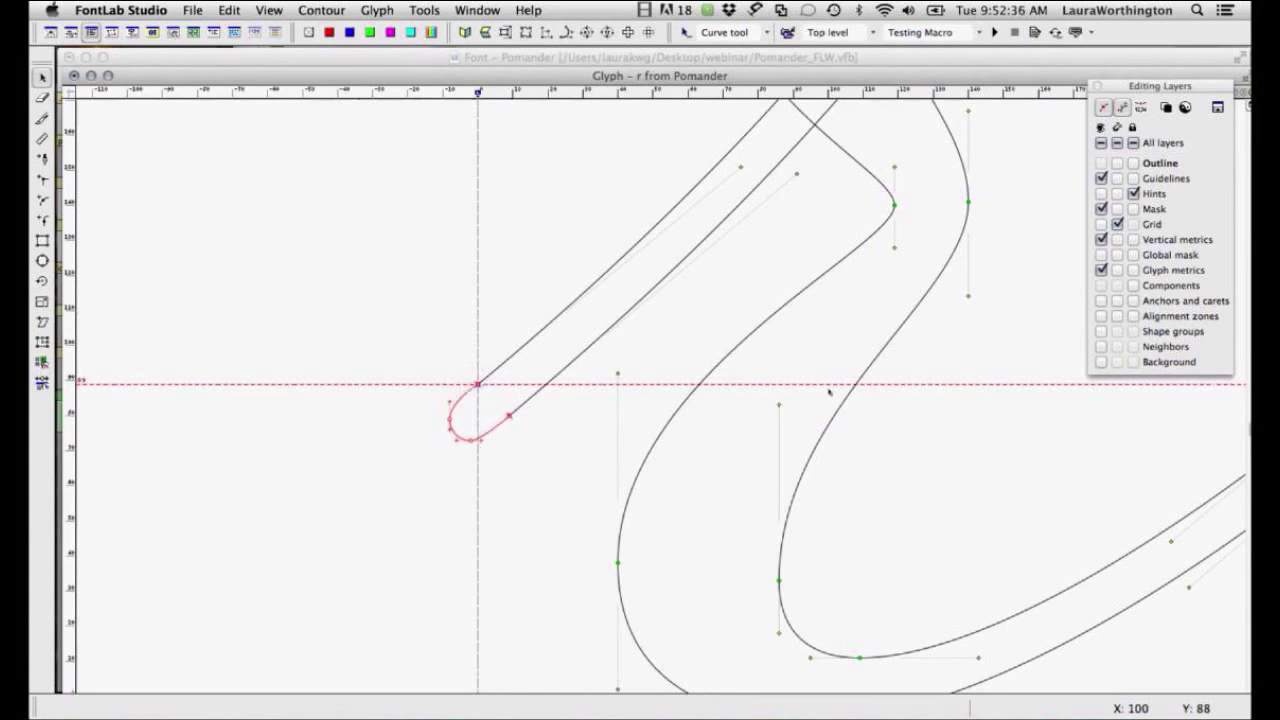
{"action": "left_click", "coordinate": [423, 370]}
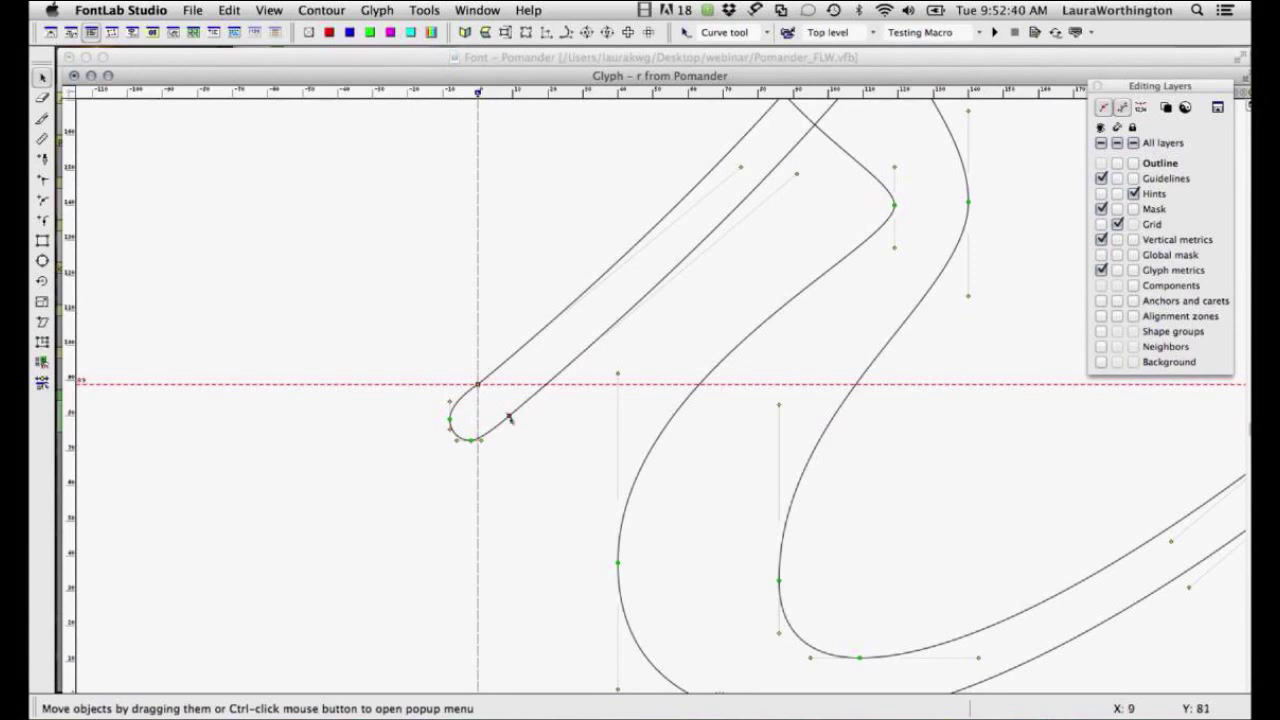
Join the cap's lower end node to the r's entry stroke, and select the whole outline to check the contour.
{"action": "left_click_drag", "start_coordinate": [509, 416], "coordinate": [509, 416]}
{"action": "left_click", "coordinate": [509, 416]}
{"action": "left_click", "coordinate": [511, 420]}
{"action": "left_click", "coordinate": [509, 416]}
{"action": "key", "text": "super+a"}
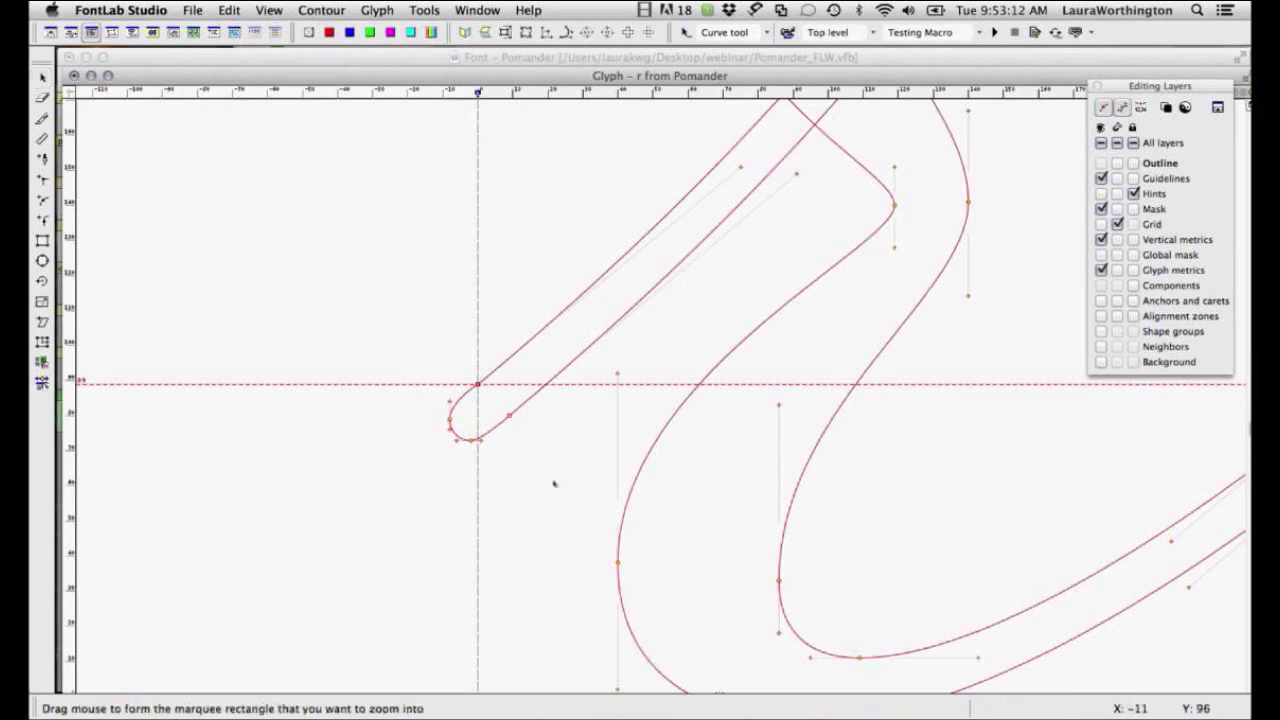
{"action": "key", "text": "super+space"}
{"action": "left_click_drag", "start_coordinate": [412, 342], "coordinate": [572, 490]}
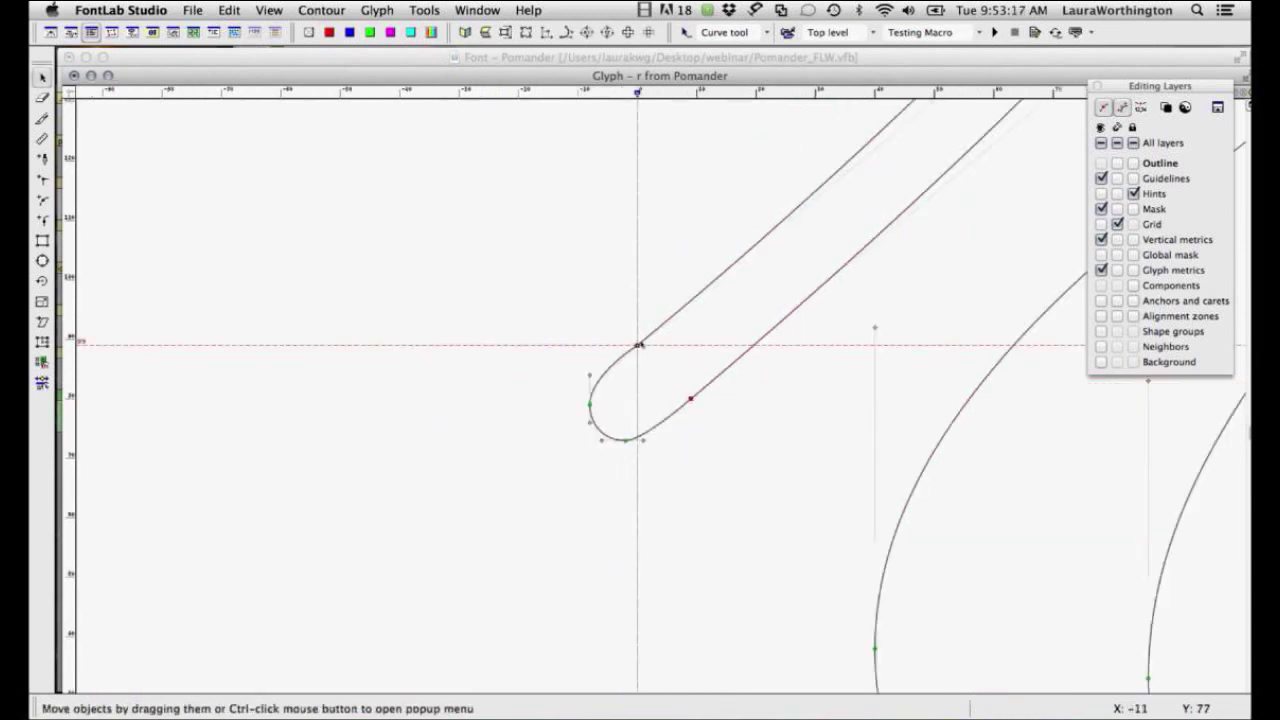
Try a smooth handle on the node where the cap's upper end meets the entry stroke, and retract it.
{"action": "left_click", "coordinate": [637, 347]}
{"action": "left_click", "coordinate": [590, 379]}
{"action": "left_click", "coordinate": [671, 451]}
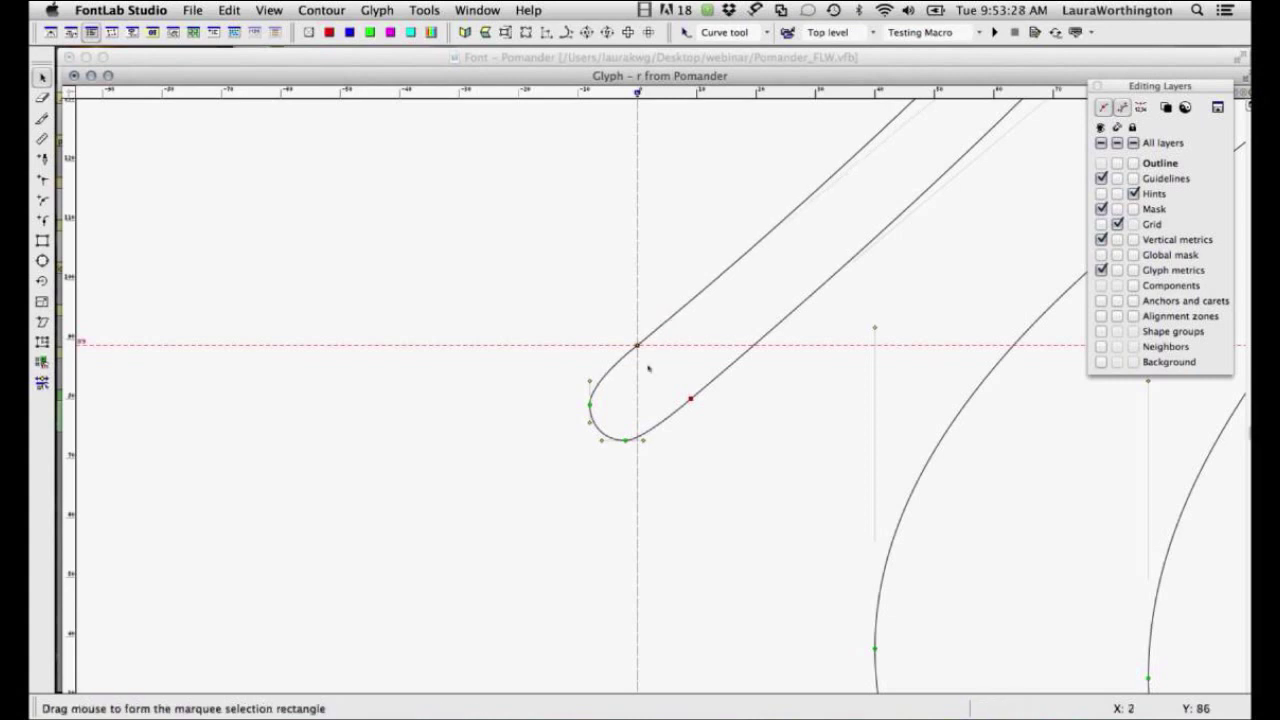
{"action": "left_click_drag", "start_coordinate": [643, 341], "coordinate": [617, 376]}
{"action": "scroll", "coordinate": [670, 359], "scroll_direction": "up", "scroll_amount": 1}
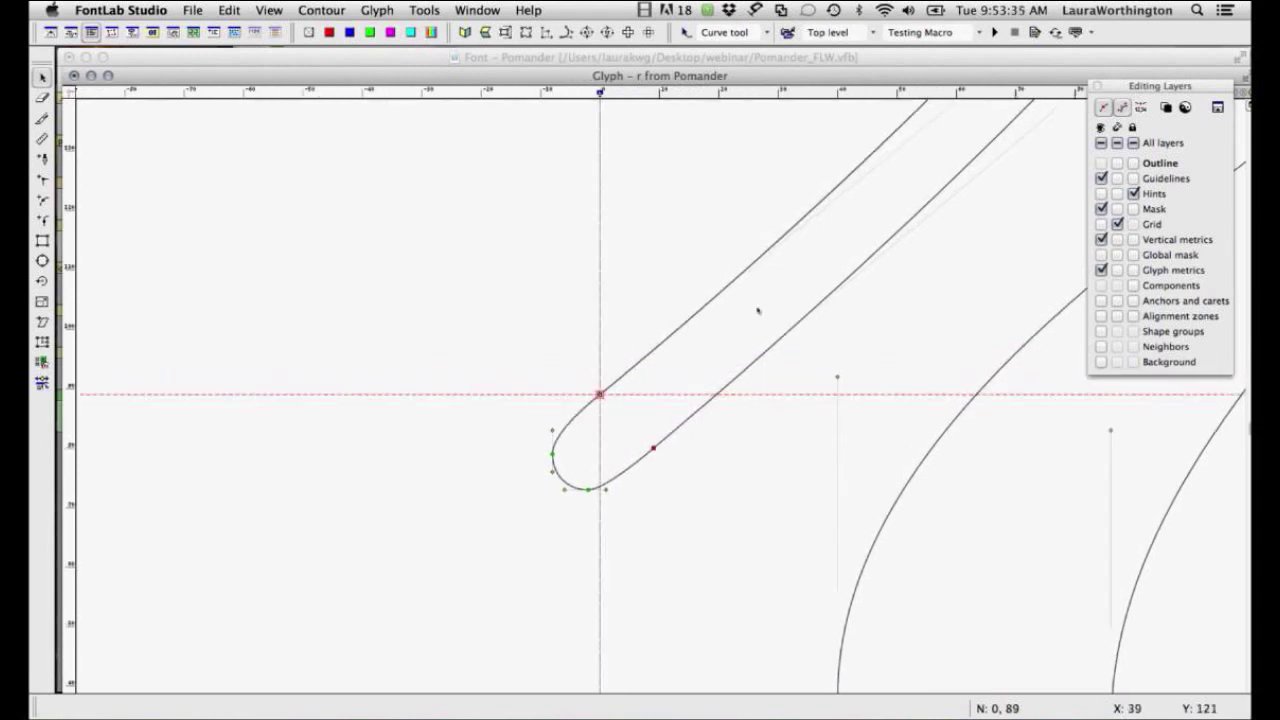
{"action": "scroll", "coordinate": [578, 420], "scroll_direction": "up", "scroll_amount": 2}
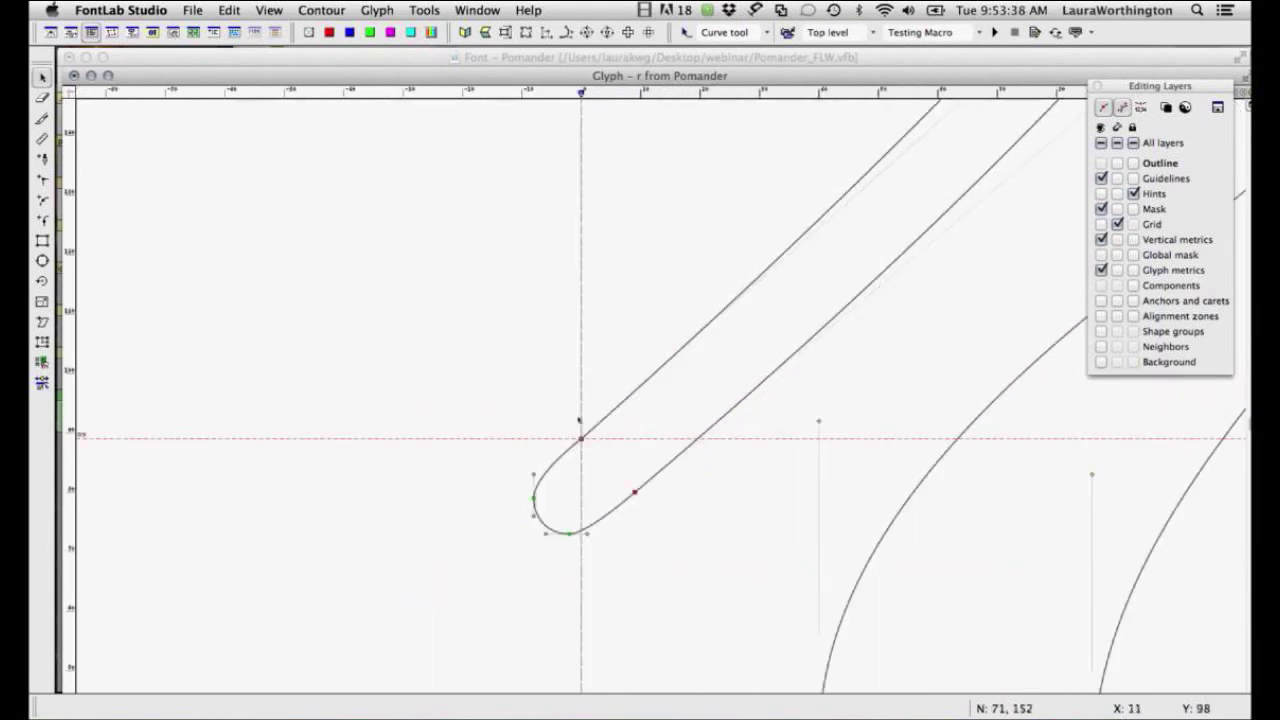
{"action": "left_click_drag", "start_coordinate": [576, 449], "coordinate": [557, 452]}
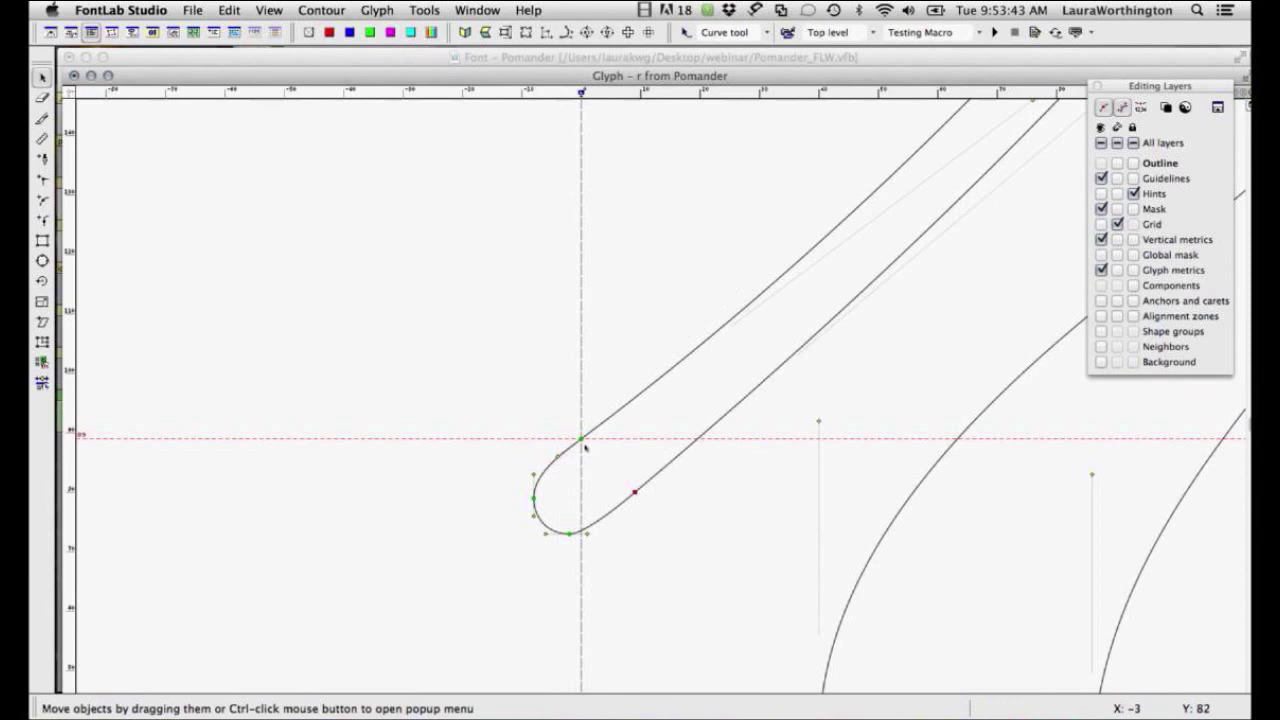
{"action": "left_click", "coordinate": [557, 457]}
{"action": "left_click_drag", "start_coordinate": [682, 391], "coordinate": [607, 450]}
{"action": "scroll", "coordinate": [541, 480], "scroll_direction": "up", "scroll_amount": 2}
{"action": "scroll", "coordinate": [541, 480], "scroll_direction": "right", "scroll_amount": 4}
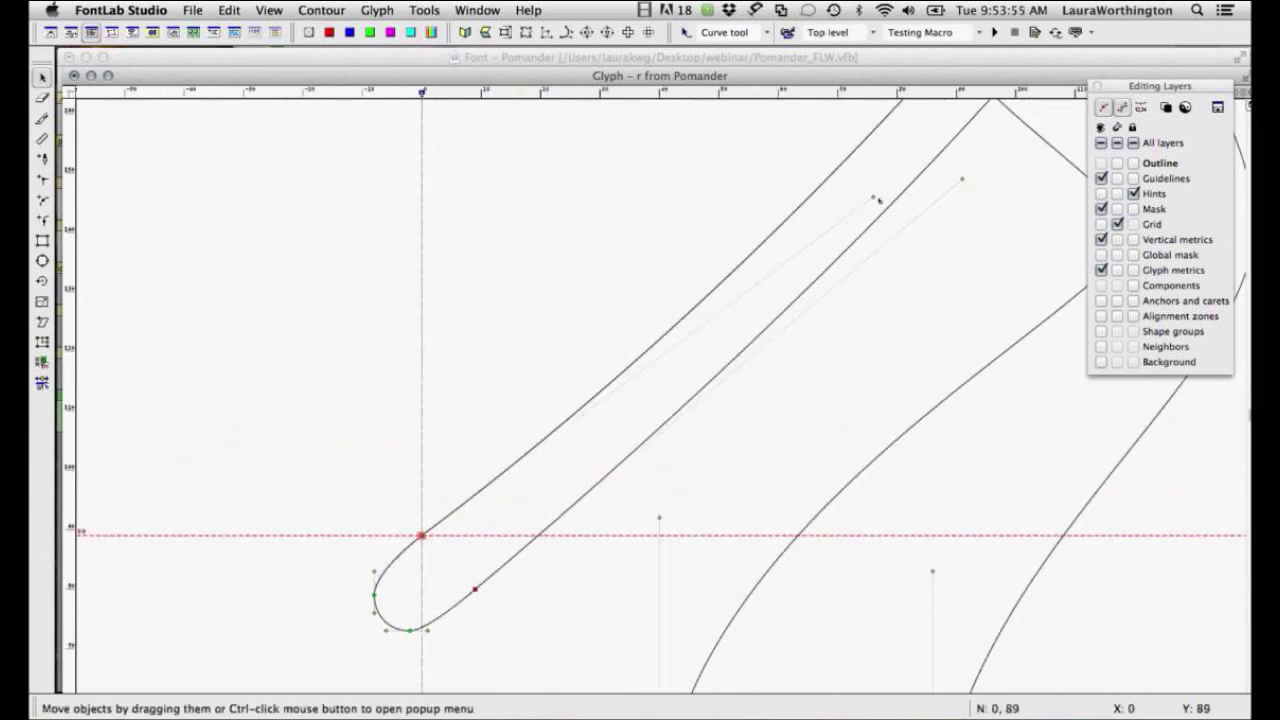
Straighten the entry stroke's upper edge by adjusting its curve handle, and restore the upper join node to a corner without a cap-side handle.
{"action": "left_click_drag", "start_coordinate": [873, 197], "coordinate": [861, 161]}
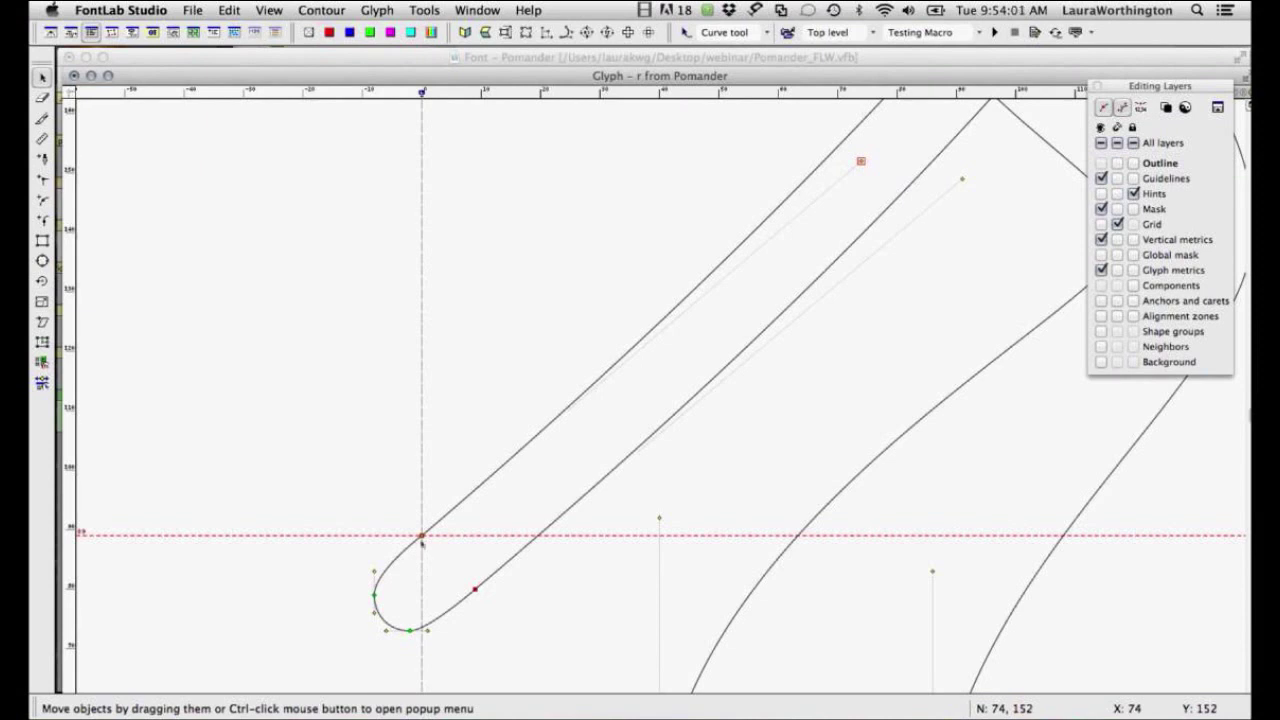
{"action": "left_click", "coordinate": [422, 537]}
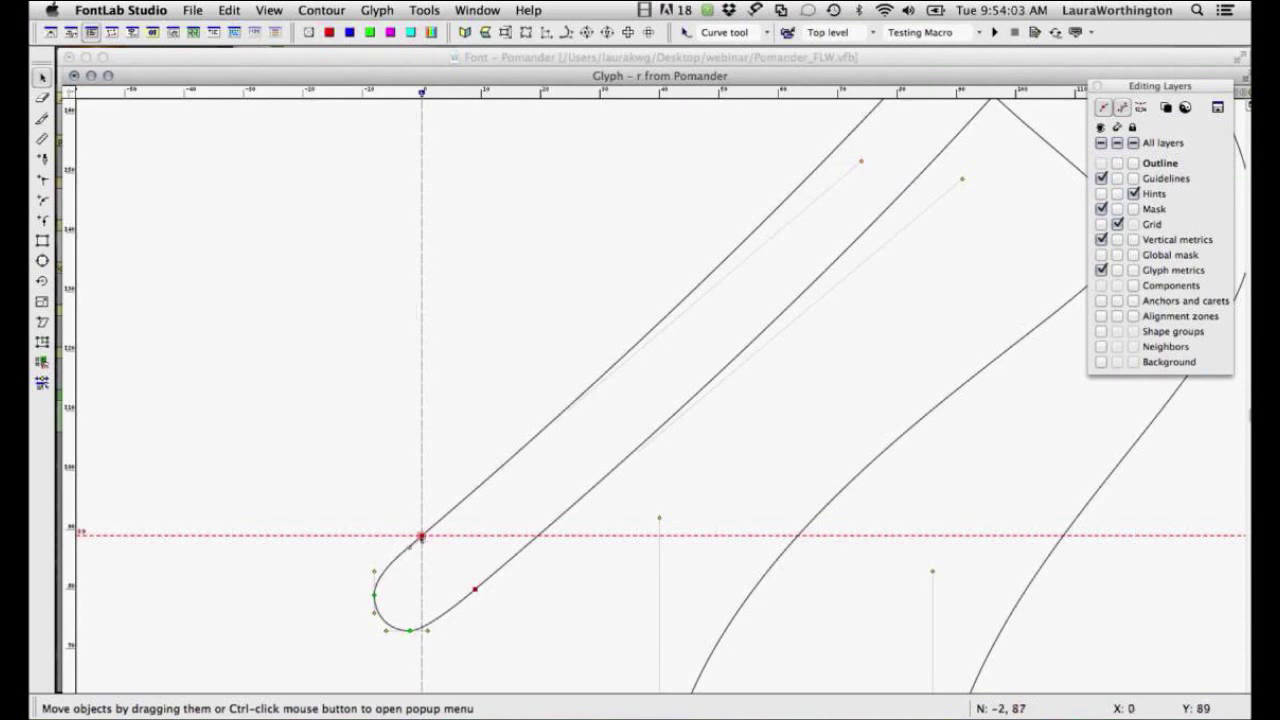
{"action": "double_click", "coordinate": [422, 536]}
{"action": "left_click_drag", "start_coordinate": [410, 548], "coordinate": [403, 553]}
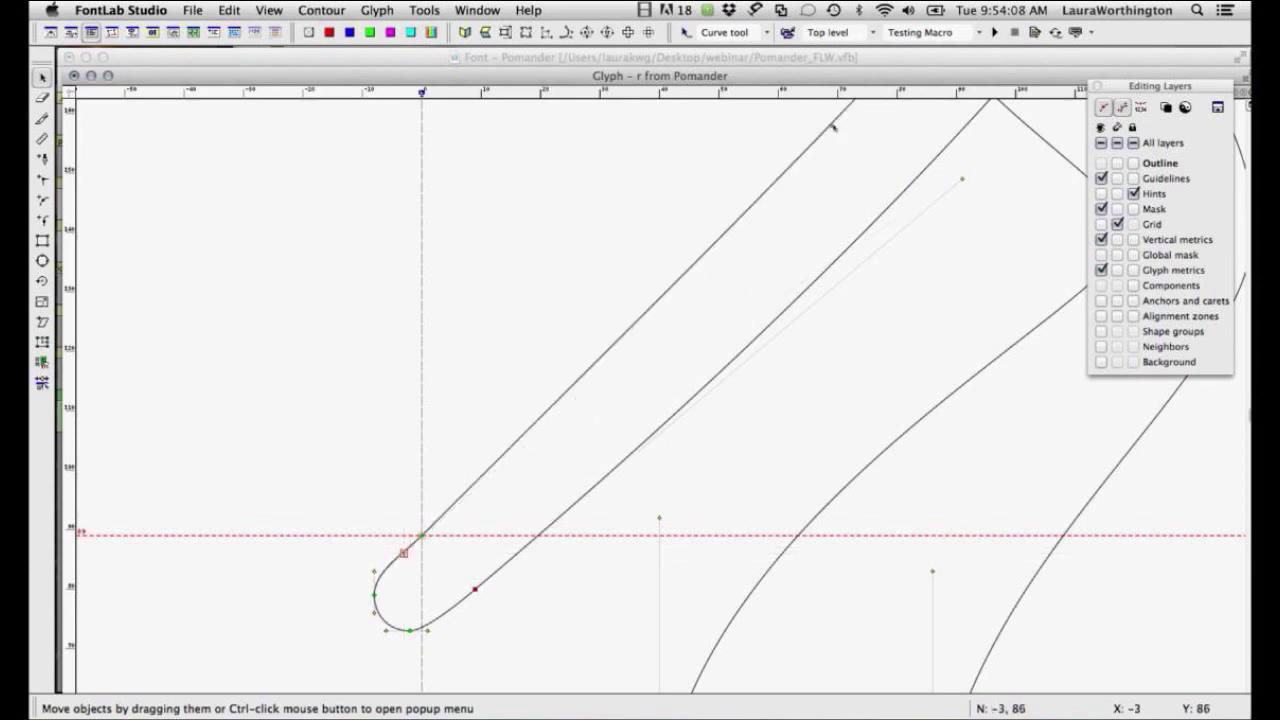
{"action": "left_click_drag", "start_coordinate": [832, 127], "coordinate": [775, 205]}
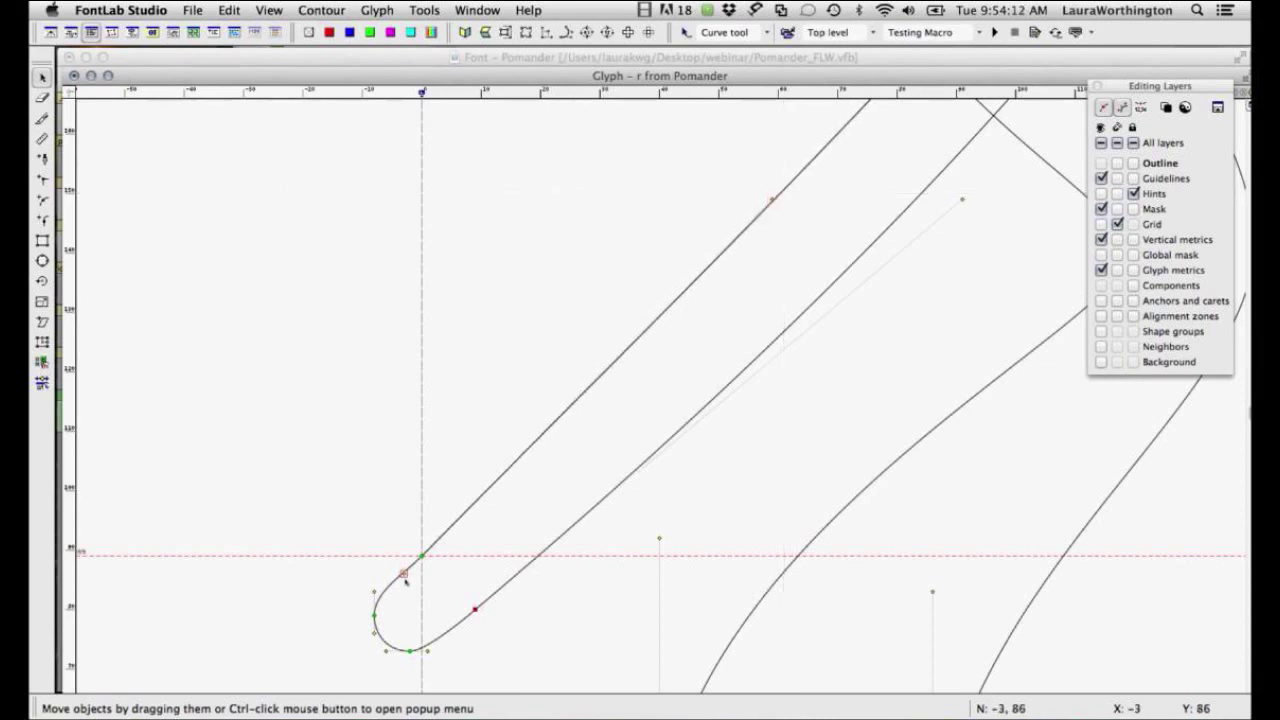
{"action": "left_click", "coordinate": [421, 557]}
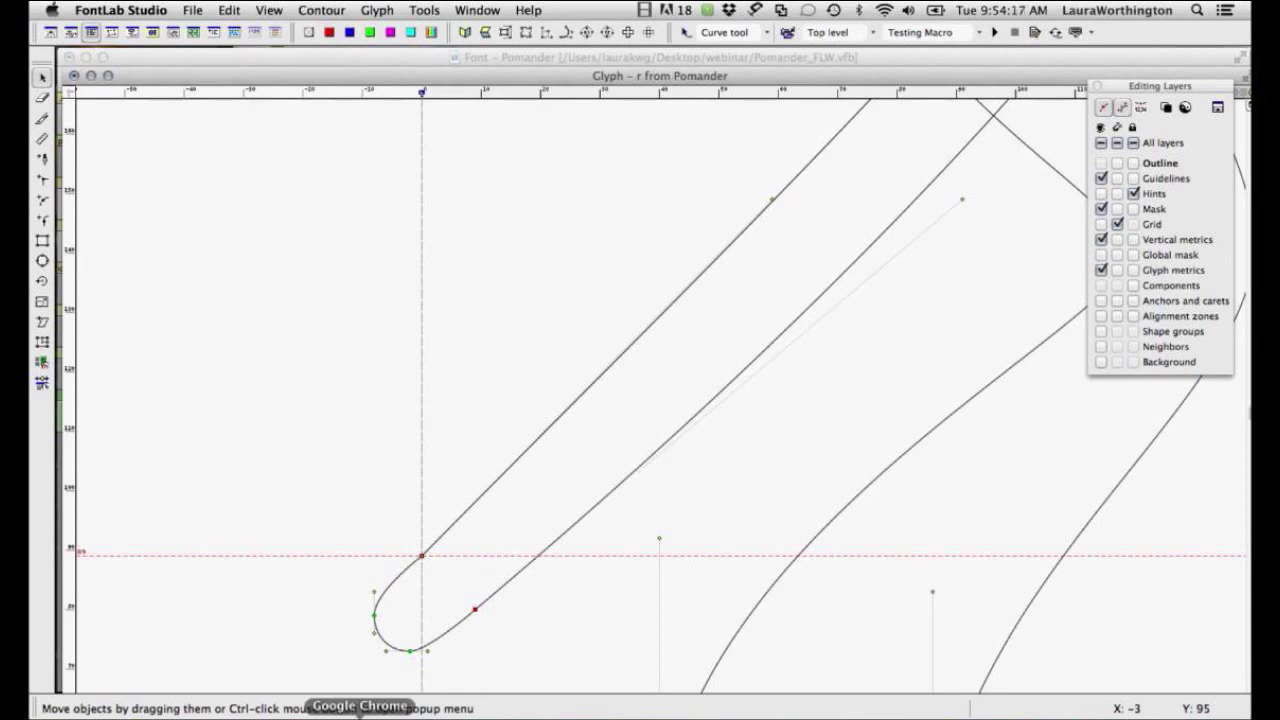
Switch to AnyMeeting and read through the recent webinar chat messages for questions.
{"action": "left_click", "coordinate": [360, 714]}
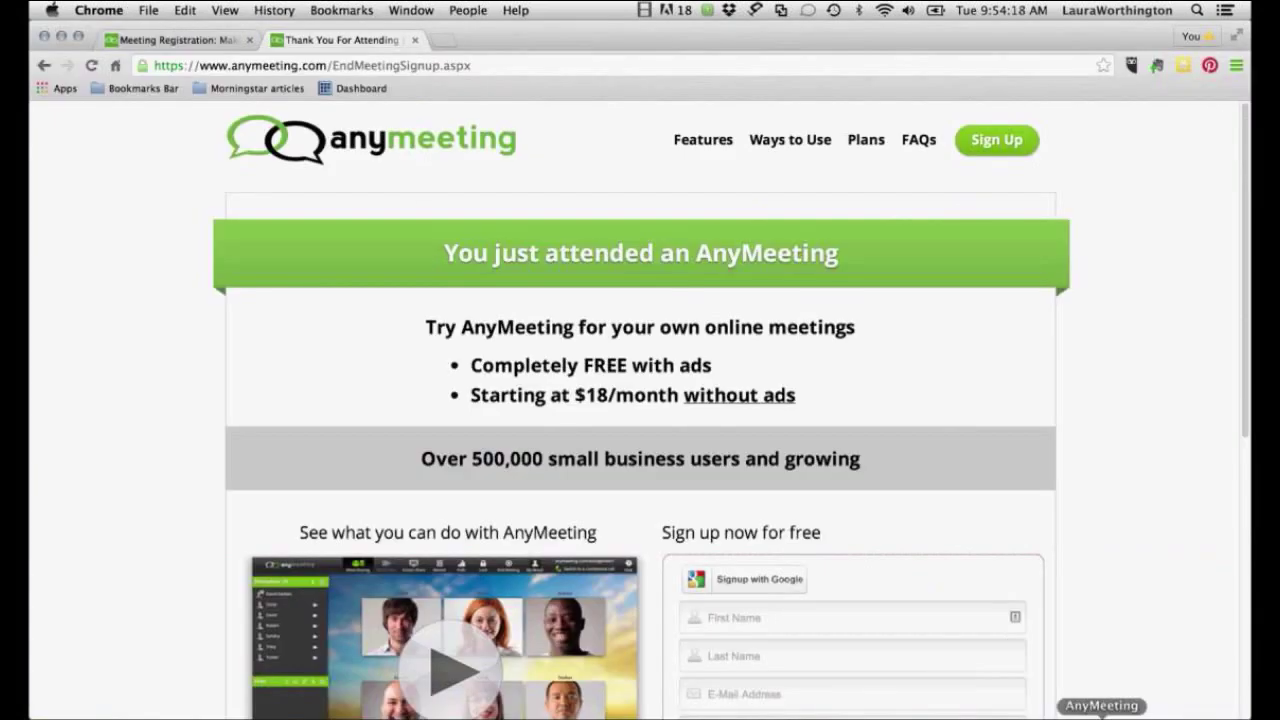
{"action": "left_click", "coordinate": [1101, 716]}
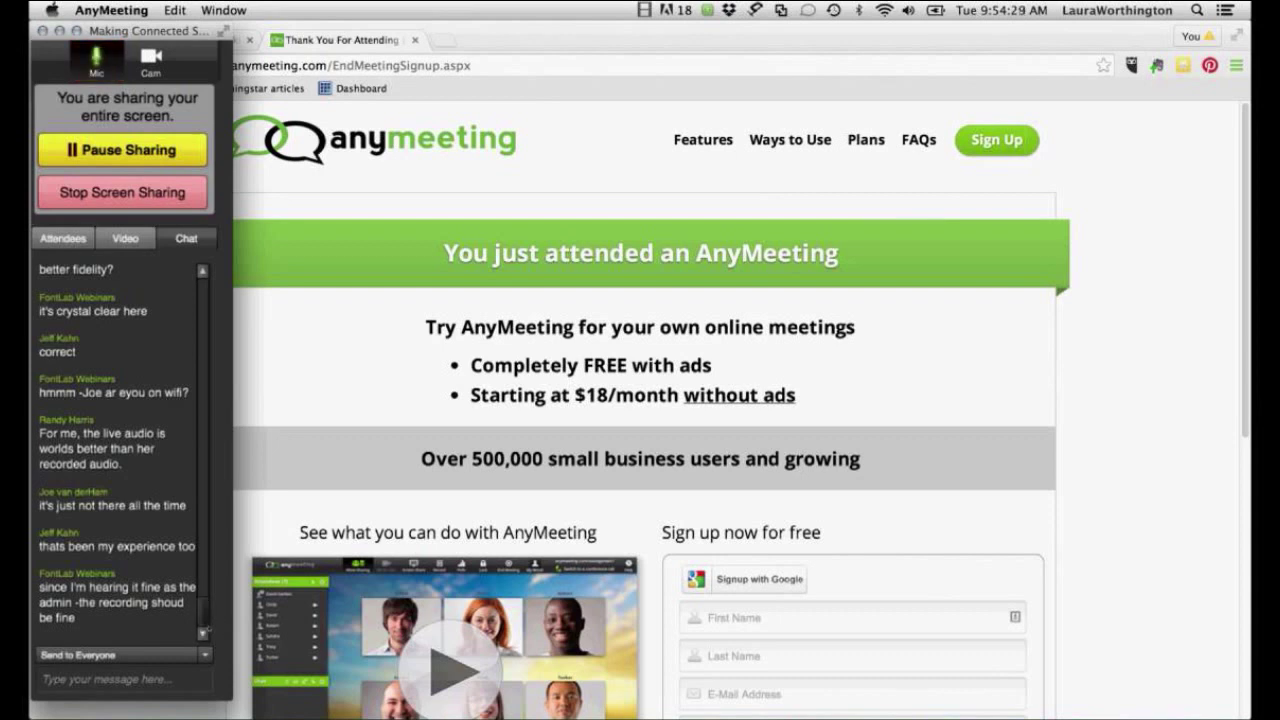
{"action": "left_click_drag", "start_coordinate": [205, 625], "coordinate": [204, 618]}
{"action": "scroll", "coordinate": [118, 450], "scroll_direction": "up", "scroll_amount": 1}
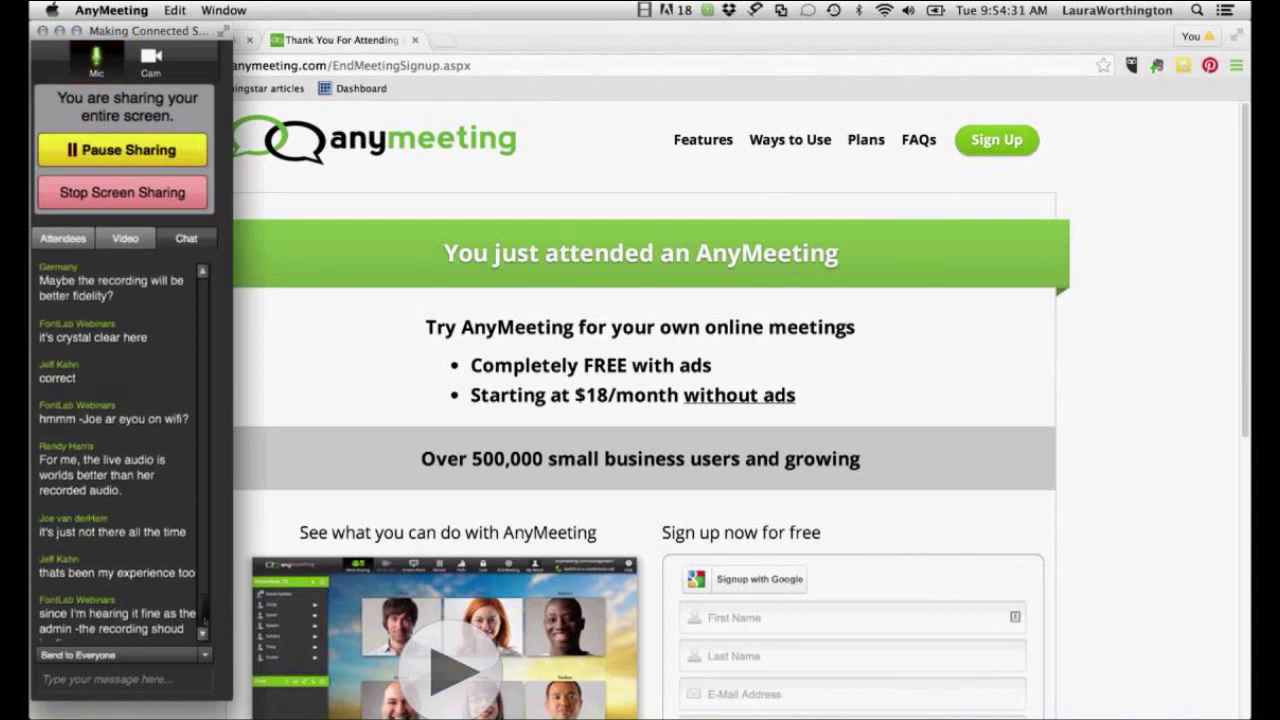
{"action": "scroll", "coordinate": [118, 450], "scroll_direction": "up", "scroll_amount": 2}
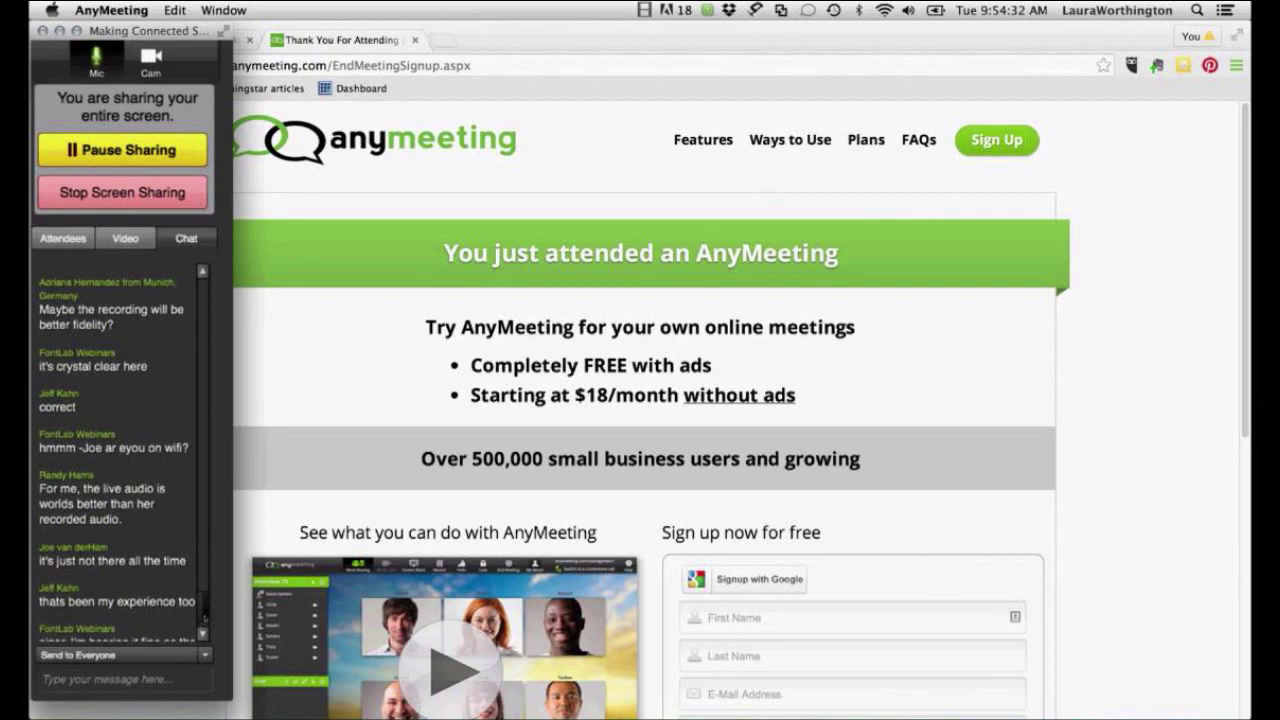
{"action": "scroll", "coordinate": [118, 450], "scroll_direction": "up", "scroll_amount": 5}
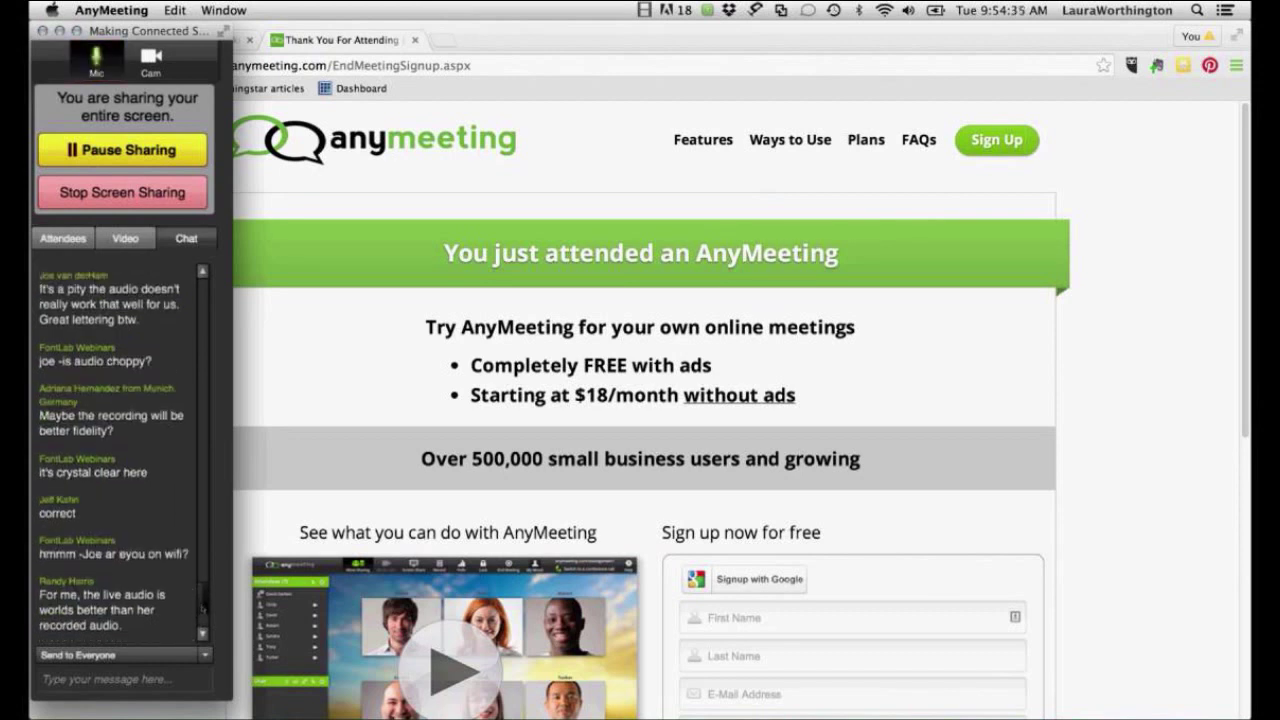
{"action": "scroll", "coordinate": [118, 450], "scroll_direction": "up", "scroll_amount": 2}
{"action": "scroll", "coordinate": [118, 450], "scroll_direction": "up", "scroll_amount": 2}
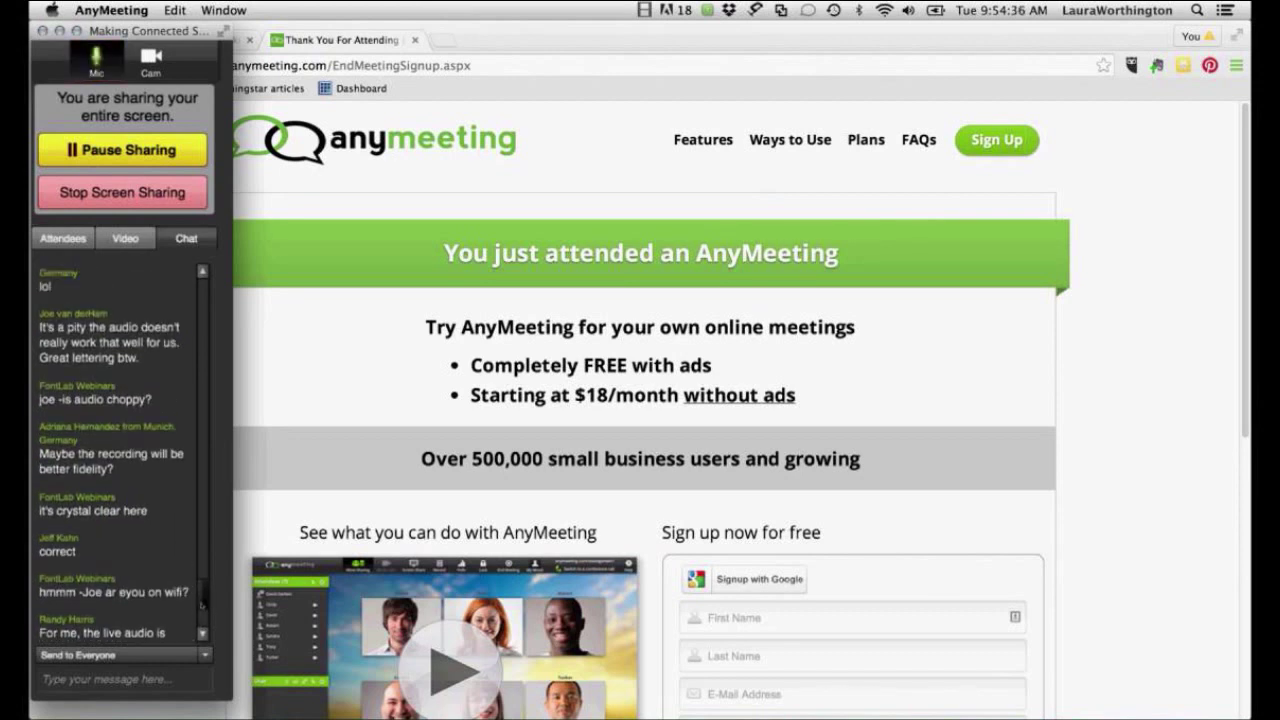
{"action": "scroll", "coordinate": [118, 450], "scroll_direction": "up", "scroll_amount": 4}
{"action": "scroll", "coordinate": [118, 450], "scroll_direction": "up", "scroll_amount": 2}
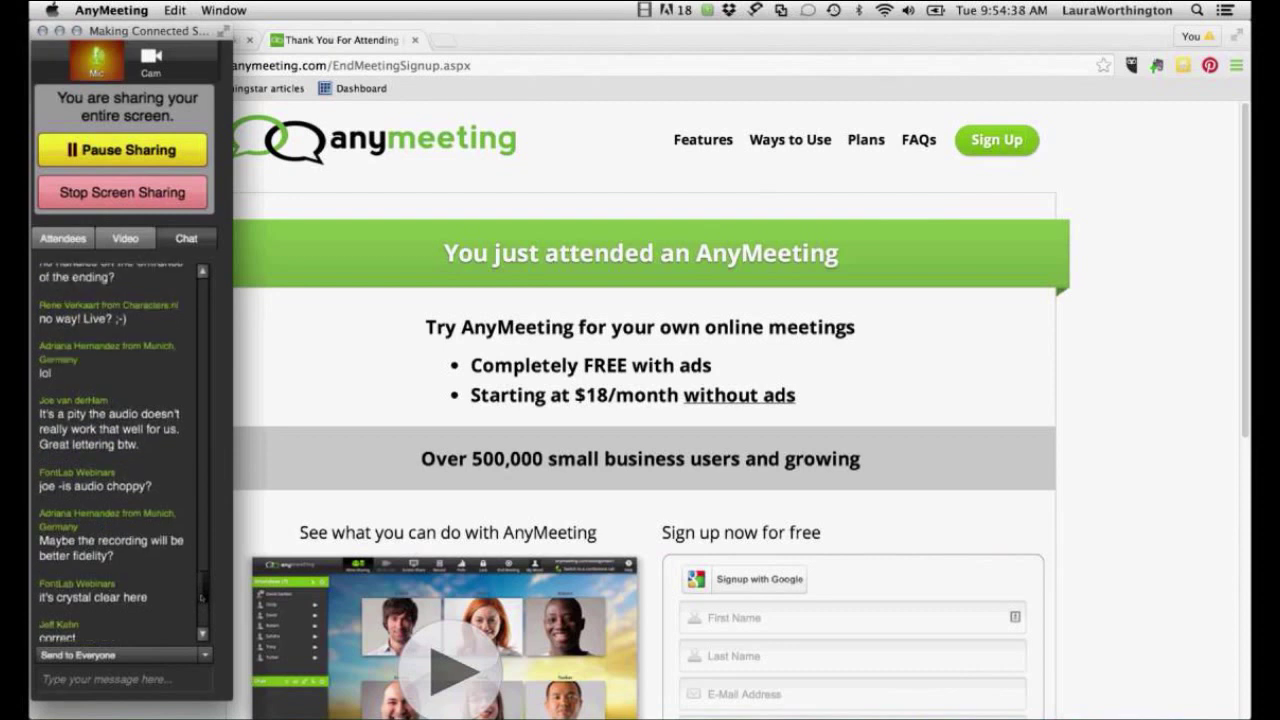
{"action": "scroll", "coordinate": [118, 450], "scroll_direction": "up", "scroll_amount": 2}
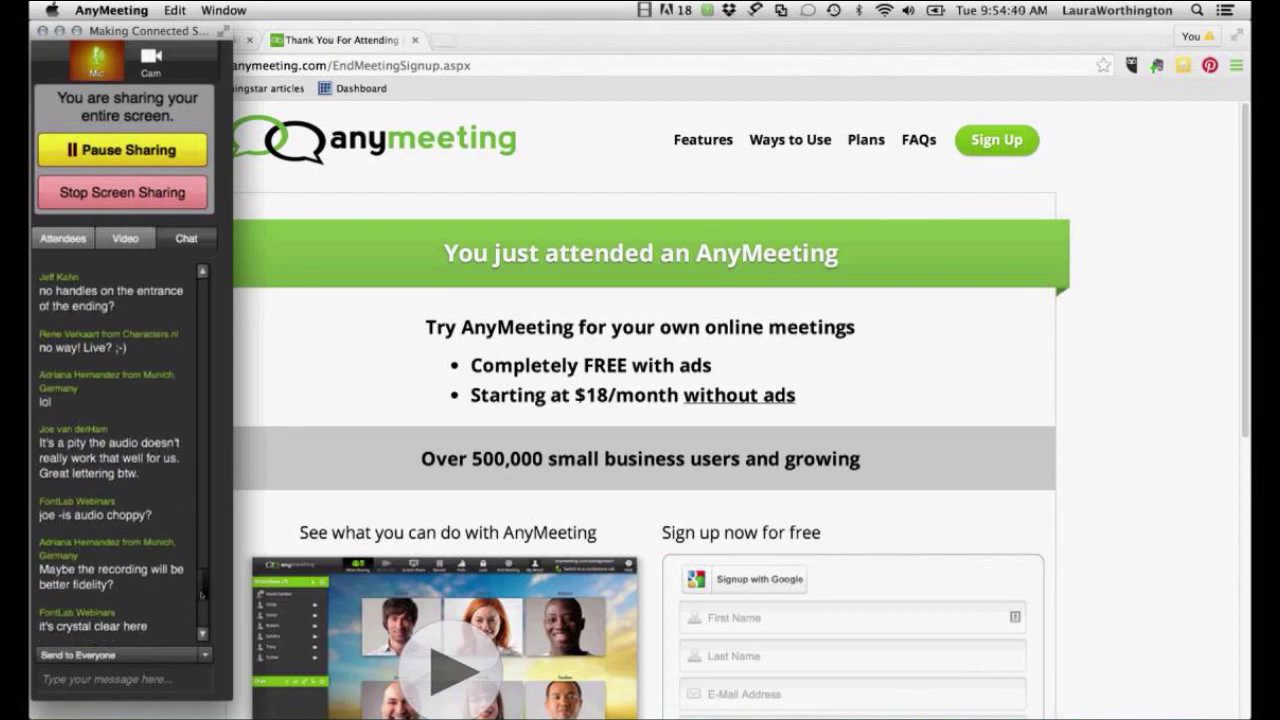
{"action": "scroll", "coordinate": [118, 450], "scroll_direction": "up", "scroll_amount": 1}
{"action": "scroll", "coordinate": [111, 452], "scroll_direction": "up", "scroll_amount": 2}
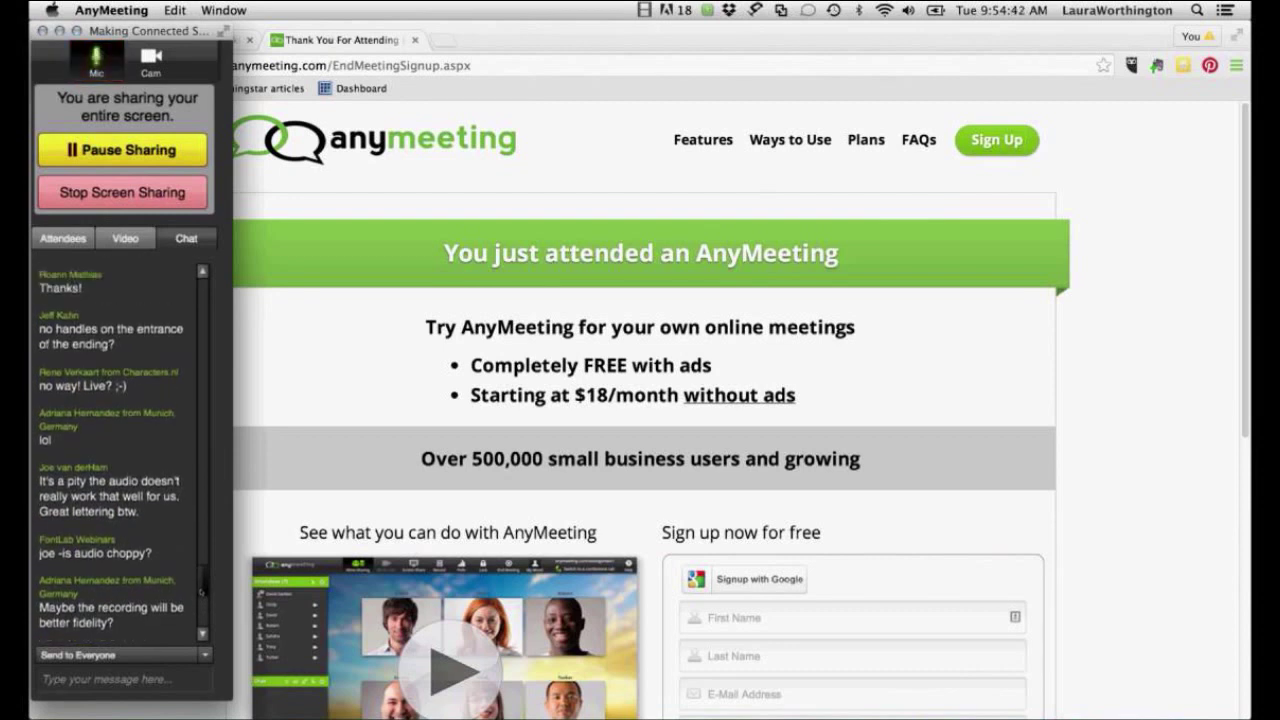
{"action": "scroll", "coordinate": [118, 452], "scroll_direction": "down", "scroll_amount": 1}
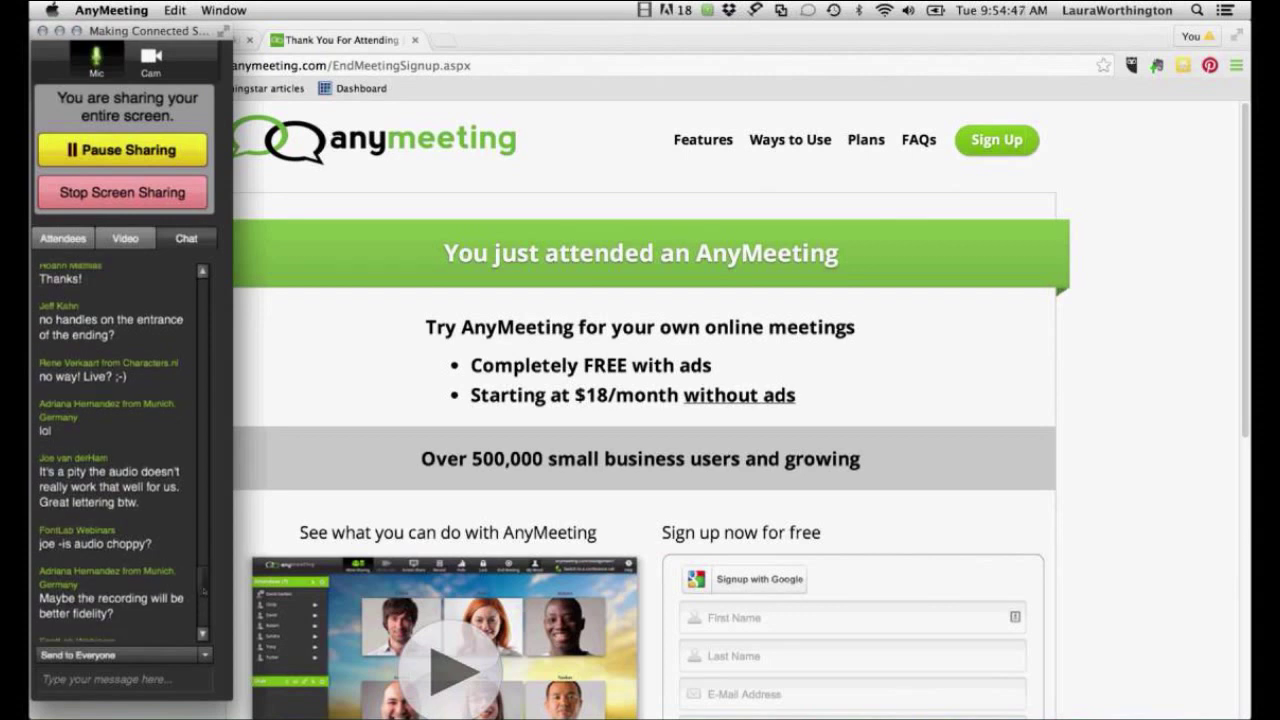
{"action": "left_click_drag", "start_coordinate": [204, 588], "coordinate": [202, 600]}
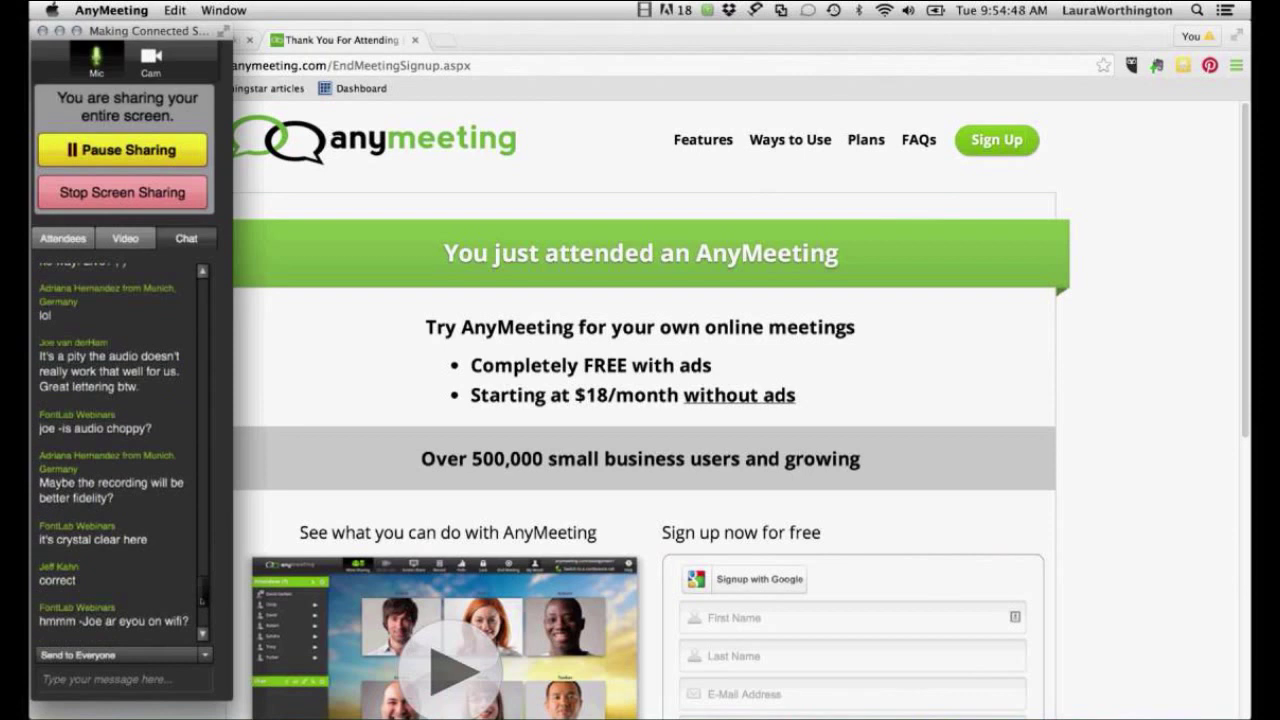
{"action": "scroll", "coordinate": [192, 615], "scroll_direction": "down", "scroll_amount": 10}
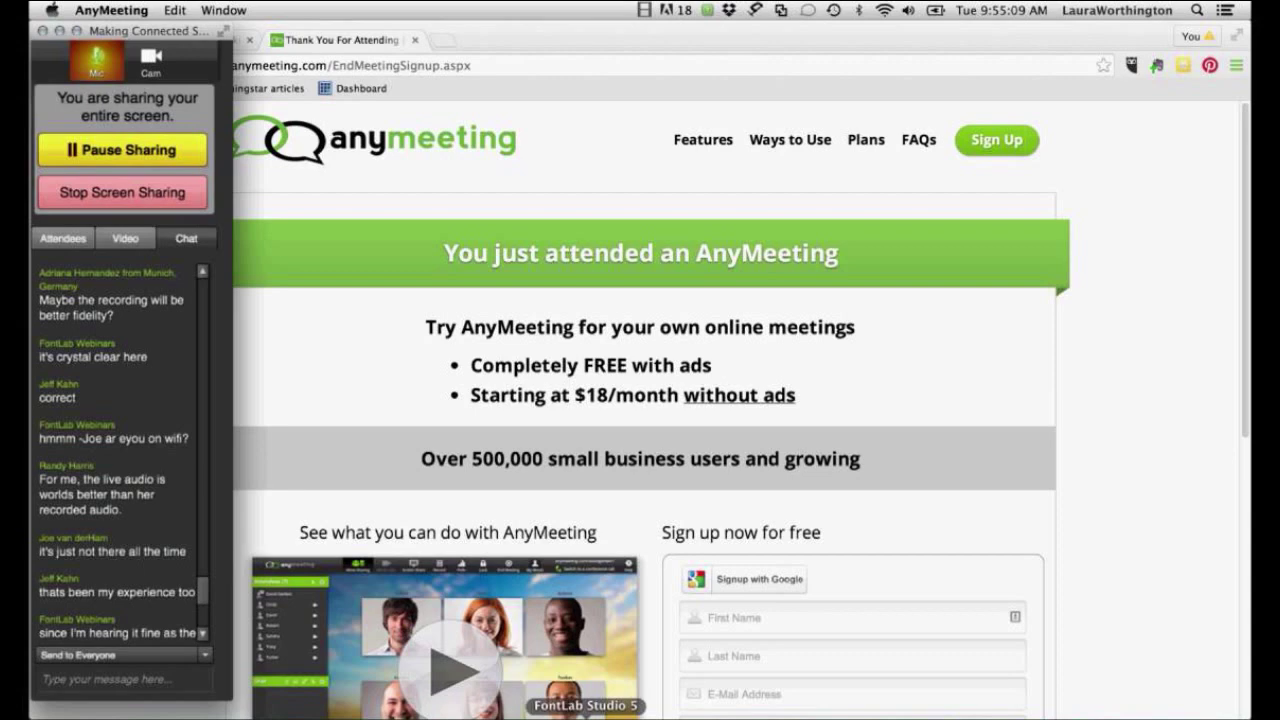
Return to FontLab Studio and examine the Hummingbird font's calt feature code in a widened OpenType panel.
{"action": "left_click", "coordinate": [585, 714]}
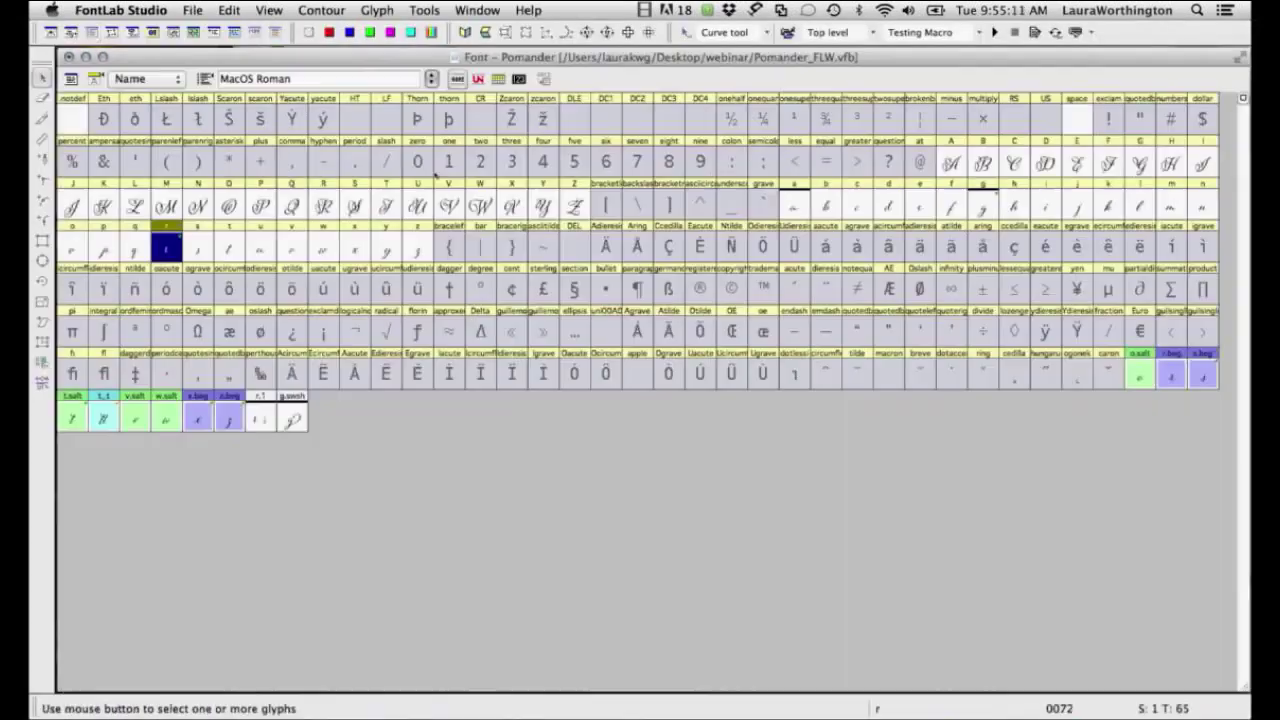
{"action": "left_click", "coordinate": [477, 10]}
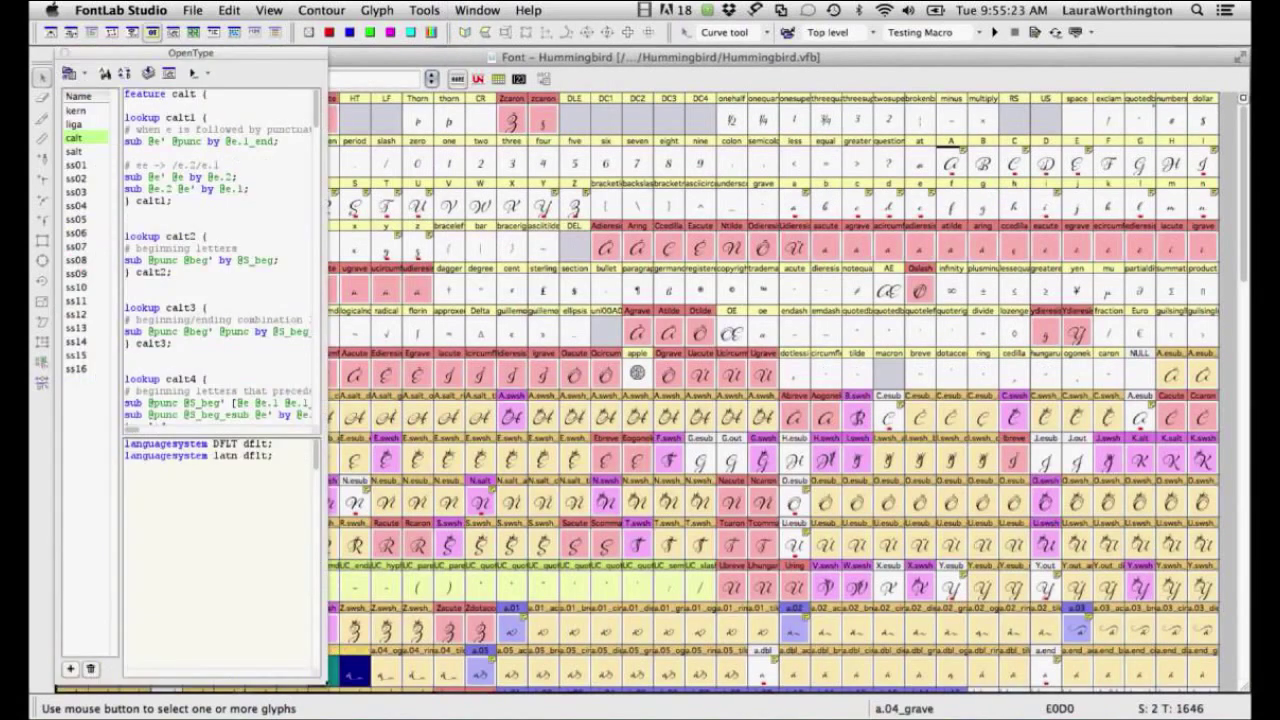
{"action": "left_click_drag", "start_coordinate": [326, 683], "coordinate": [436, 691]}
{"action": "left_click_drag", "start_coordinate": [384, 438], "coordinate": [368, 620]}
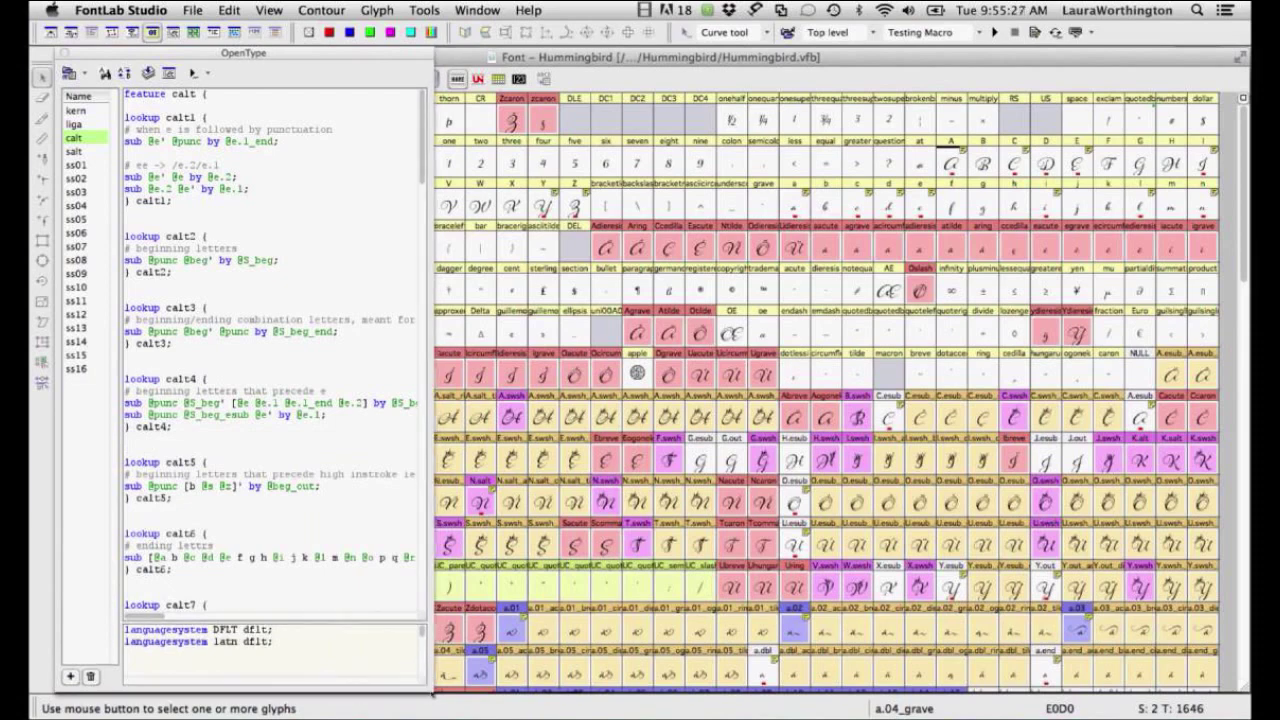
{"action": "left_click_drag", "start_coordinate": [437, 567], "coordinate": [600, 567]}
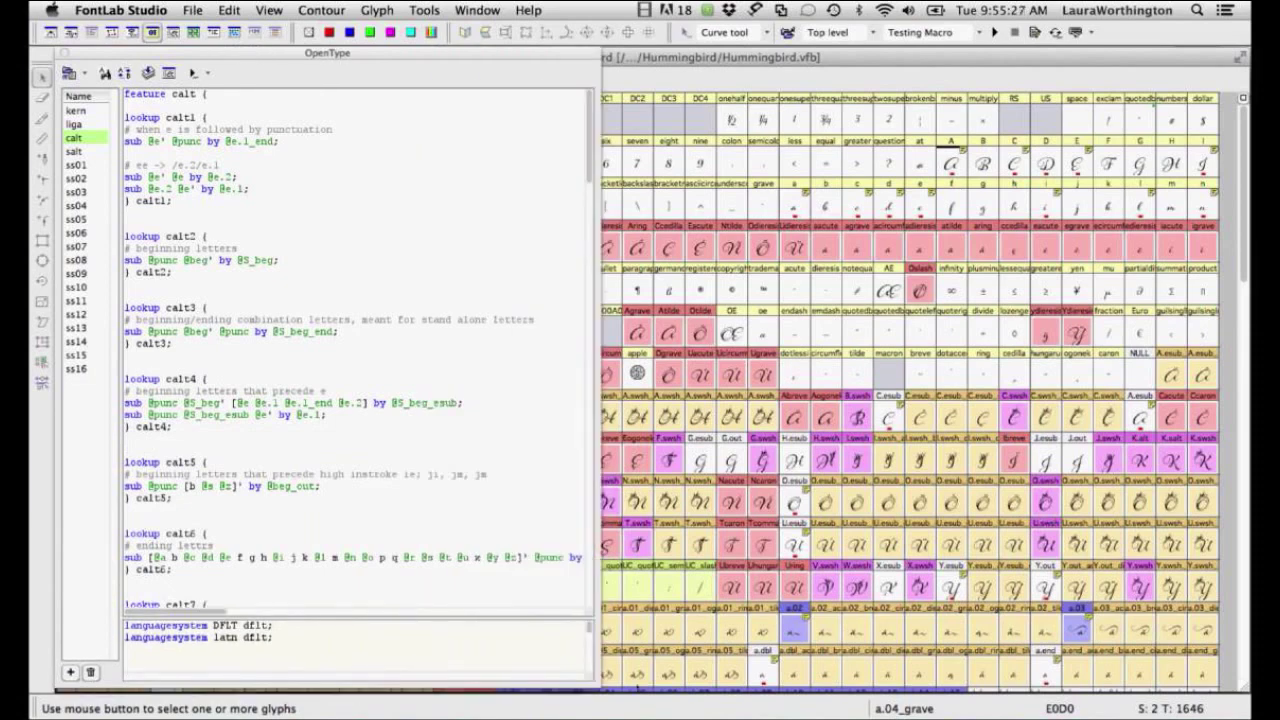
{"action": "left_click_drag", "start_coordinate": [637, 687], "coordinate": [946, 700]}
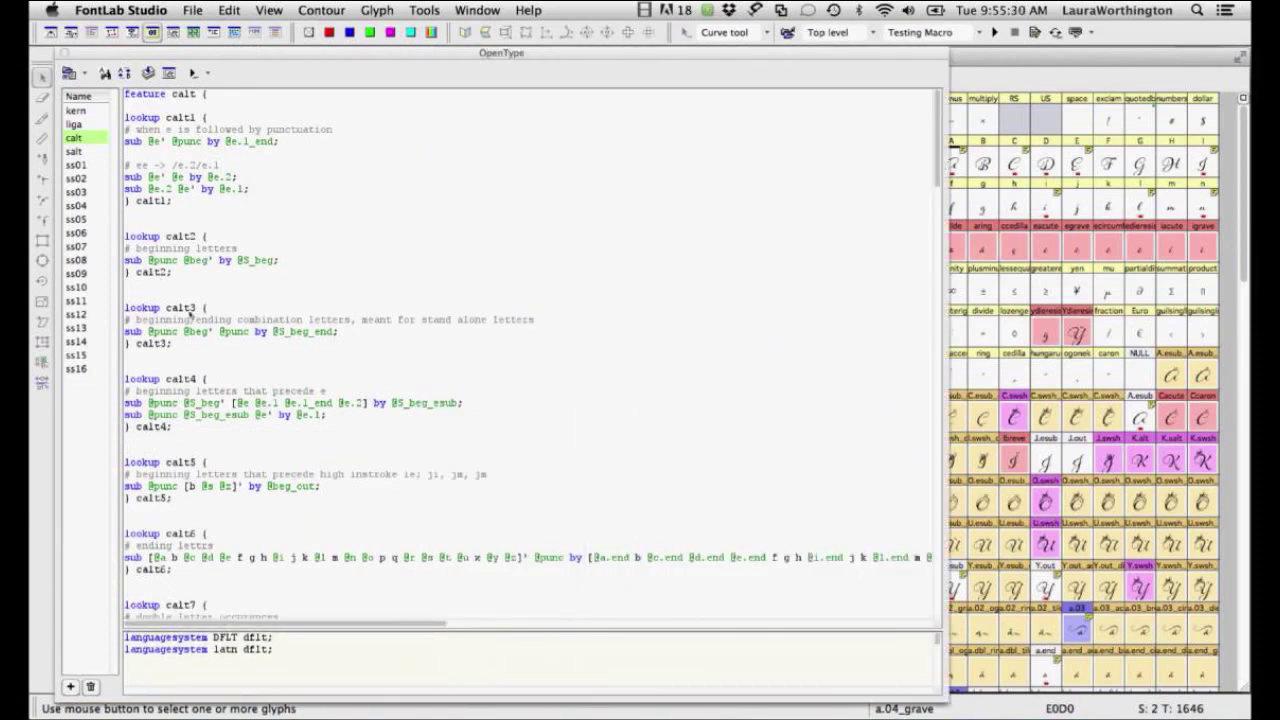
{"action": "scroll", "coordinate": [190, 314], "scroll_direction": "down", "scroll_amount": 3}
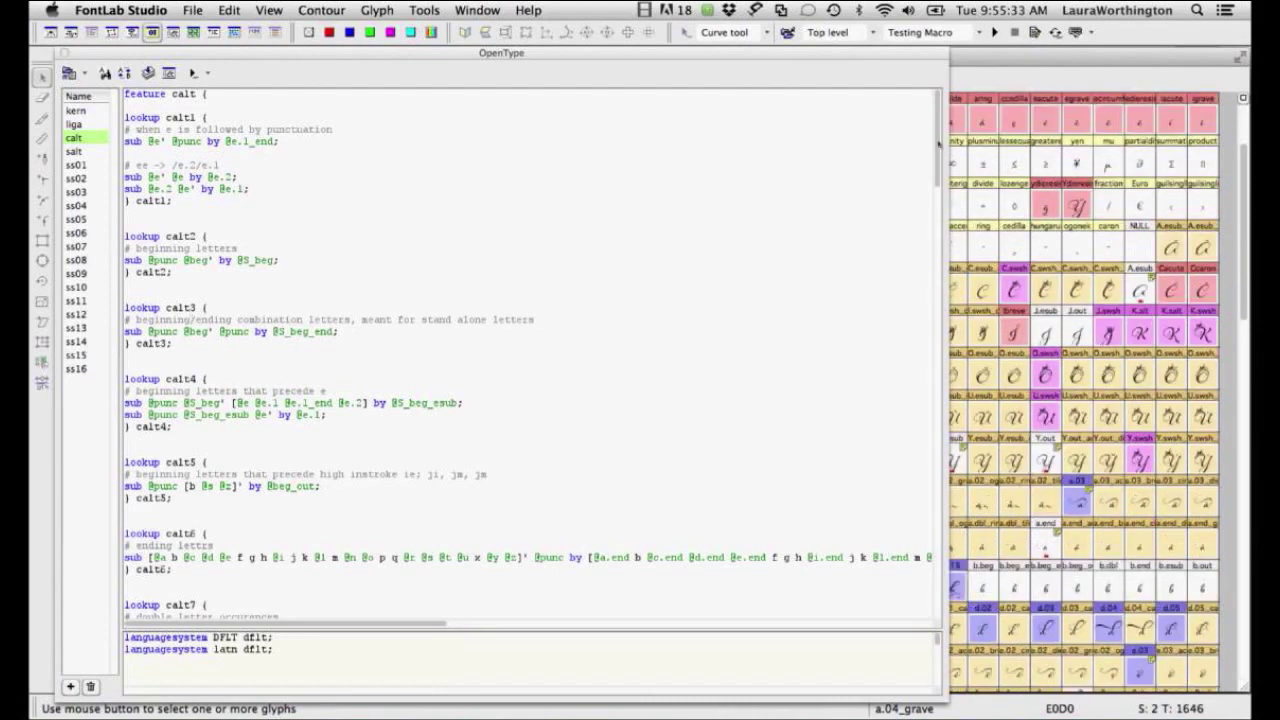
{"action": "left_click_drag", "start_coordinate": [938, 145], "coordinate": [898, 65]}
Bring up the Pomander font and narrow the OpenType panel so more of its glyphs show.
{"action": "left_click", "coordinate": [477, 10]}
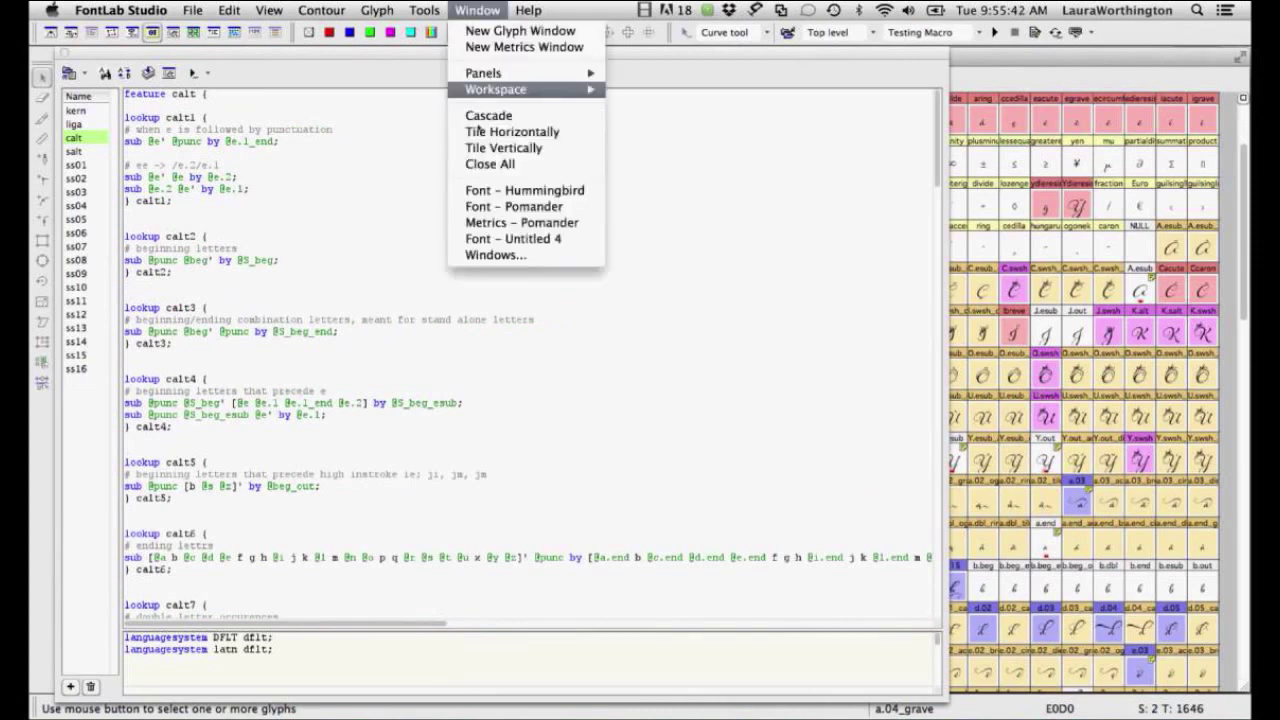
{"action": "left_click", "coordinate": [555, 207]}
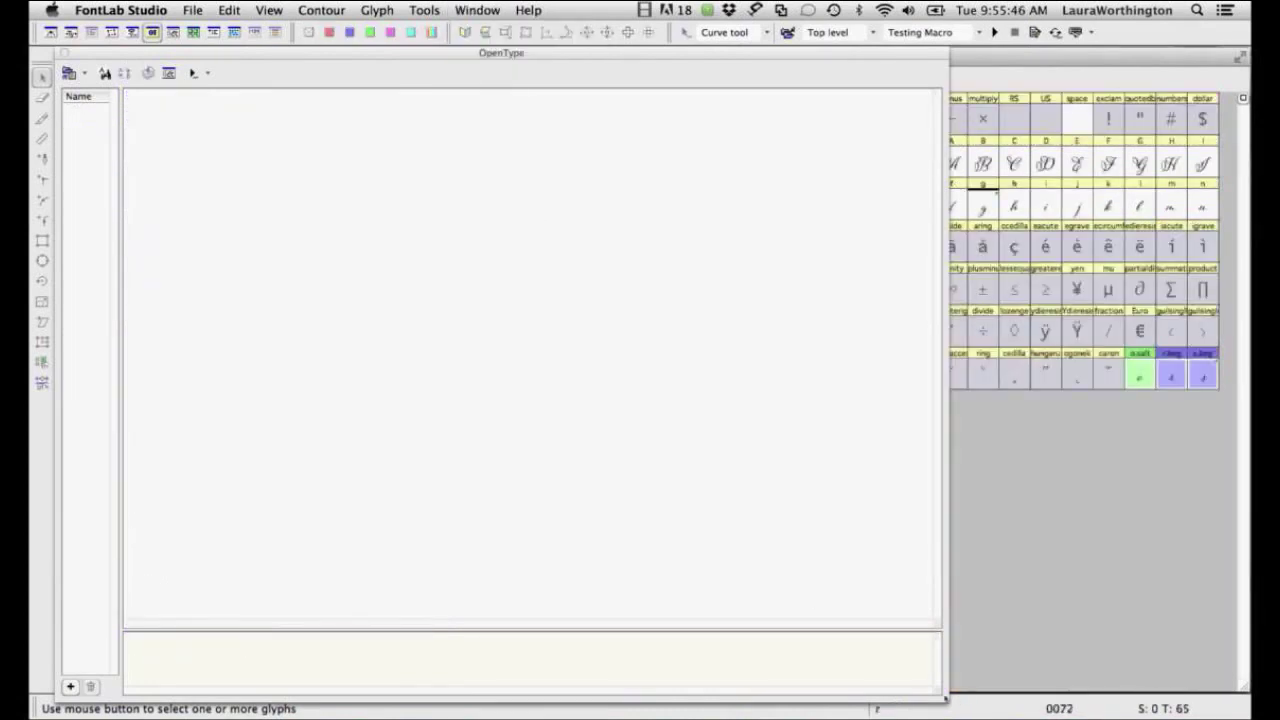
{"action": "left_click_drag", "start_coordinate": [945, 698], "coordinate": [534, 690]}
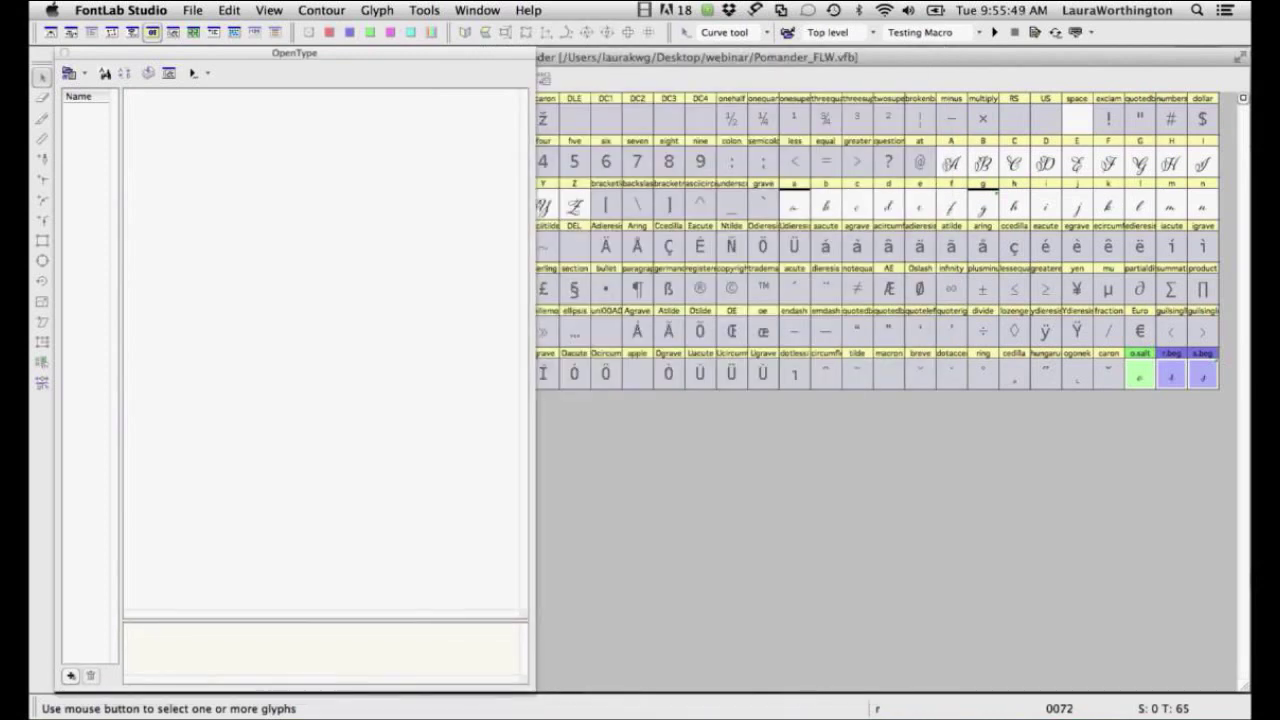
Add a new OpenType feature to Pomander, replacing the placeholder tag with calt in both its opening and closing lines.
{"action": "left_click", "coordinate": [71, 676]}
{"action": "double_click", "coordinate": [184, 94]}
{"action": "type", "text": "calt"}
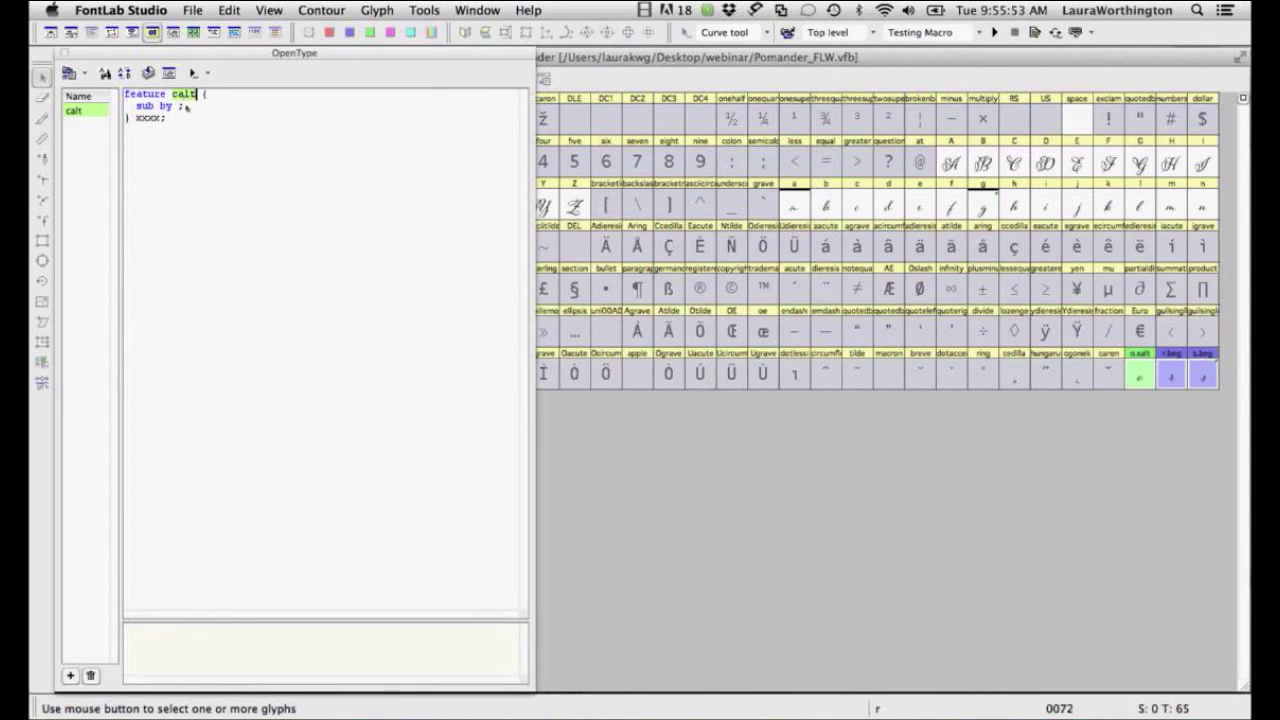
{"action": "left_click", "coordinate": [160, 145]}
{"action": "double_click", "coordinate": [154, 118]}
{"action": "type", "text": "calt"}
{"action": "type", "text": ";"}
Complete Pomander's calt rule as "sub o o' by o.salt;" and compile the feature.
{"action": "left_click", "coordinate": [161, 105]}
{"action": "type", "text": "o o'"}
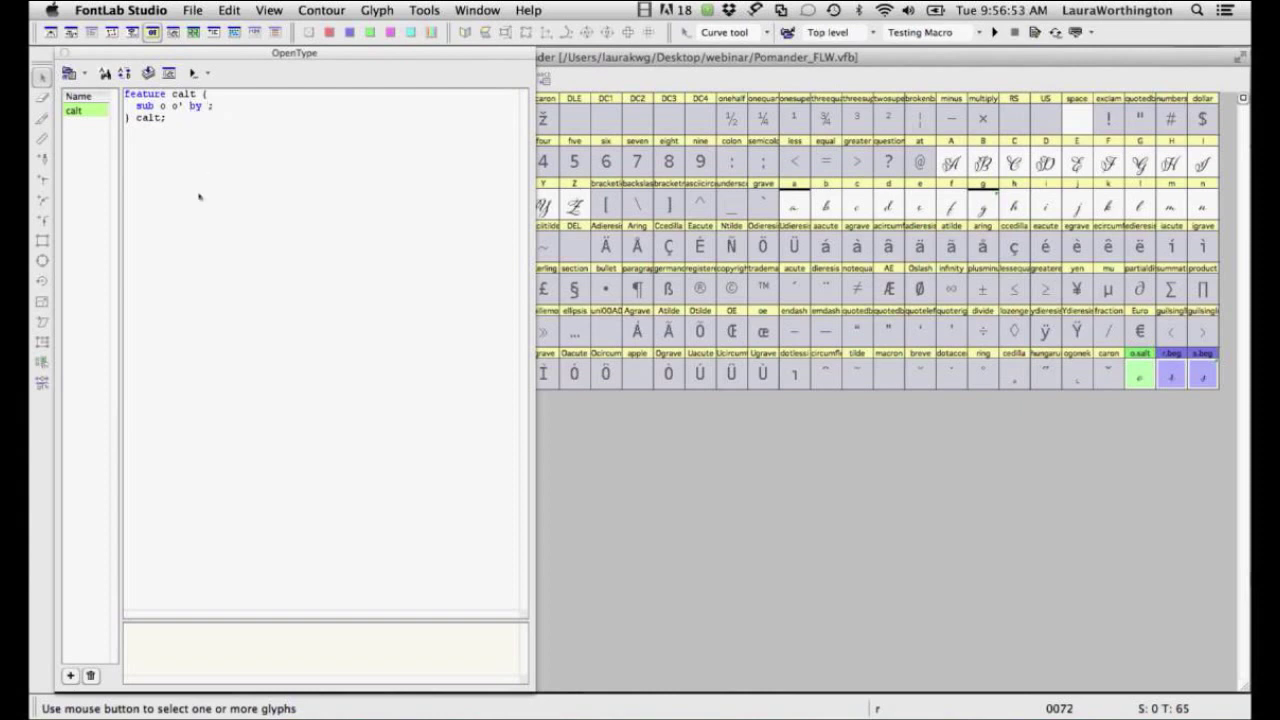
{"action": "type", "text": "o.salt"}
{"action": "left_click", "coordinate": [149, 74]}
{"action": "left_click", "coordinate": [417, 255]}
Preview the text "oo" in Pomander with the calt feature enabled, and close the preview.
{"action": "left_click", "coordinate": [172, 33]}
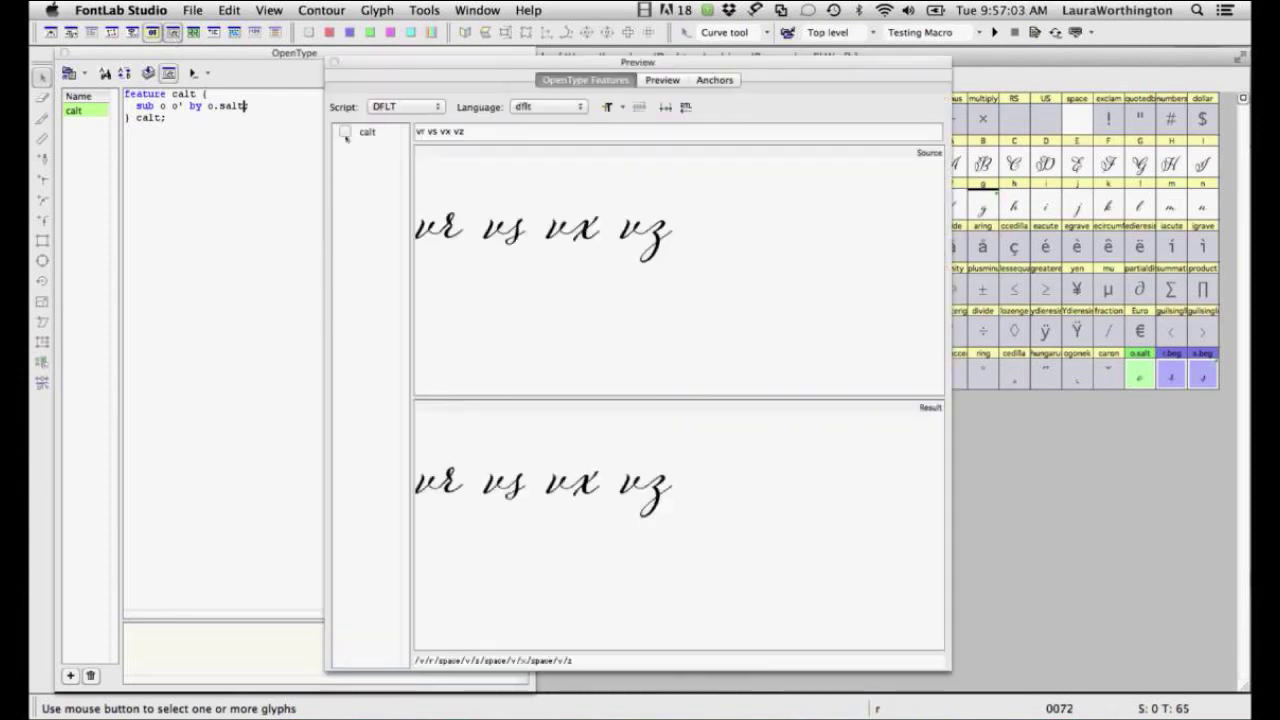
{"action": "left_click", "coordinate": [484, 133]}
{"action": "key", "text": "super+a"}
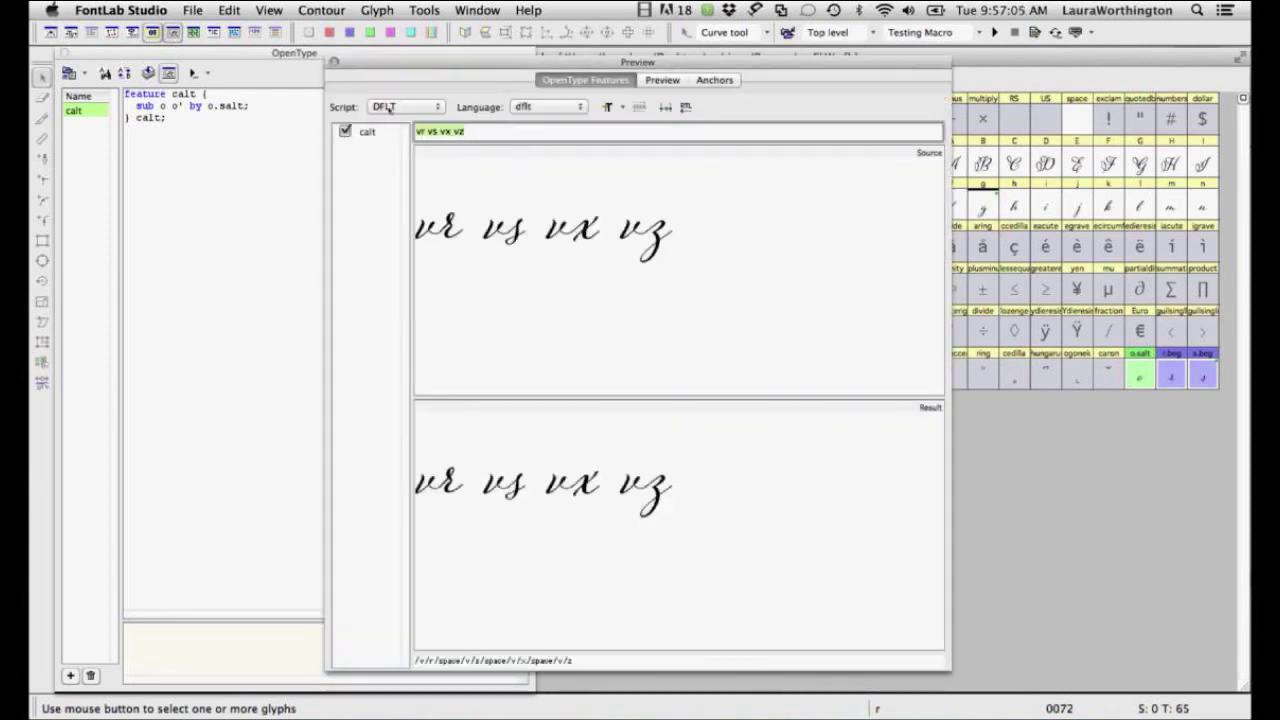
{"action": "type", "text": "oo"}
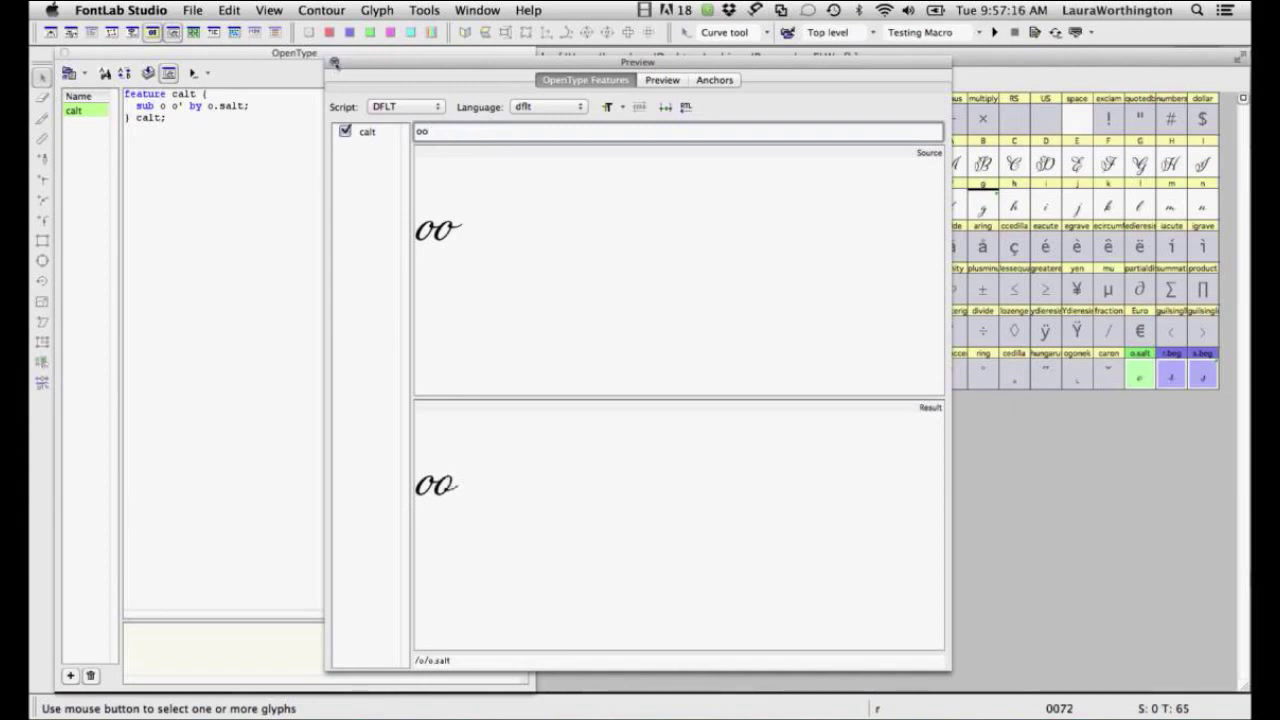
{"action": "left_click", "coordinate": [335, 62]}
Bring up the Hummingbird font and preview the text "ee" with its calt feature enabled.
{"action": "left_click", "coordinate": [477, 10]}
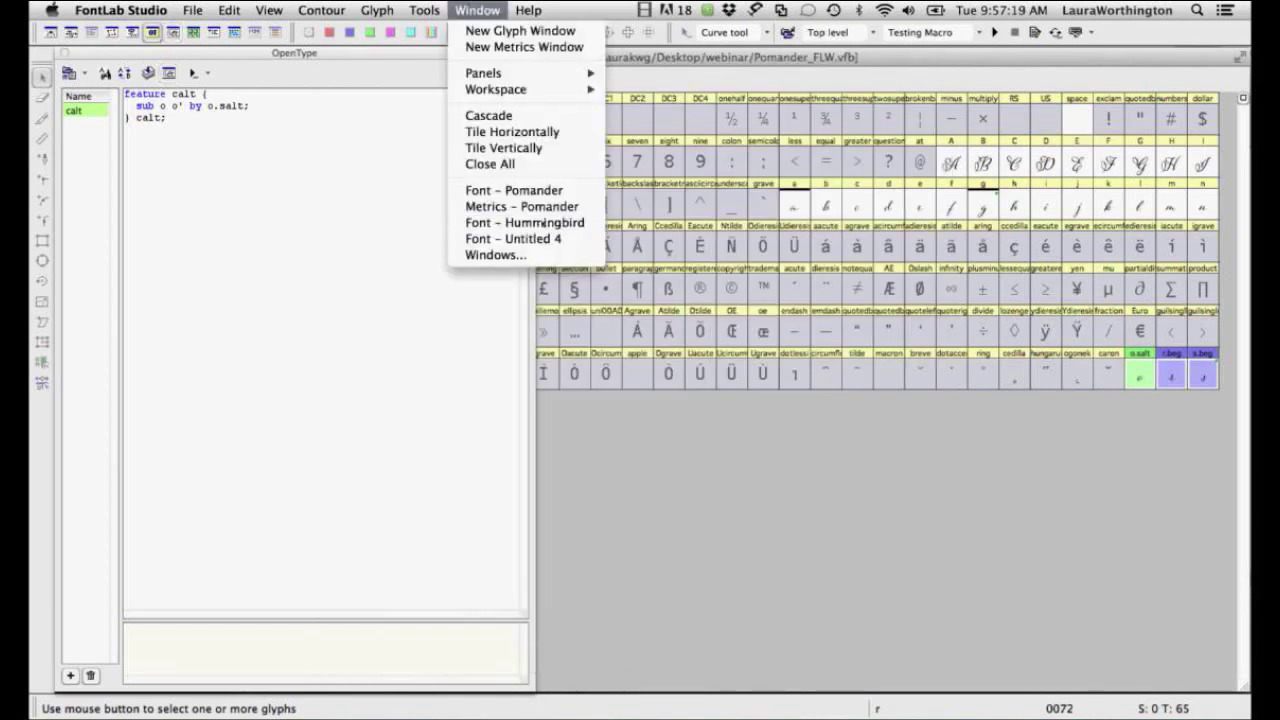
{"action": "left_click", "coordinate": [524, 222]}
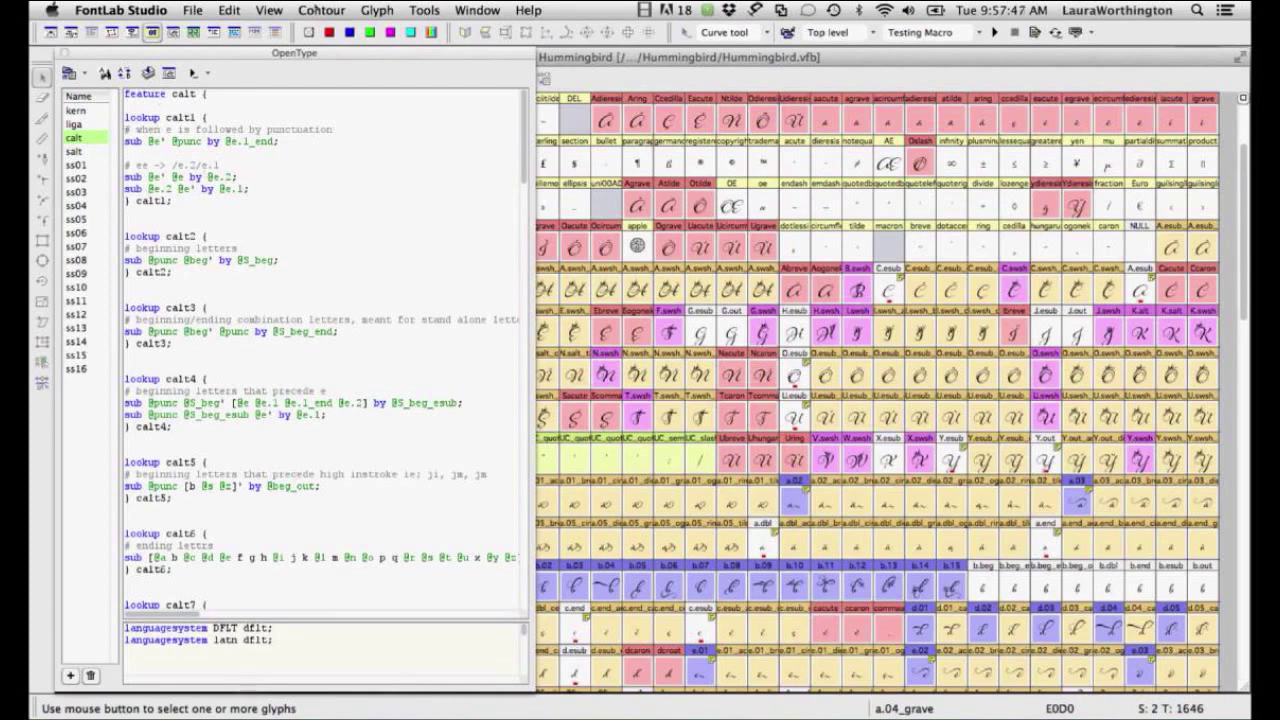
{"action": "left_click", "coordinate": [172, 33]}
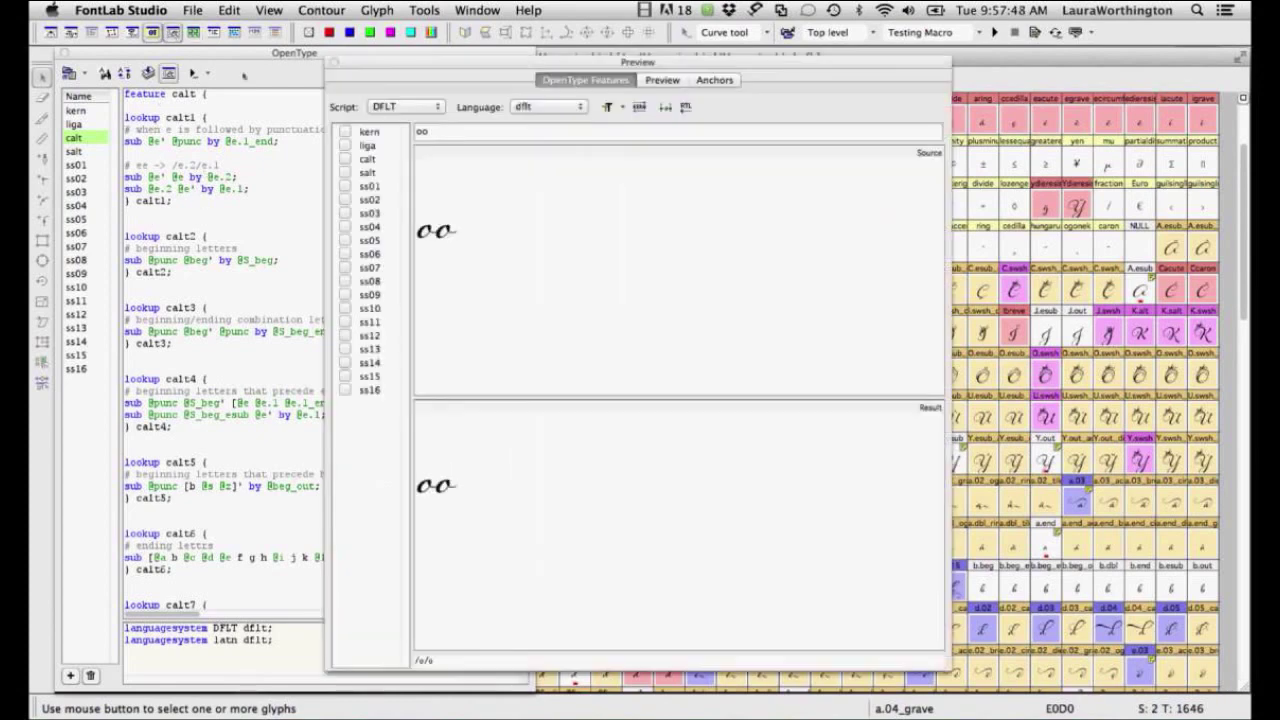
{"action": "left_click", "coordinate": [345, 158]}
{"action": "type", "text": "ee"}
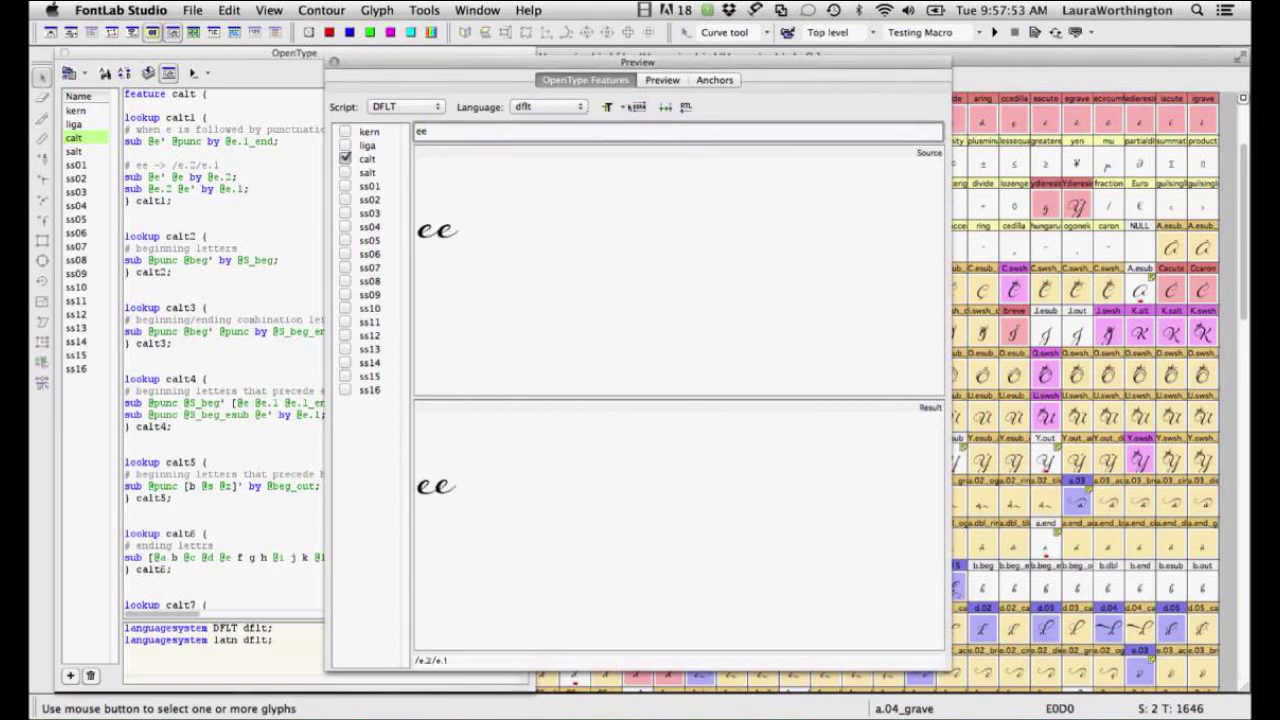
Enlarge the "ee" preview and compare its ending with and without a trailing space.
{"action": "left_click", "coordinate": [622, 107]}
{"action": "left_click", "coordinate": [625, 246]}
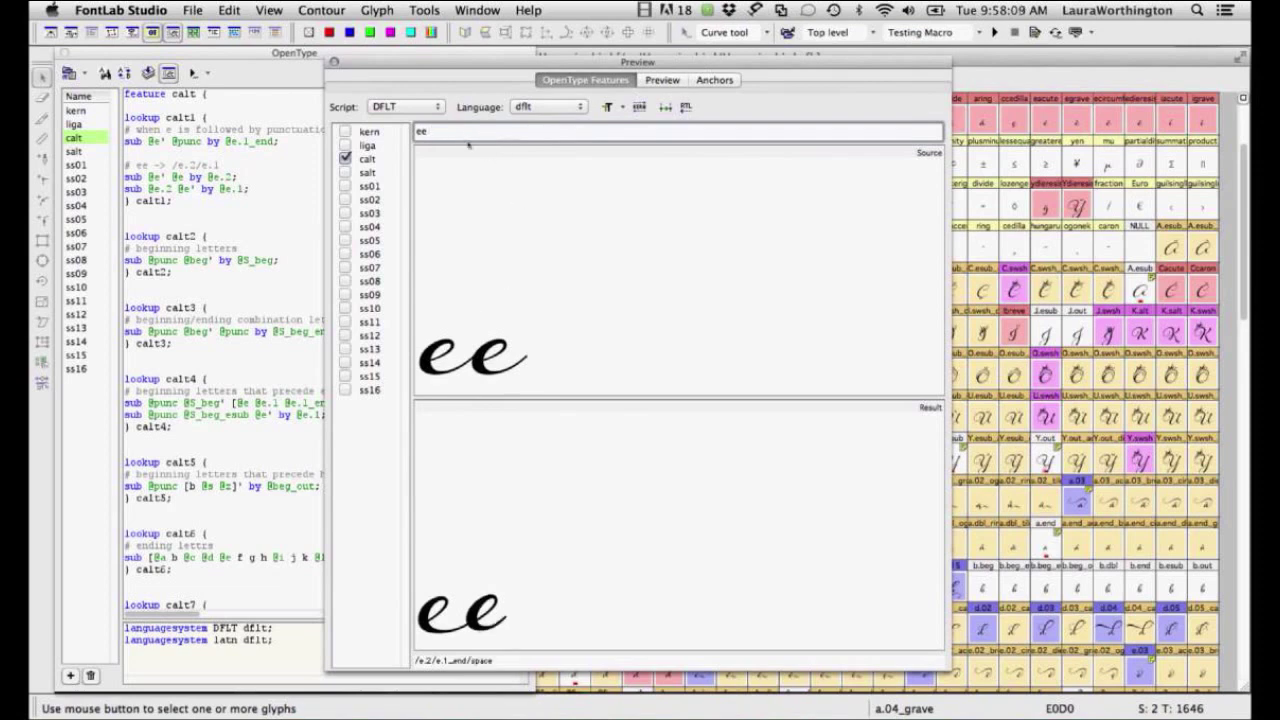
{"action": "key", "text": "BackSpace"}
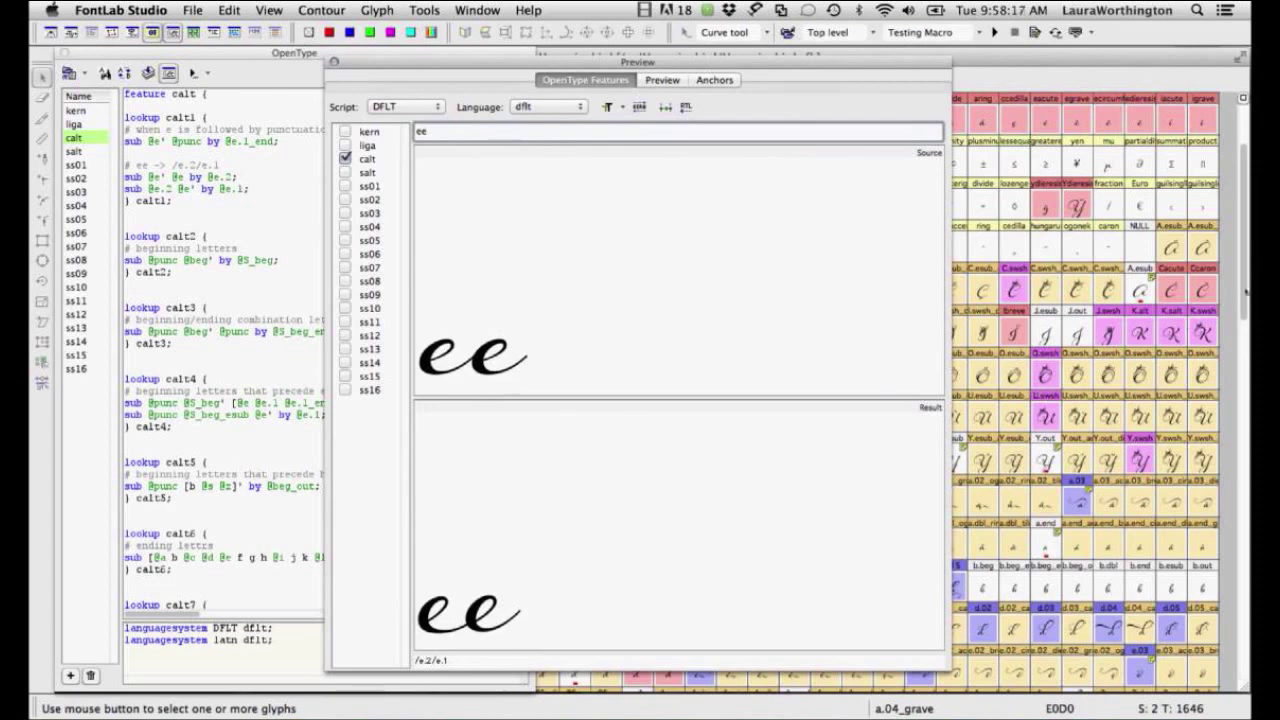
Look through Hummingbird's alternate glyphs around e.1 and e.2, moving the Preview and OpenType panels out of the way.
{"action": "scroll", "coordinate": [1206, 419], "scroll_direction": "down", "scroll_amount": 8}
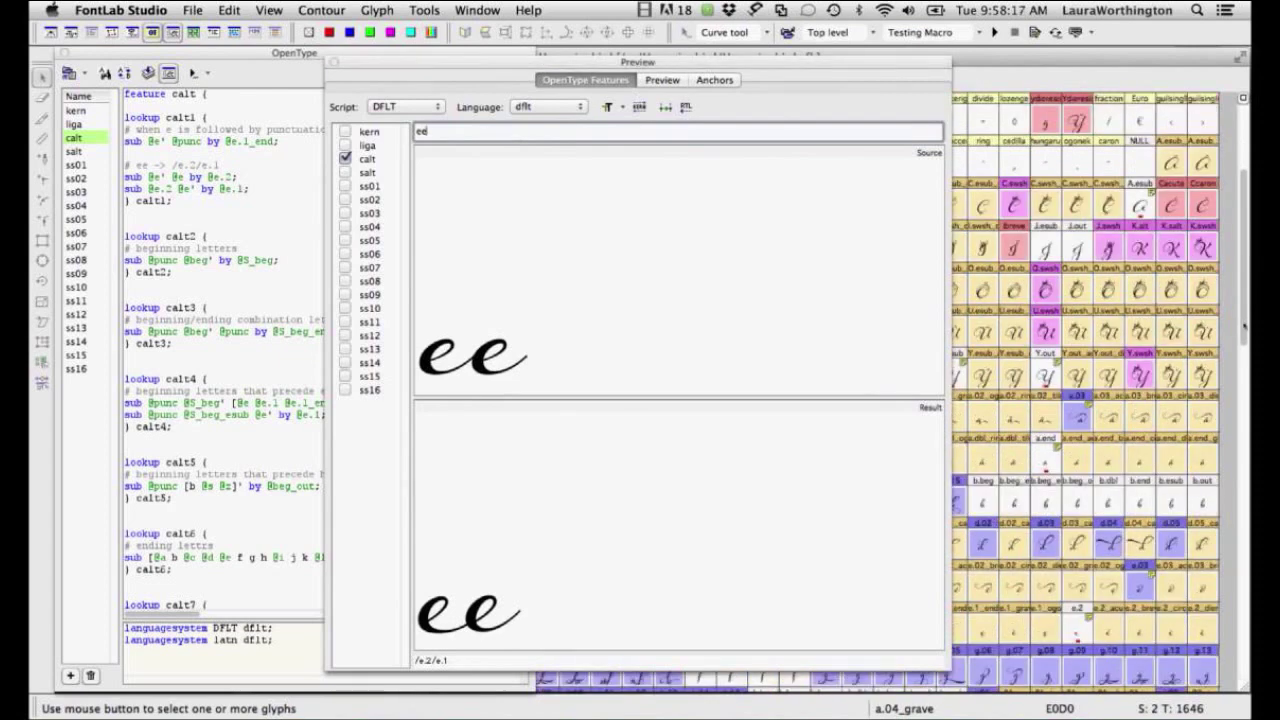
{"action": "scroll", "coordinate": [1206, 420], "scroll_direction": "down", "scroll_amount": 4}
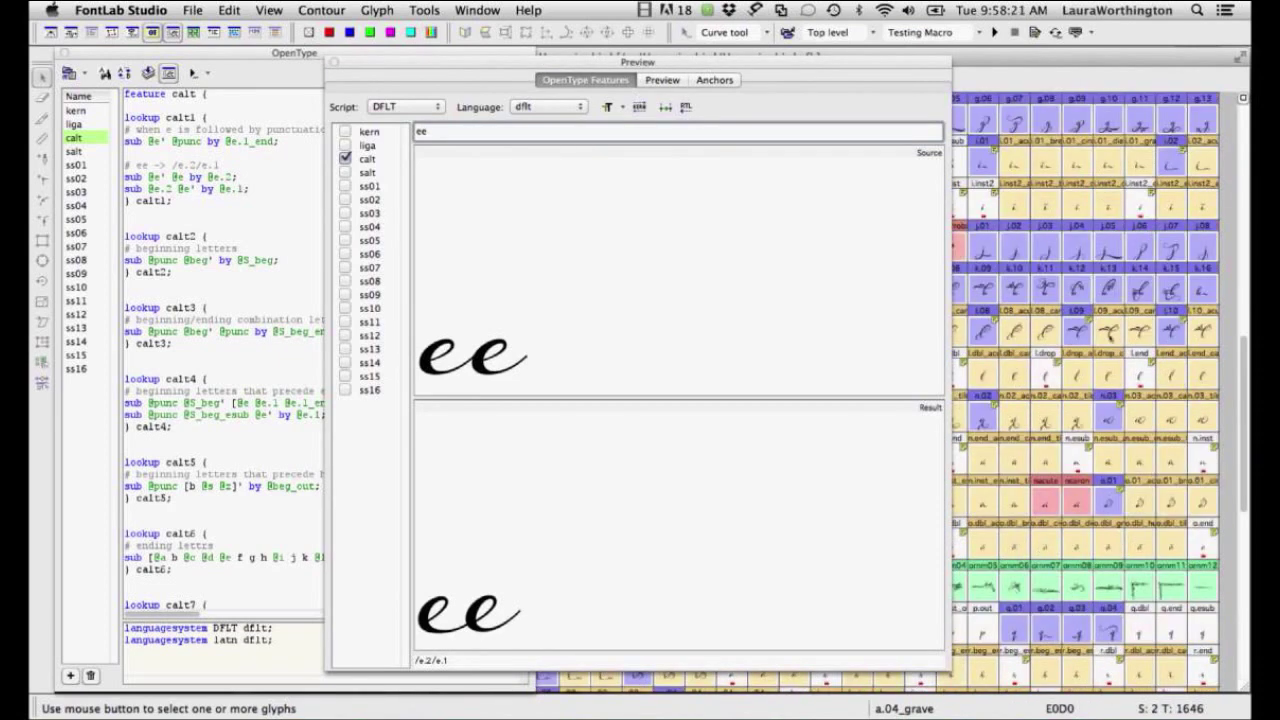
{"action": "left_click_drag", "start_coordinate": [1246, 432], "coordinate": [1244, 364]}
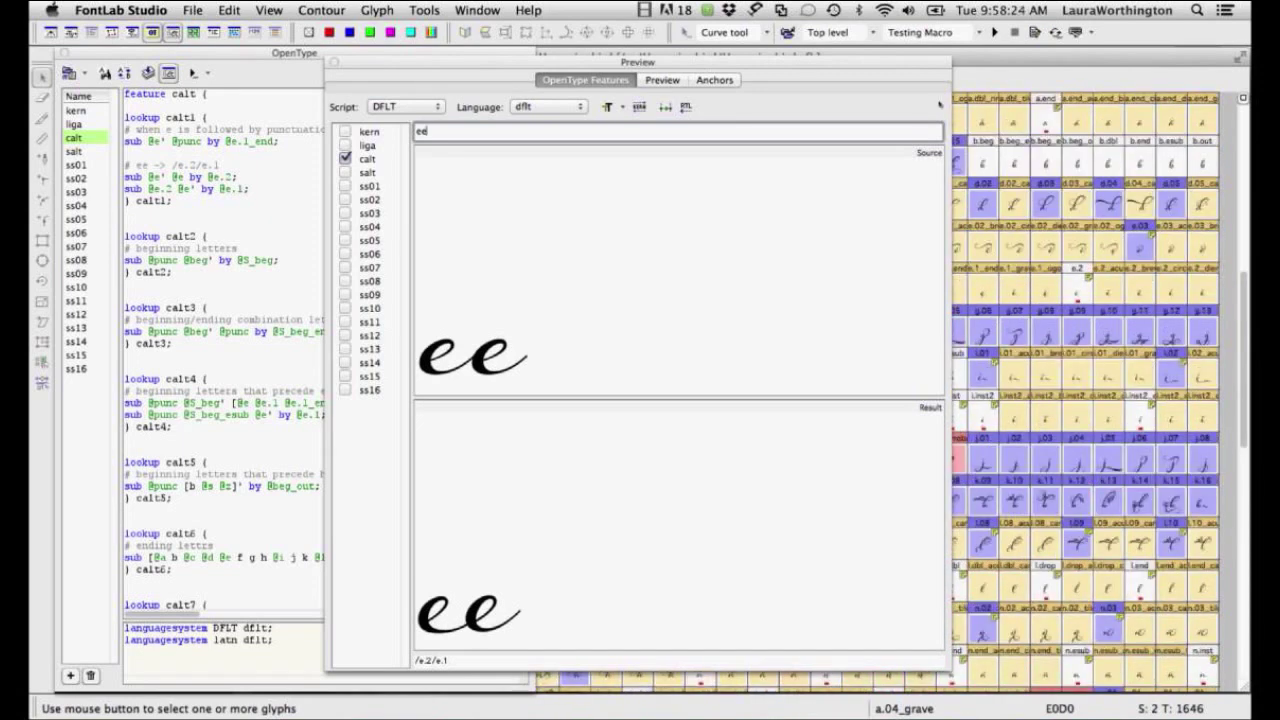
{"action": "left_click_drag", "start_coordinate": [637, 62], "coordinate": [280, 543]}
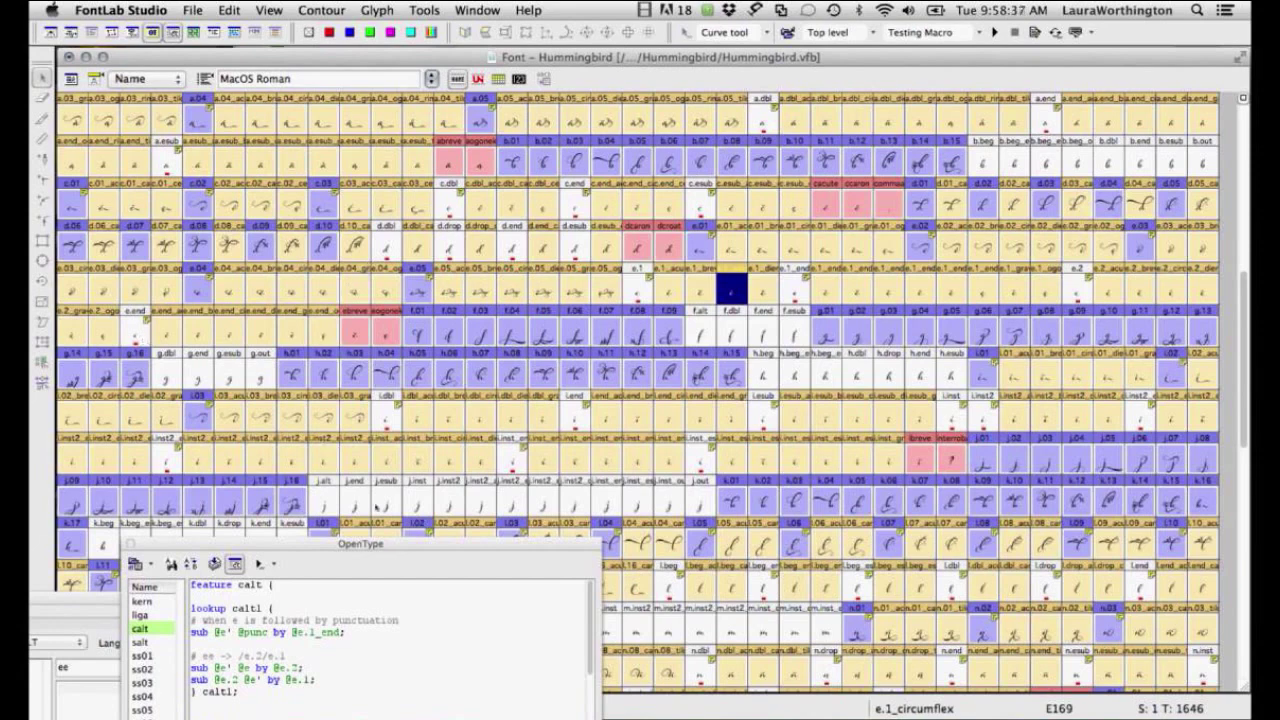
Bring the OpenType and Preview panels back up beside each other and review Hummingbird's calt lookups.
{"action": "left_click_drag", "start_coordinate": [371, 548], "coordinate": [530, 51]}
{"action": "left_click_drag", "start_coordinate": [178, 598], "coordinate": [268, 88]}
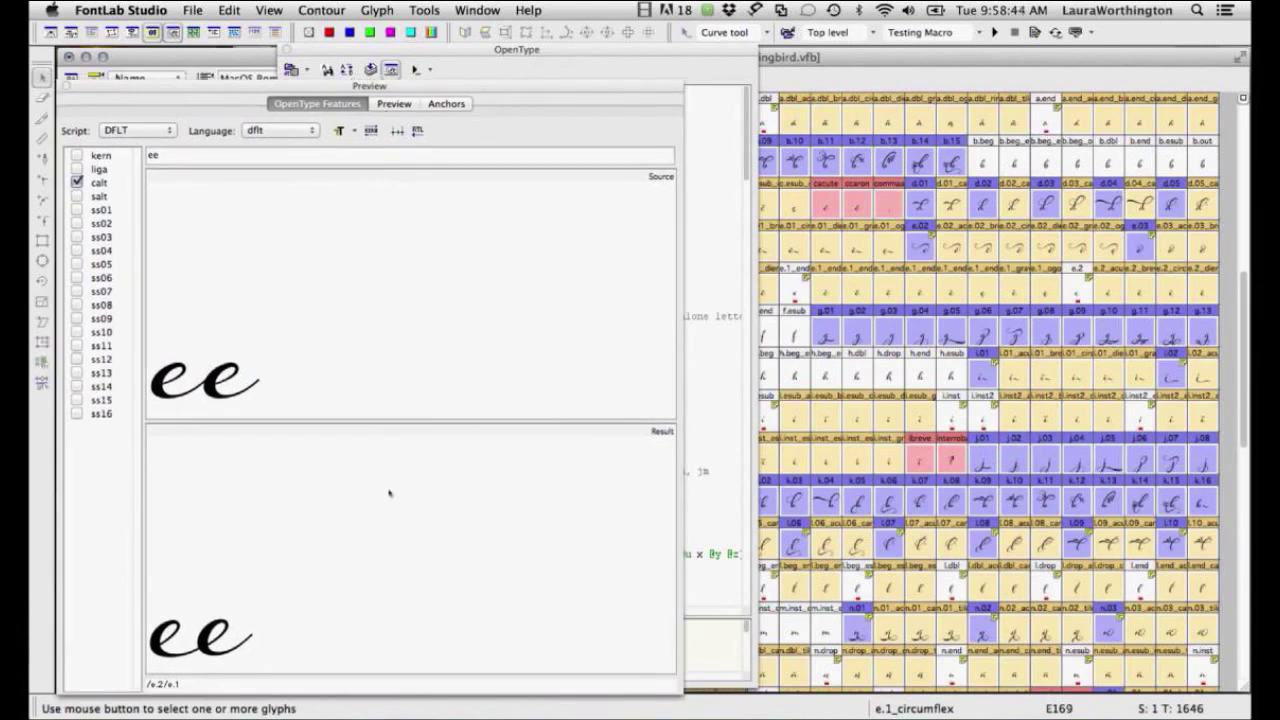
{"action": "left_click", "coordinate": [626, 48]}
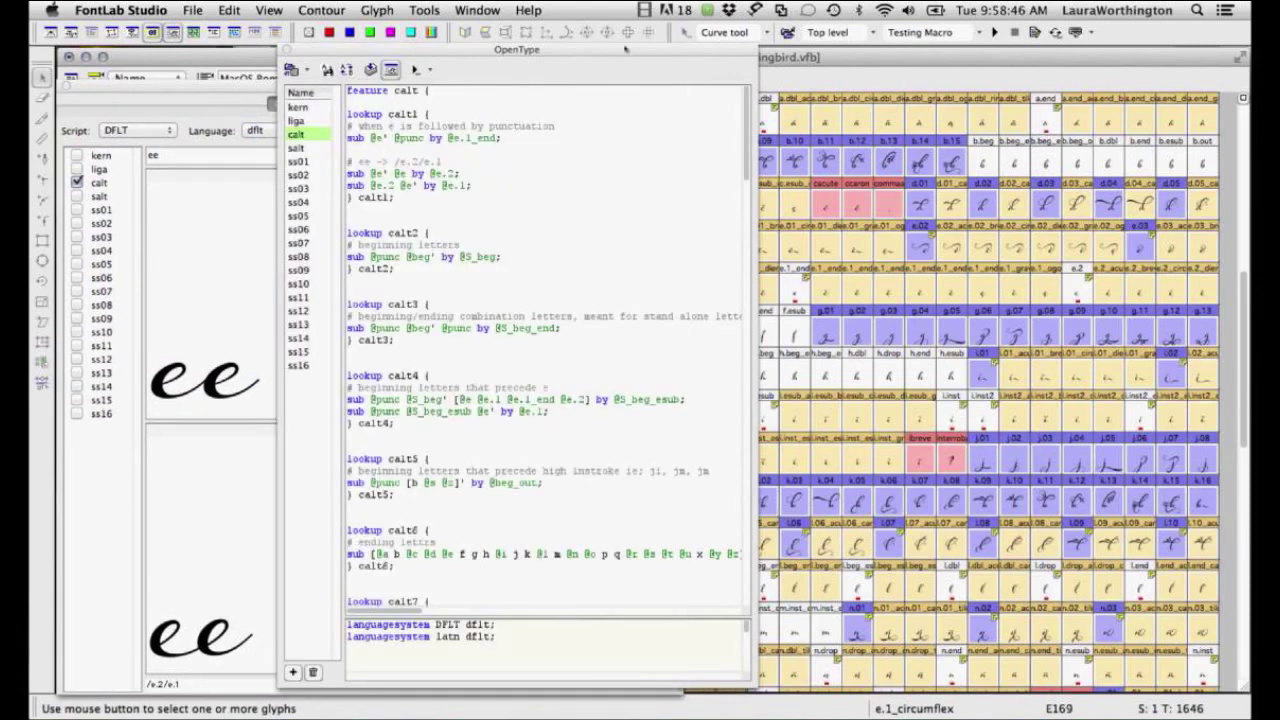
{"action": "left_click_drag", "start_coordinate": [626, 48], "coordinate": [652, 49]}
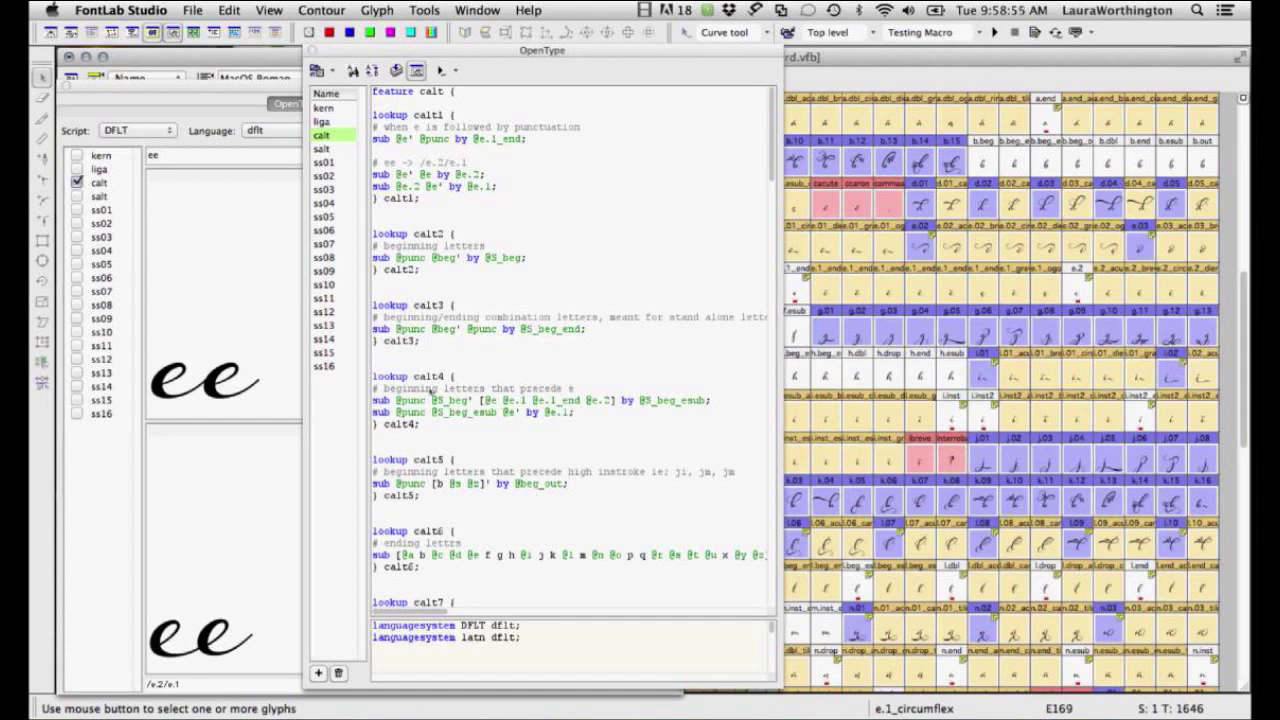
{"action": "left_click_drag", "start_coordinate": [773, 168], "coordinate": [726, 48]}
Check the AnyMeeting chat for further questions, looking over Hummingbird's glyphs in between, and return to FontLab Studio.
{"action": "left_click", "coordinate": [360, 718]}
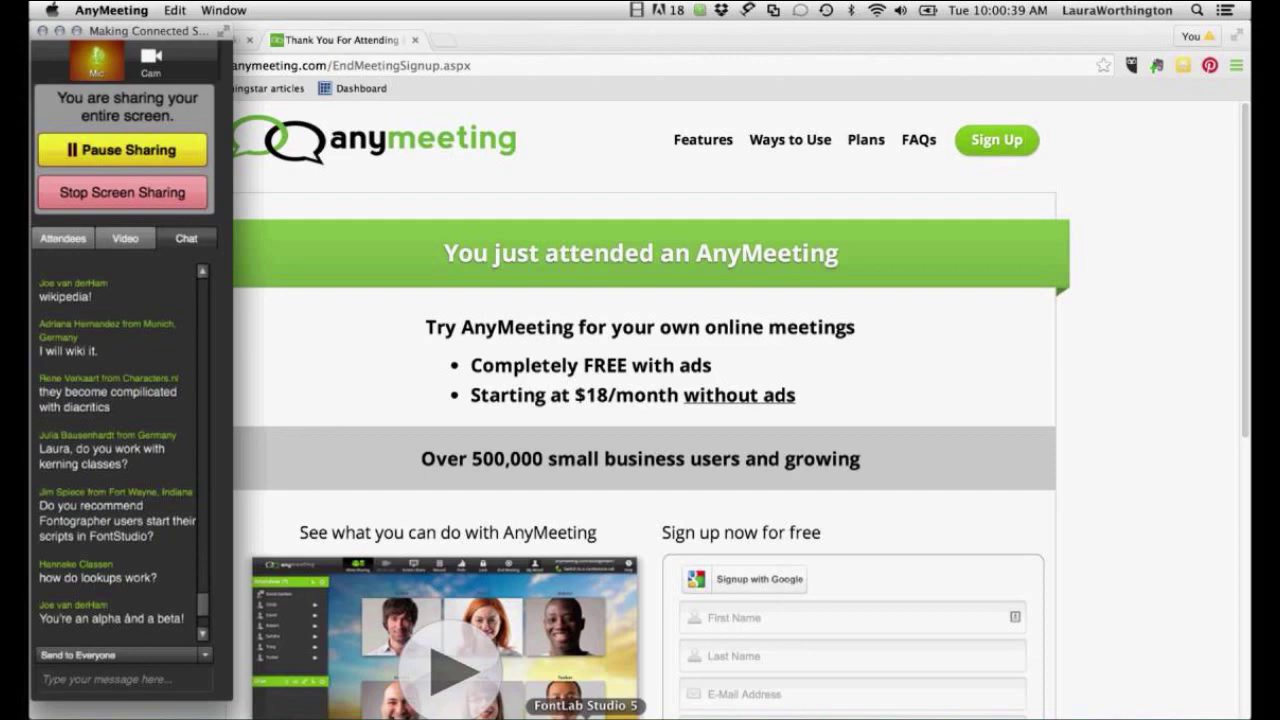
{"action": "left_click", "coordinate": [585, 716]}
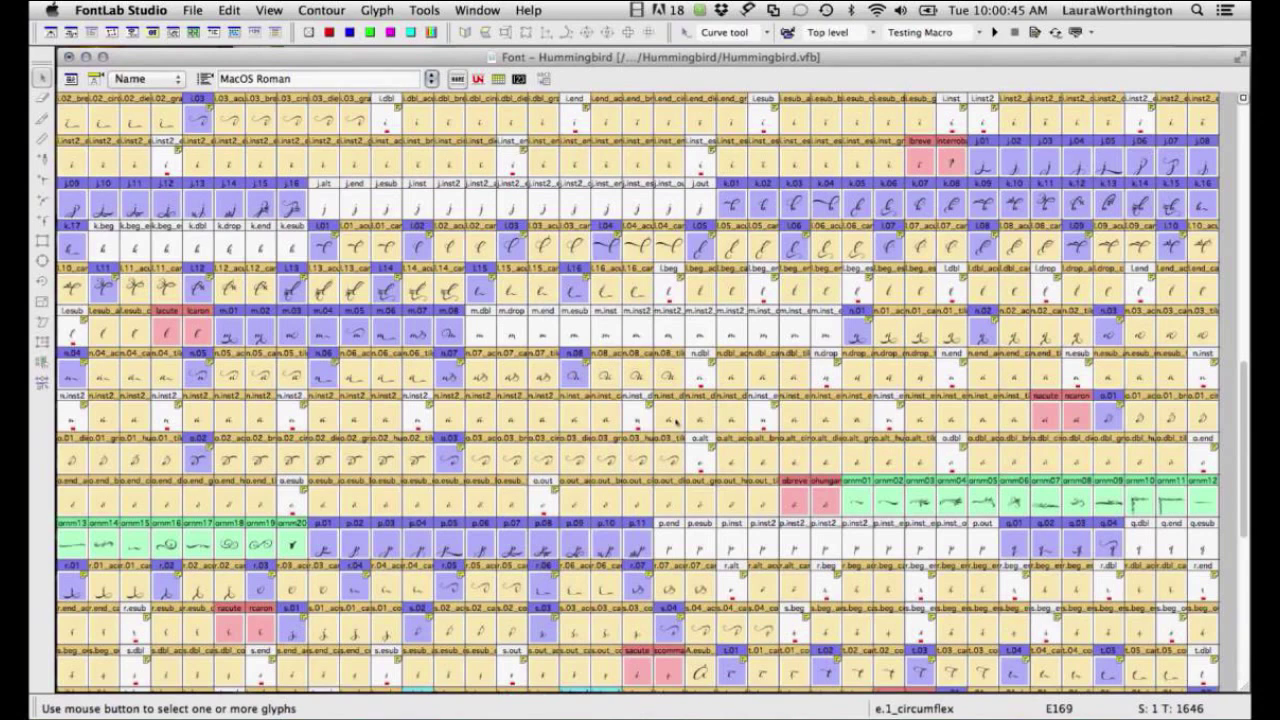
{"action": "scroll", "coordinate": [676, 421], "scroll_direction": "up", "scroll_amount": 5}
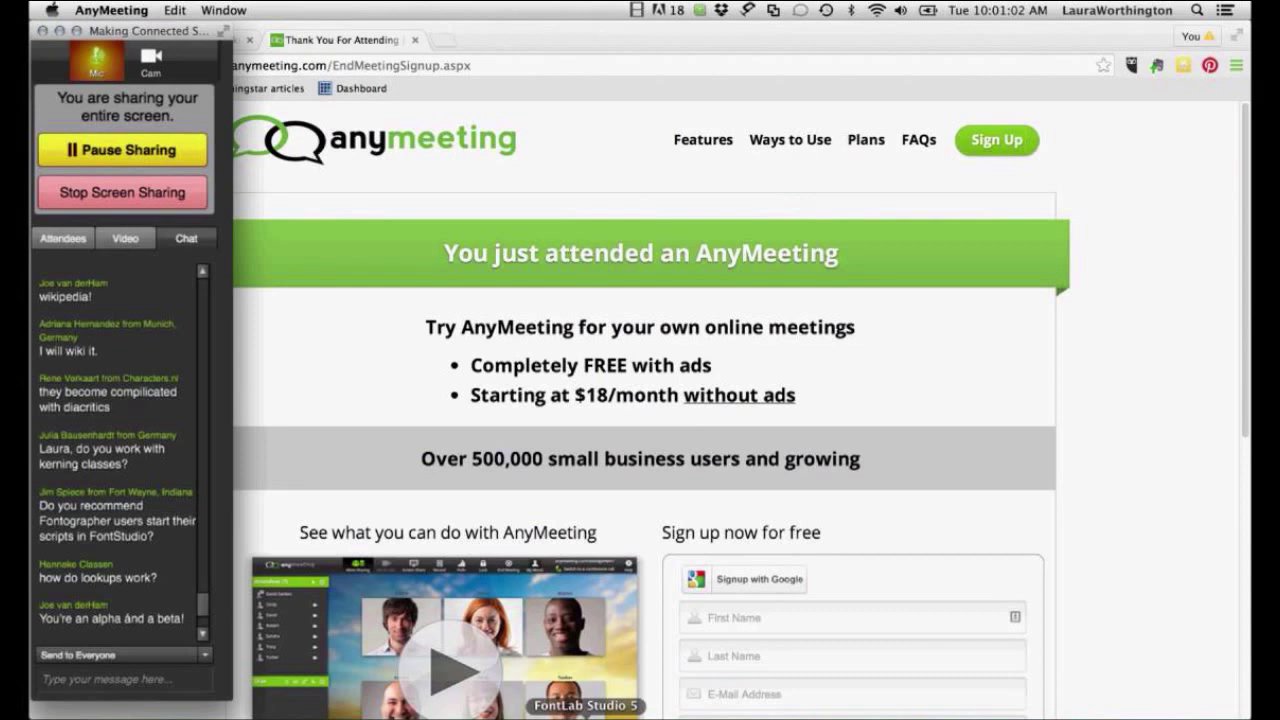
{"action": "left_click", "coordinate": [586, 715]}
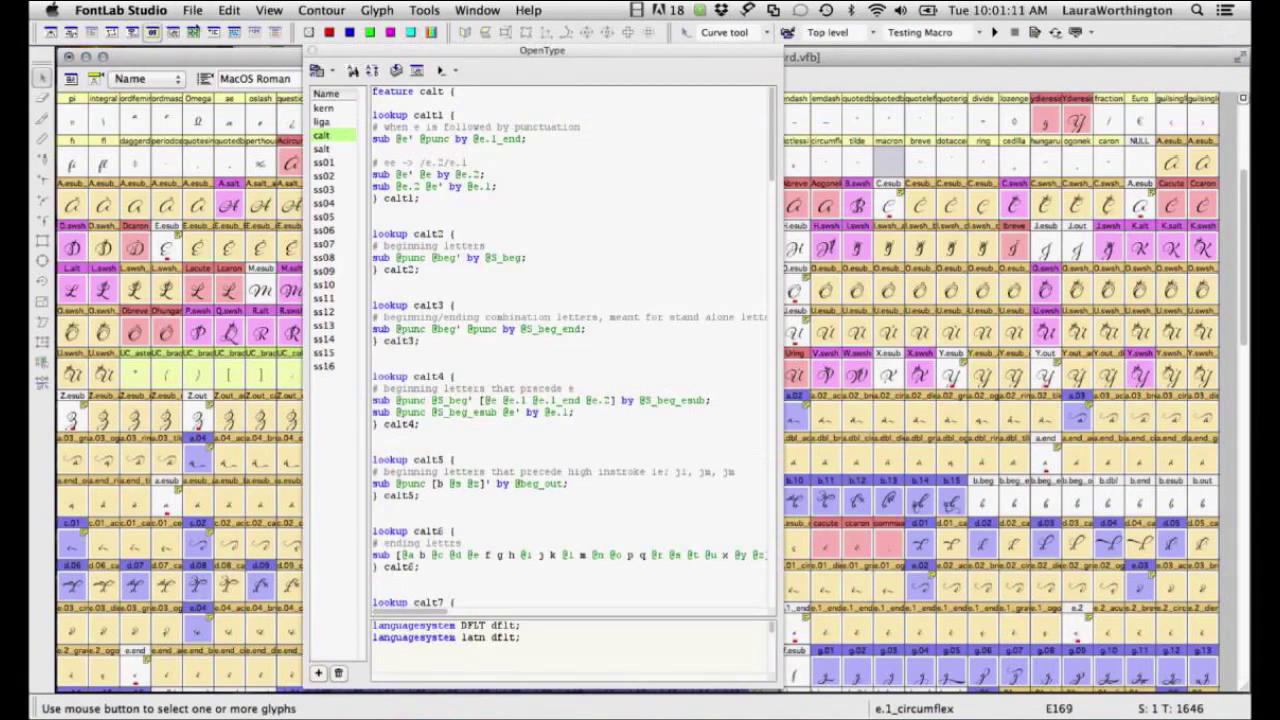
Open Hummingbird's Classes panel, show its Kerning classes and move the panel clear of the calt code.
{"action": "left_click", "coordinate": [194, 32]}
{"action": "left_click", "coordinate": [234, 622]}
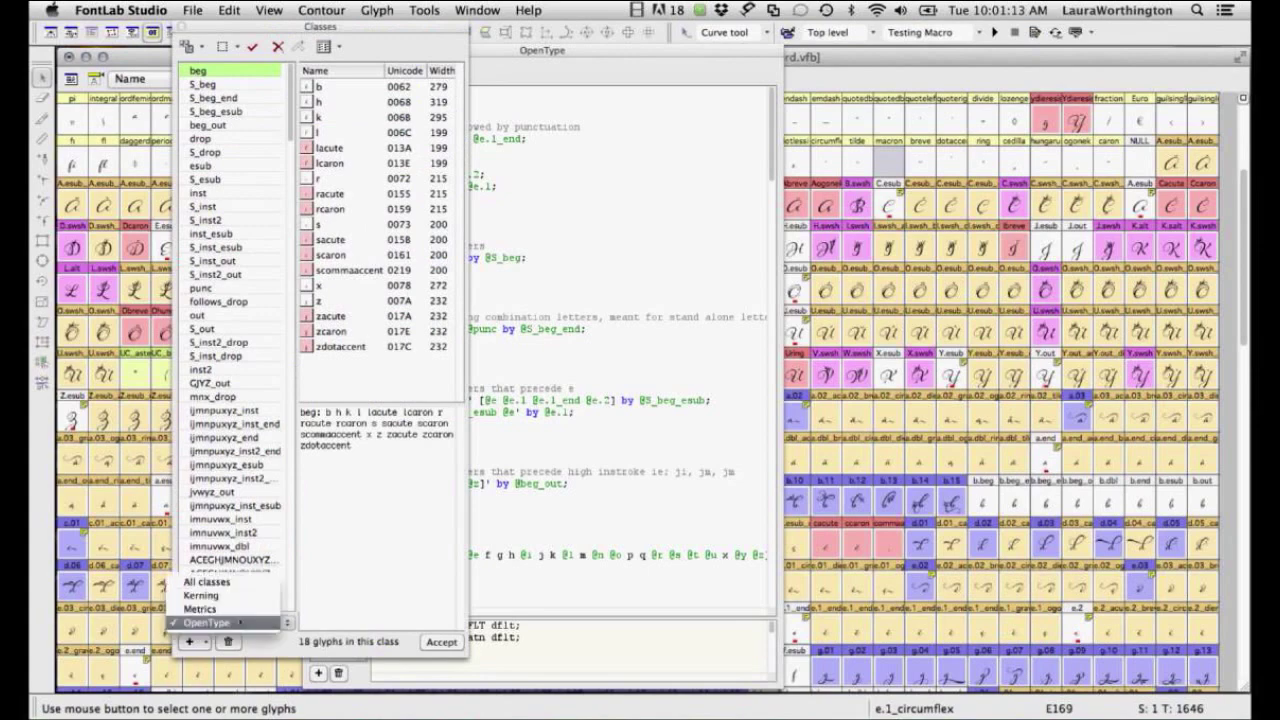
{"action": "left_click", "coordinate": [234, 598]}
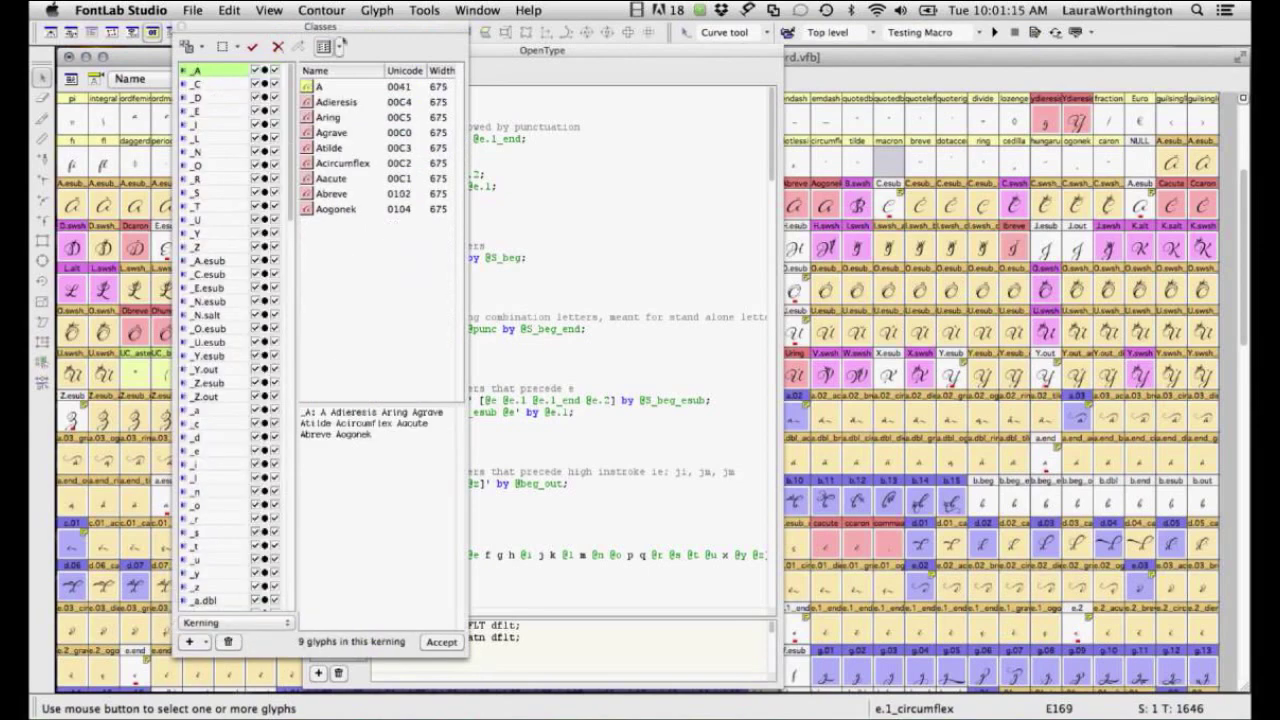
{"action": "left_click_drag", "start_coordinate": [372, 35], "coordinate": [312, 47]}
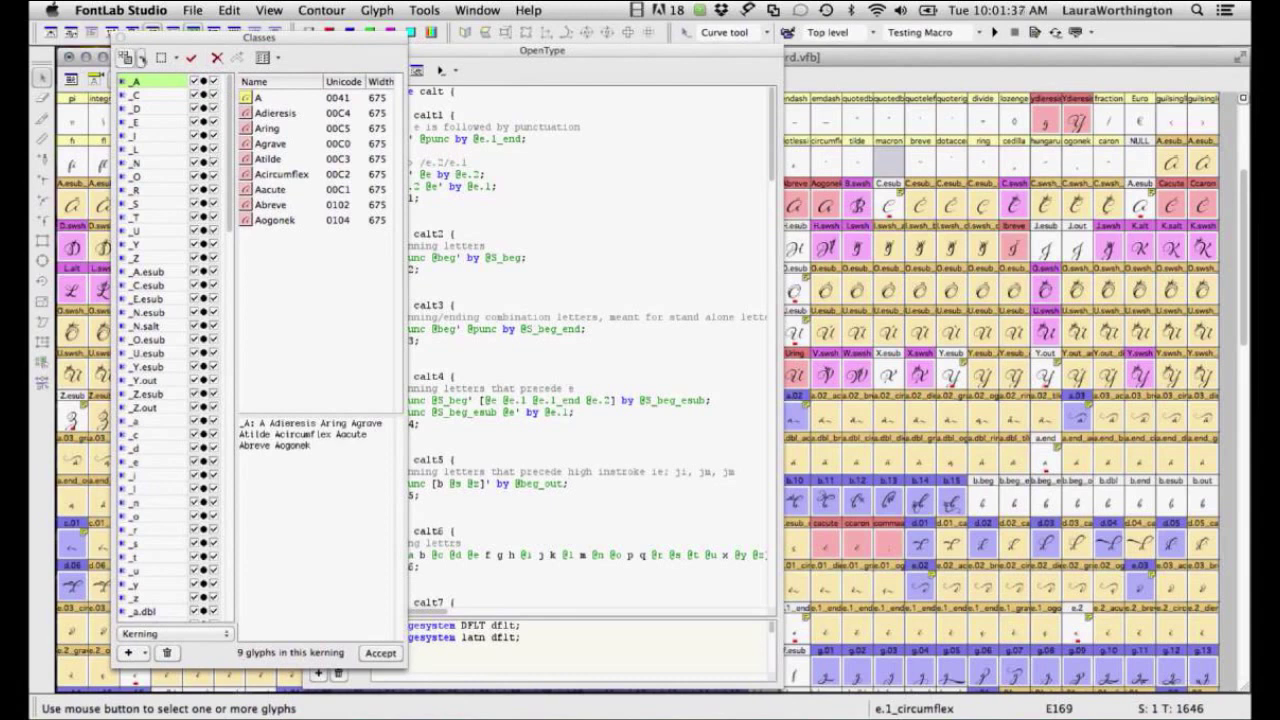
Start loading classes from a file and go to the _miscellaneous folder inside my fonts.
{"action": "left_click", "coordinate": [125, 57]}
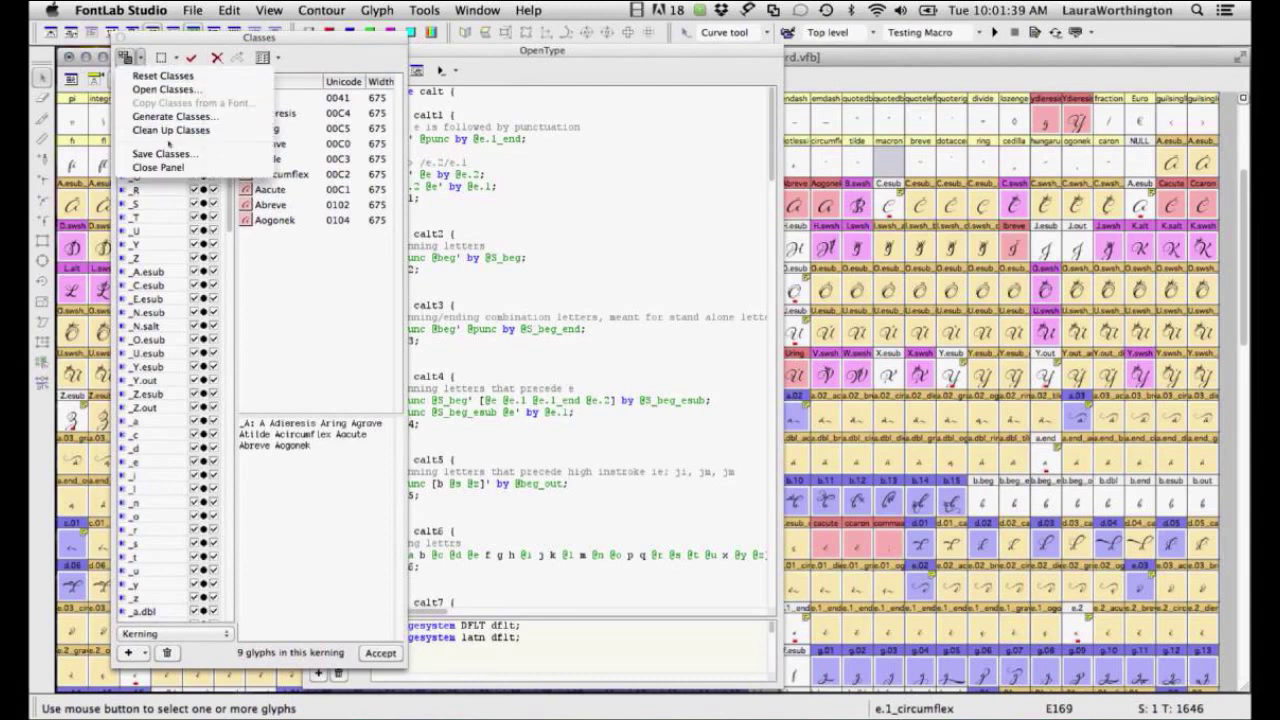
{"action": "left_click", "coordinate": [205, 90]}
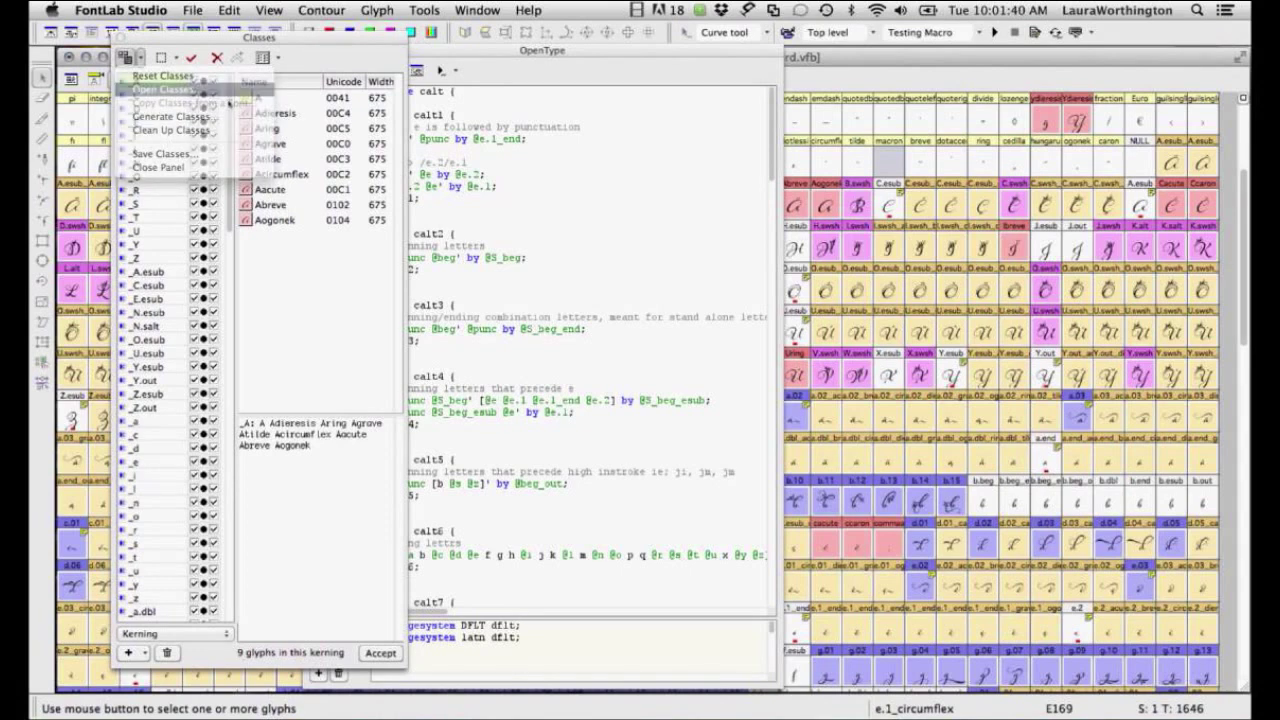
{"action": "left_click", "coordinate": [398, 221]}
{"action": "left_click", "coordinate": [583, 190]}
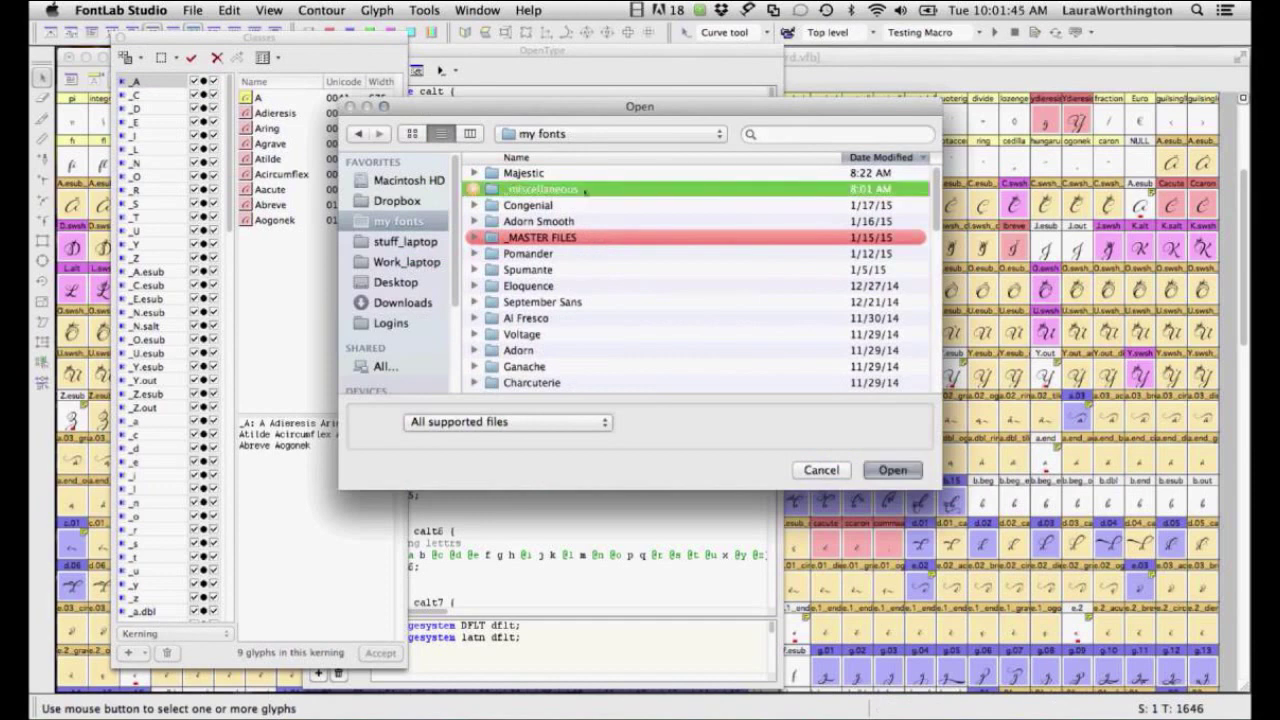
{"action": "double_click", "coordinate": [583, 190]}
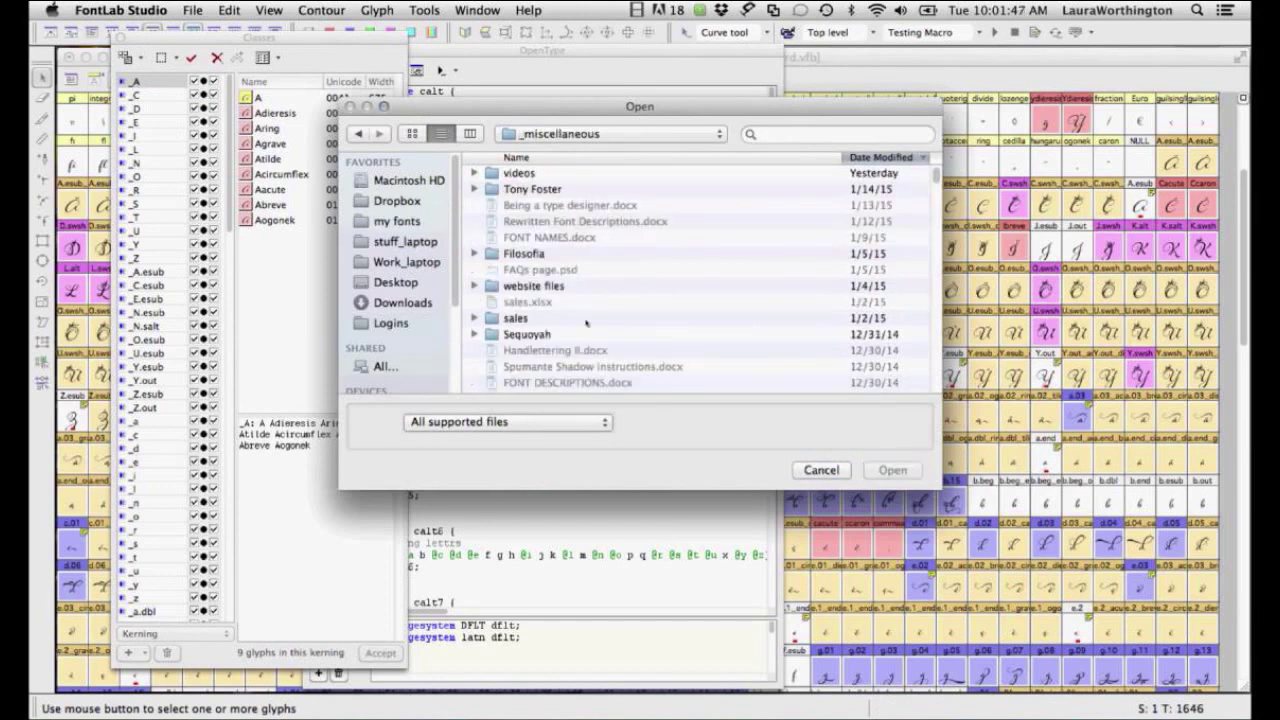
Look through the _miscellaneous folder for the saved kerning class files such as basic kerning classes.flc.
{"action": "scroll", "coordinate": [588, 322], "scroll_direction": "down", "scroll_amount": 1}
{"action": "scroll", "coordinate": [588, 322], "scroll_direction": "down", "scroll_amount": 5}
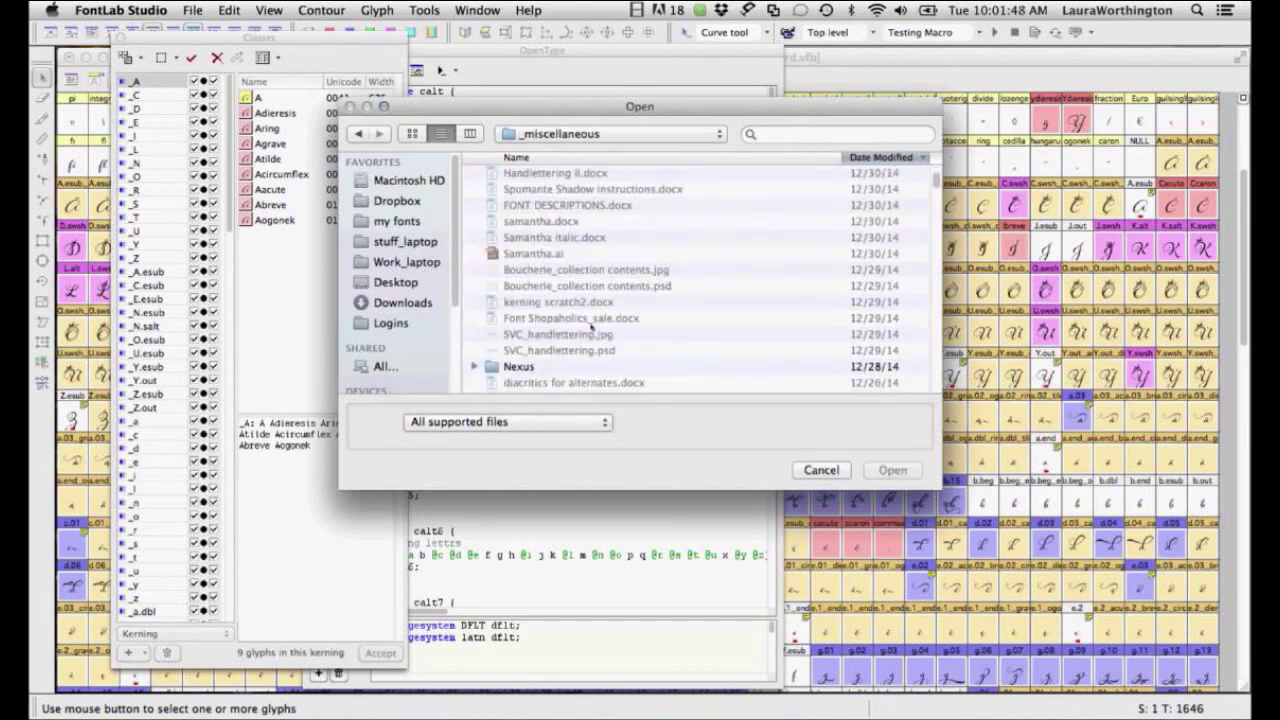
{"action": "scroll", "coordinate": [590, 322], "scroll_direction": "down", "scroll_amount": 10}
{"action": "scroll", "coordinate": [589, 326], "scroll_direction": "down", "scroll_amount": 5}
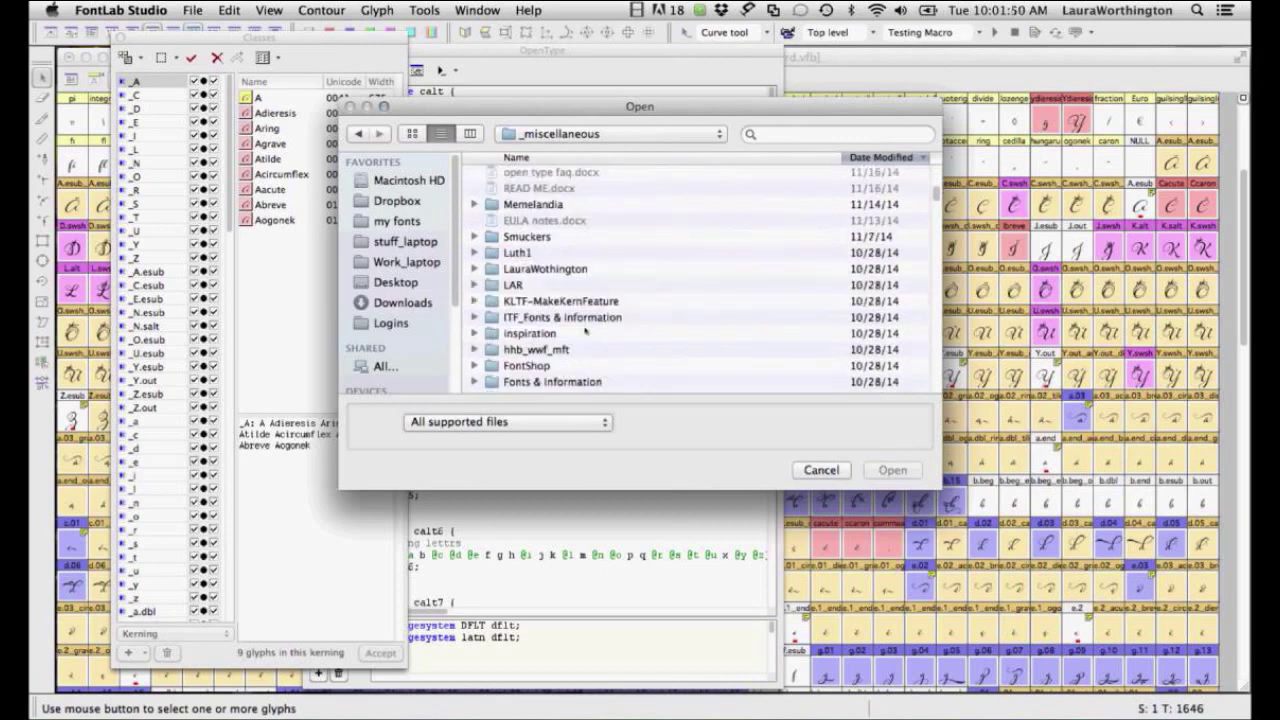
{"action": "scroll", "coordinate": [587, 330], "scroll_direction": "down", "scroll_amount": 5}
{"action": "scroll", "coordinate": [590, 328], "scroll_direction": "down", "scroll_amount": 5}
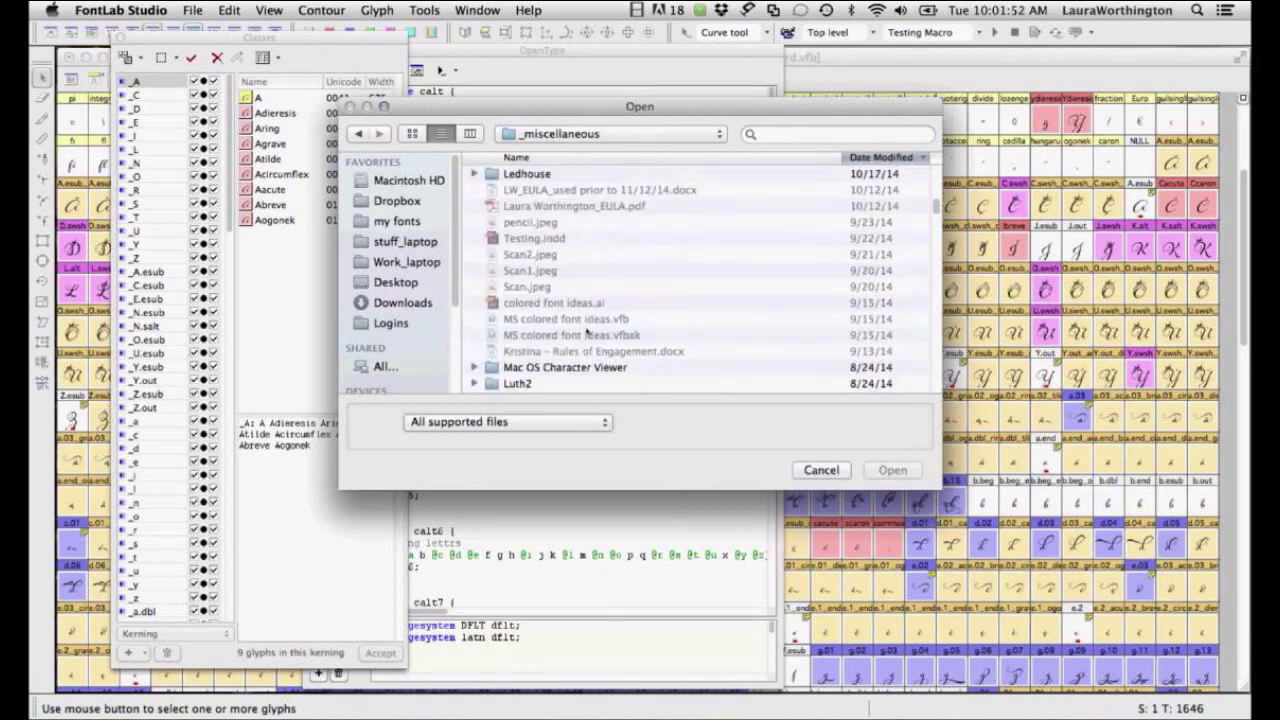
{"action": "scroll", "coordinate": [589, 328], "scroll_direction": "down", "scroll_amount": 5}
{"action": "scroll", "coordinate": [590, 320], "scroll_direction": "down", "scroll_amount": 5}
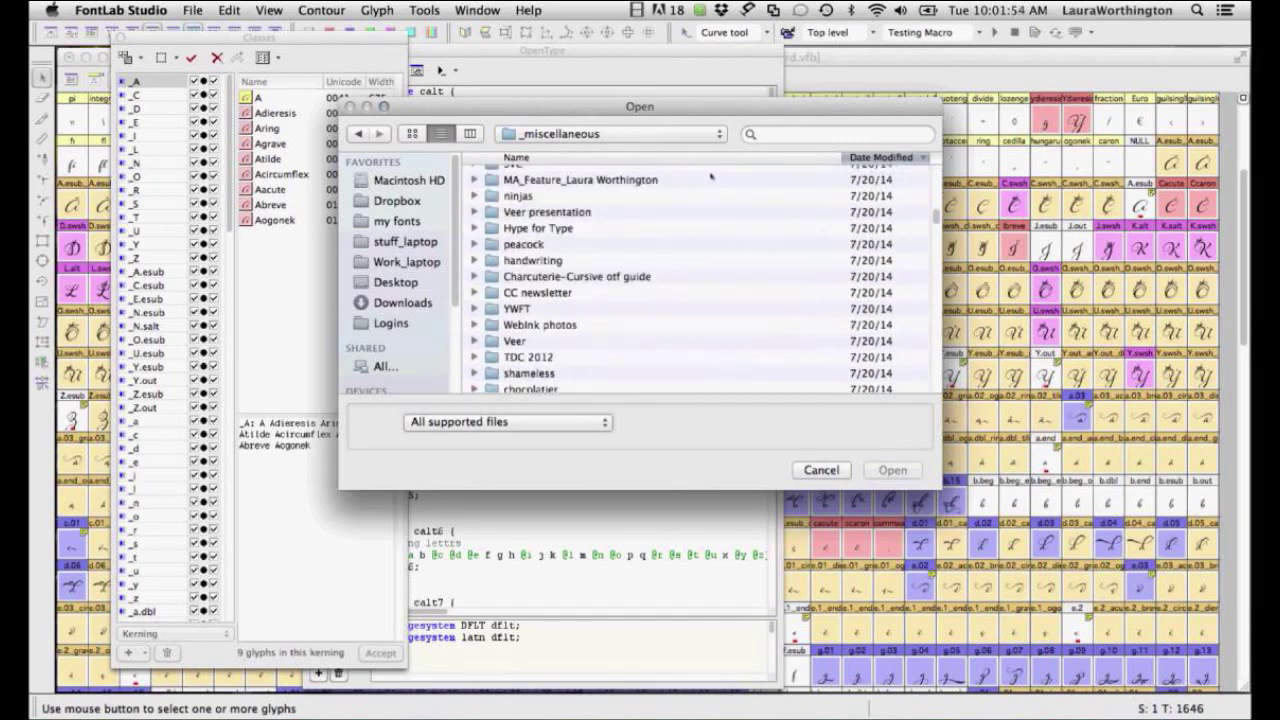
{"action": "scroll", "coordinate": [810, 205], "scroll_direction": "down", "scroll_amount": 5}
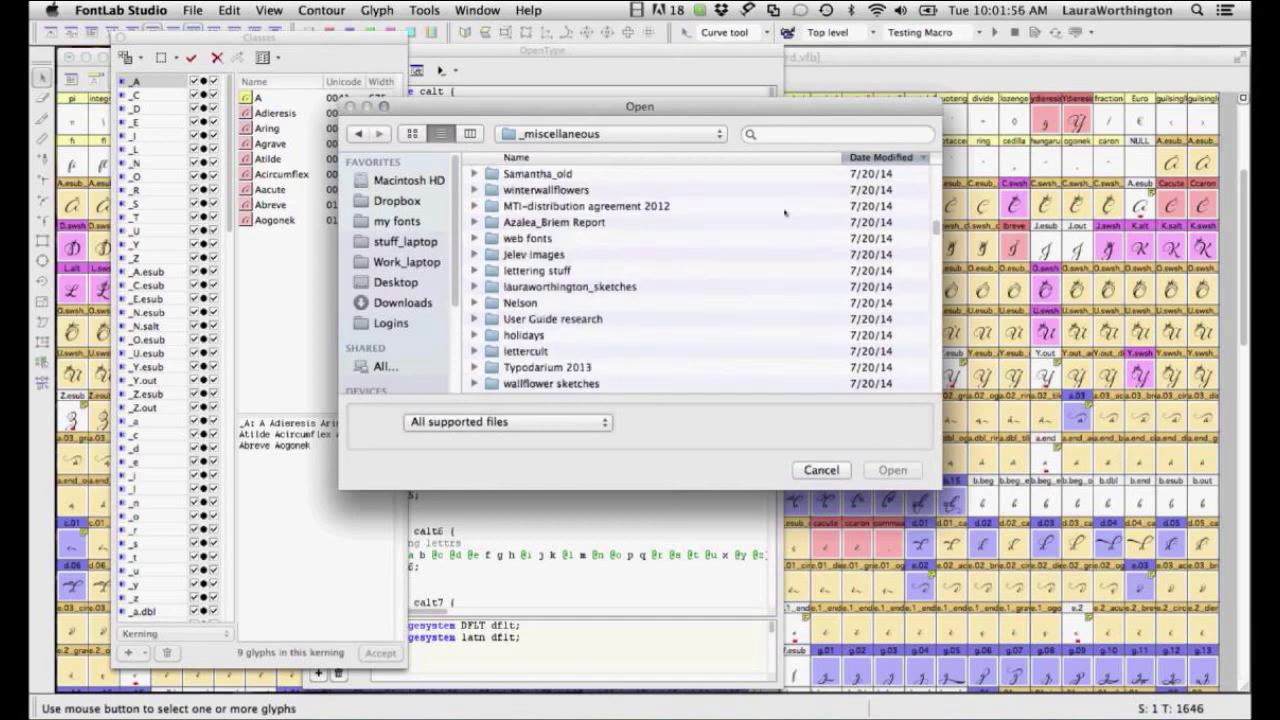
{"action": "scroll", "coordinate": [786, 212], "scroll_direction": "down", "scroll_amount": 5}
{"action": "scroll", "coordinate": [763, 228], "scroll_direction": "down", "scroll_amount": 5}
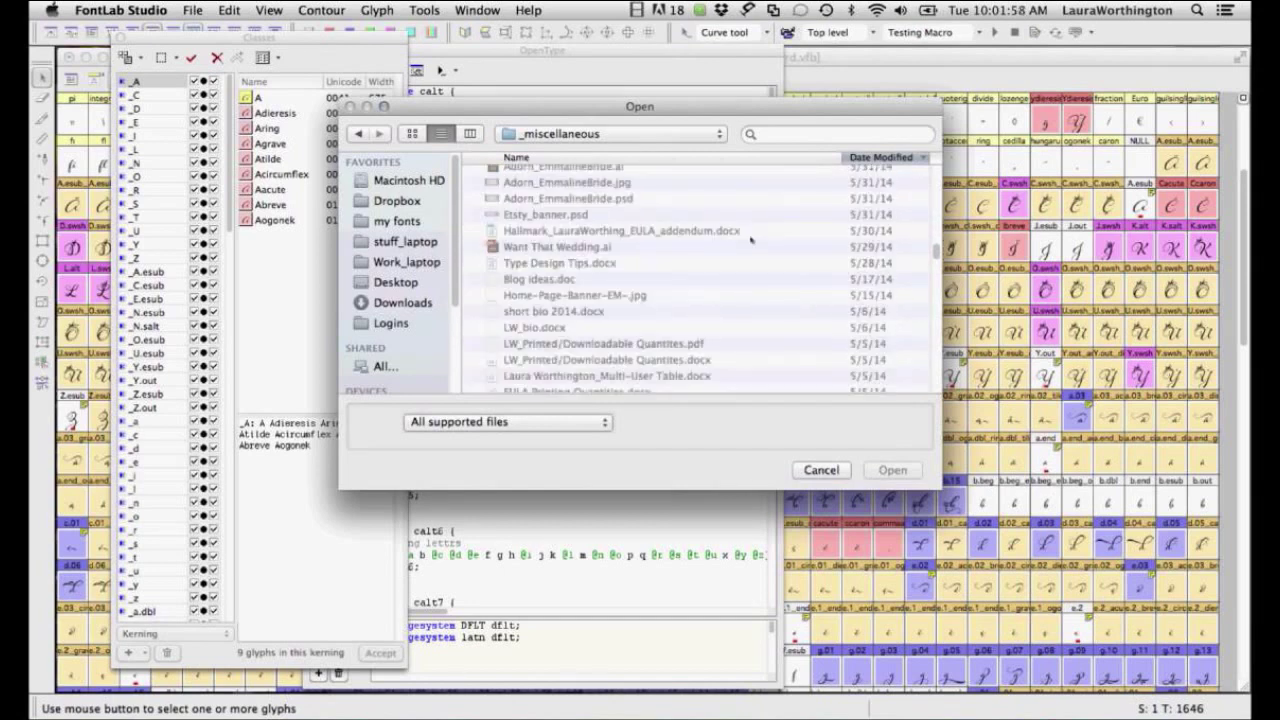
{"action": "scroll", "coordinate": [750, 238], "scroll_direction": "down", "scroll_amount": 5}
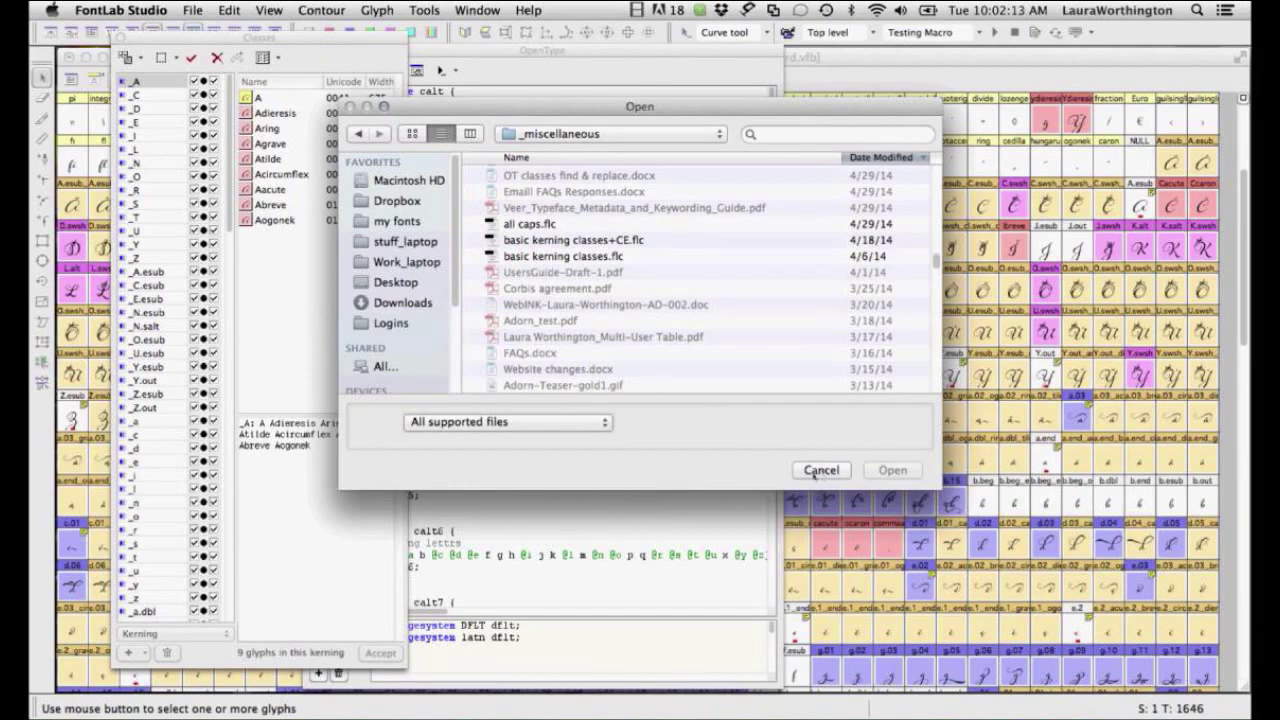
Cancel loading the class file and close the OpenType and Classes panels.
{"action": "left_click", "coordinate": [821, 470]}
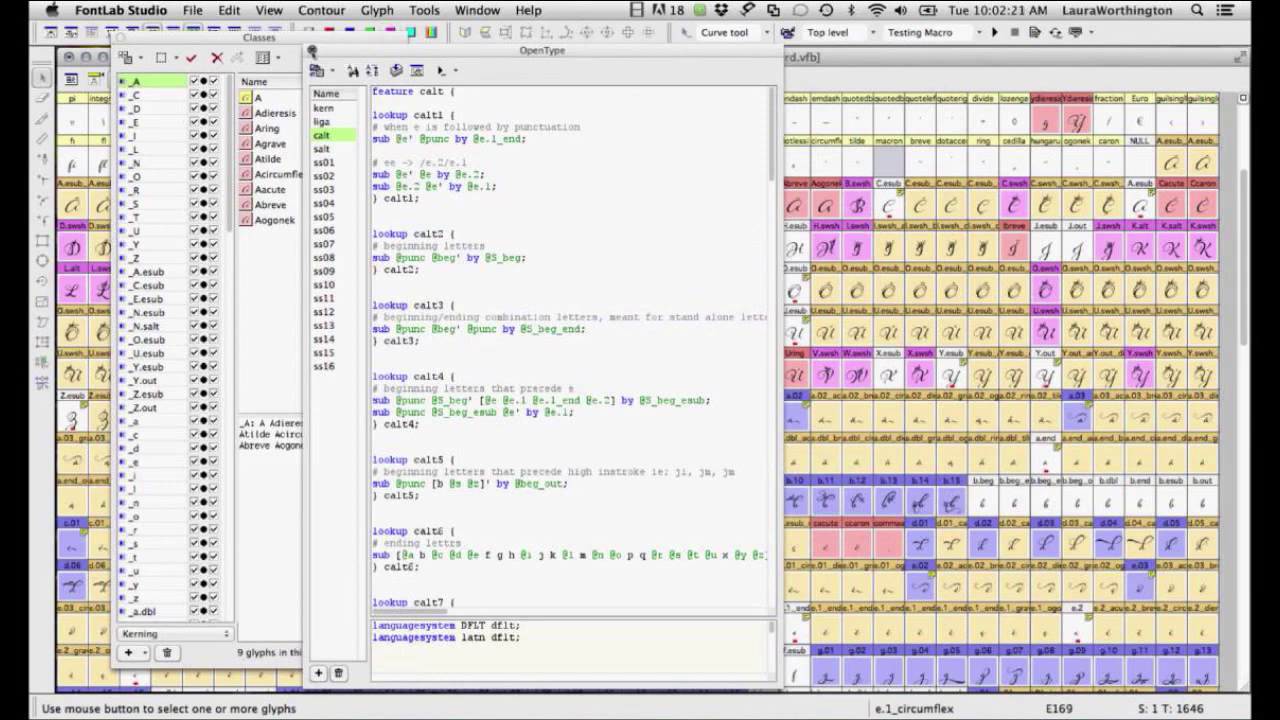
{"action": "left_click", "coordinate": [311, 51]}
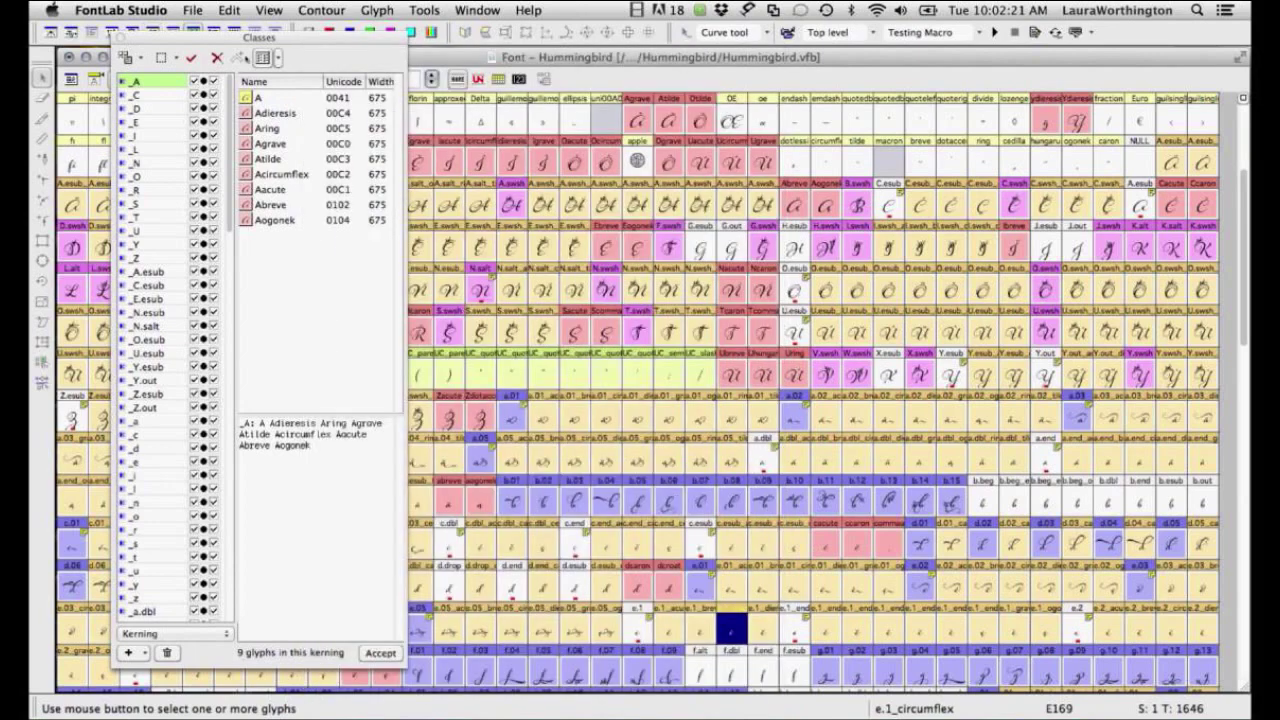
{"action": "left_click", "coordinate": [117, 37]}
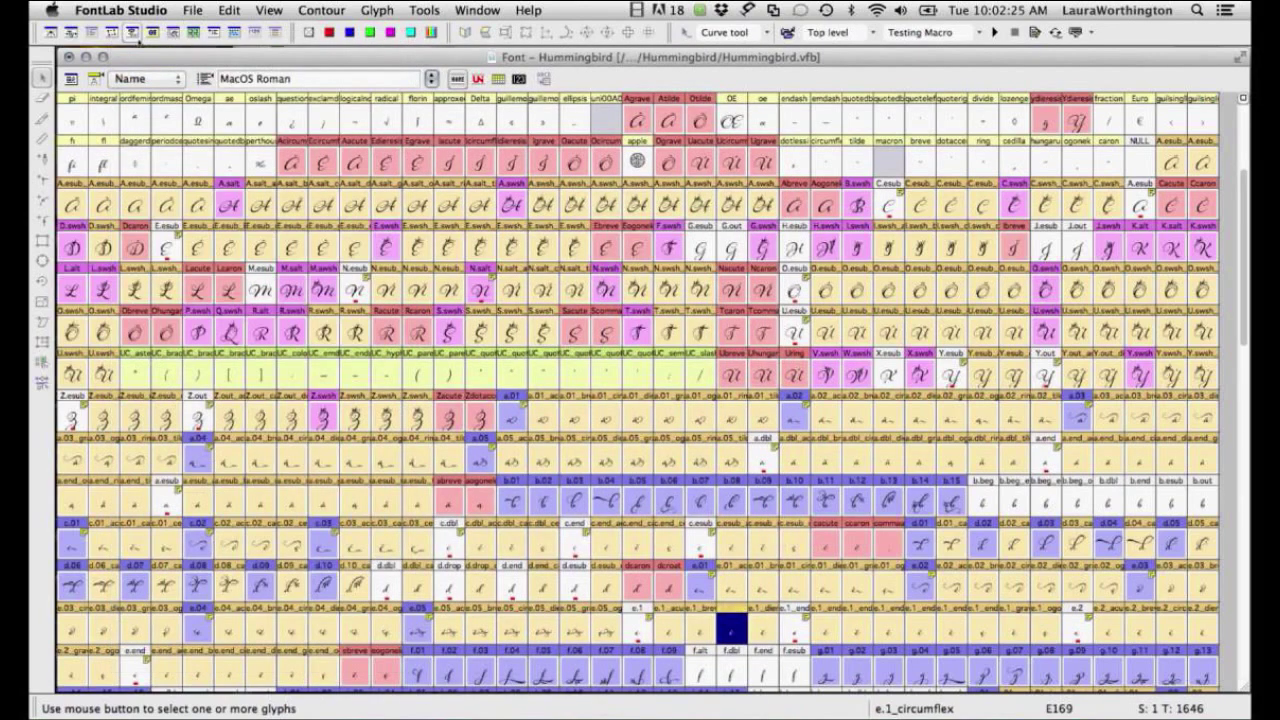
Open Hummingbird's Metrics window and preview the Araza Breadfruit Cherry sample text at size 96.
{"action": "left_click", "coordinate": [133, 33]}
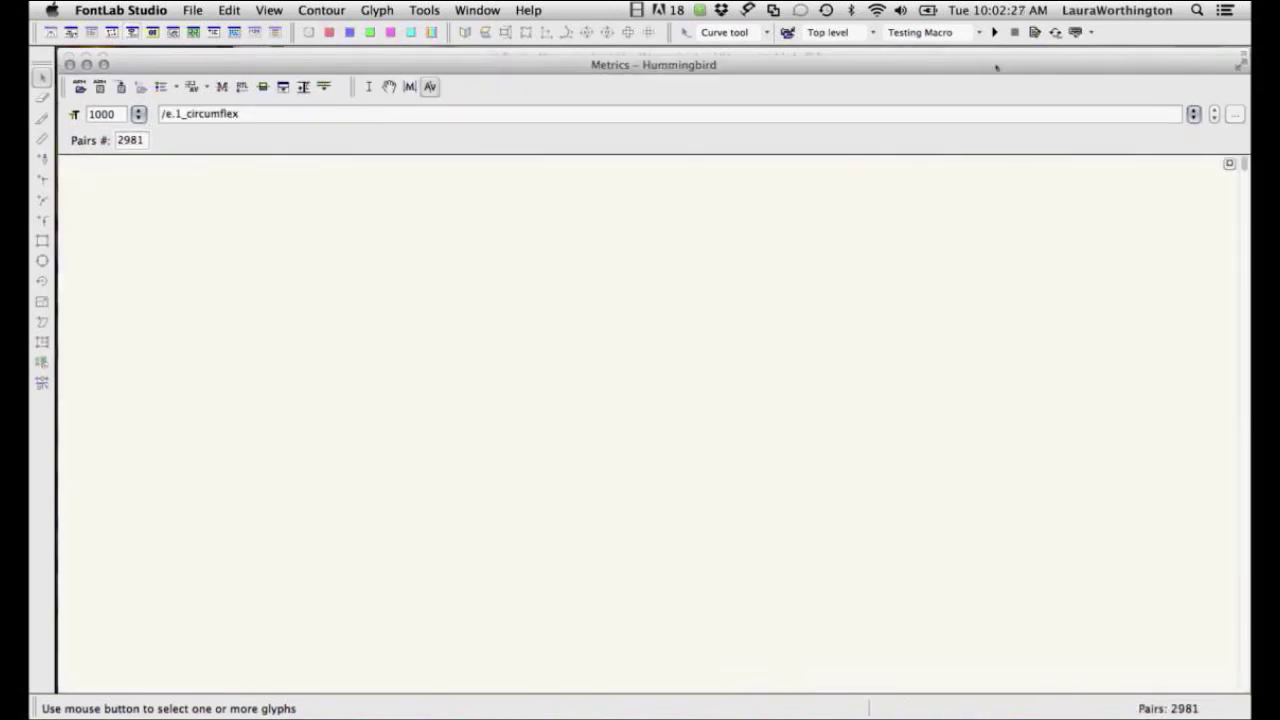
{"action": "left_click", "coordinate": [1193, 114]}
{"action": "left_click", "coordinate": [1188, 126]}
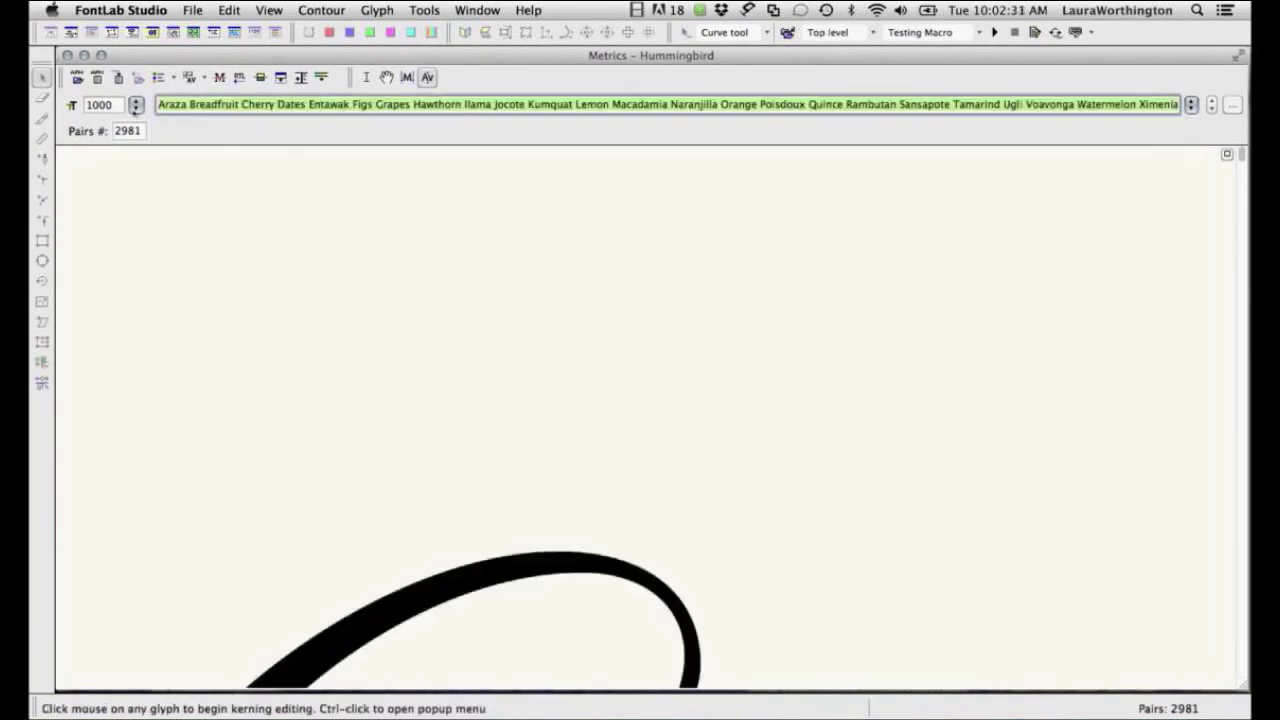
{"action": "left_click", "coordinate": [135, 107]}
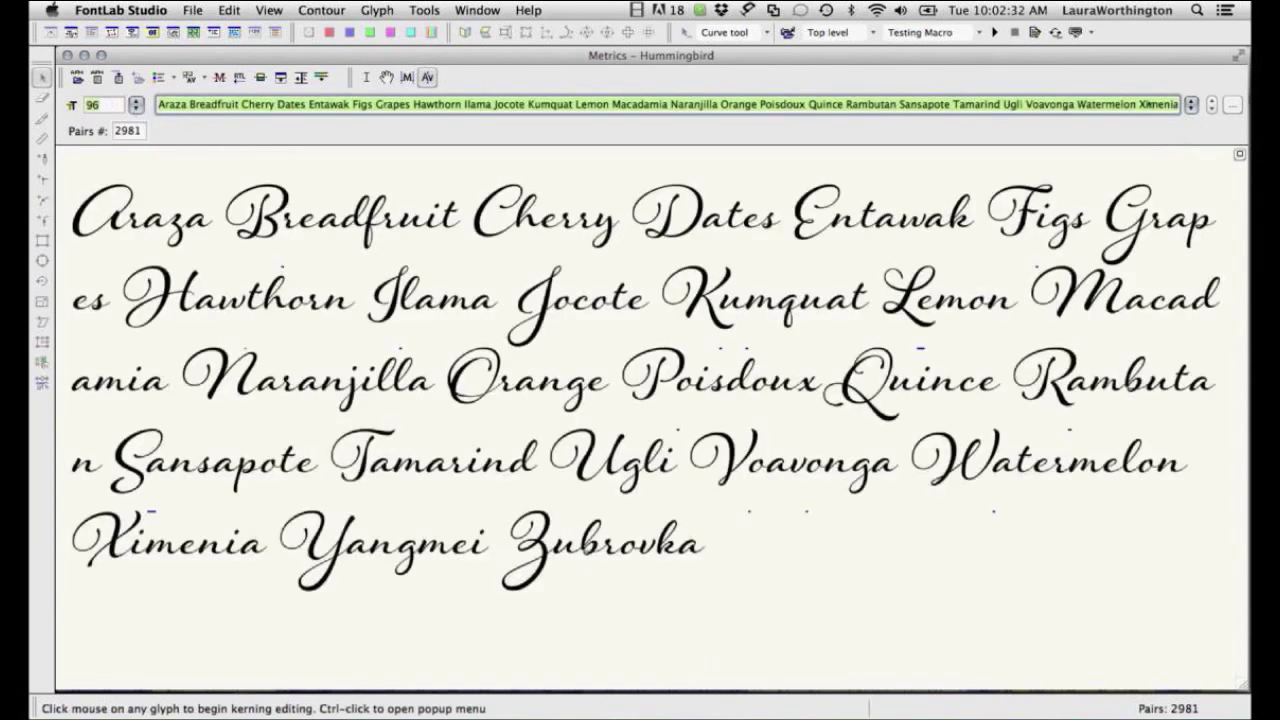
Replace the preview text with the saved sample string beginning "lynx tuft frogs, dolphins abduct by proxy".
{"action": "left_click", "coordinate": [1191, 104]}
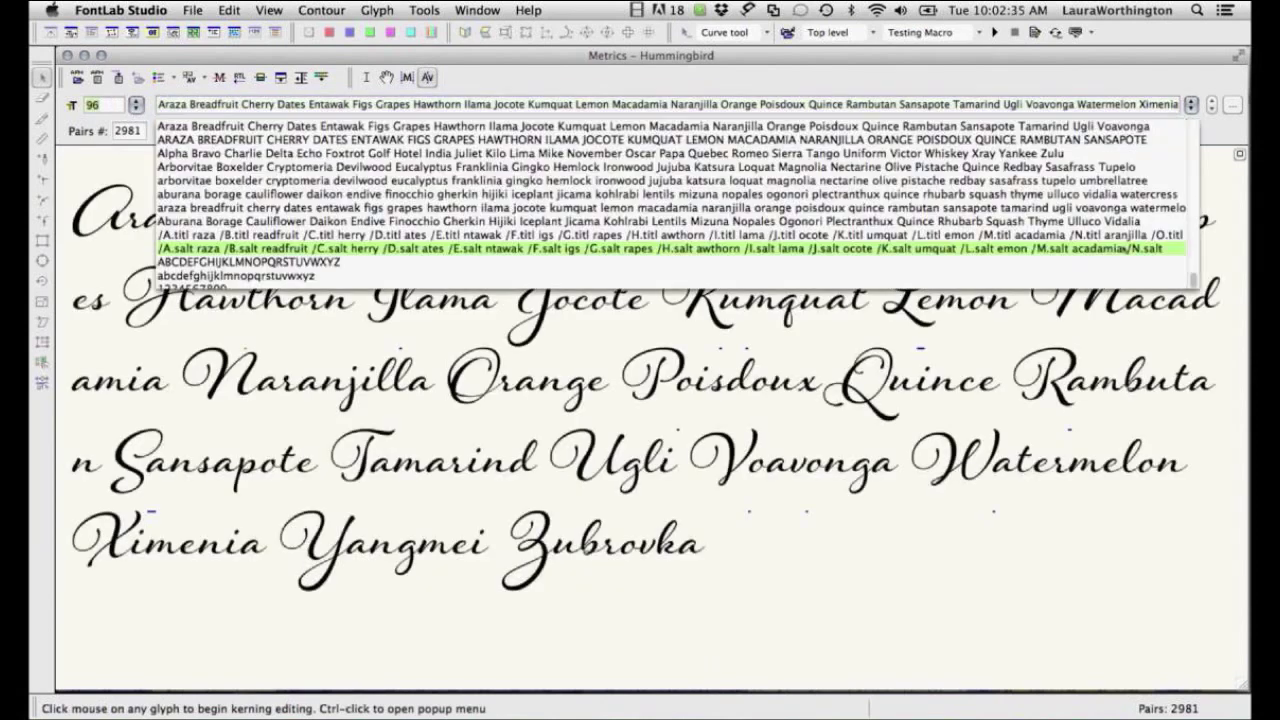
{"action": "scroll", "coordinate": [1123, 247], "scroll_direction": "down", "scroll_amount": 10}
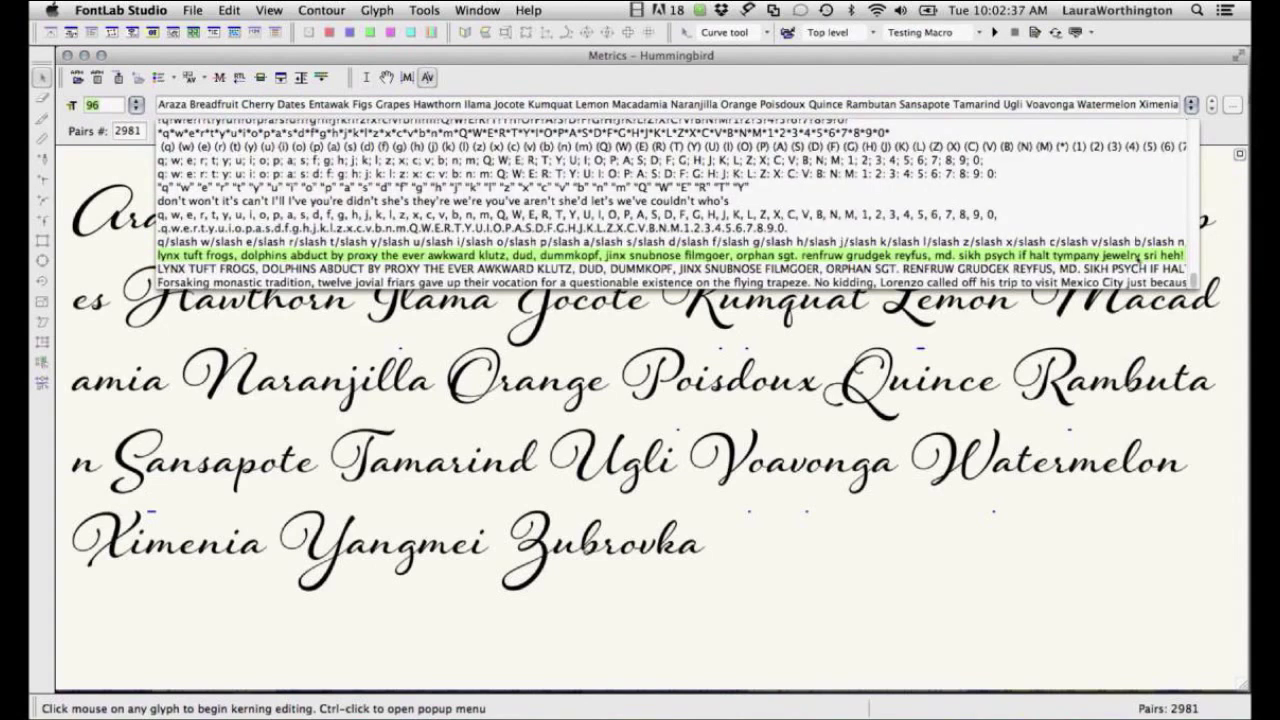
{"action": "left_click", "coordinate": [1137, 258]}
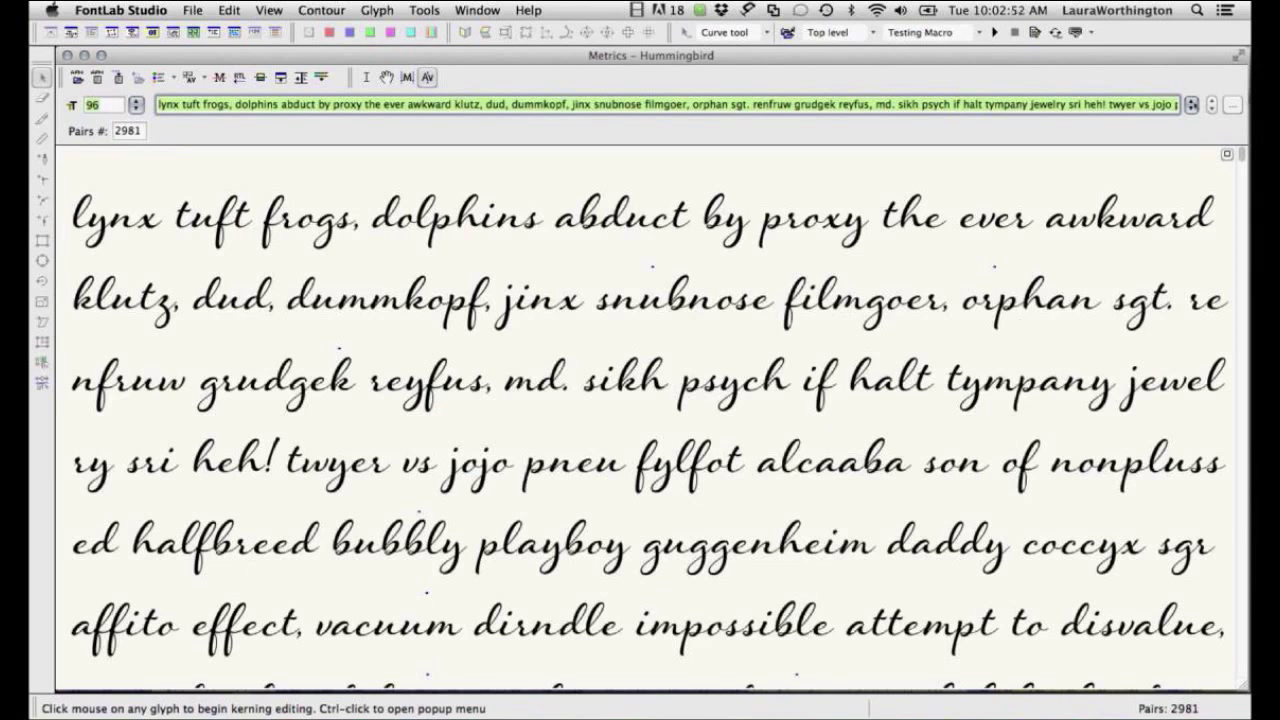
Browse the other saved sample strings and choose the lowercase letter-pair string beginning "qq qw qe qr".
{"action": "left_click", "coordinate": [136, 104]}
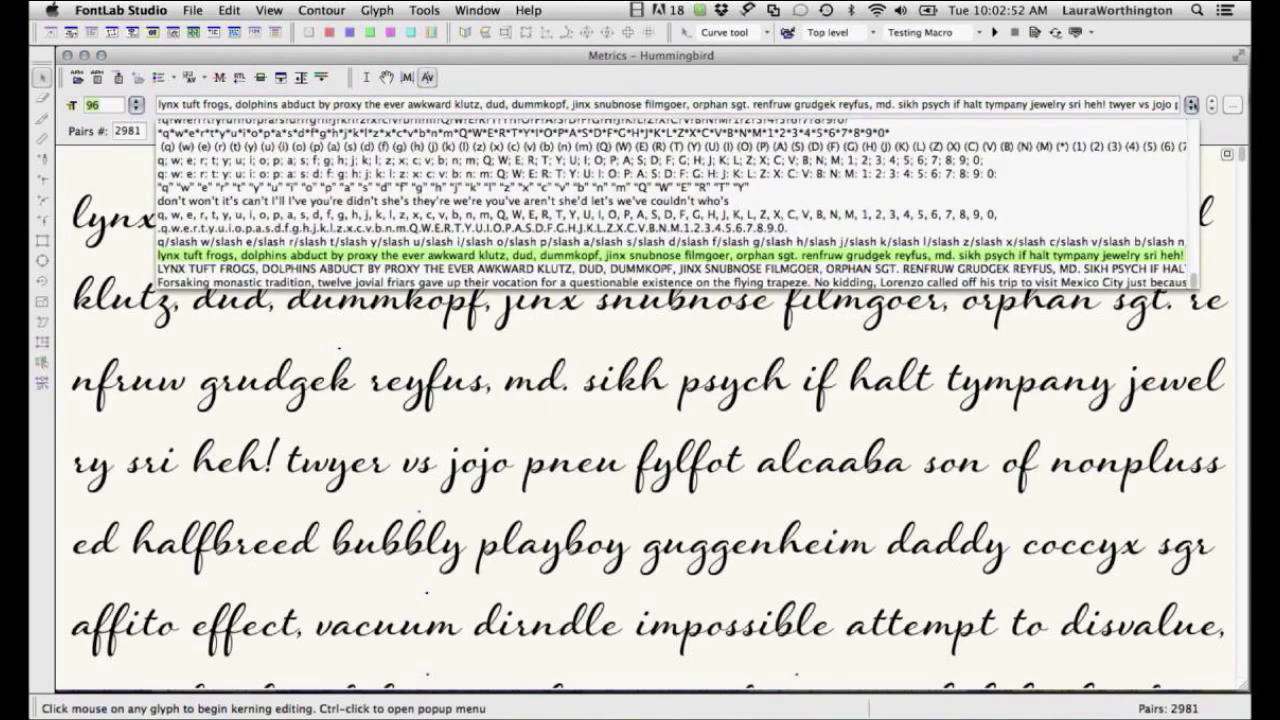
{"action": "left_click_drag", "start_coordinate": [1193, 280], "coordinate": [1193, 229]}
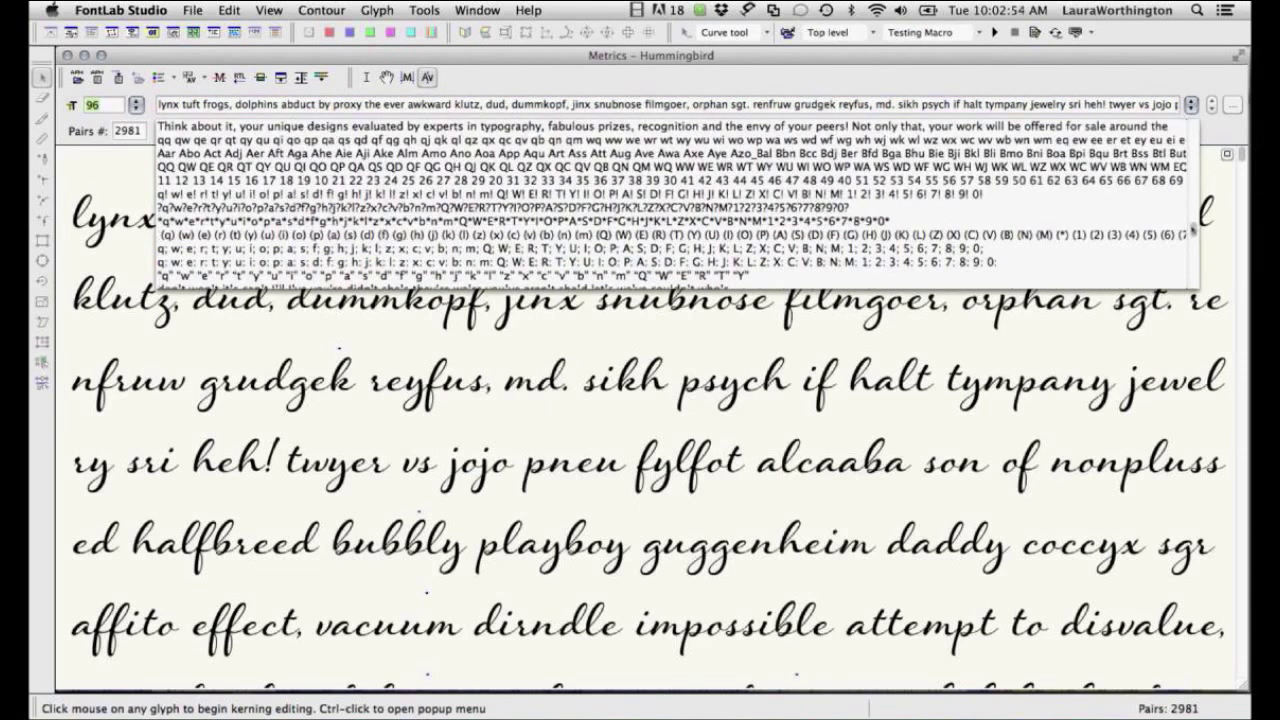
{"action": "left_click", "coordinate": [1152, 140]}
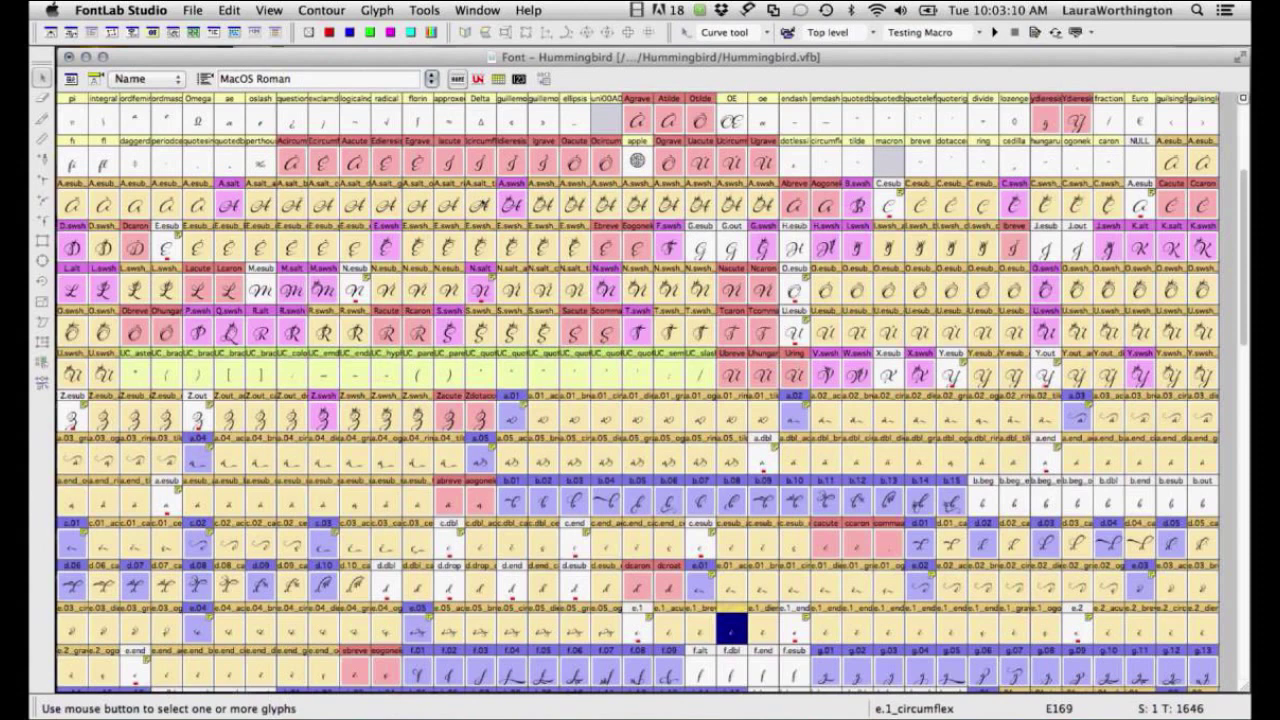
Generate an accented ending glyph in Hummingbird with the recipe a.end+acute=a.end_acute.
{"action": "key", "text": "super+alt+m"}
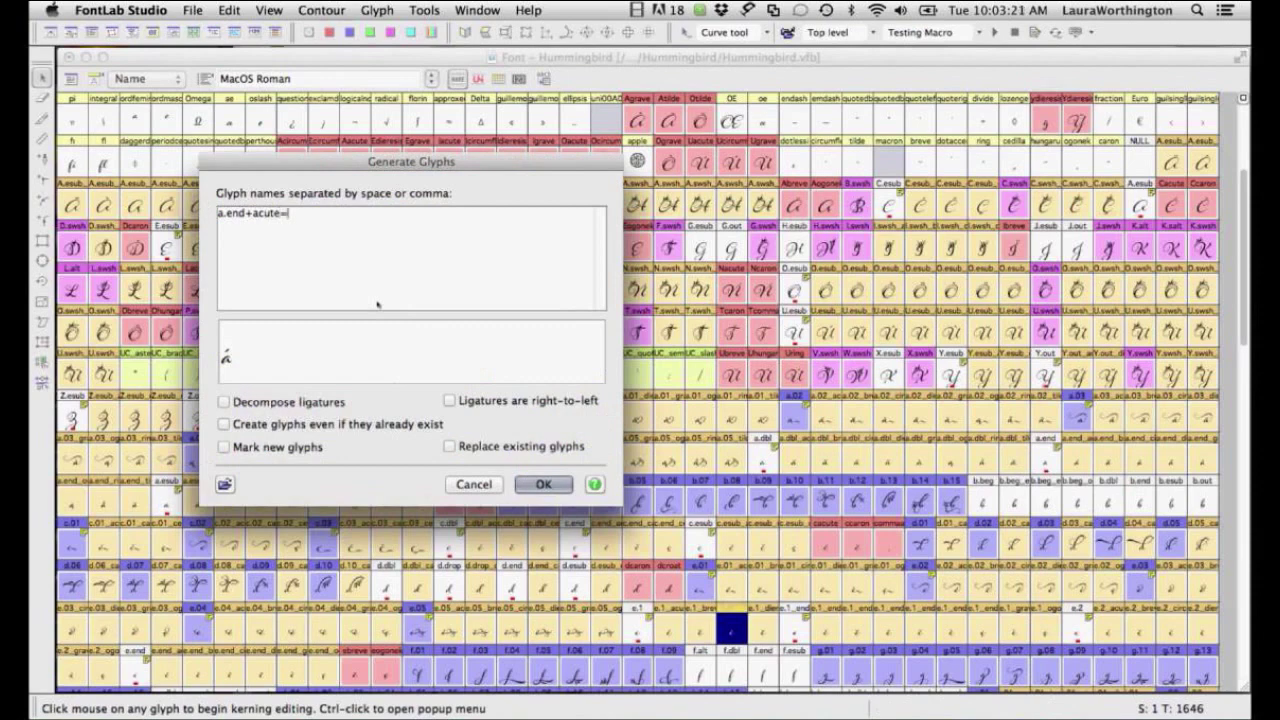
{"action": "type", "text": ".e"}
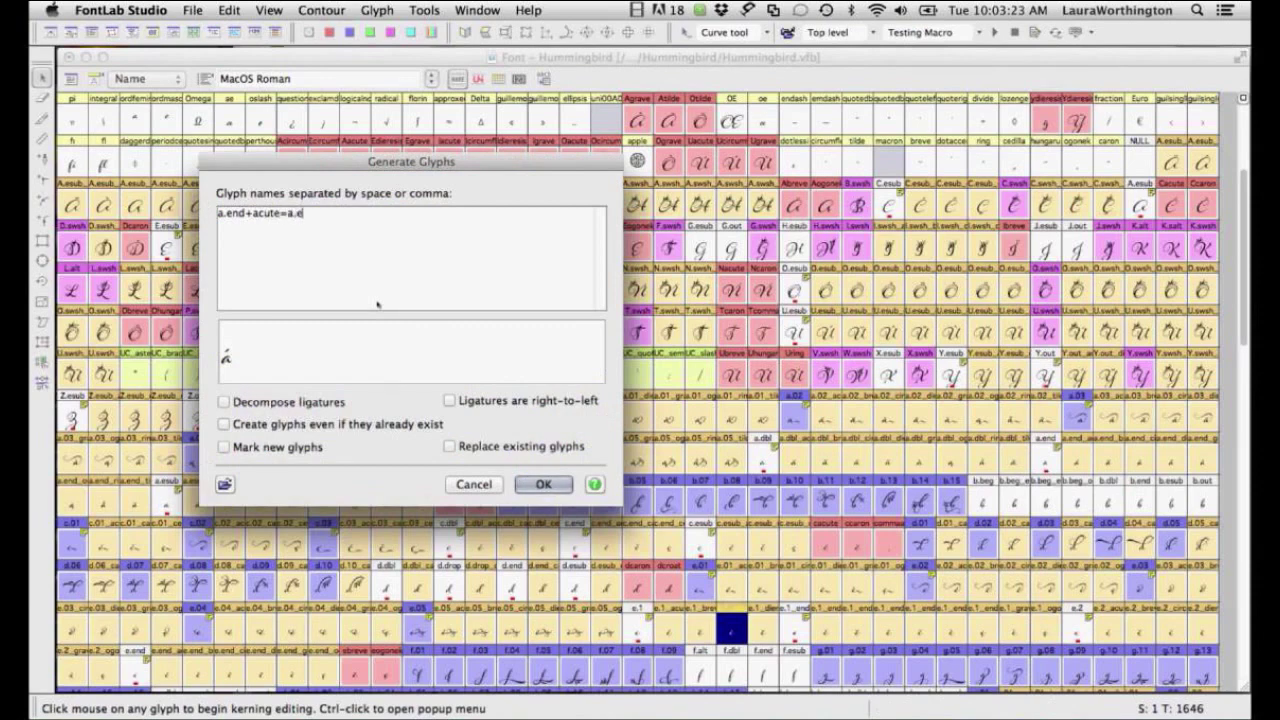
{"action": "type", "text": "nd_acute"}
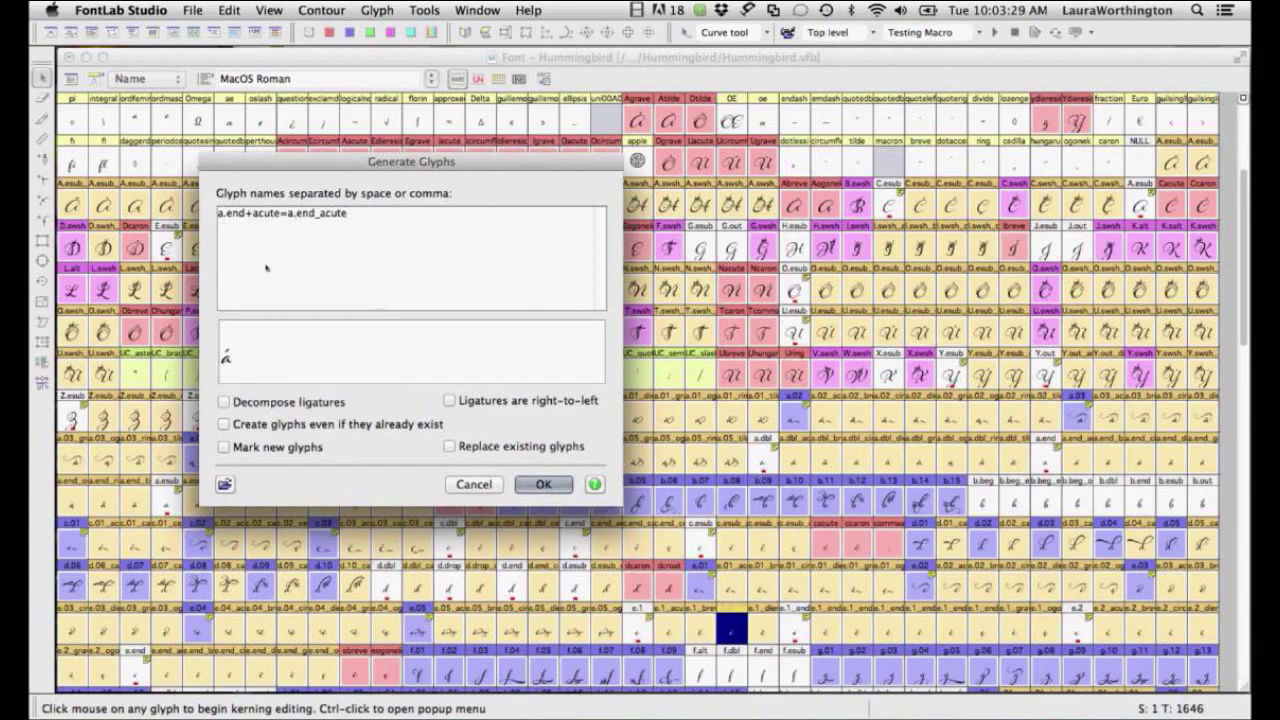
{"action": "left_click", "coordinate": [543, 485]}
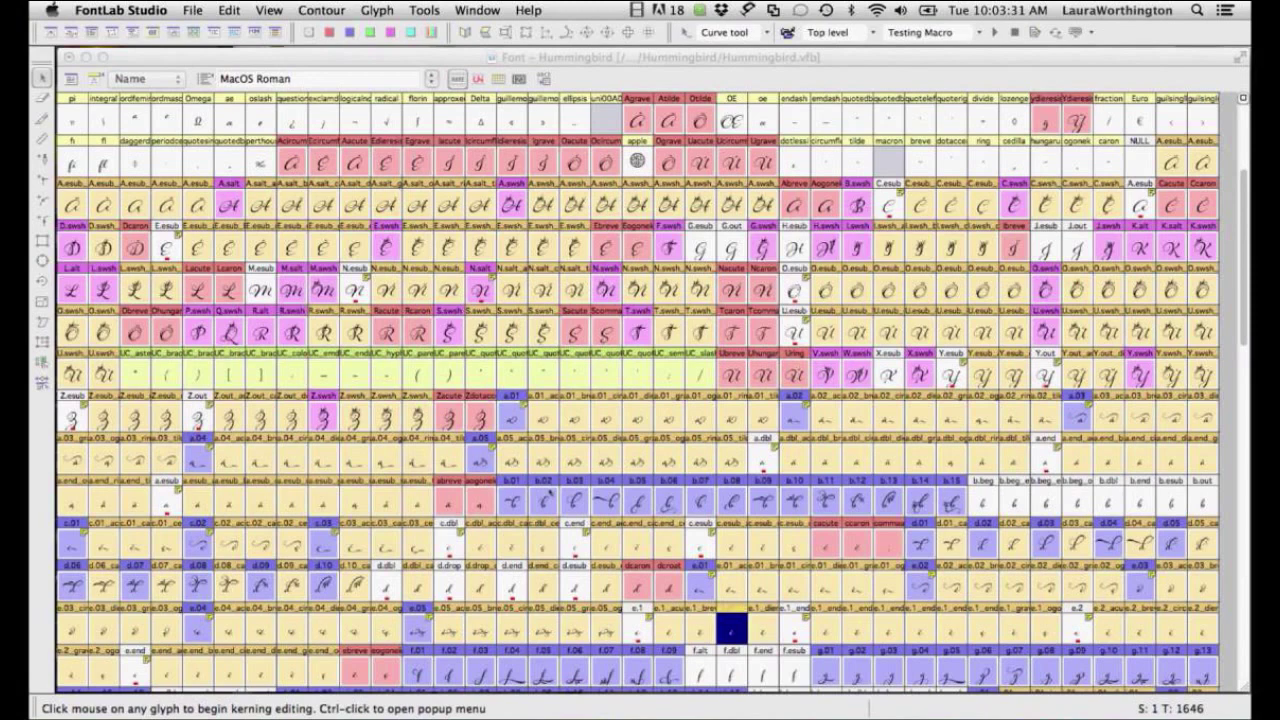
Return to FontLab Studio and delete the opening "lookup calt1 {" and closing "} calt1;" lines from the calt feature.
{"action": "scroll", "coordinate": [540, 496], "scroll_direction": "down", "scroll_amount": 15}
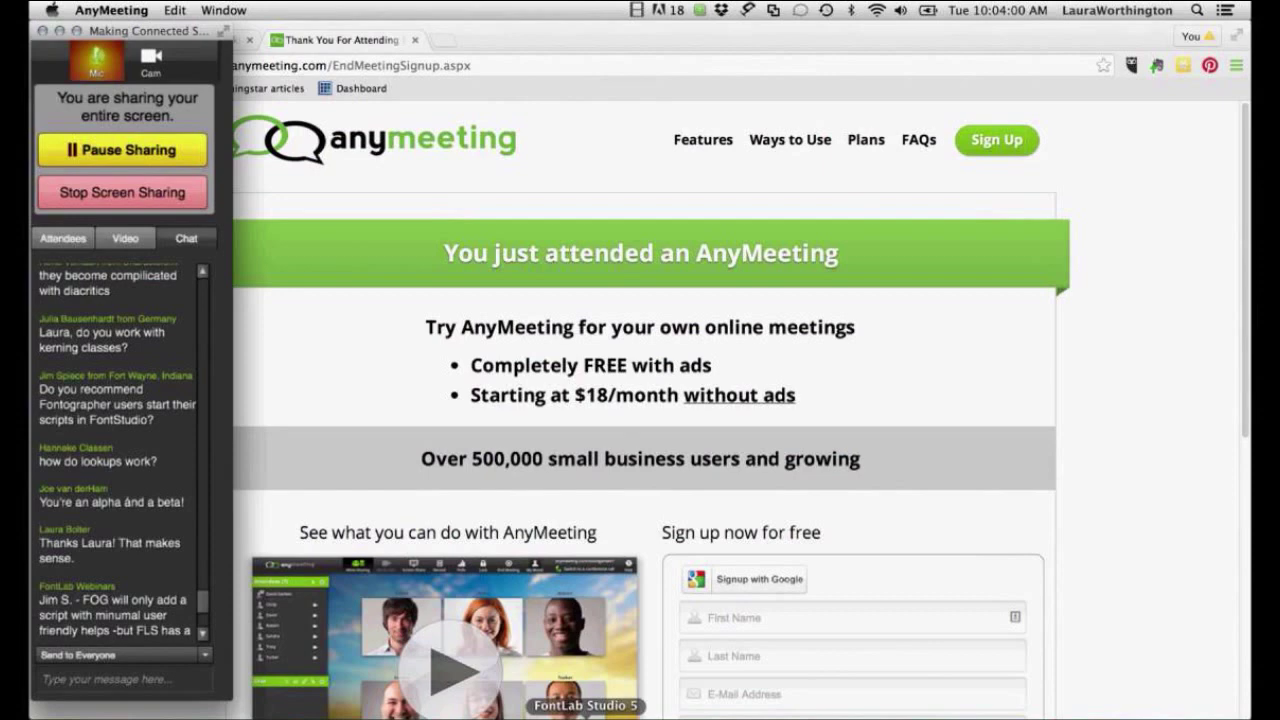
{"action": "left_click", "coordinate": [585, 717]}
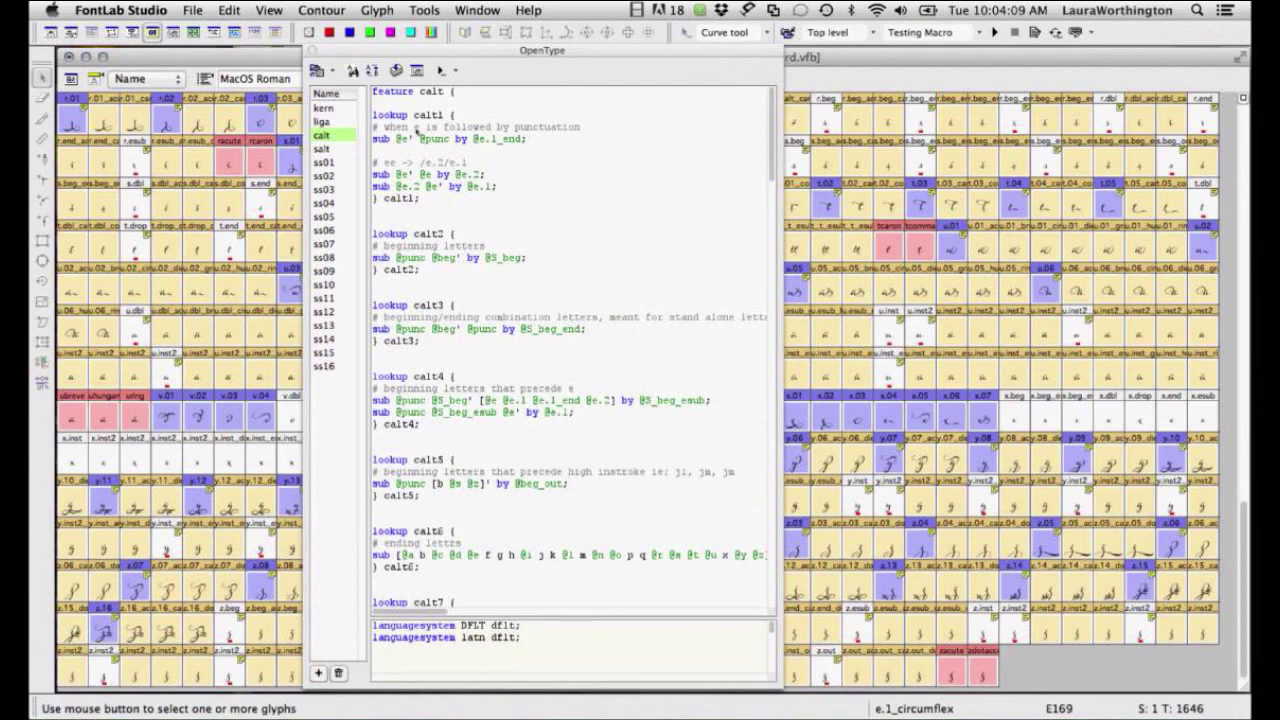
{"action": "left_click_drag", "start_coordinate": [425, 186], "coordinate": [372, 198]}
{"action": "key", "text": "BackSpace"}
{"action": "left_click_drag", "start_coordinate": [476, 114], "coordinate": [371, 115]}
{"action": "key", "text": "BackSpace"}
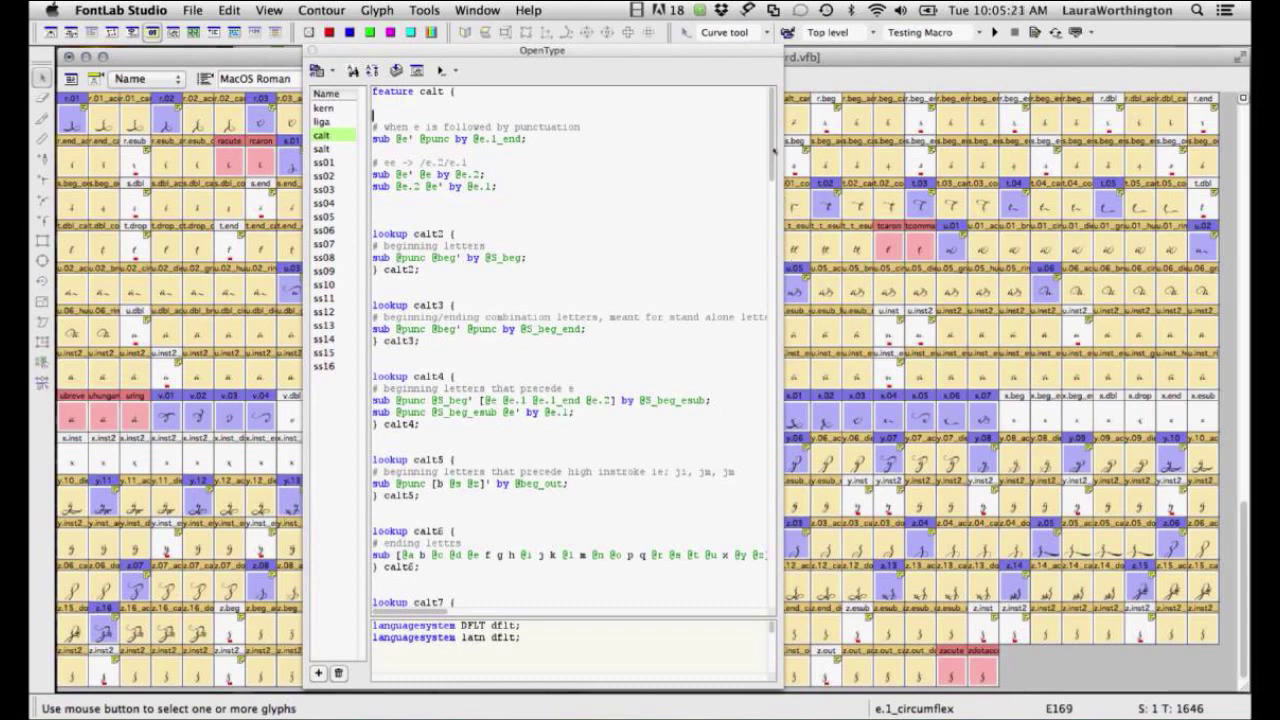
Examine the order of the calt feature's lookups from calt2 through calt24, and return to the start of the code.
{"action": "scroll", "coordinate": [772, 155], "scroll_direction": "down", "scroll_amount": 2}
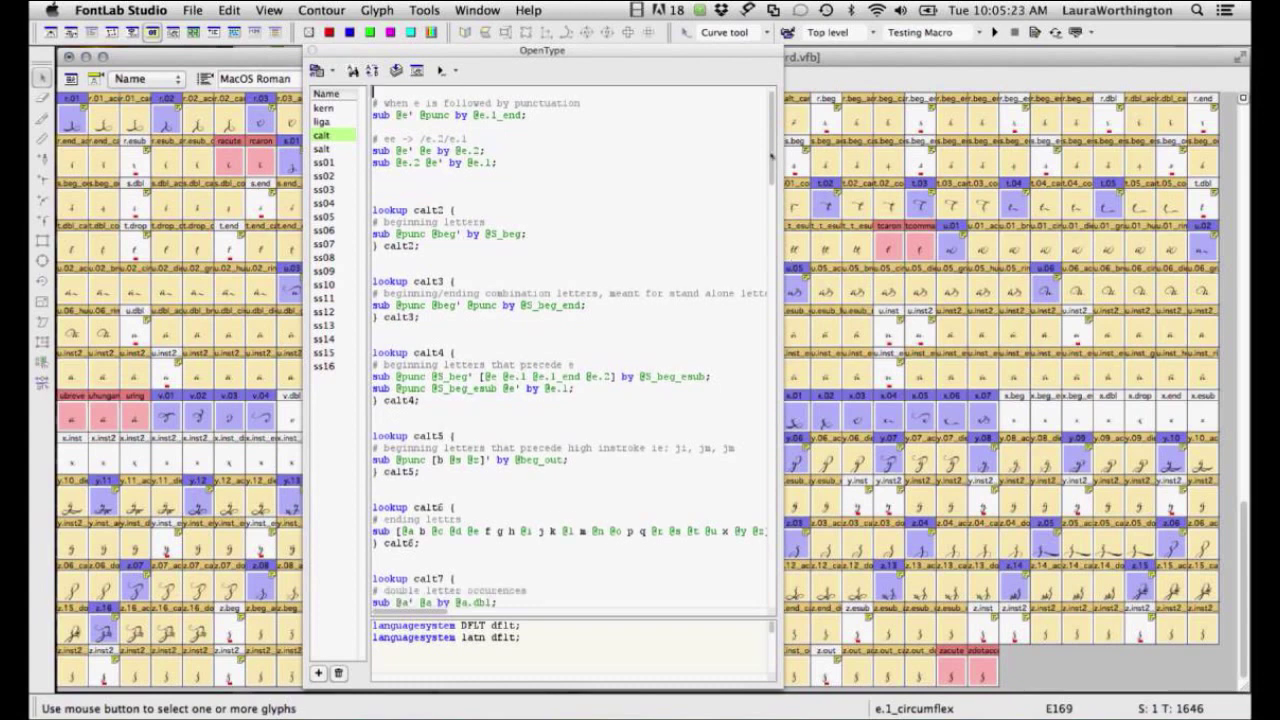
{"action": "scroll", "coordinate": [771, 157], "scroll_direction": "down", "scroll_amount": 1}
{"action": "scroll", "coordinate": [769, 158], "scroll_direction": "up", "scroll_amount": 1}
{"action": "scroll", "coordinate": [767, 158], "scroll_direction": "down", "scroll_amount": 1}
{"action": "scroll", "coordinate": [767, 158], "scroll_direction": "down", "scroll_amount": 1}
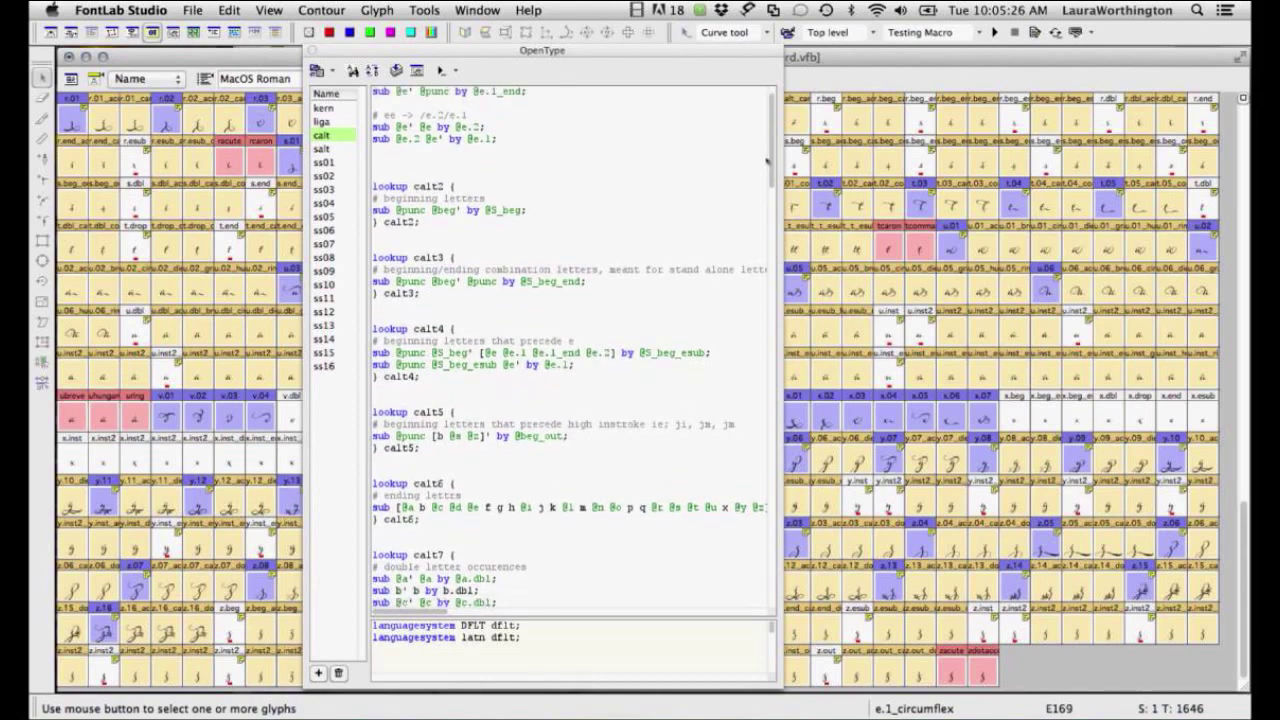
{"action": "scroll", "coordinate": [767, 160], "scroll_direction": "down", "scroll_amount": 6}
{"action": "scroll", "coordinate": [768, 174], "scroll_direction": "down", "scroll_amount": 6}
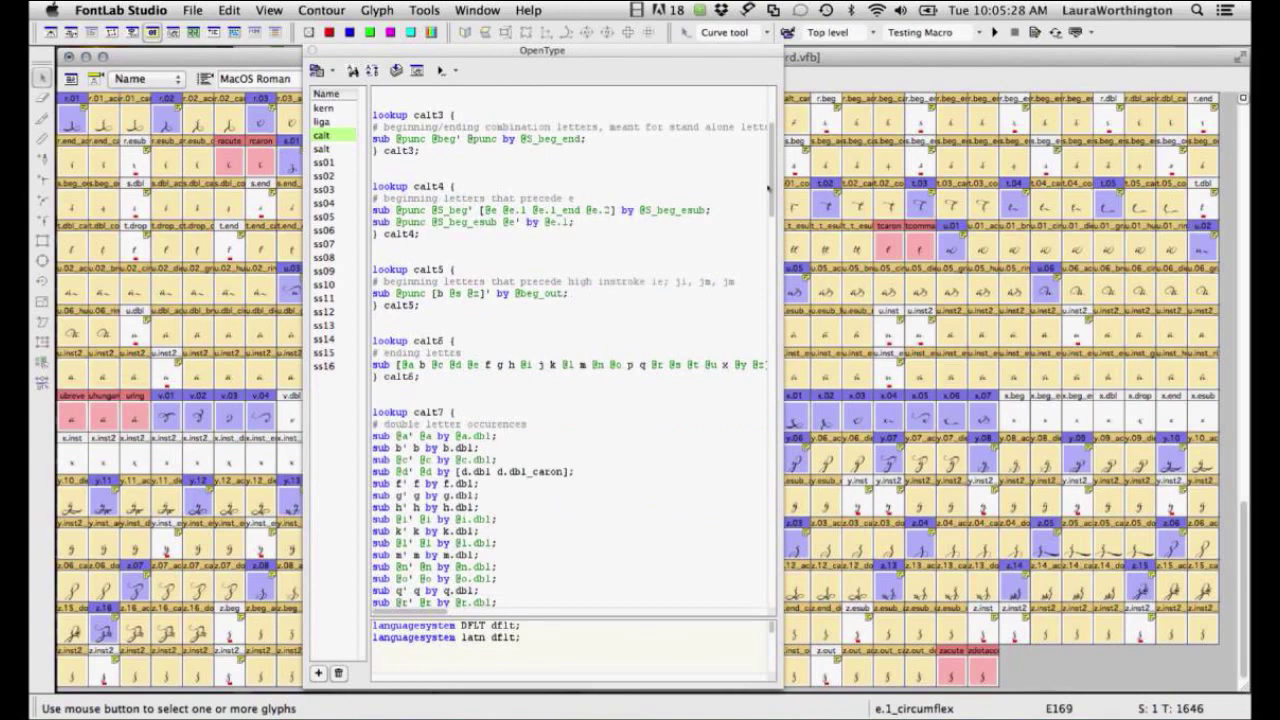
{"action": "scroll", "coordinate": [768, 188], "scroll_direction": "down", "scroll_amount": 10}
{"action": "scroll", "coordinate": [766, 264], "scroll_direction": "down", "scroll_amount": 5}
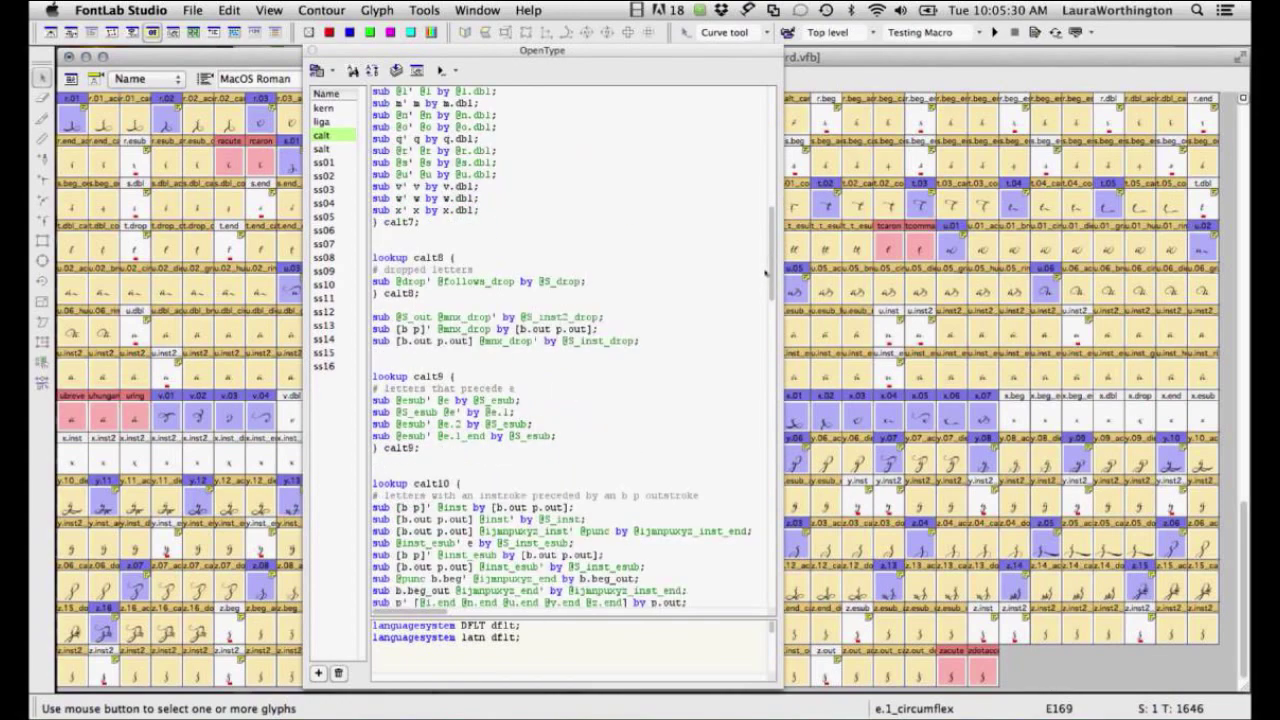
{"action": "scroll", "coordinate": [766, 272], "scroll_direction": "down", "scroll_amount": 20}
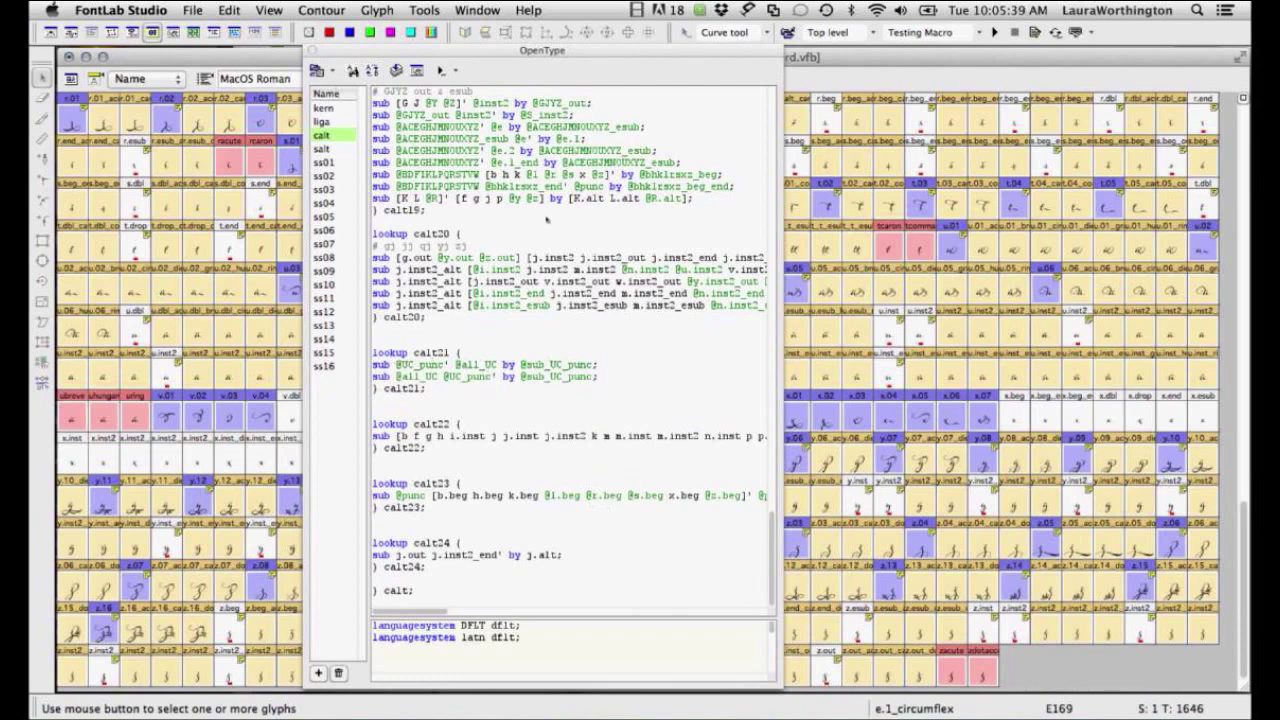
{"action": "scroll", "coordinate": [547, 218], "scroll_direction": "up", "scroll_amount": 1}
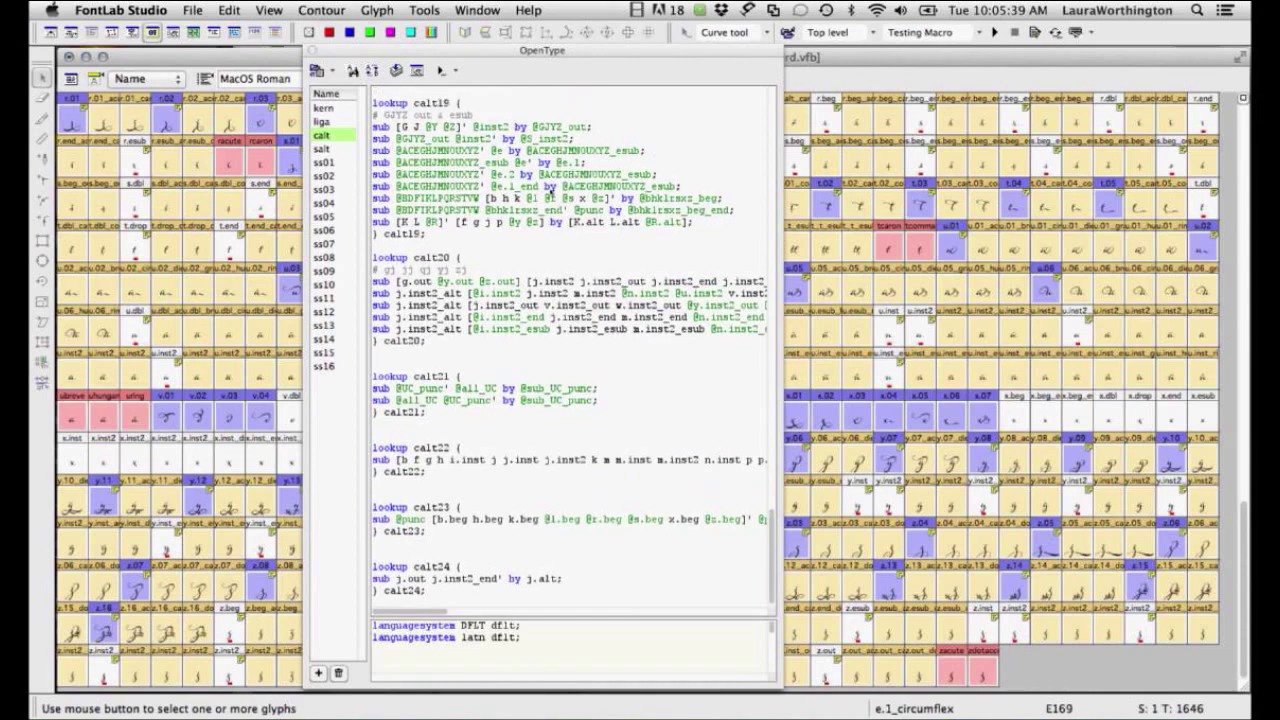
{"action": "scroll", "coordinate": [549, 188], "scroll_direction": "up", "scroll_amount": 8}
{"action": "scroll", "coordinate": [553, 188], "scroll_direction": "up", "scroll_amount": 9}
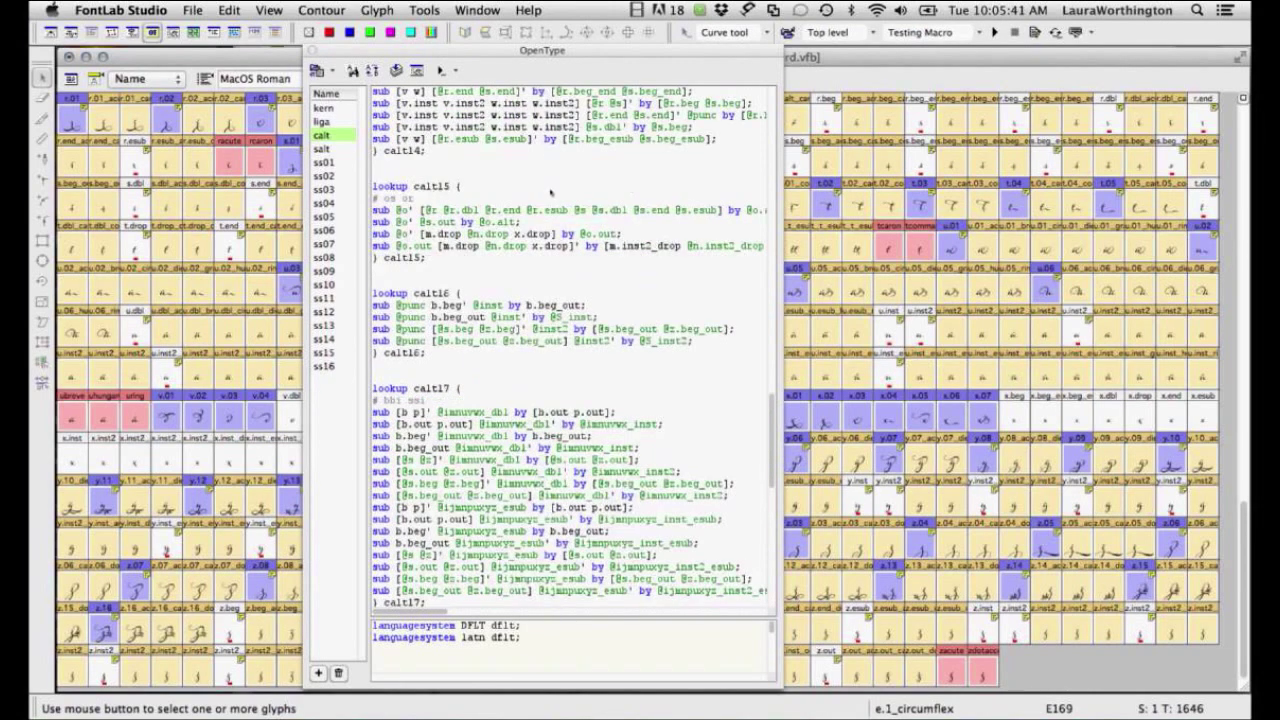
{"action": "scroll", "coordinate": [550, 192], "scroll_direction": "up", "scroll_amount": 11}
{"action": "left_click_drag", "start_coordinate": [771, 387], "coordinate": [773, 97]}
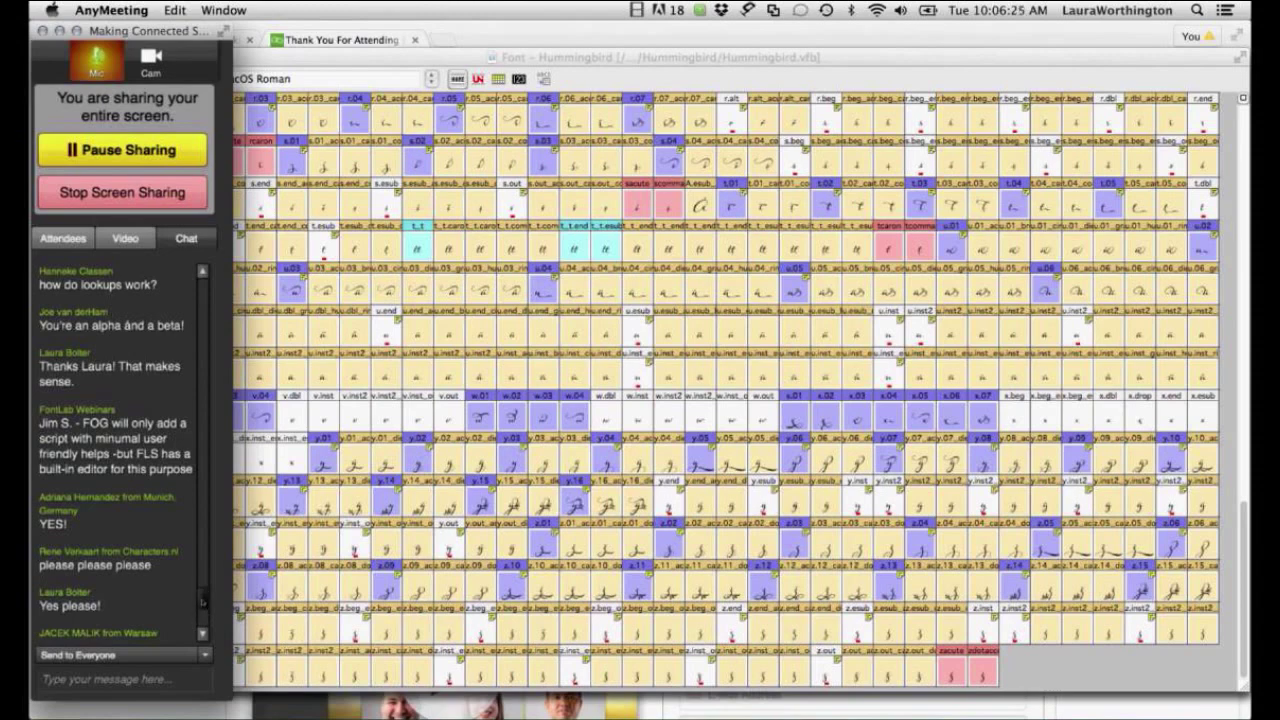
Read the latest replies and questions in the AnyMeeting chat and return to the Hummingbird font.
{"action": "scroll", "coordinate": [203, 600], "scroll_direction": "up", "scroll_amount": 2}
{"action": "scroll", "coordinate": [203, 598], "scroll_direction": "up", "scroll_amount": 1}
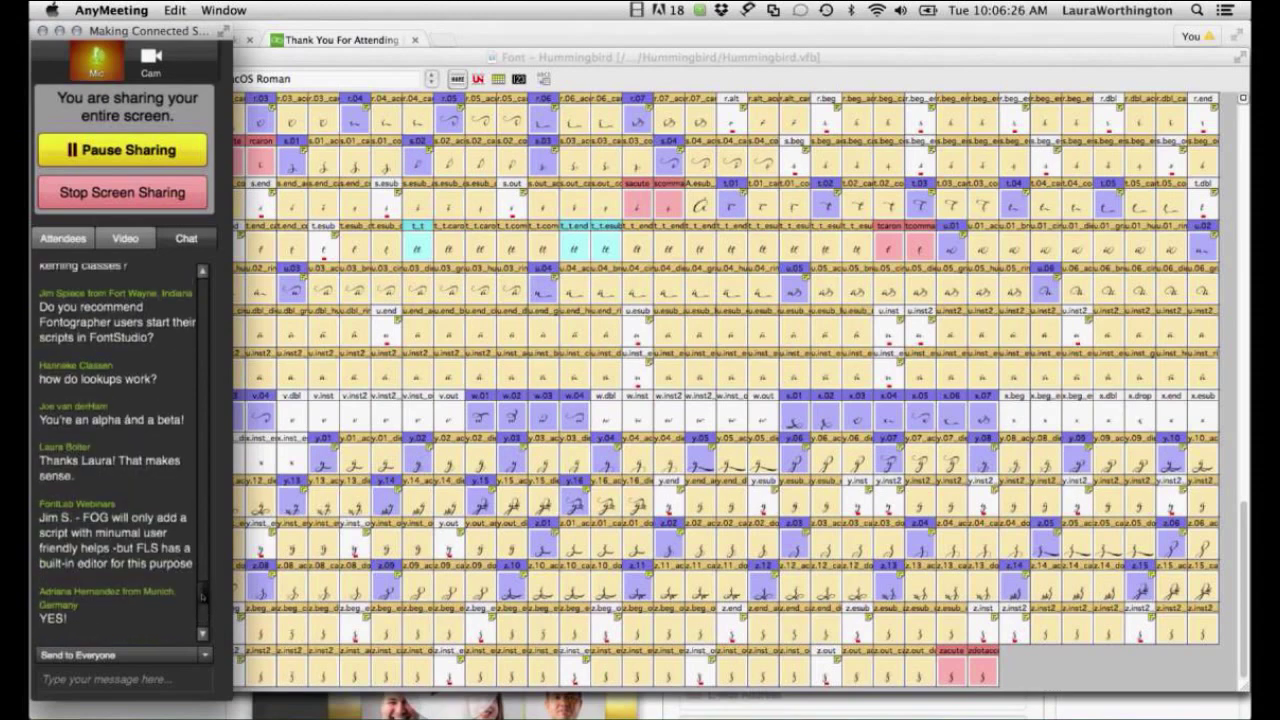
{"action": "scroll", "coordinate": [203, 598], "scroll_direction": "down", "scroll_amount": 2}
{"action": "scroll", "coordinate": [201, 602], "scroll_direction": "down", "scroll_amount": 1}
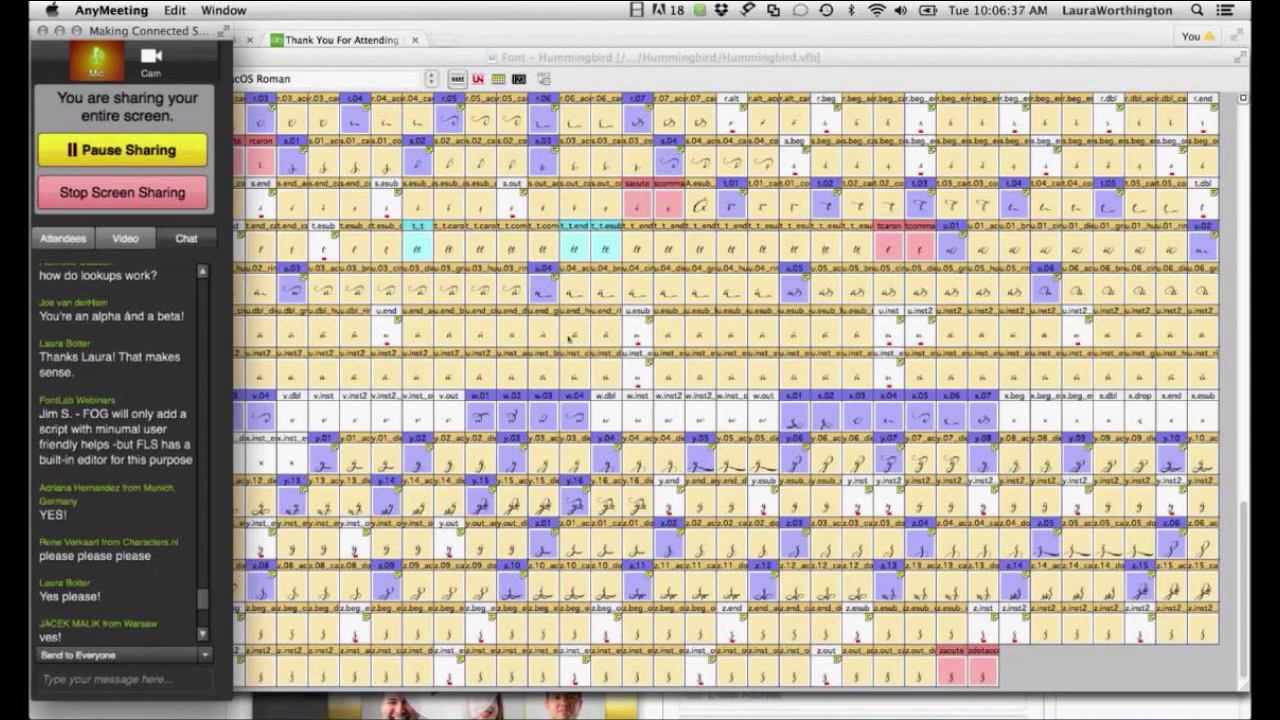
{"action": "left_click", "coordinate": [728, 75]}
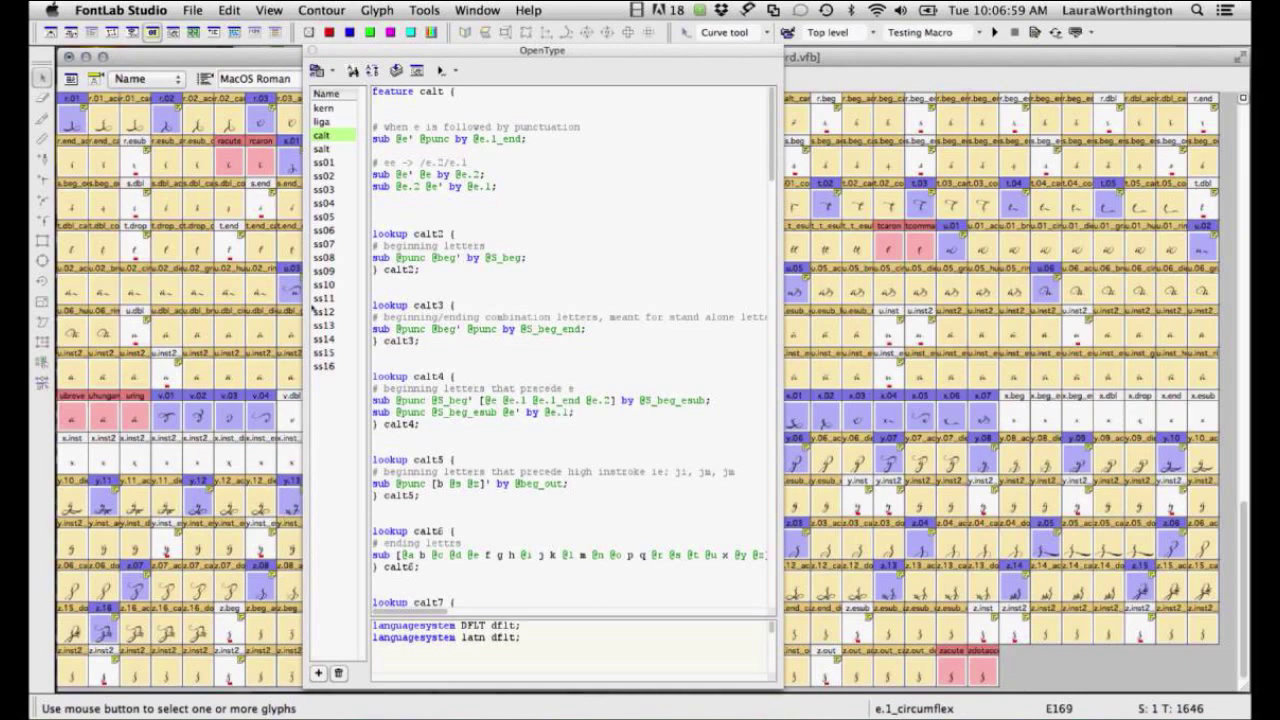
Look for the font to open in the _FINISHED subfolder of the Hummingbird folder under my fonts.
{"action": "key", "text": "super+o"}
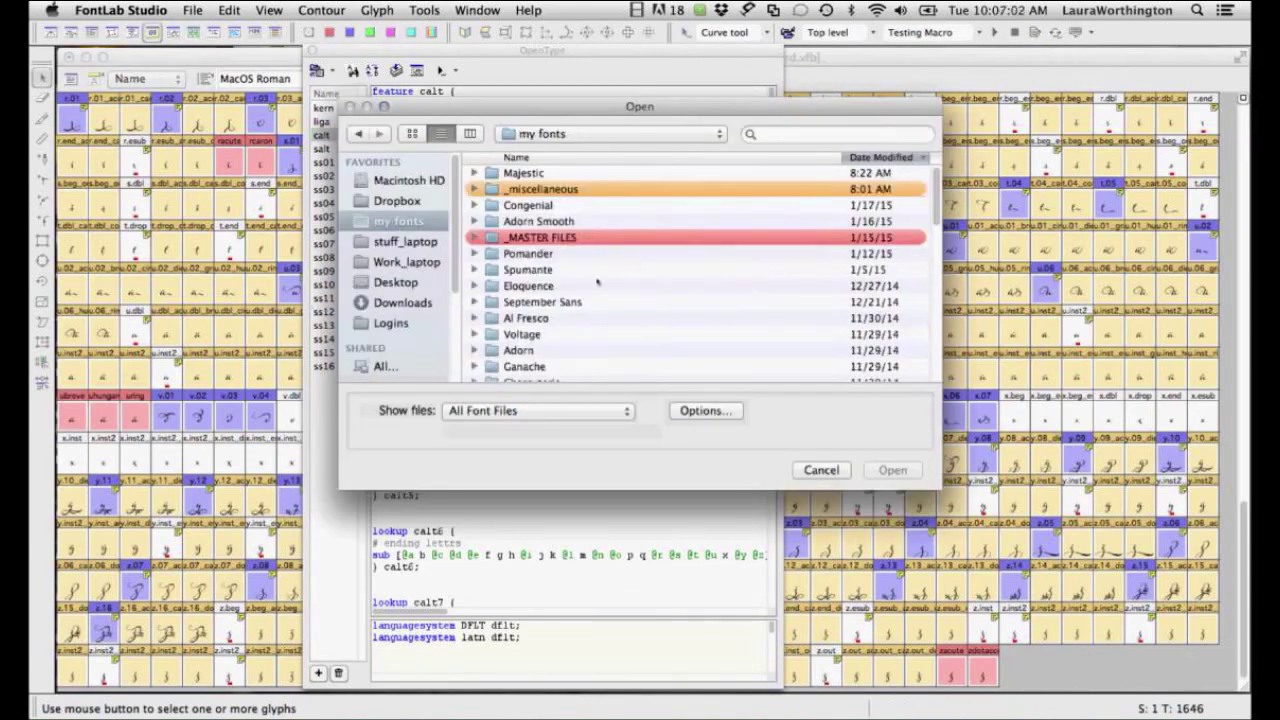
{"action": "type", "text": "hu"}
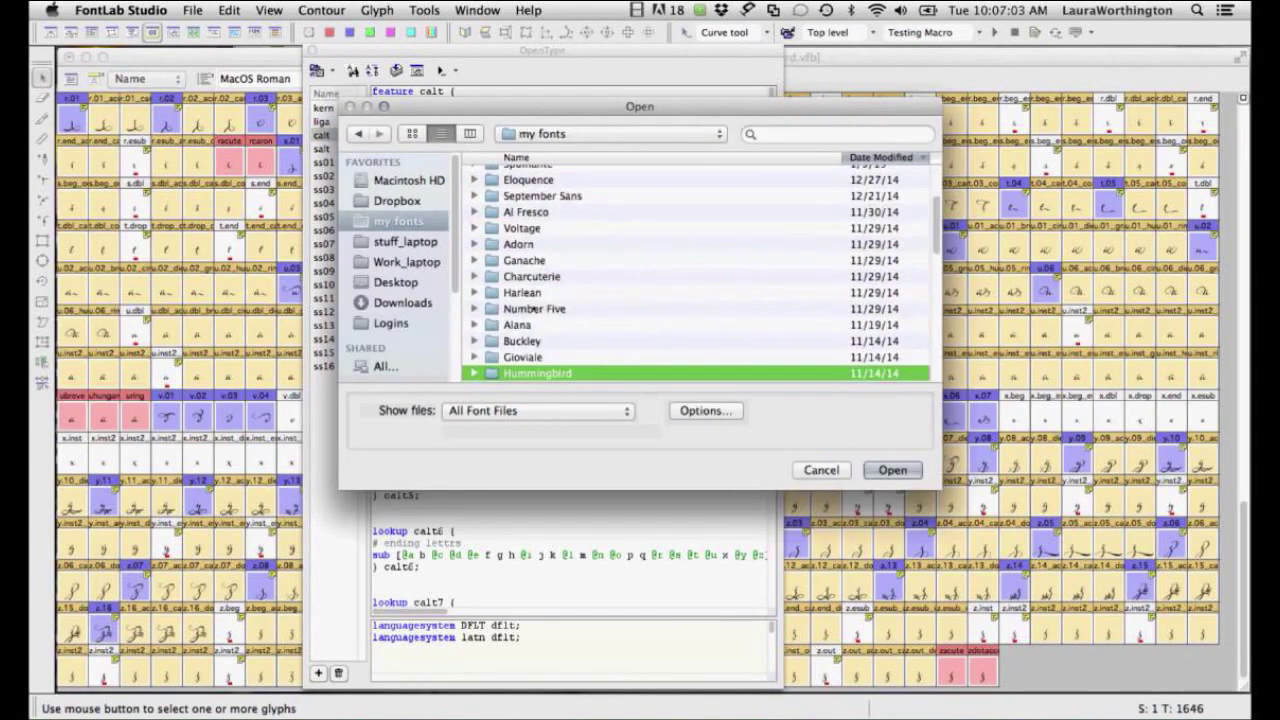
{"action": "key", "text": "Return"}
{"action": "left_click", "coordinate": [562, 192]}
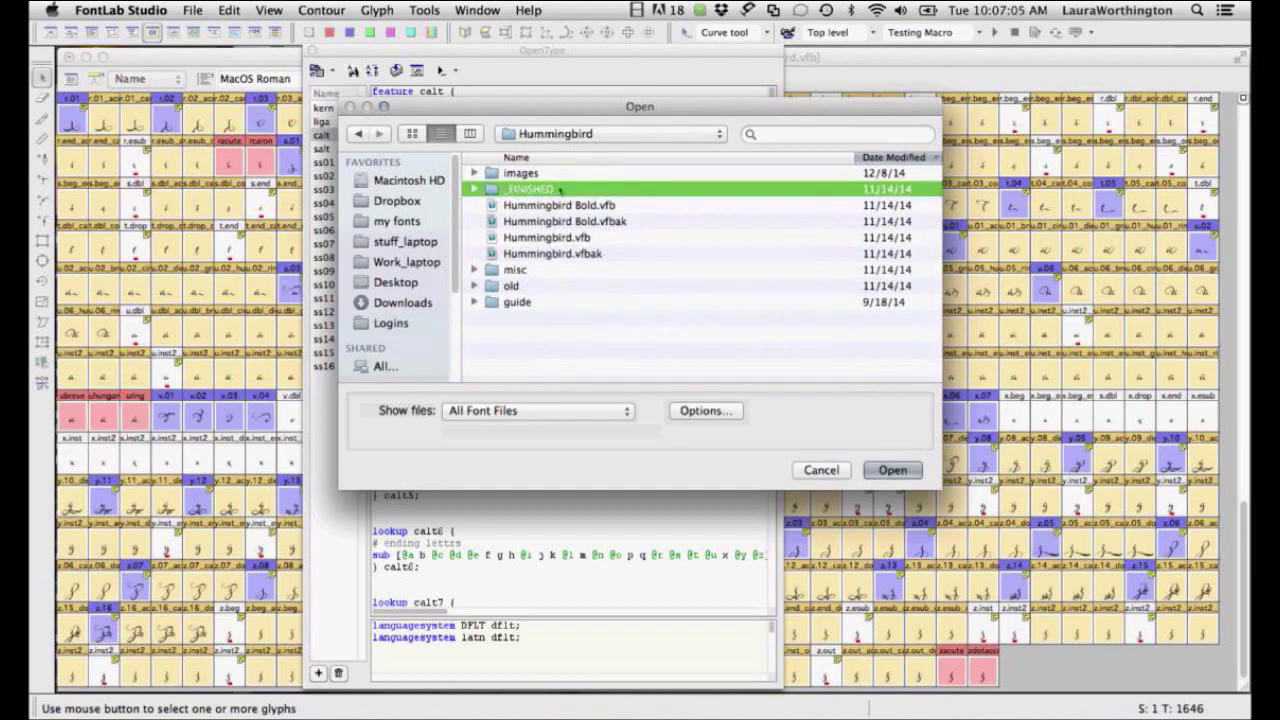
{"action": "double_click", "coordinate": [562, 192]}
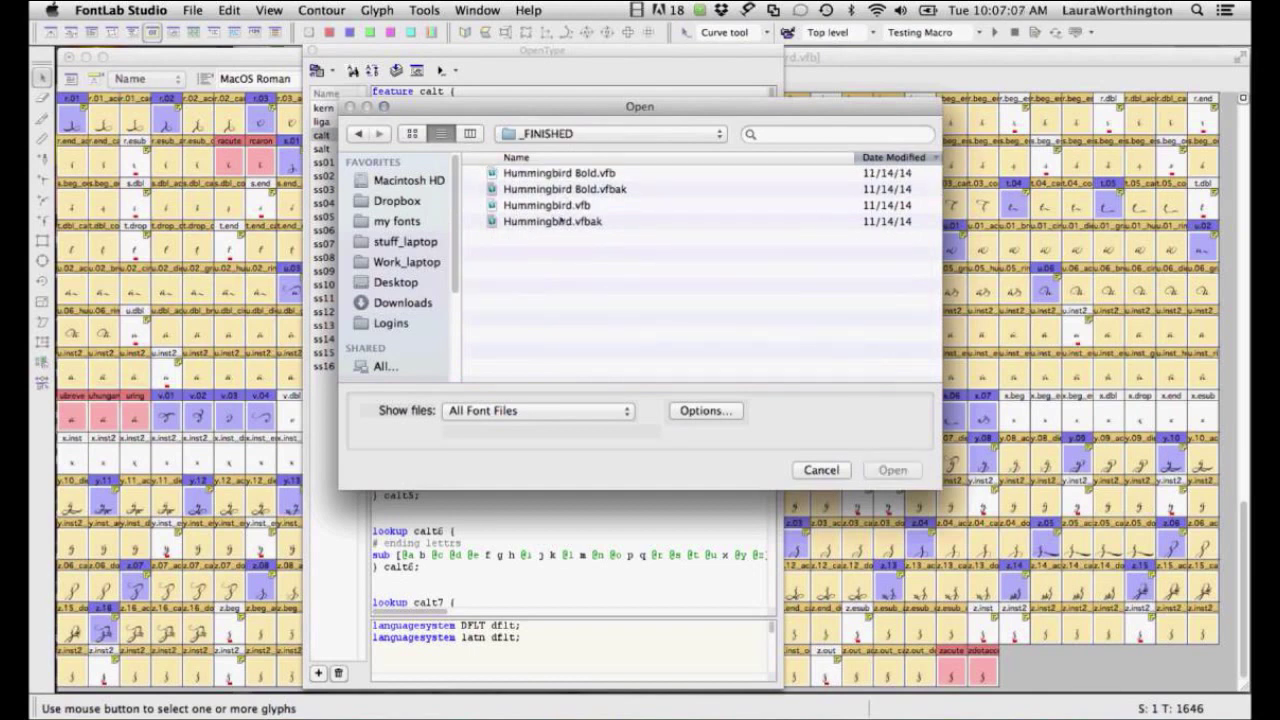
Open Hummingbird.otf from the Hummingbird Regular folder inside _MASTER FILES > Hummingbird under my fonts.
{"action": "left_click", "coordinate": [530, 136]}
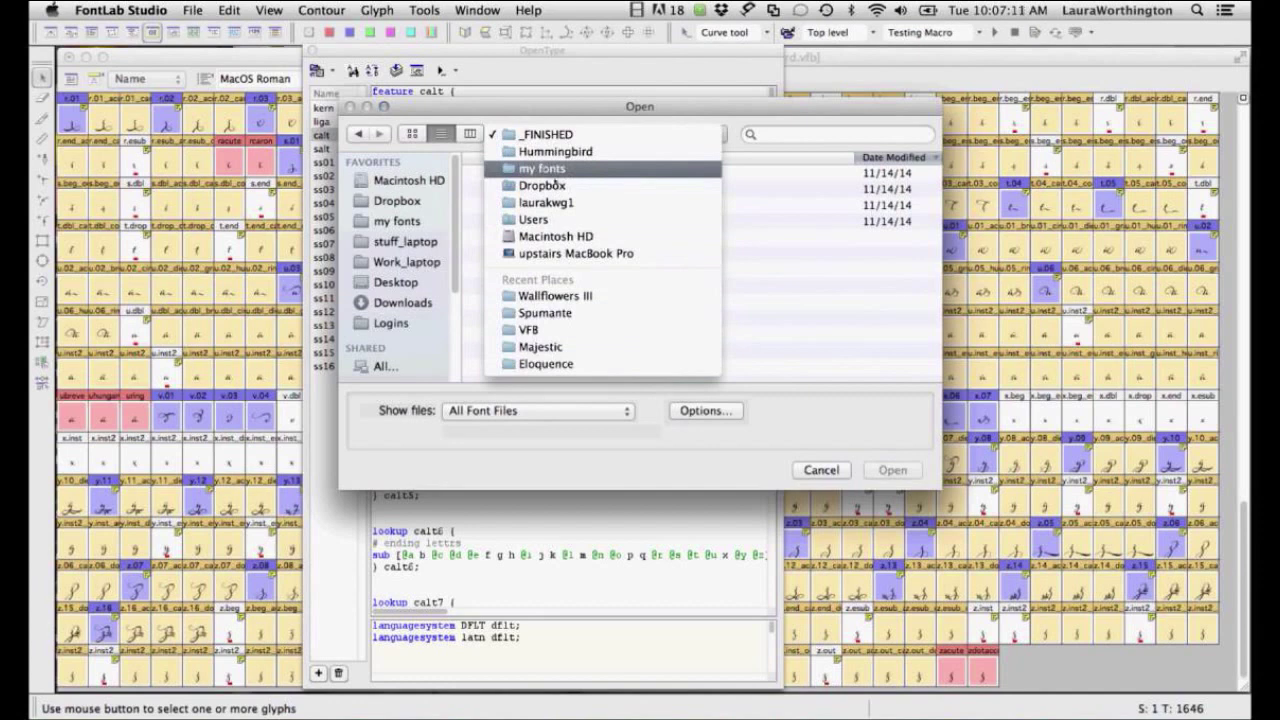
{"action": "left_click", "coordinate": [545, 168]}
{"action": "left_click", "coordinate": [566, 237]}
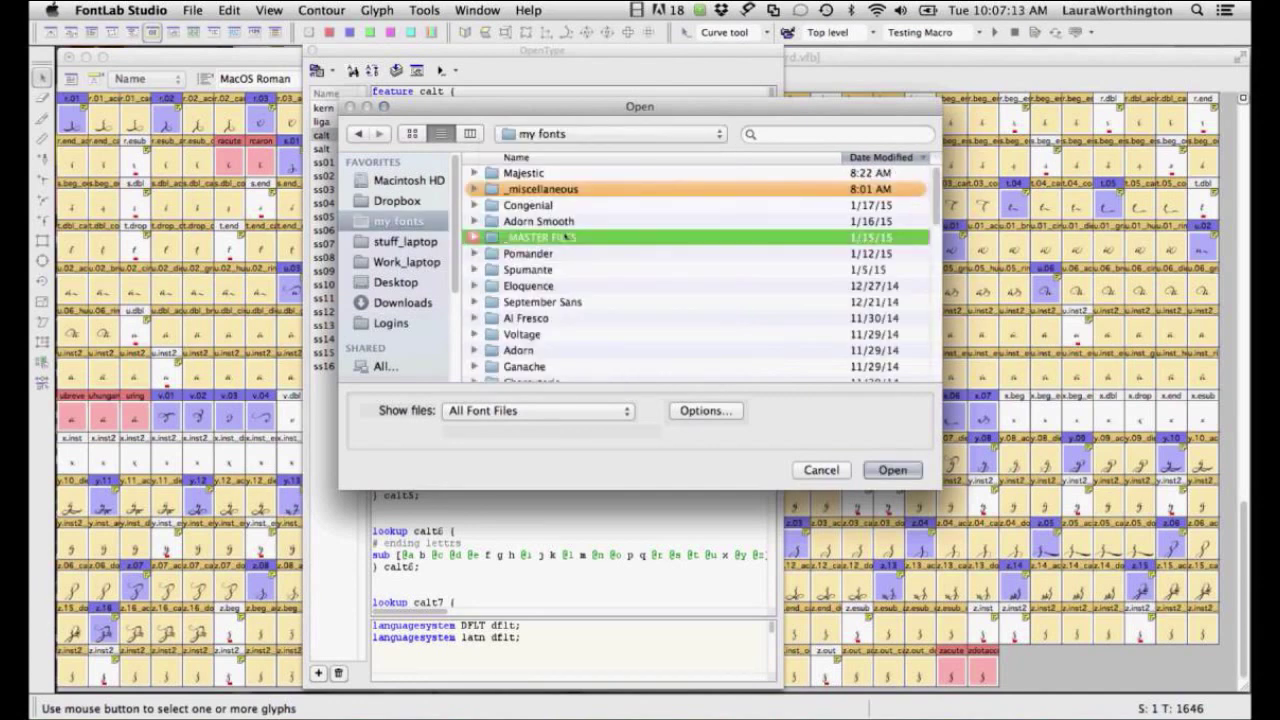
{"action": "double_click", "coordinate": [566, 237]}
{"action": "left_click", "coordinate": [566, 269]}
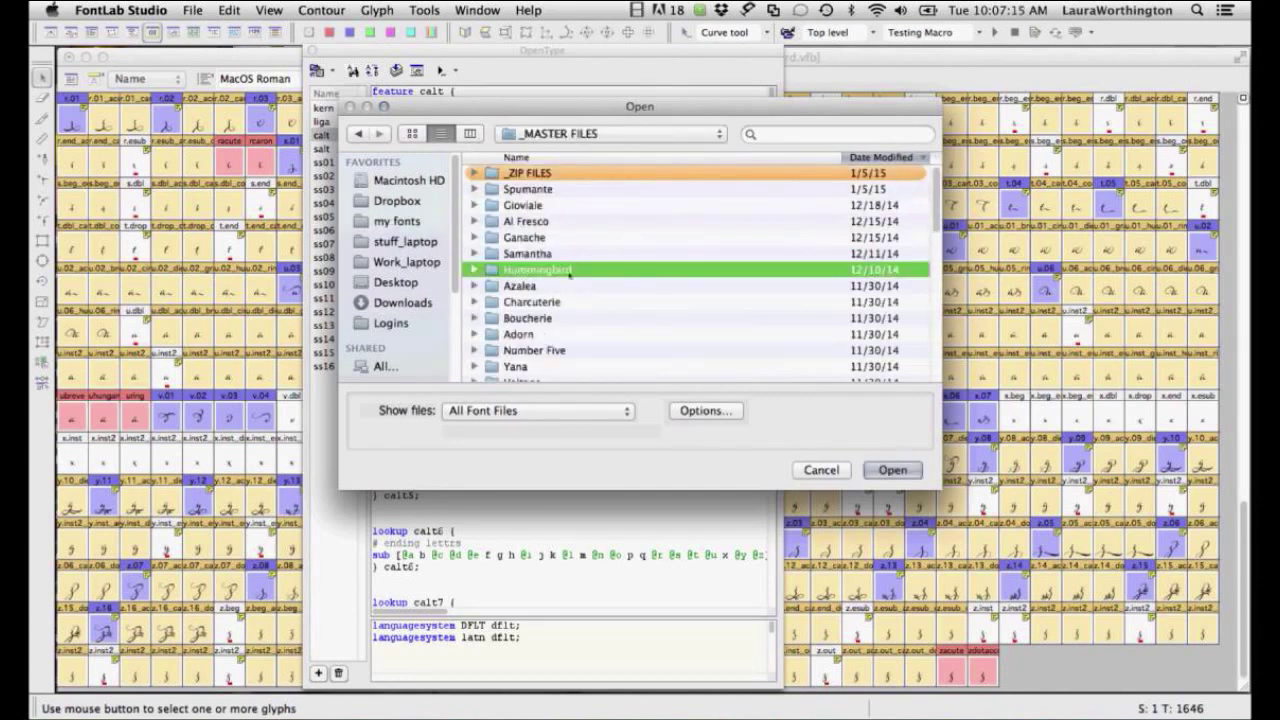
{"action": "double_click", "coordinate": [566, 270]}
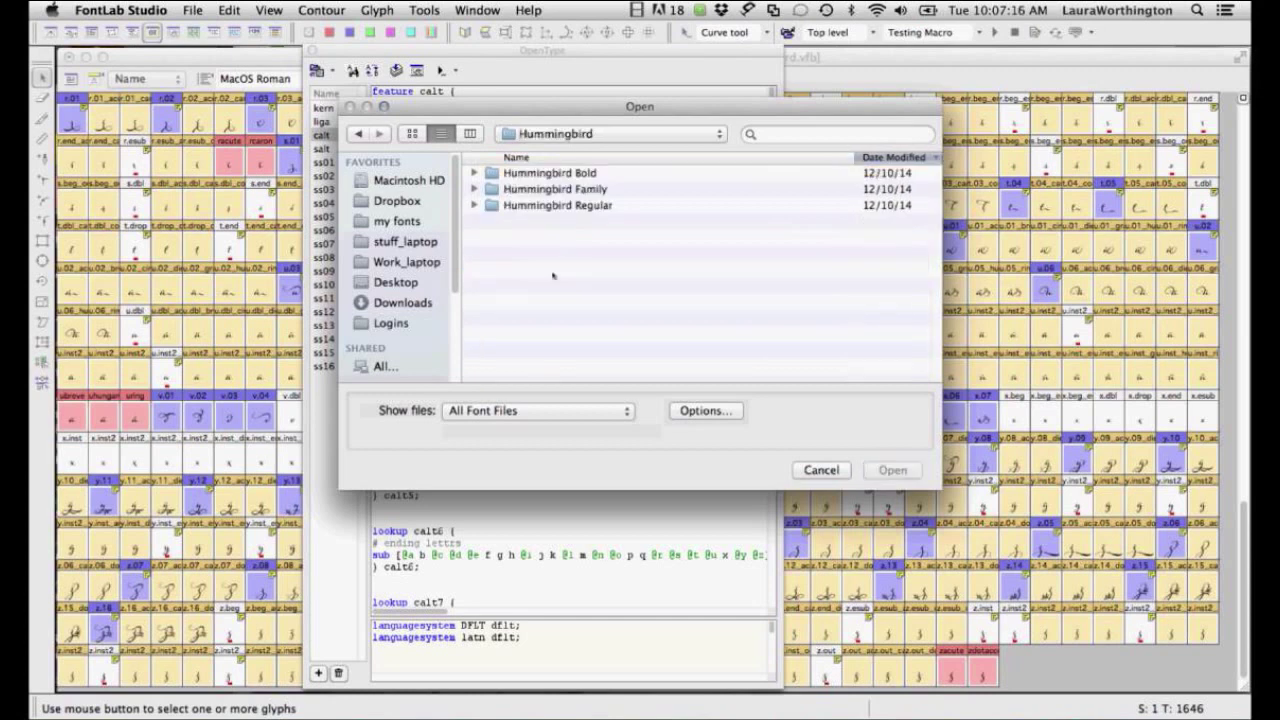
{"action": "left_click", "coordinate": [581, 204]}
{"action": "double_click", "coordinate": [581, 204]}
{"action": "left_click", "coordinate": [566, 190]}
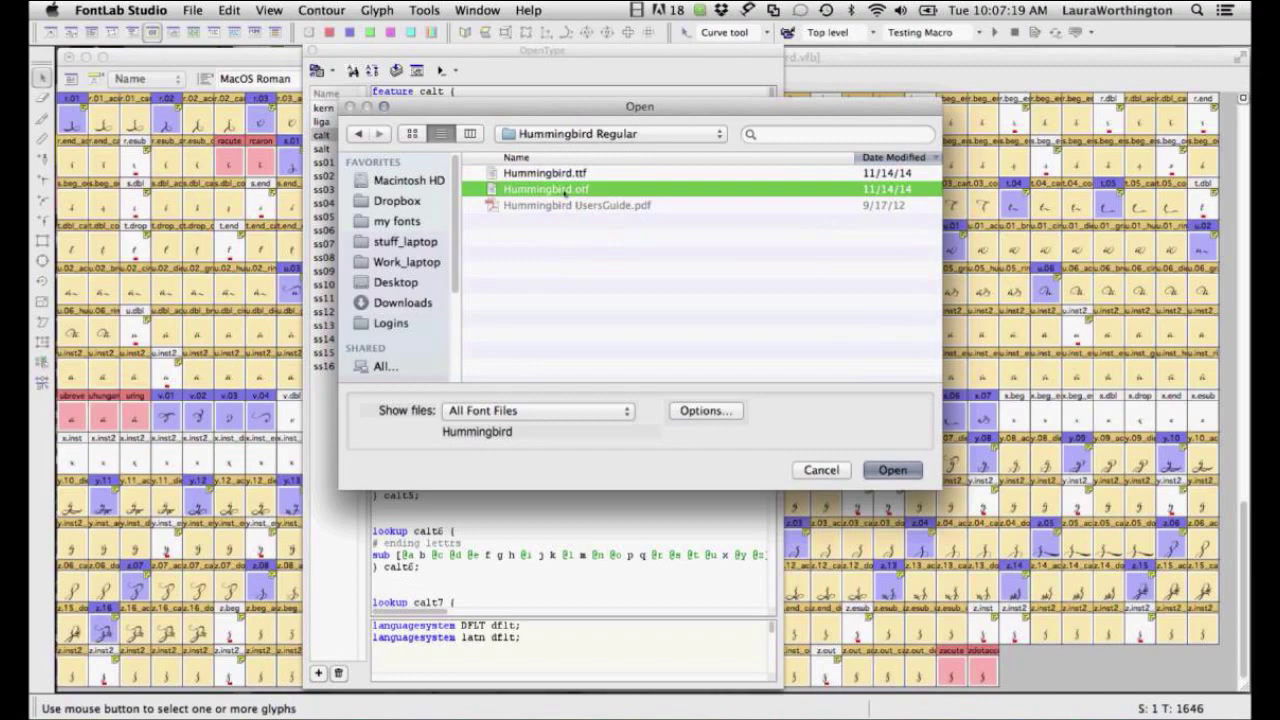
{"action": "double_click", "coordinate": [566, 190]}
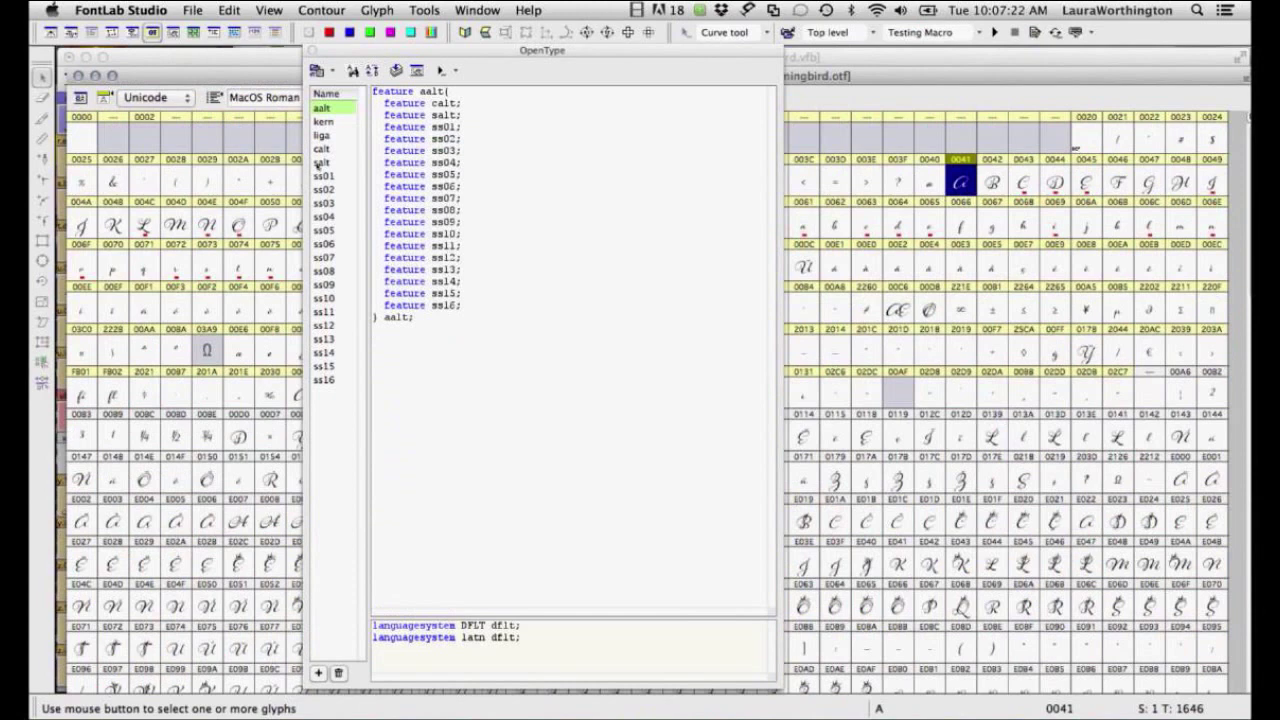
Examine the order of the lookups in the OTF font's calt feature and close the OpenType features window.
{"action": "left_click", "coordinate": [321, 149]}
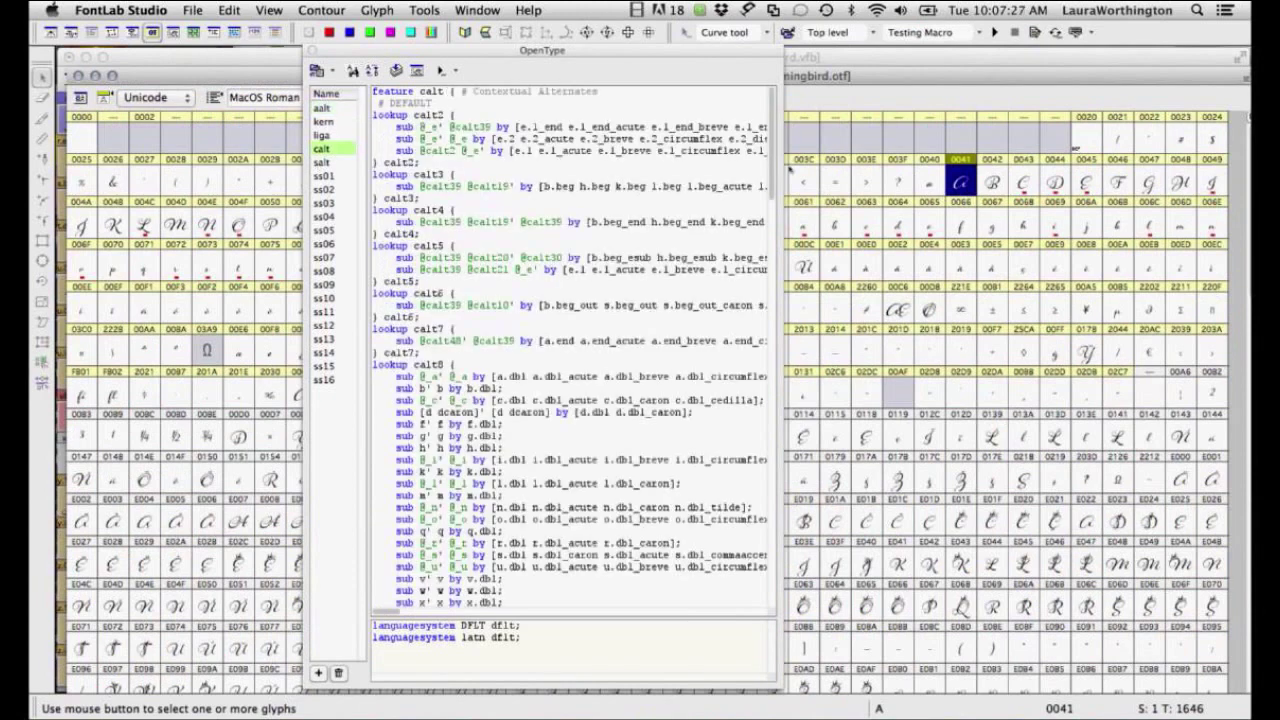
{"action": "left_click_drag", "start_coordinate": [775, 137], "coordinate": [771, 200]}
{"action": "left_click_drag", "start_coordinate": [760, 256], "coordinate": [741, 330]}
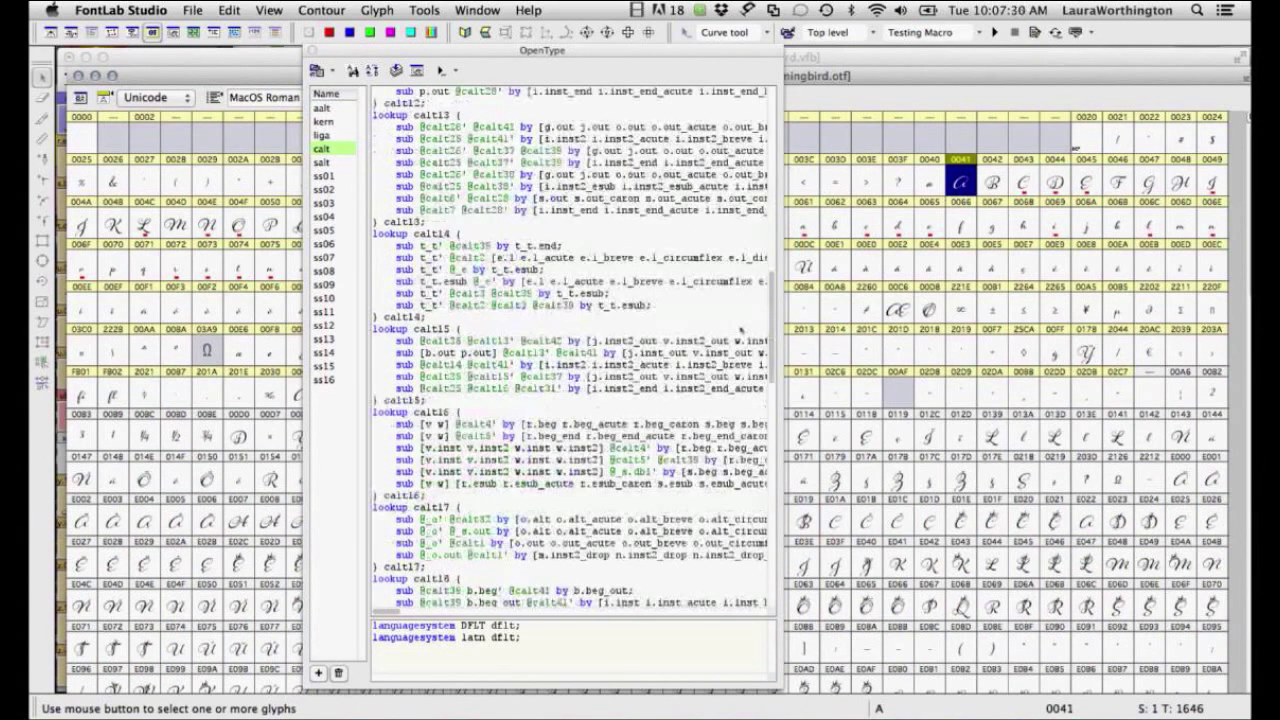
{"action": "scroll", "coordinate": [742, 331], "scroll_direction": "down", "scroll_amount": 10}
{"action": "scroll", "coordinate": [706, 447], "scroll_direction": "up", "scroll_amount": 15}
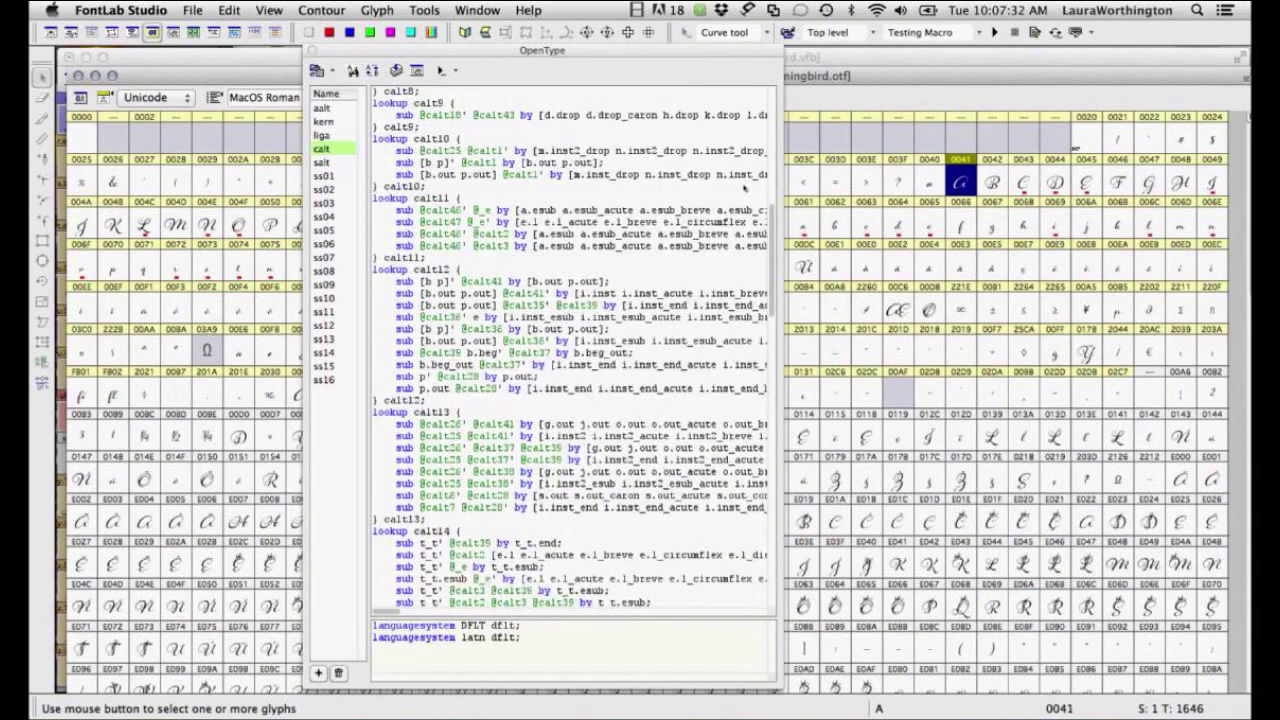
{"action": "scroll", "coordinate": [720, 354], "scroll_direction": "down", "scroll_amount": 9}
{"action": "scroll", "coordinate": [720, 354], "scroll_direction": "up", "scroll_amount": 15}
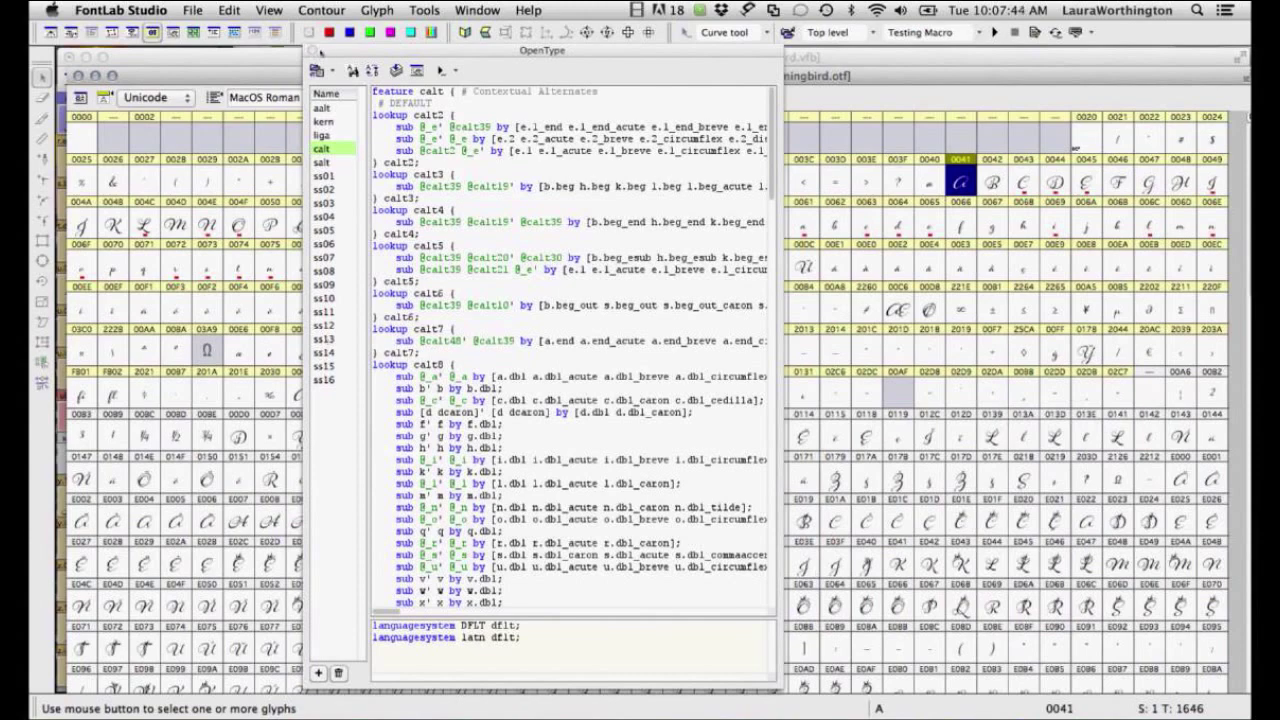
{"action": "left_click_drag", "start_coordinate": [320, 51], "coordinate": [322, 51]}
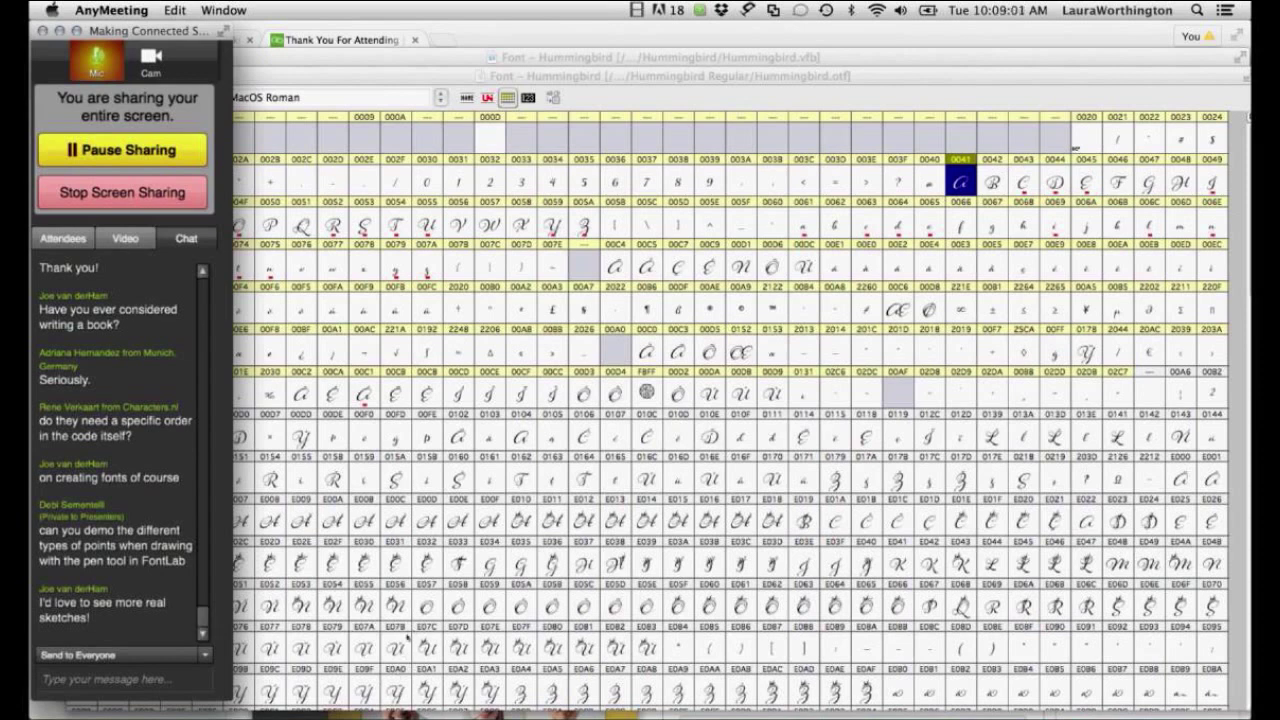
Return to FontLab Studio and open Pomander's r glyph to examine the points on its loop and entry stroke.
{"action": "left_click", "coordinate": [373, 70]}
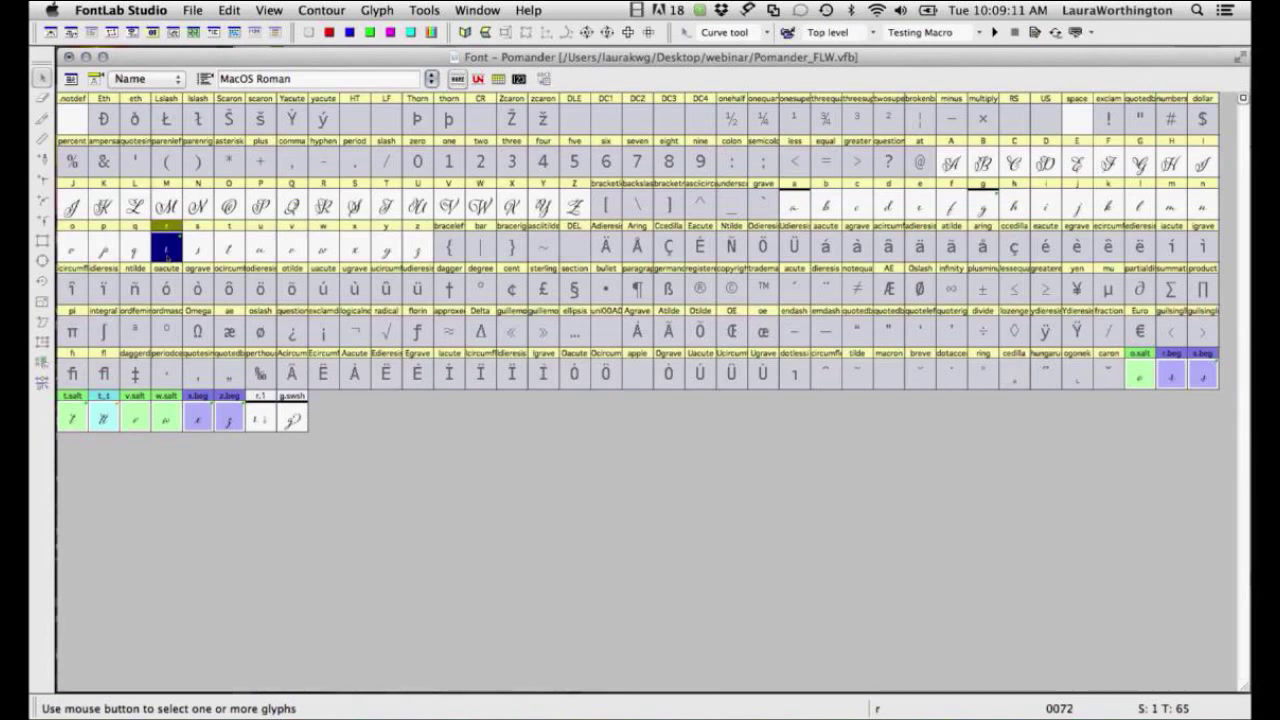
{"action": "double_click", "coordinate": [166, 250]}
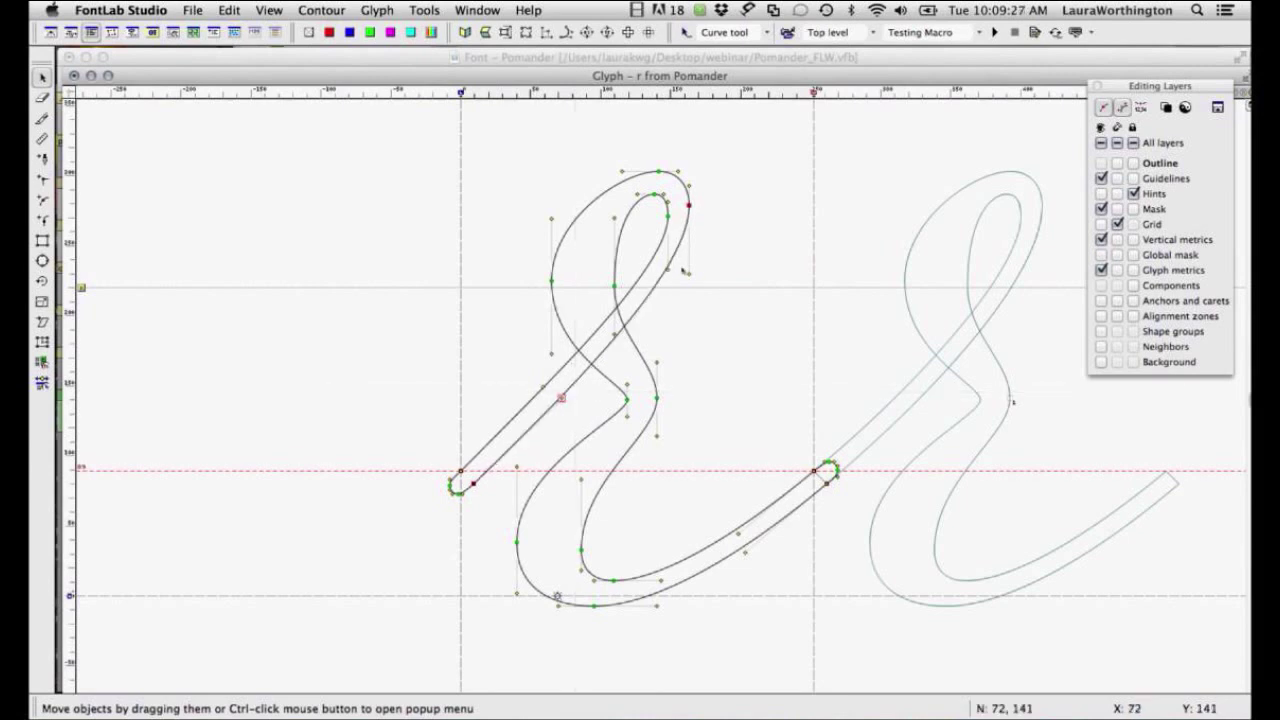
{"action": "left_click", "coordinate": [700, 205]}
{"action": "left_click_drag", "start_coordinate": [689, 205], "coordinate": [690, 206]}
{"action": "key", "text": "super+space"}
{"action": "left_click_drag", "start_coordinate": [444, 445], "coordinate": [508, 495]}
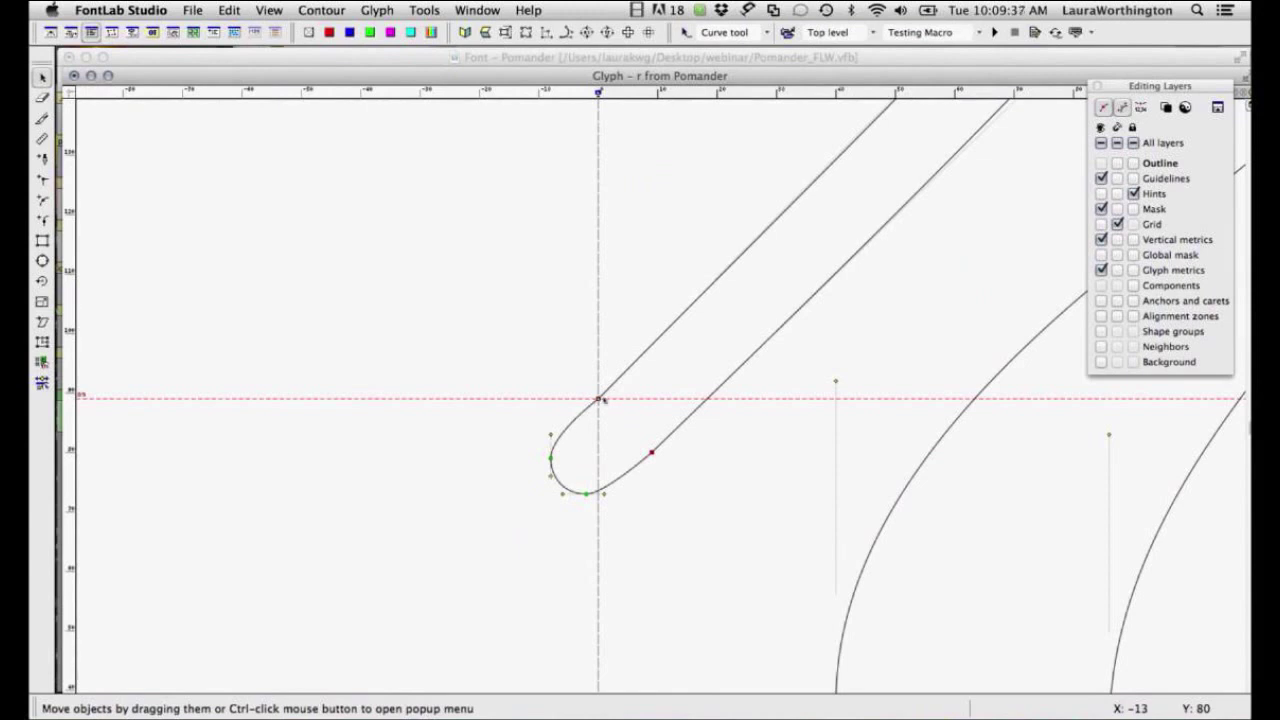
{"action": "key", "text": "super+0"}
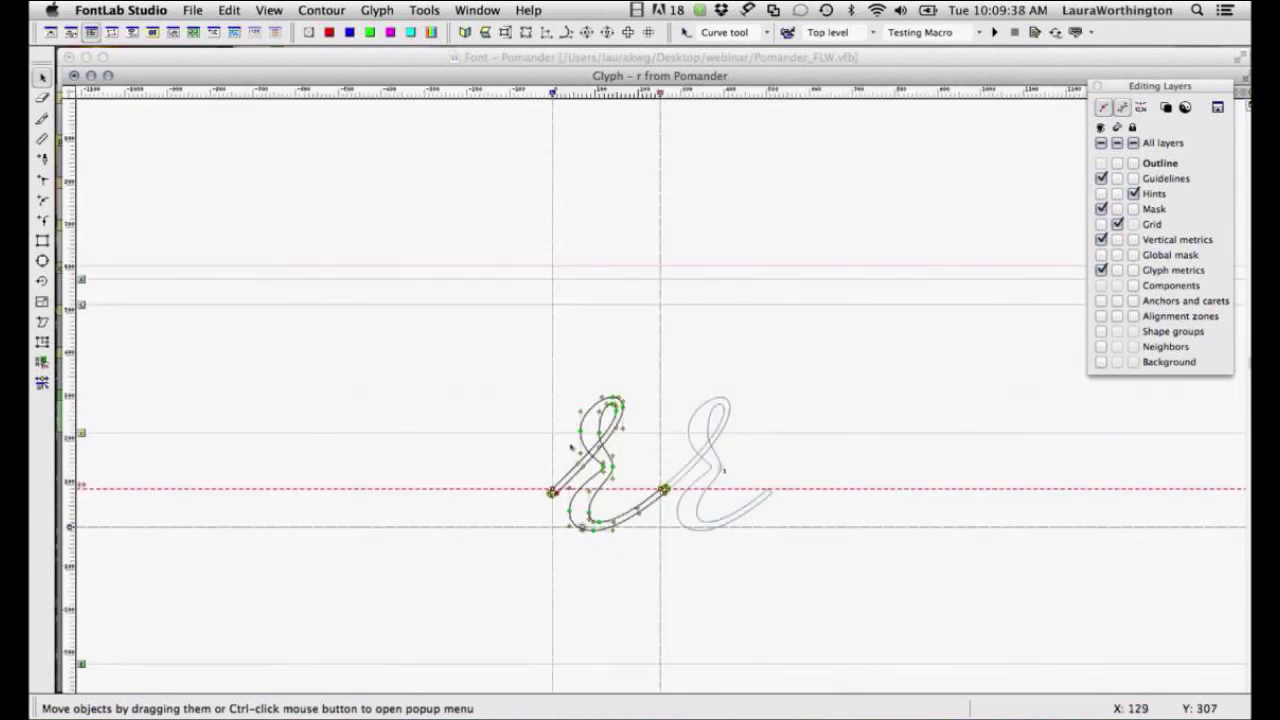
Go forward through Pomander's glyphs from s to o.salt, examining the point placement and the overlapping strokes of the s closely.
{"action": "key", "text": "super+bracketright"}
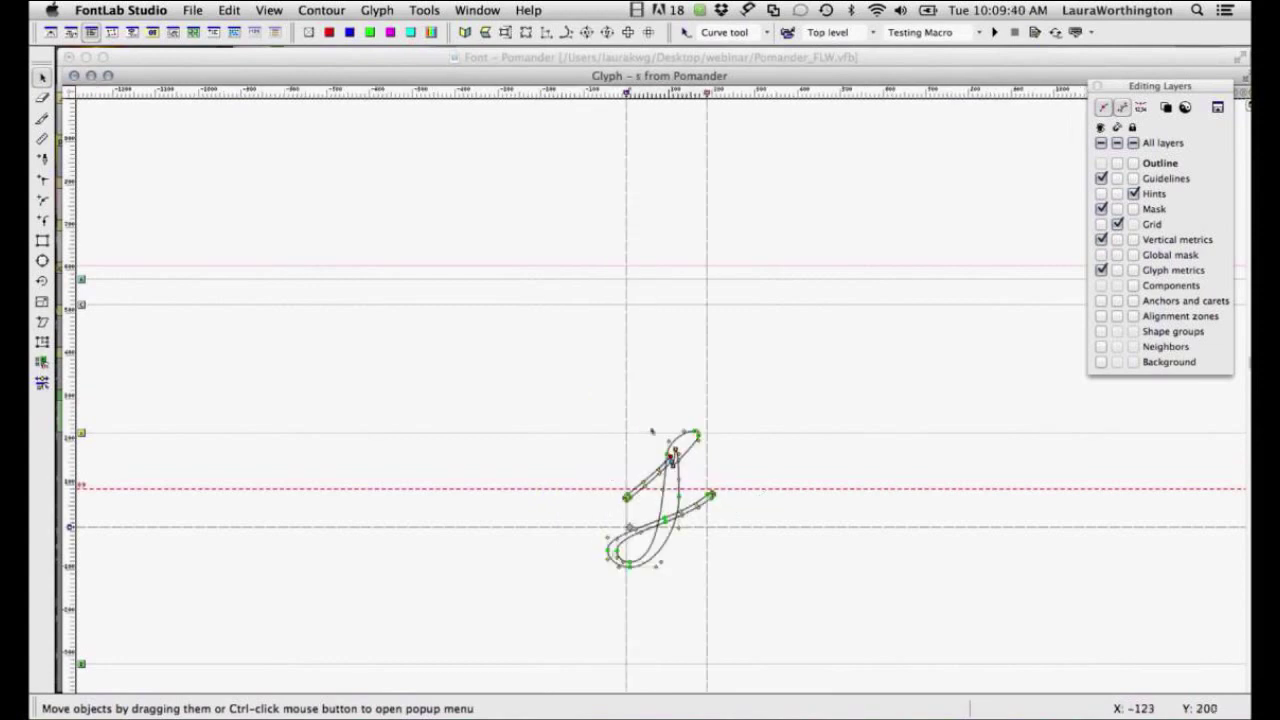
{"action": "left_click_drag", "start_coordinate": [651, 431], "coordinate": [675, 478]}
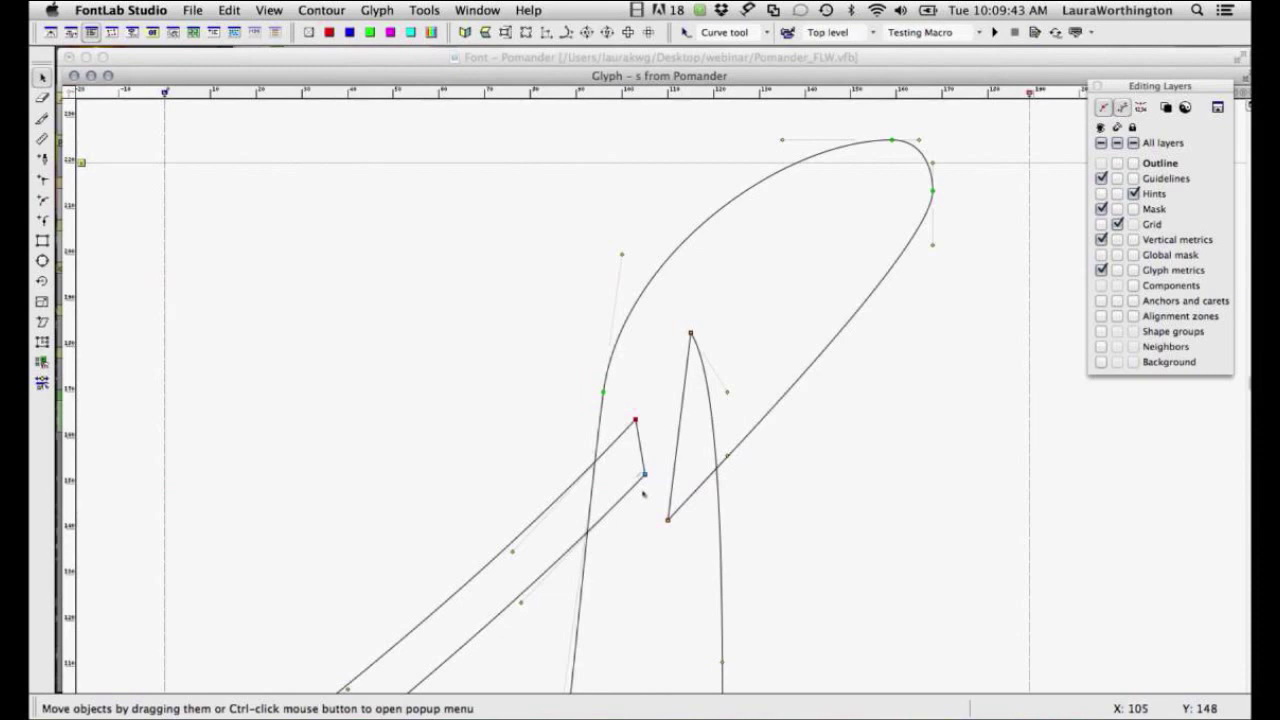
{"action": "key", "text": "super+0"}
{"action": "key", "text": "super+bracketright"}
{"action": "key", "text": "super+bracketright"}
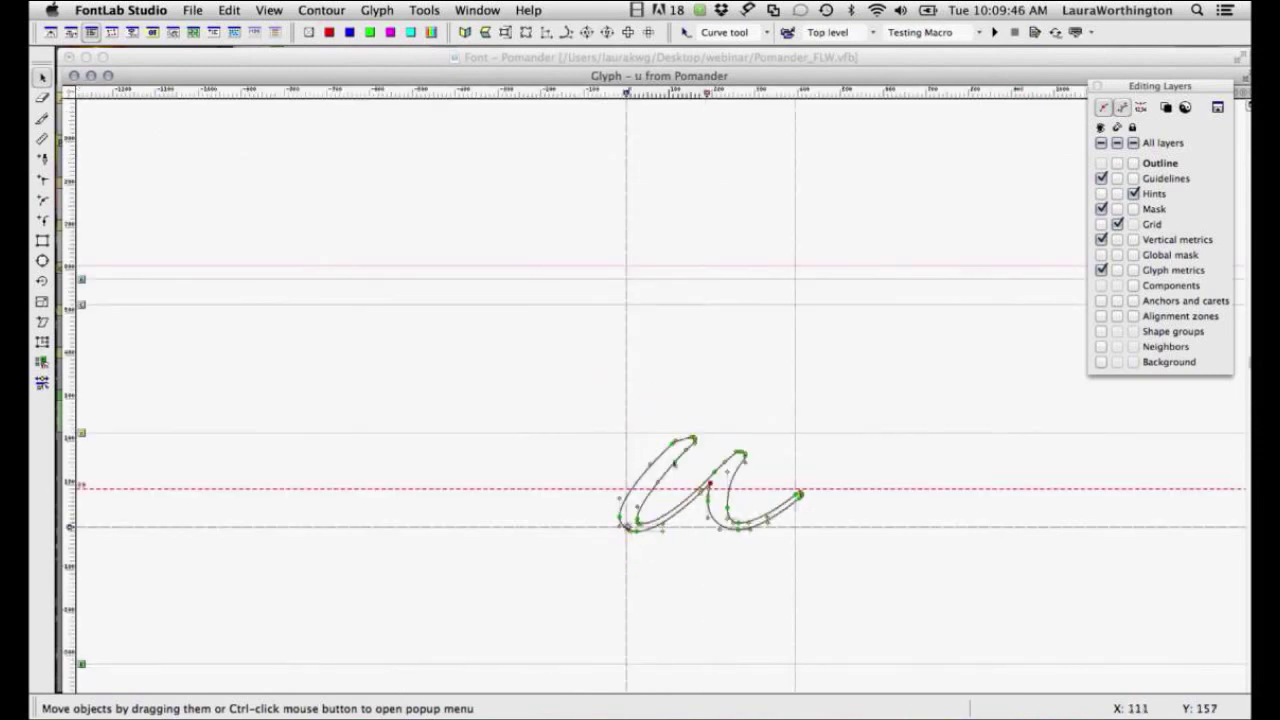
{"action": "key", "text": "super+bracketright"}
{"action": "key", "text": "super+bracketright"}
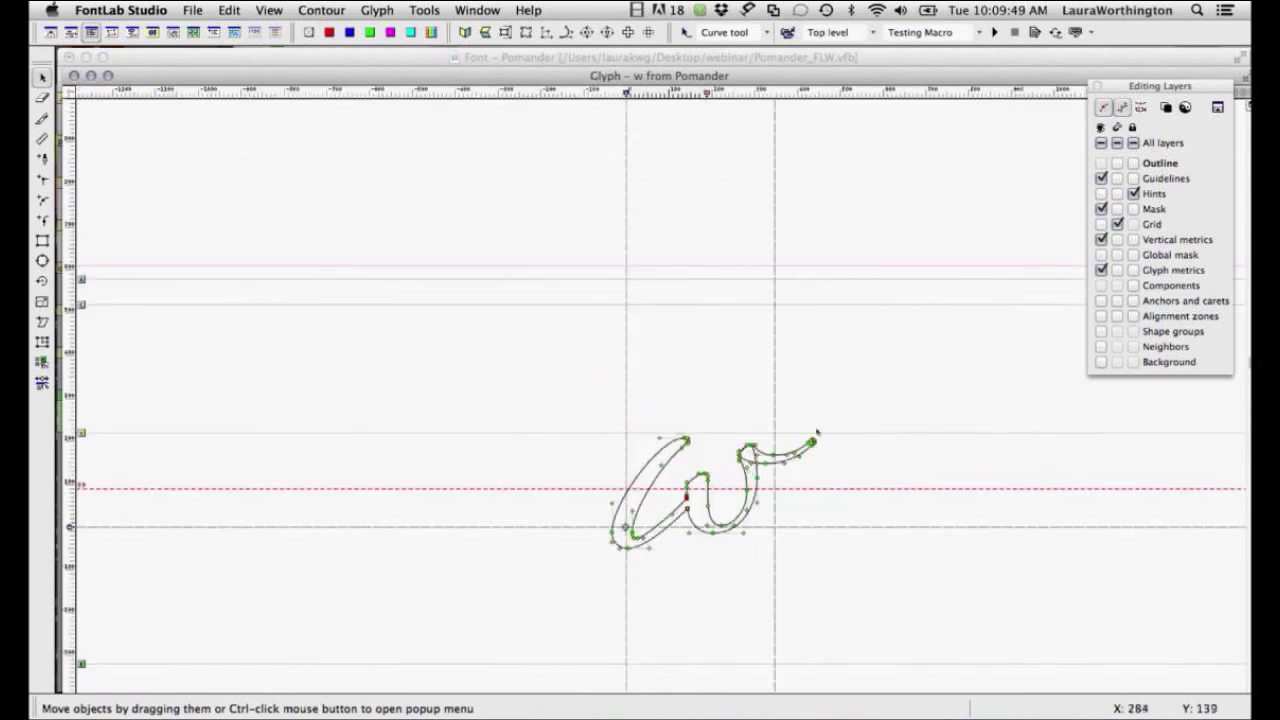
{"action": "key", "text": "super+bracketright"}
{"action": "key", "text": "super+bracketright"}
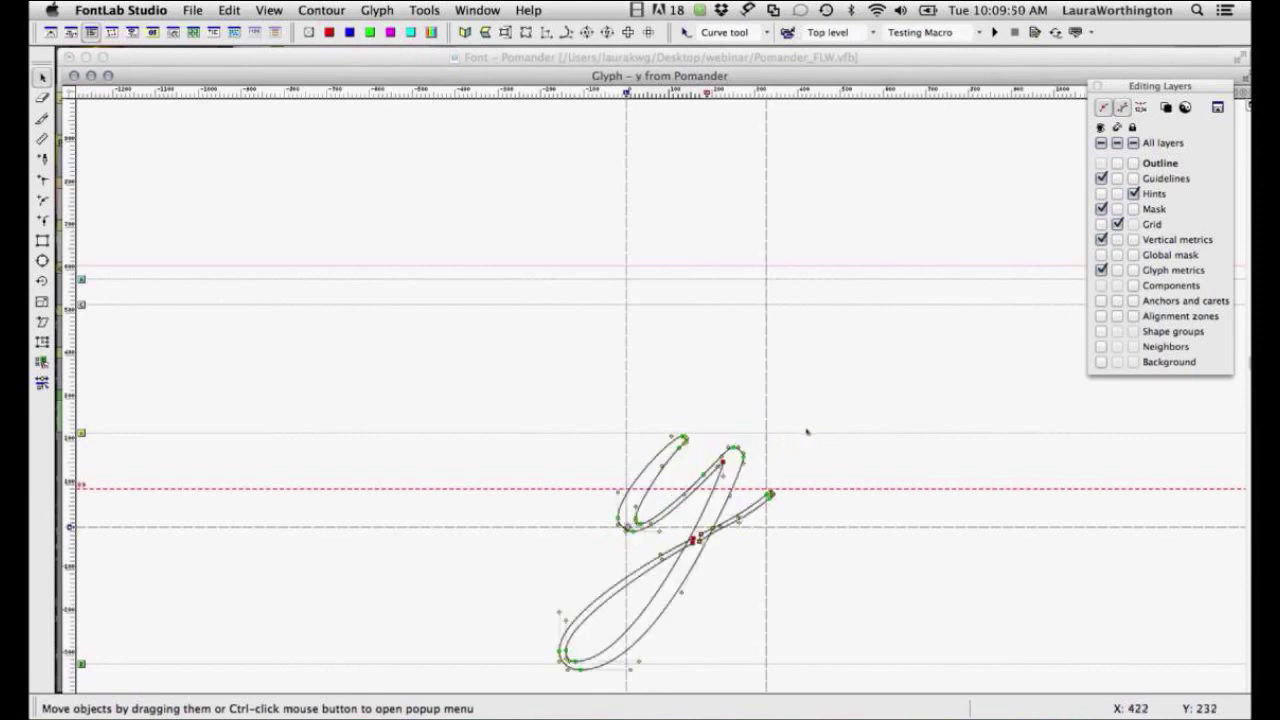
{"action": "key", "text": "super+bracketright"}
{"action": "key", "text": "super+bracketright"}
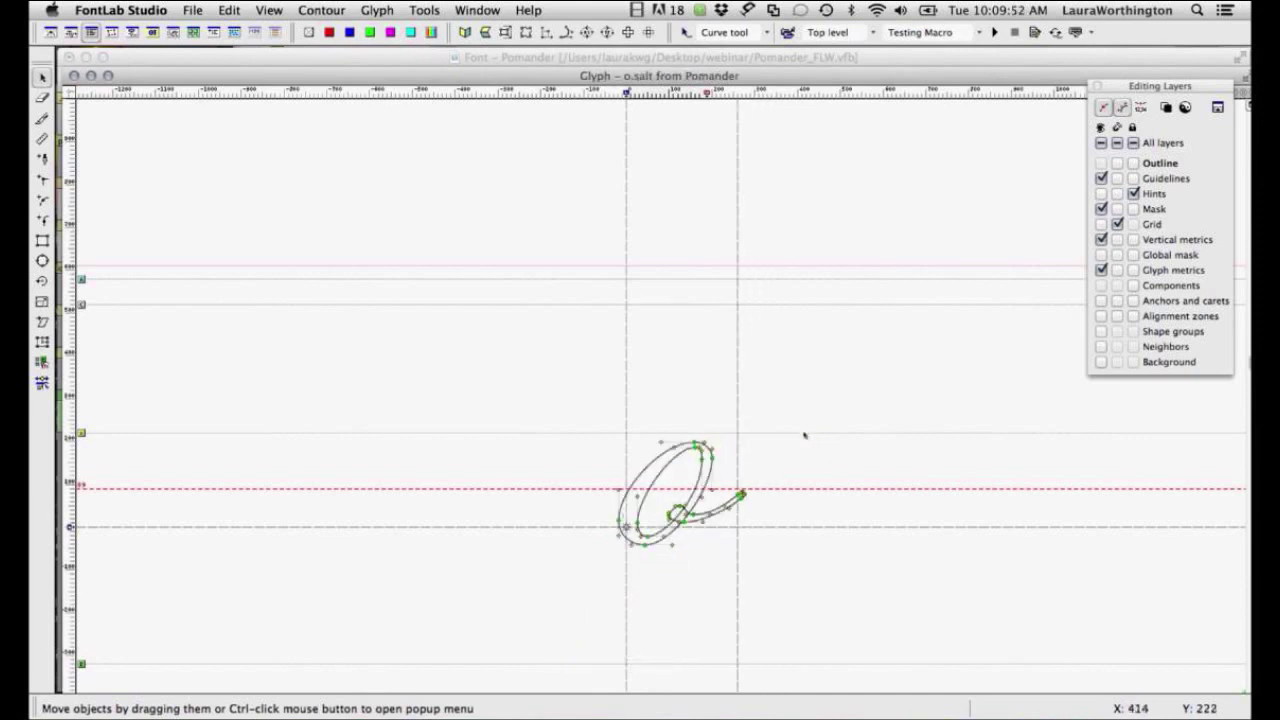
Go back through Pomander's lowercase glyphs from z to d, examining how points are placed on each outline.
{"action": "key", "text": "super+bracketleft"}
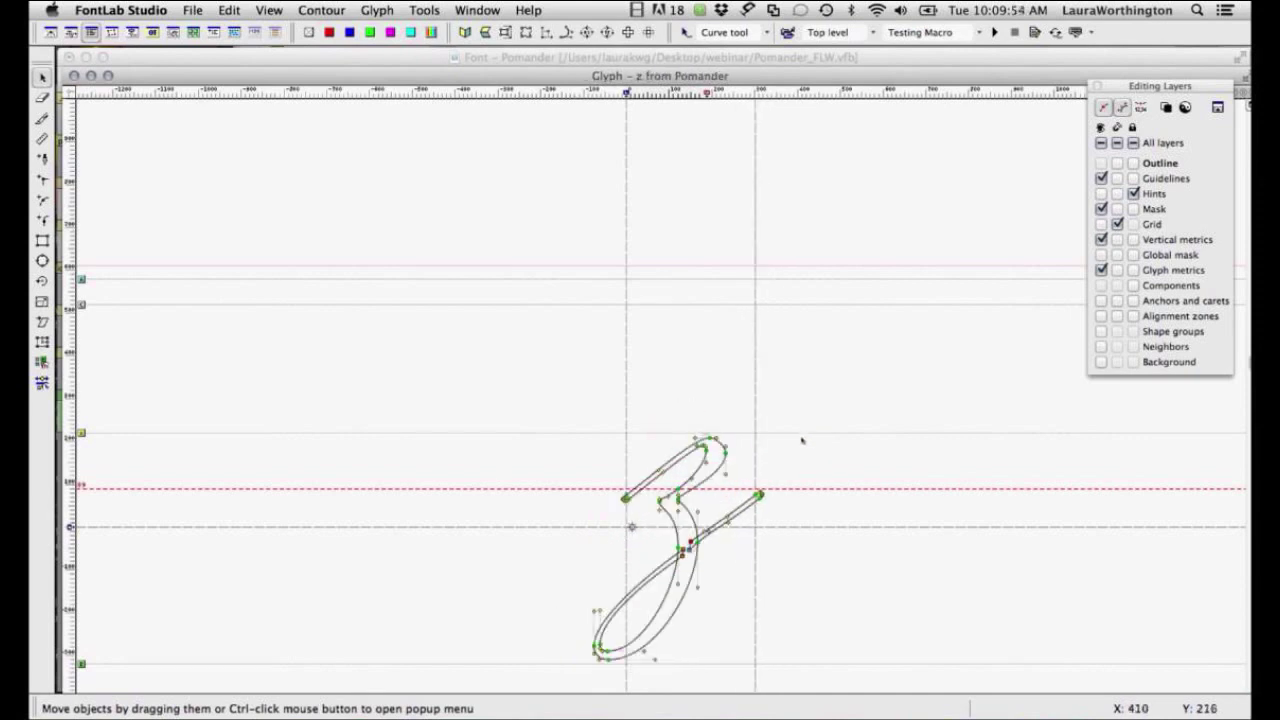
{"action": "key", "text": "super+bracketleft"}
{"action": "key", "text": "super+bracketleft"}
{"action": "key", "text": "super+bracketleft"}
{"action": "key", "text": "super+bracketleft"}
{"action": "key", "text": "super+bracketleft"}
{"action": "key", "text": "super+bracketleft"}
{"action": "key", "text": "super+bracketleft"}
{"action": "key", "text": "super+bracketleft"}
{"action": "key", "text": "super+bracketleft"}
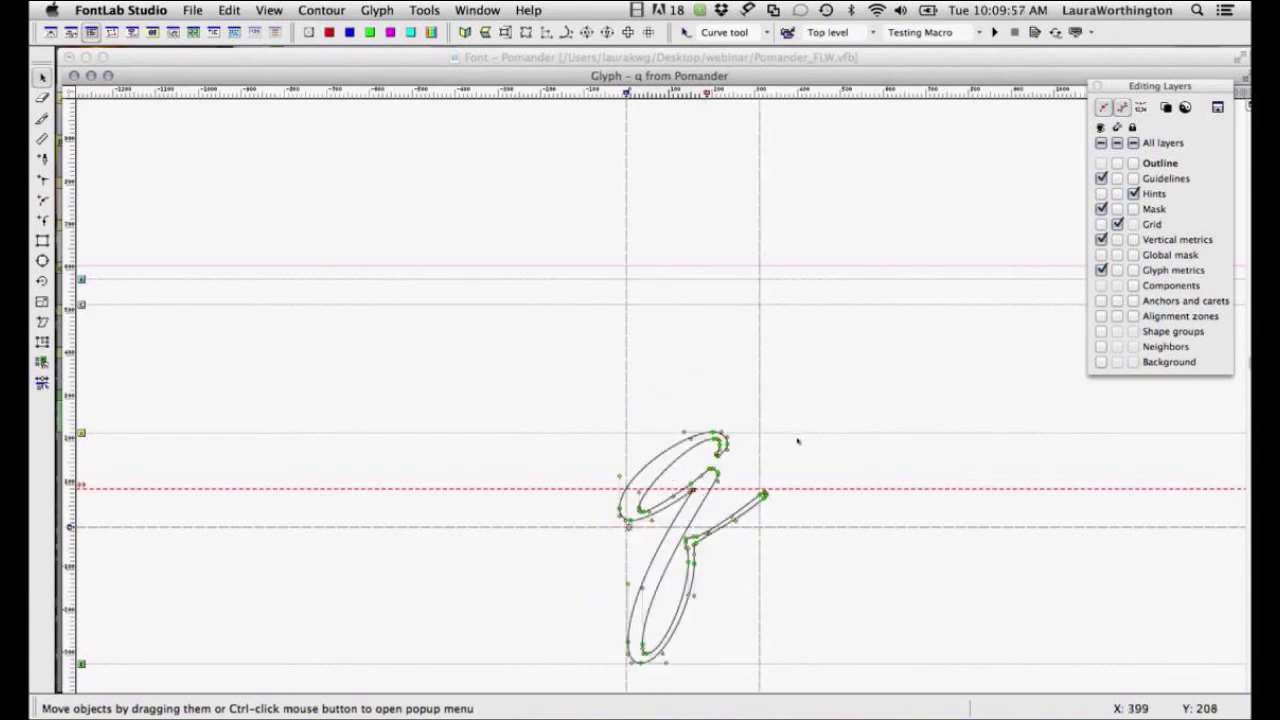
{"action": "key", "text": "super+bracketleft"}
{"action": "key", "text": "super+bracketleft"}
{"action": "key", "text": "super+bracketleft"}
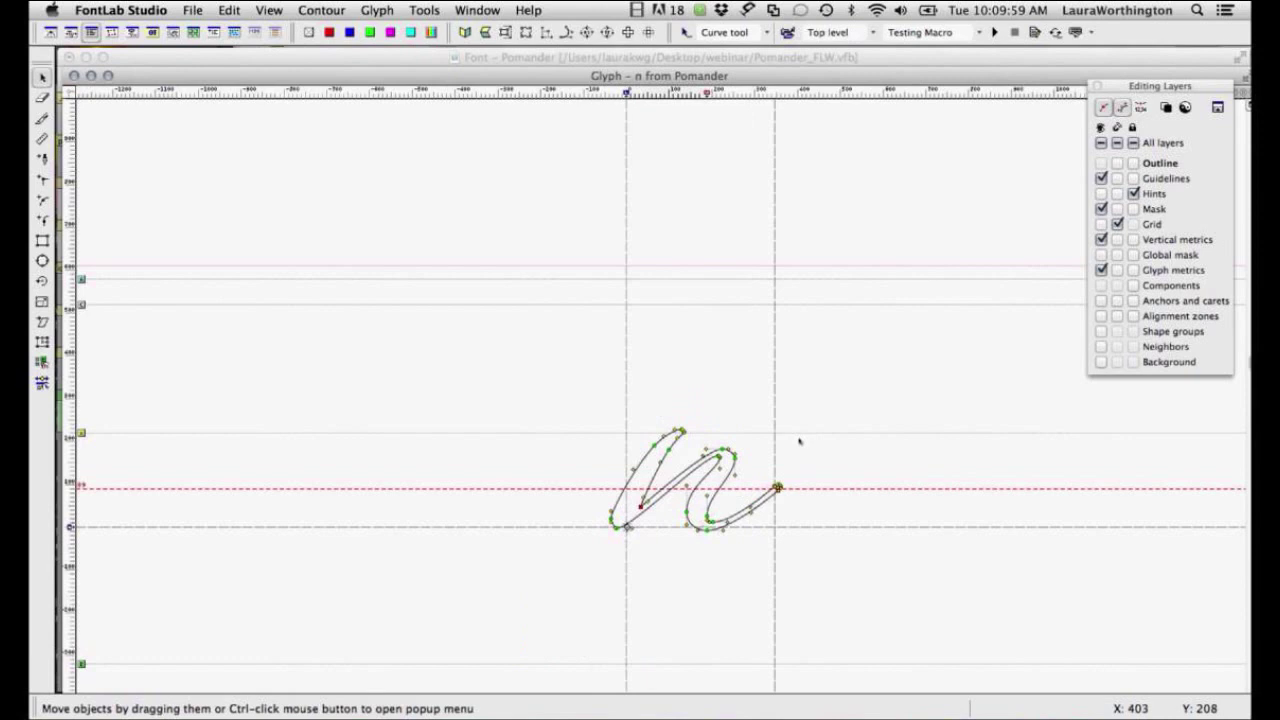
{"action": "key", "text": "super+bracketleft"}
{"action": "key", "text": "super+bracketleft"}
{"action": "key", "text": "super+bracketleft"}
{"action": "key", "text": "super+bracketleft"}
{"action": "key", "text": "super+bracketleft"}
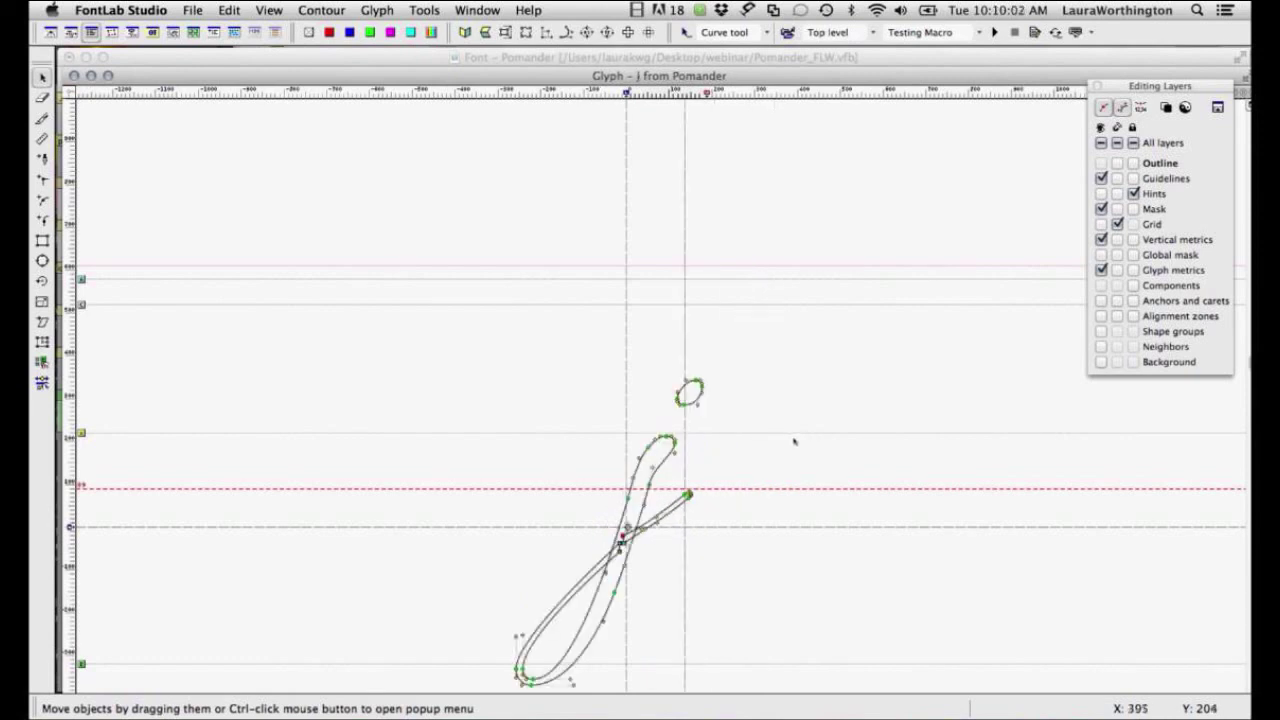
{"action": "key", "text": "super+bracketleft"}
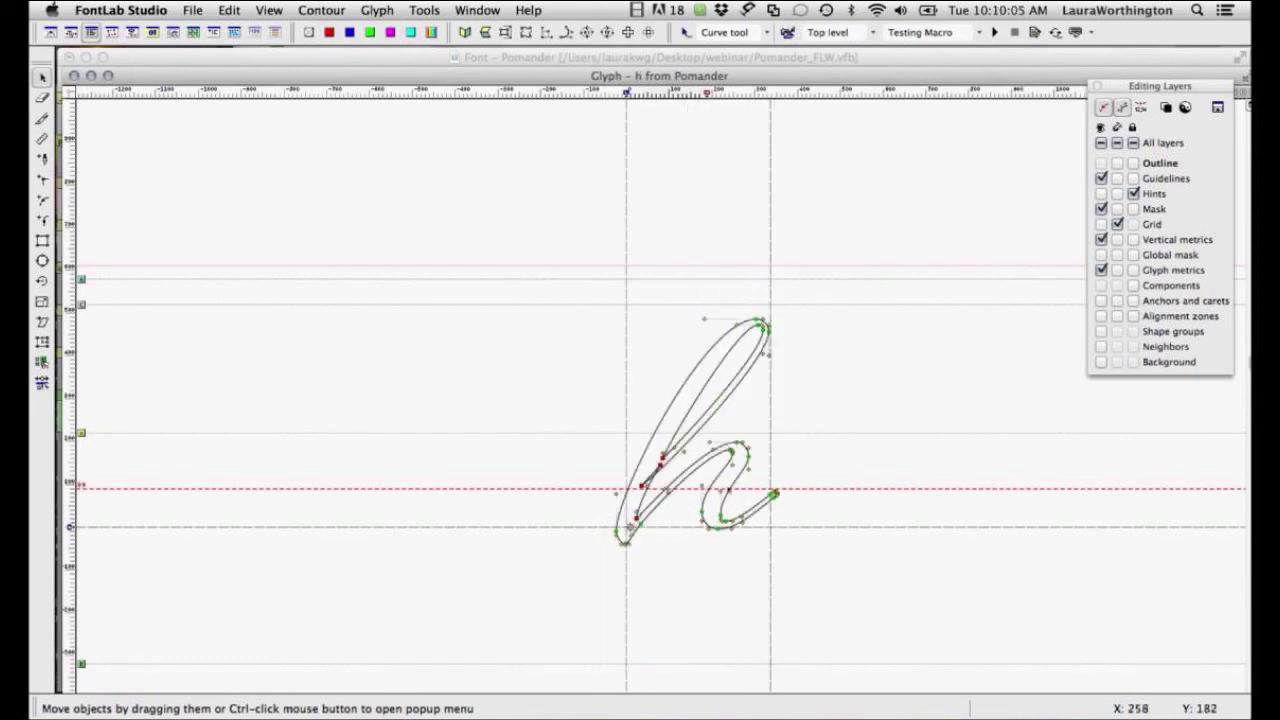
{"action": "key", "text": "super+bracketleft"}
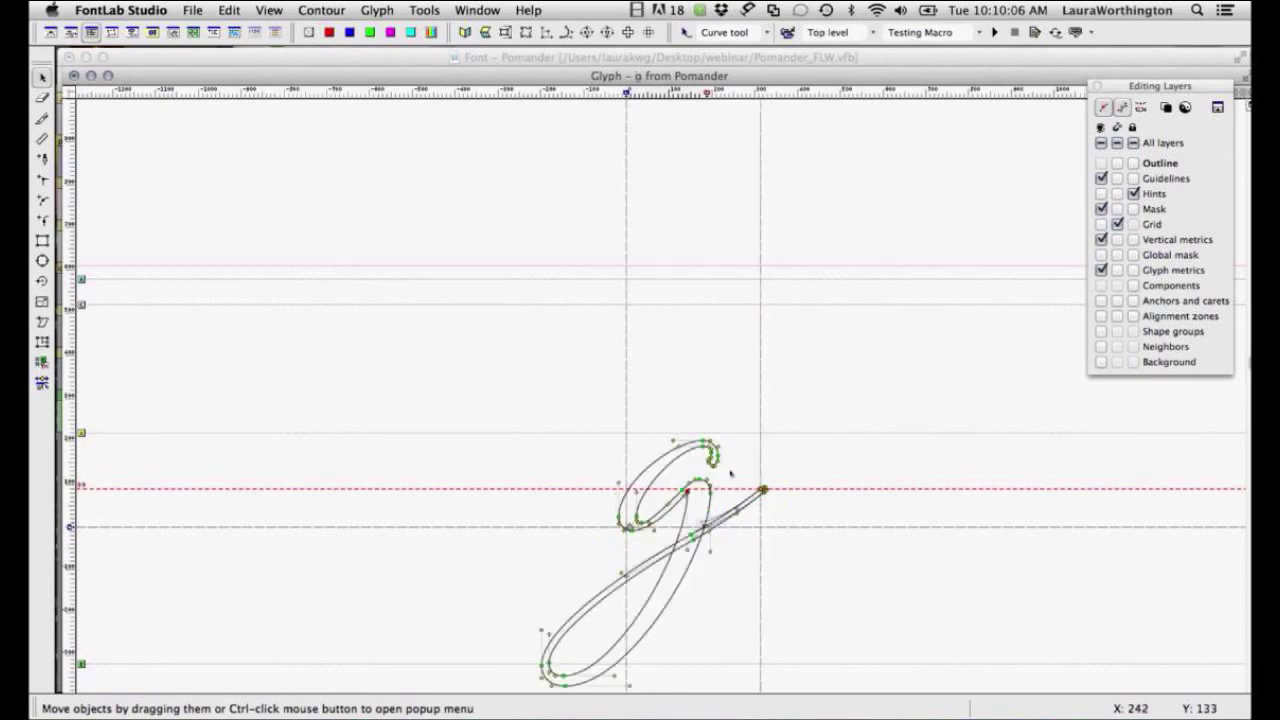
{"action": "key", "text": "super+bracketleft"}
{"action": "key", "text": "super+bracketleft"}
{"action": "key", "text": "super+bracketleft"}
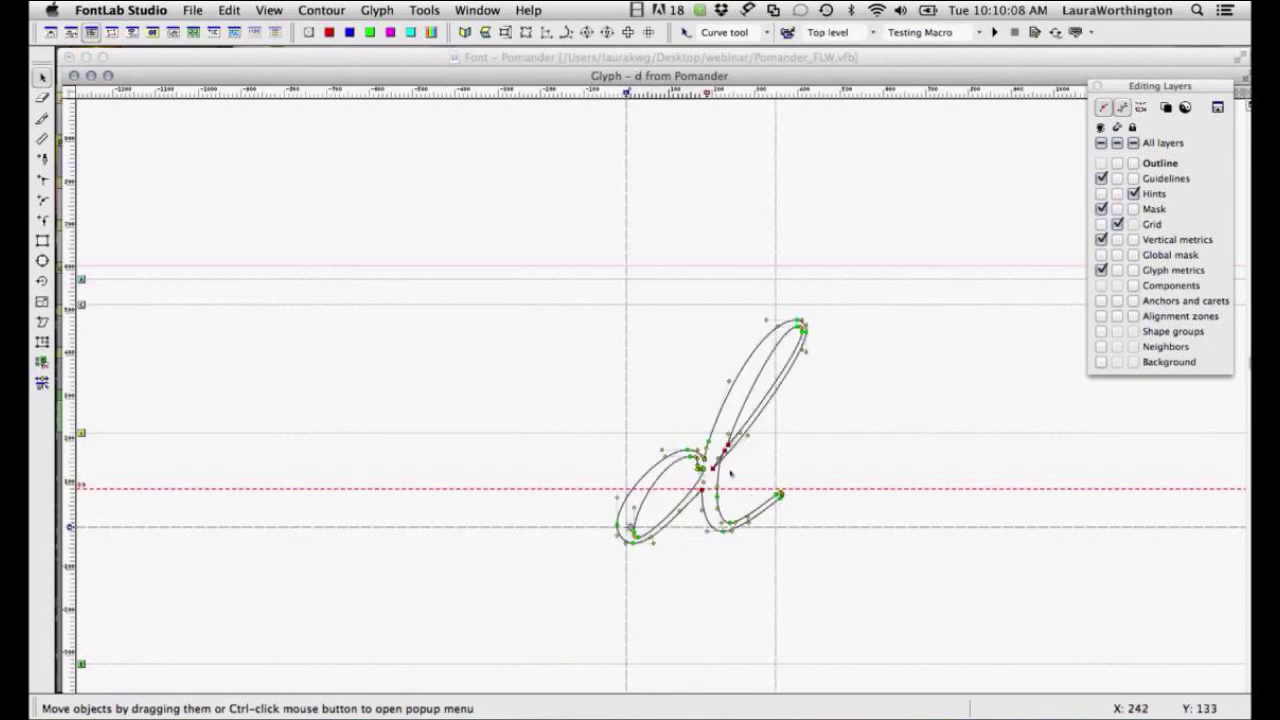
Switch to Photoshop to view the lettering sketches IMG0002.tif and catchwords.tif, and check the replies in the AnyMeeting chat.
{"action": "key", "text": "super+w"}
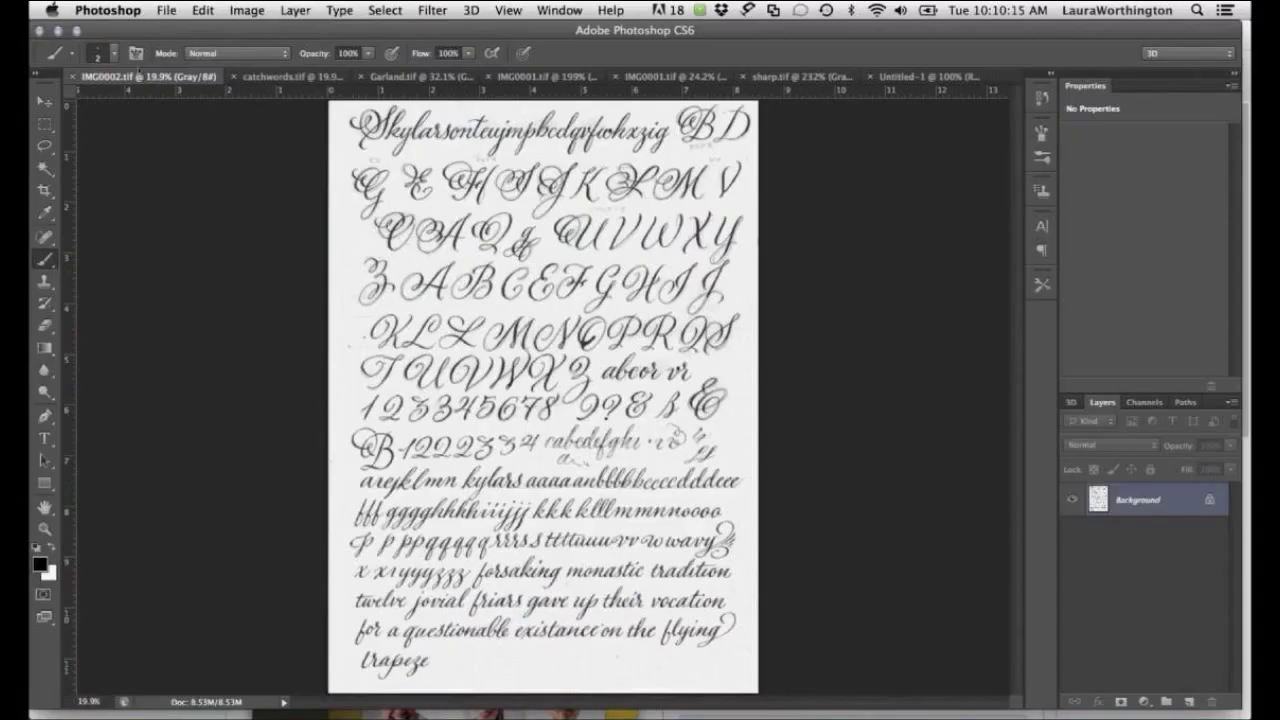
{"action": "key", "text": "ctrl+plus"}
{"action": "key", "text": "ctrl+plus"}
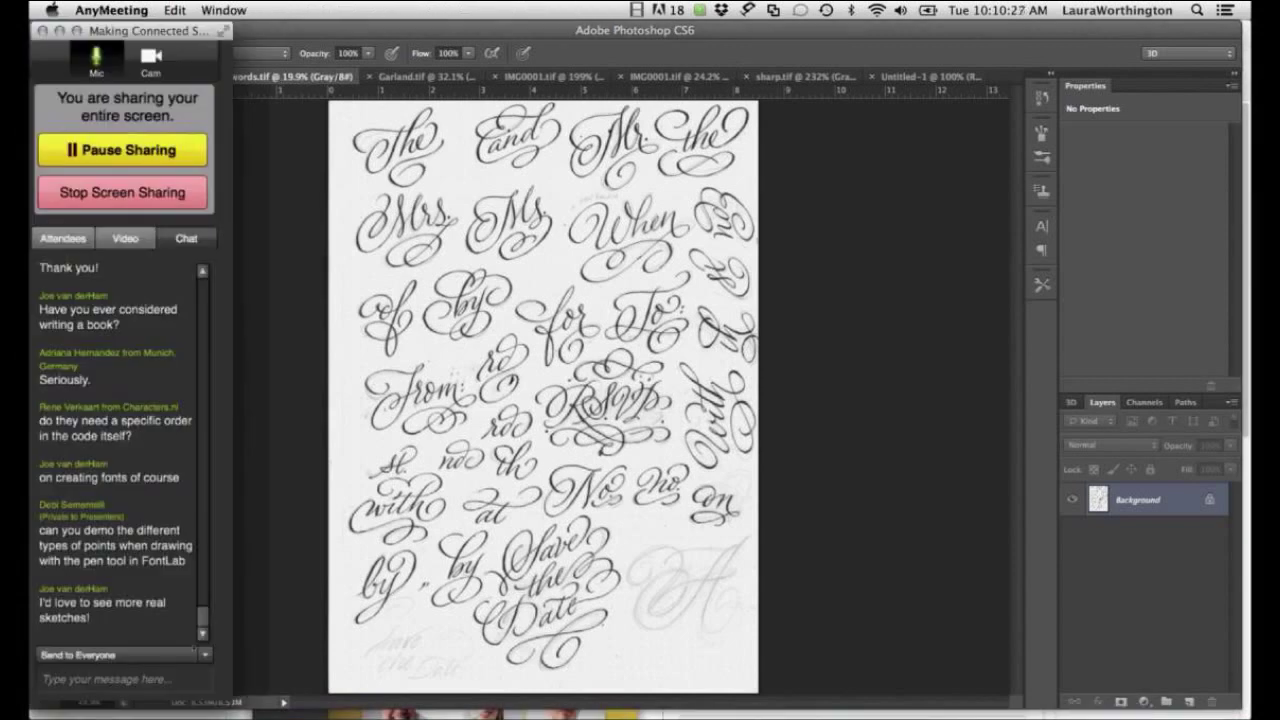
{"action": "left_click", "coordinate": [176, 668]}
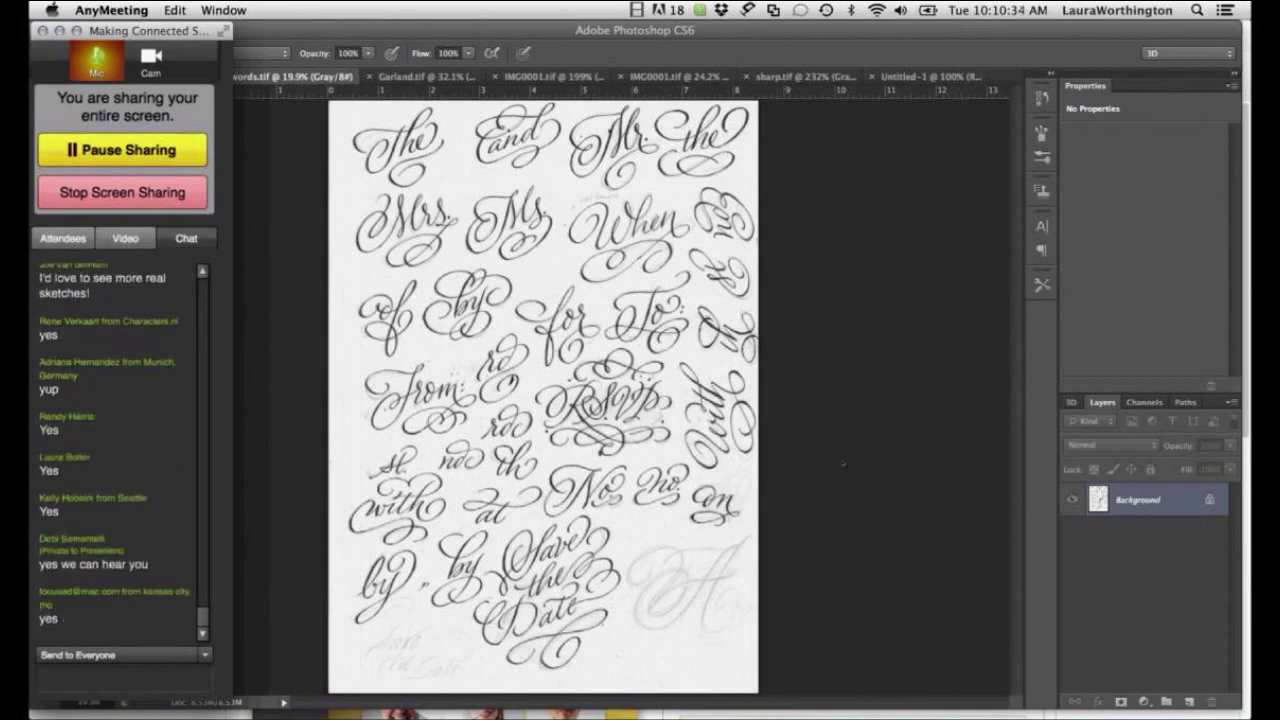
Return to Photoshop and examine the lettering sketches in catchwords.tif, Garland.tif and the script capitals sheet IMG0001.tif.
{"action": "left_click", "coordinate": [771, 424]}
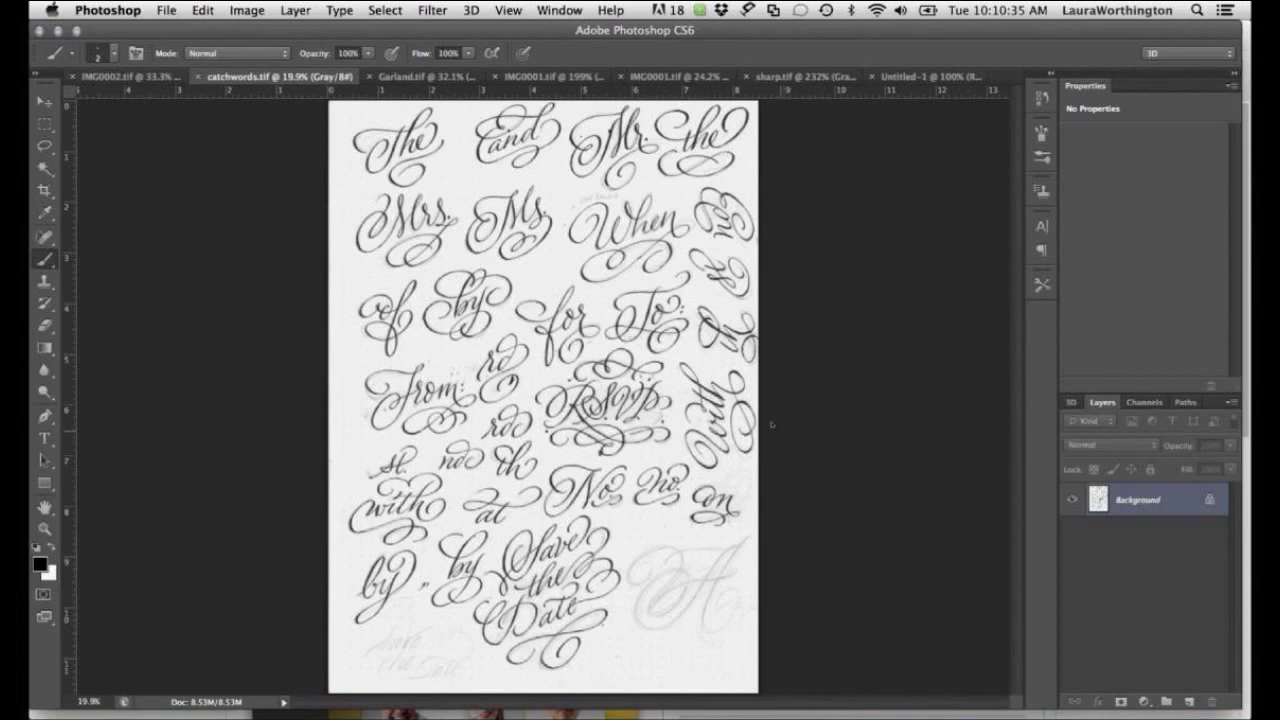
{"action": "scroll", "coordinate": [609, 349], "scroll_direction": "up", "scroll_amount": 3}
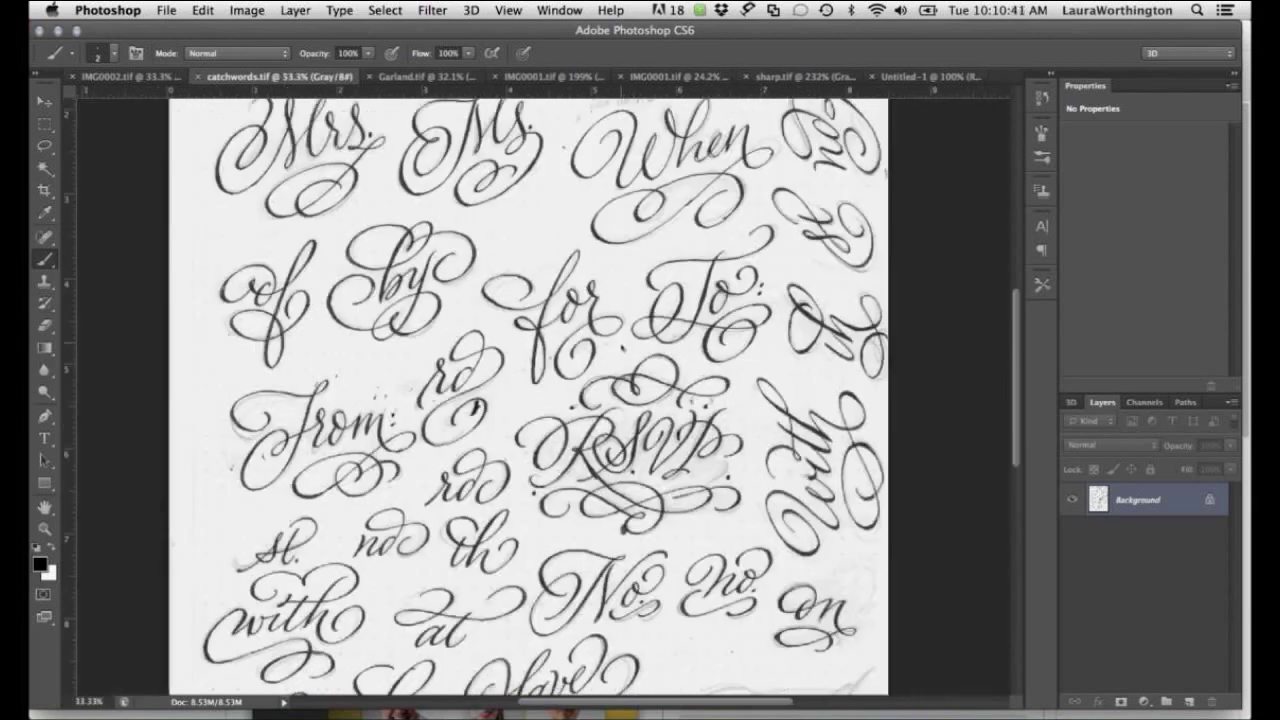
{"action": "key", "text": "v"}
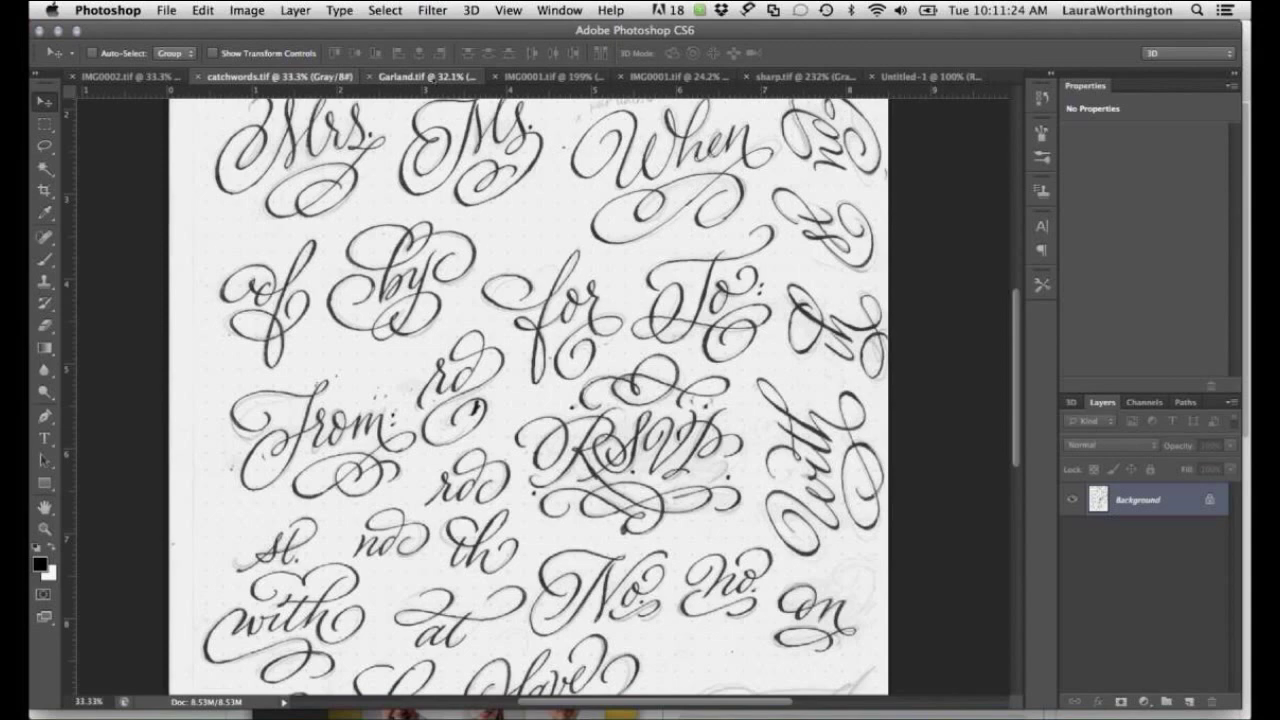
{"action": "left_click", "coordinate": [427, 76]}
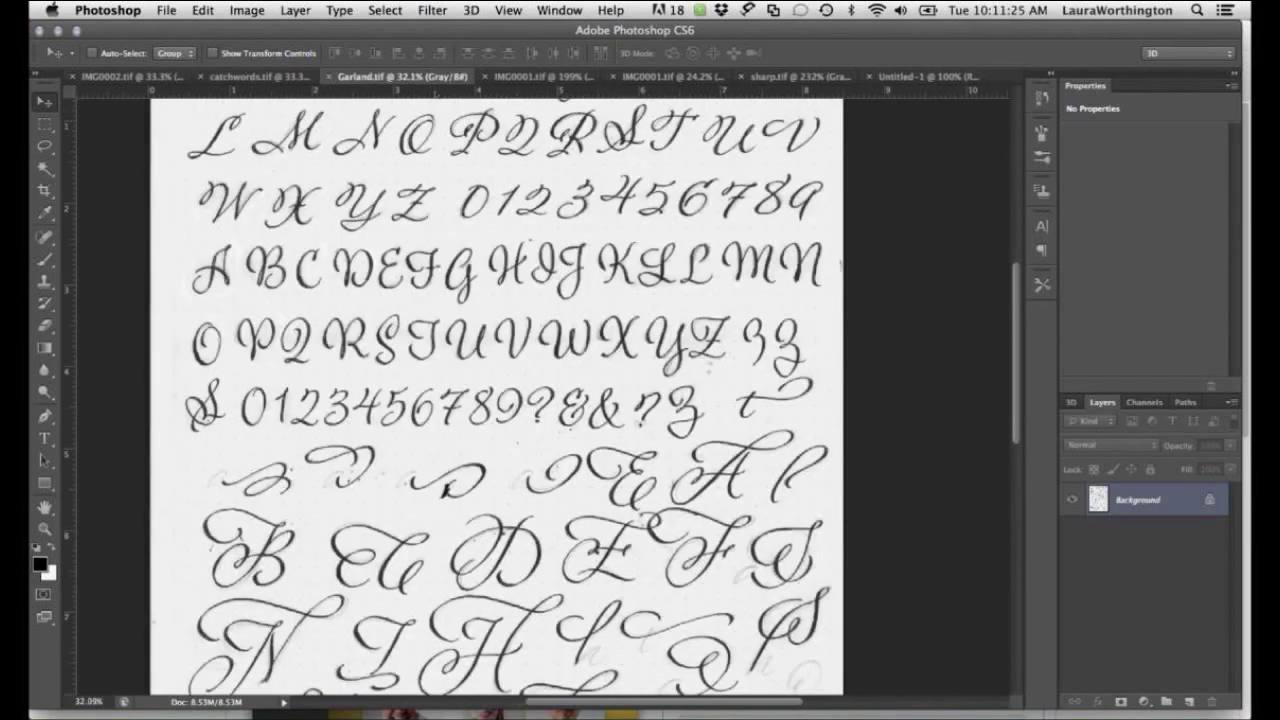
{"action": "left_click", "coordinate": [543, 76]}
{"action": "left_click", "coordinate": [627, 385]}
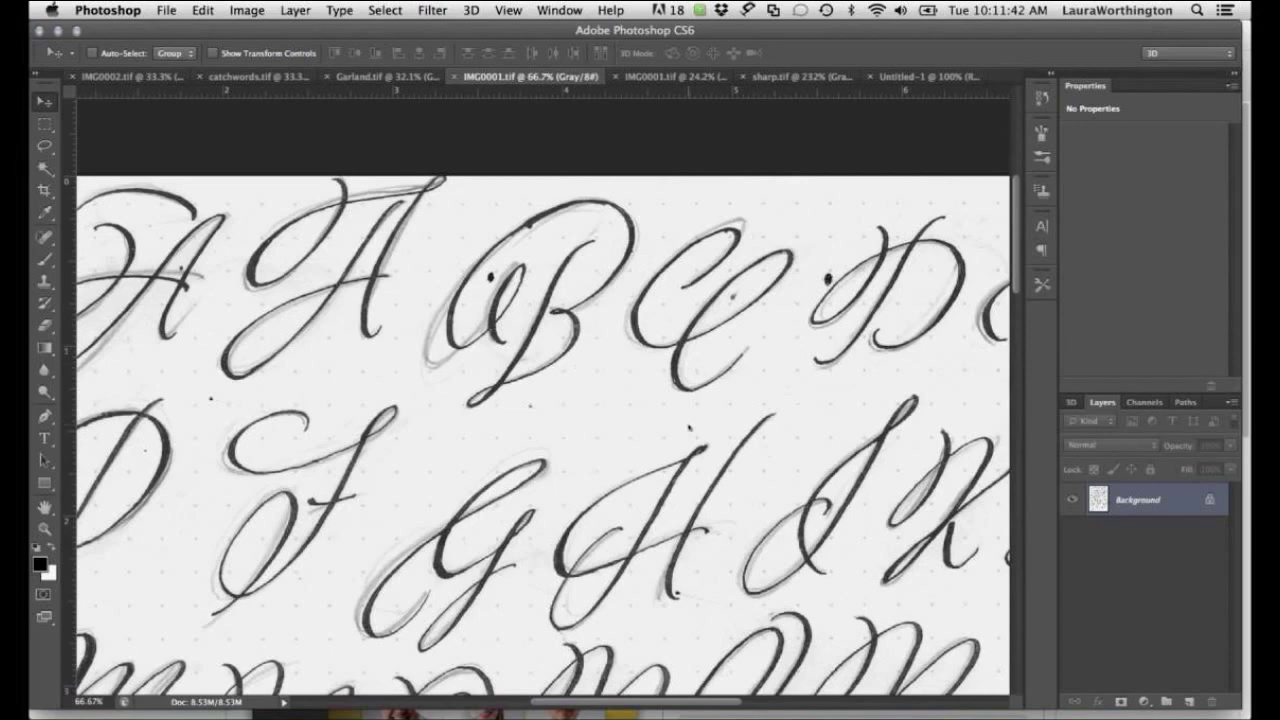
{"action": "scroll", "coordinate": [689, 428], "scroll_direction": "down", "scroll_amount": 2}
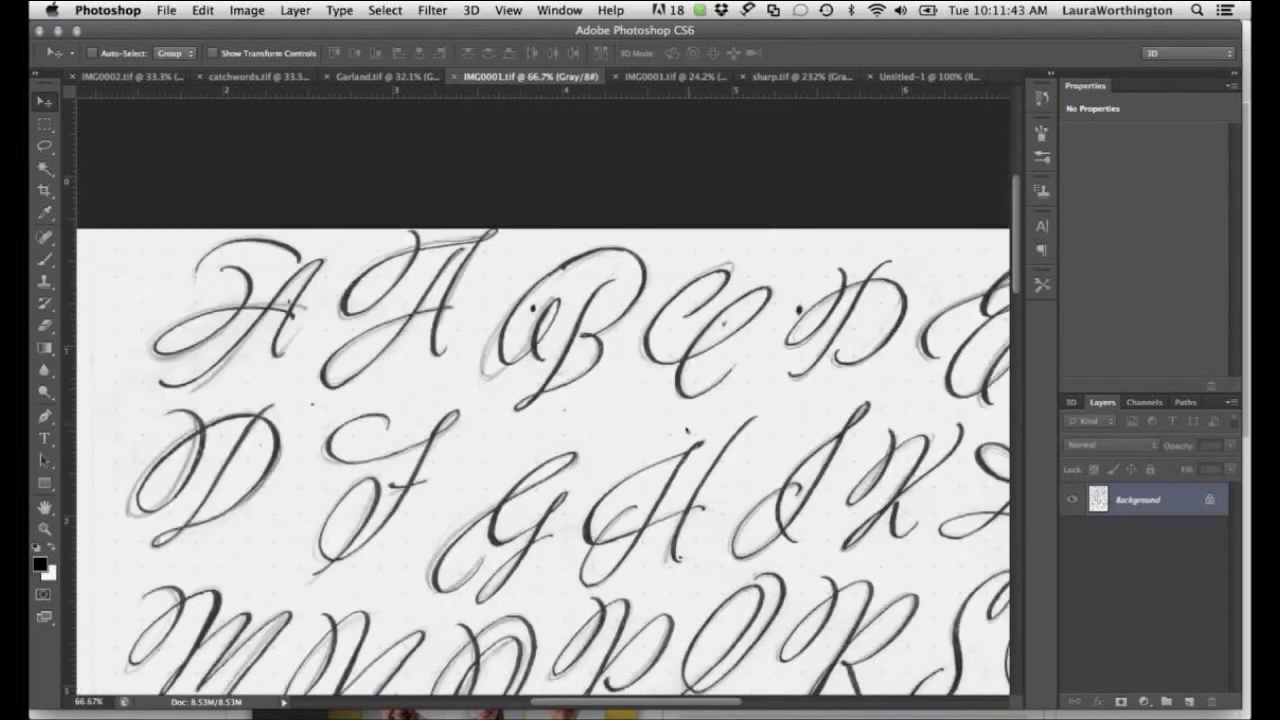
Browse for a file to open, going from the Al Fresco font folder into images and its scans subfolder.
{"action": "key", "text": "super+o"}
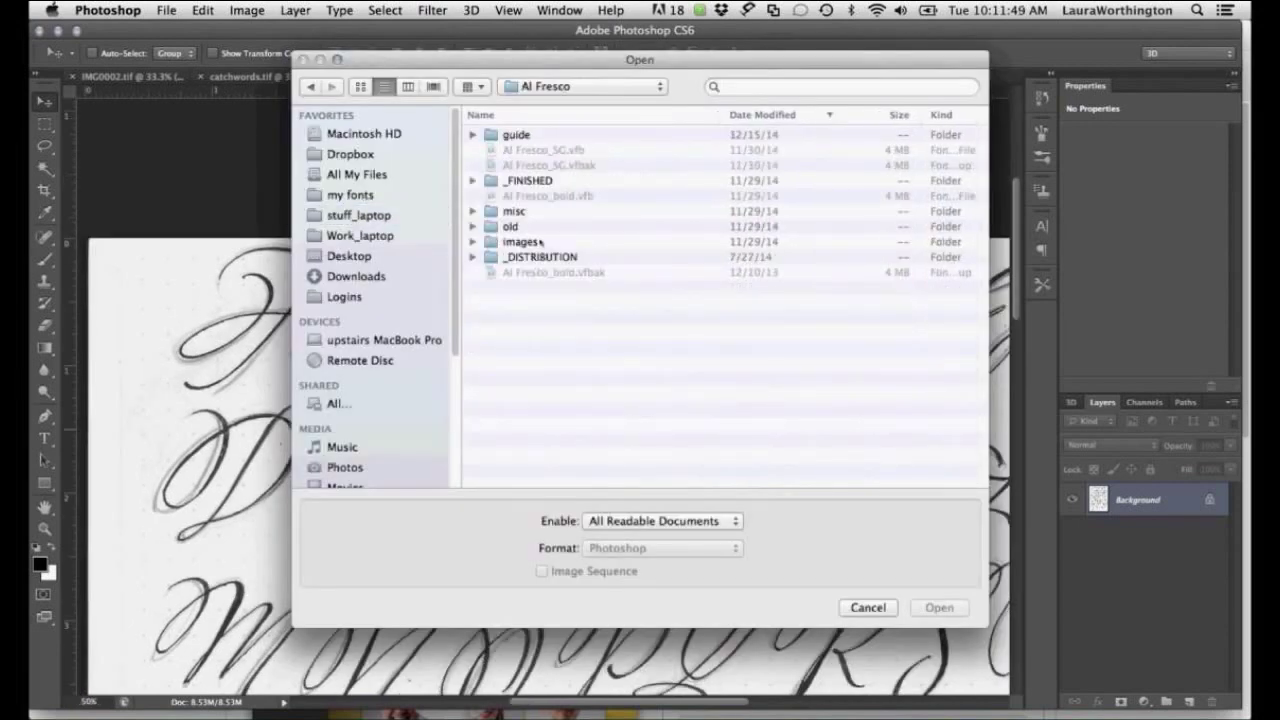
{"action": "double_click", "coordinate": [514, 211]}
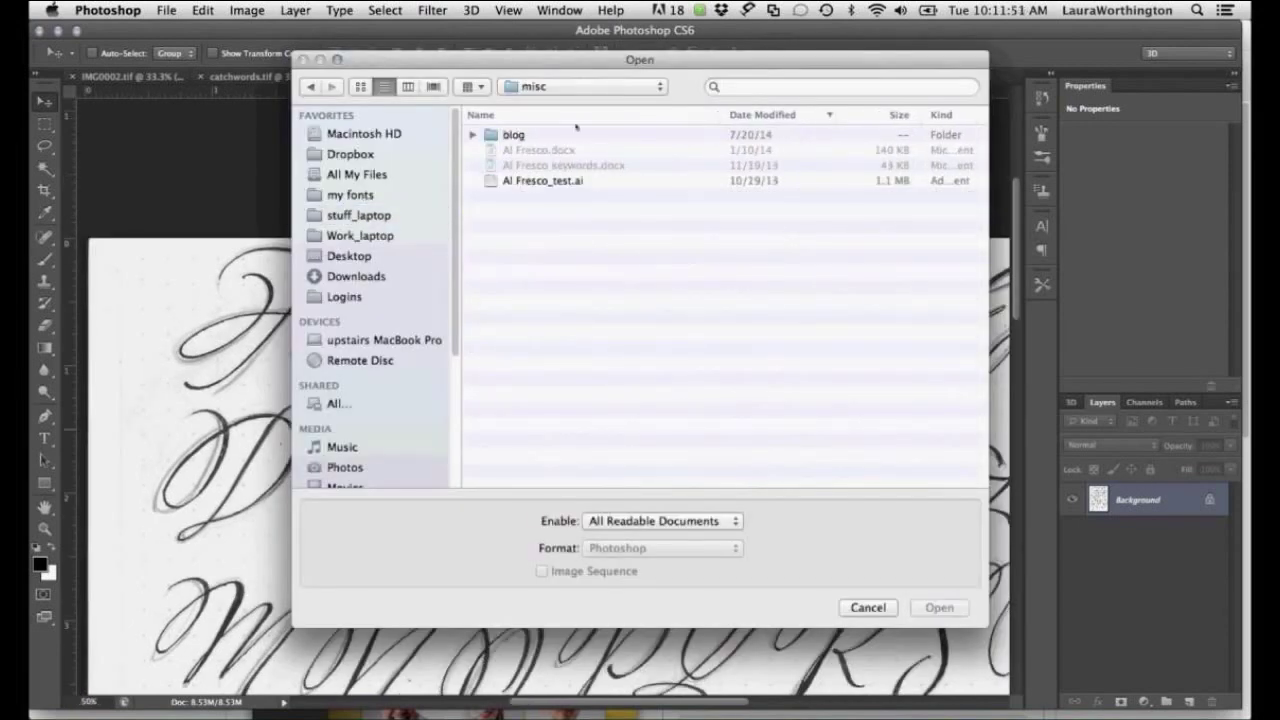
{"action": "left_click", "coordinate": [311, 87]}
{"action": "left_click", "coordinate": [524, 227]}
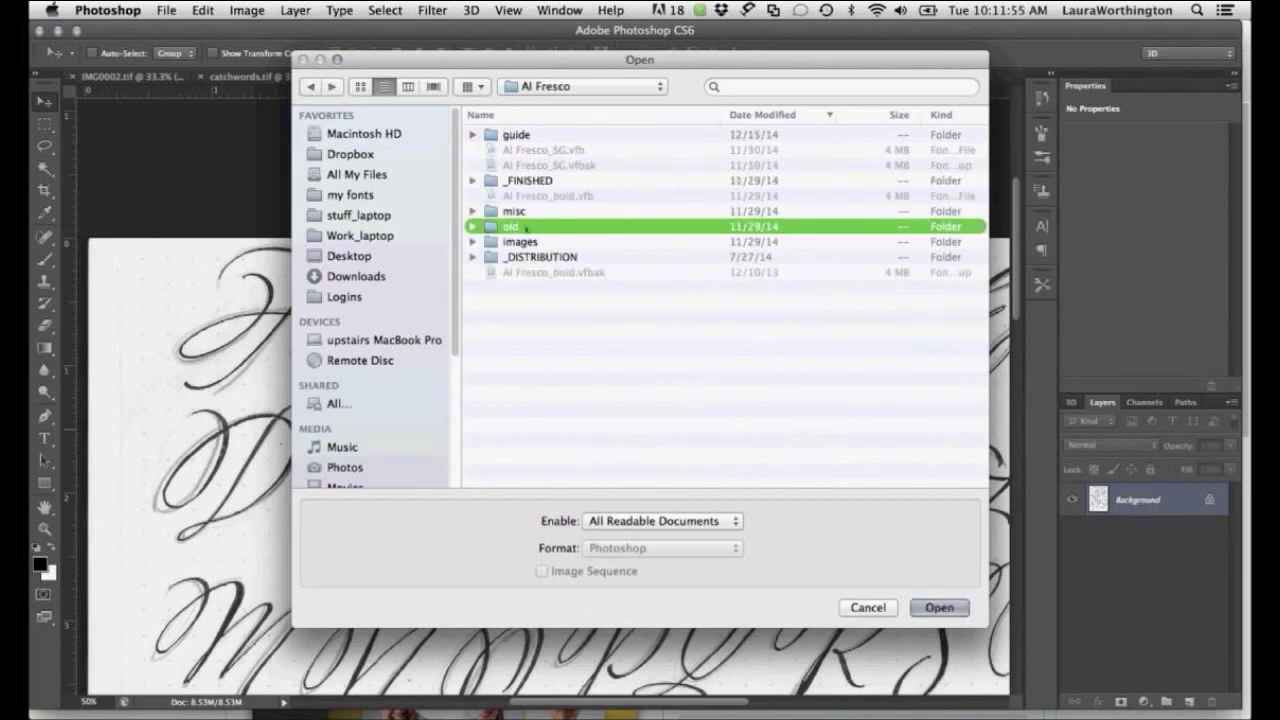
{"action": "left_click", "coordinate": [527, 243]}
{"action": "double_click", "coordinate": [527, 243]}
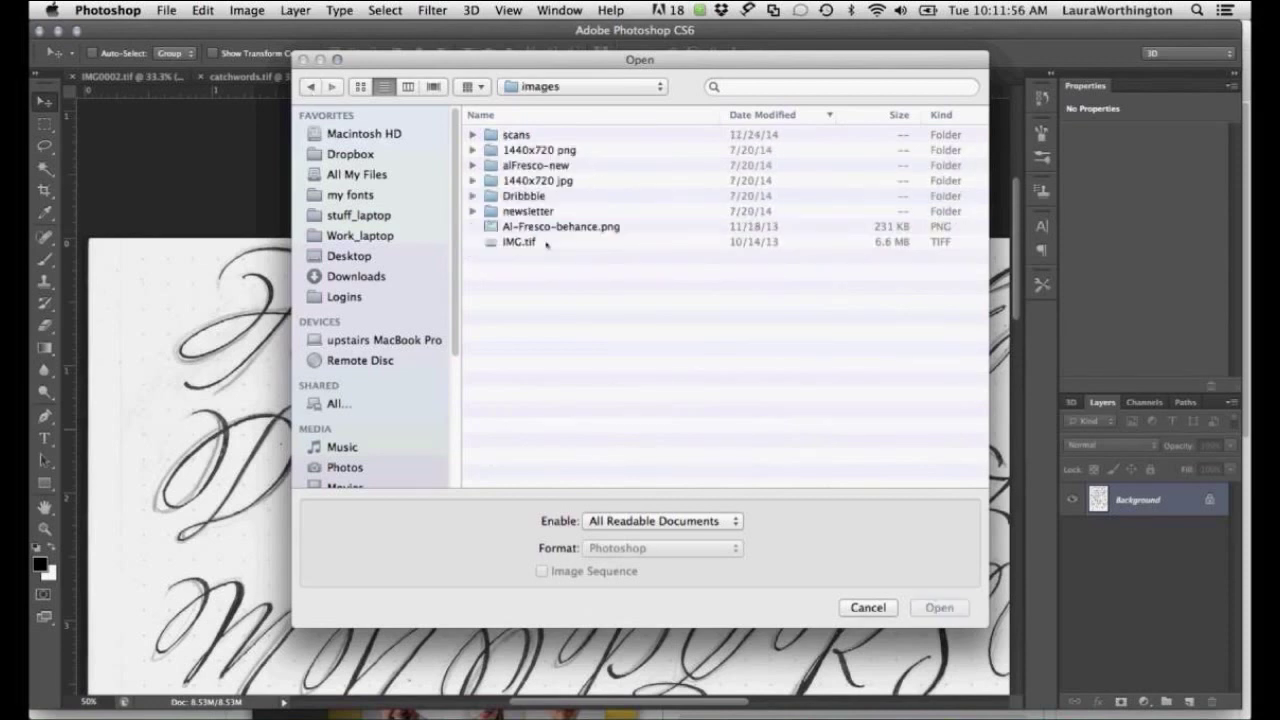
{"action": "double_click", "coordinate": [532, 135]}
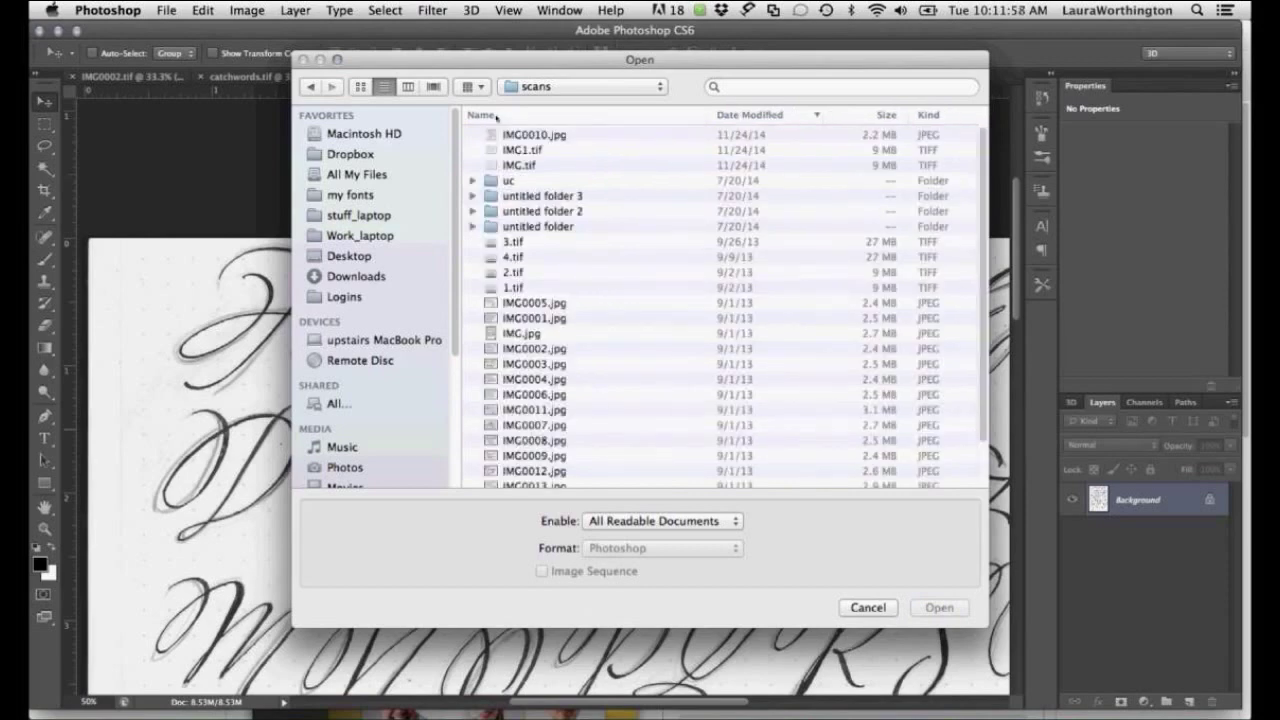
Preview the scans in column view, open IMG.jpg to view its large brush lettering, and close it again.
{"action": "key", "text": "super+3"}
{"action": "key", "text": "Right"}
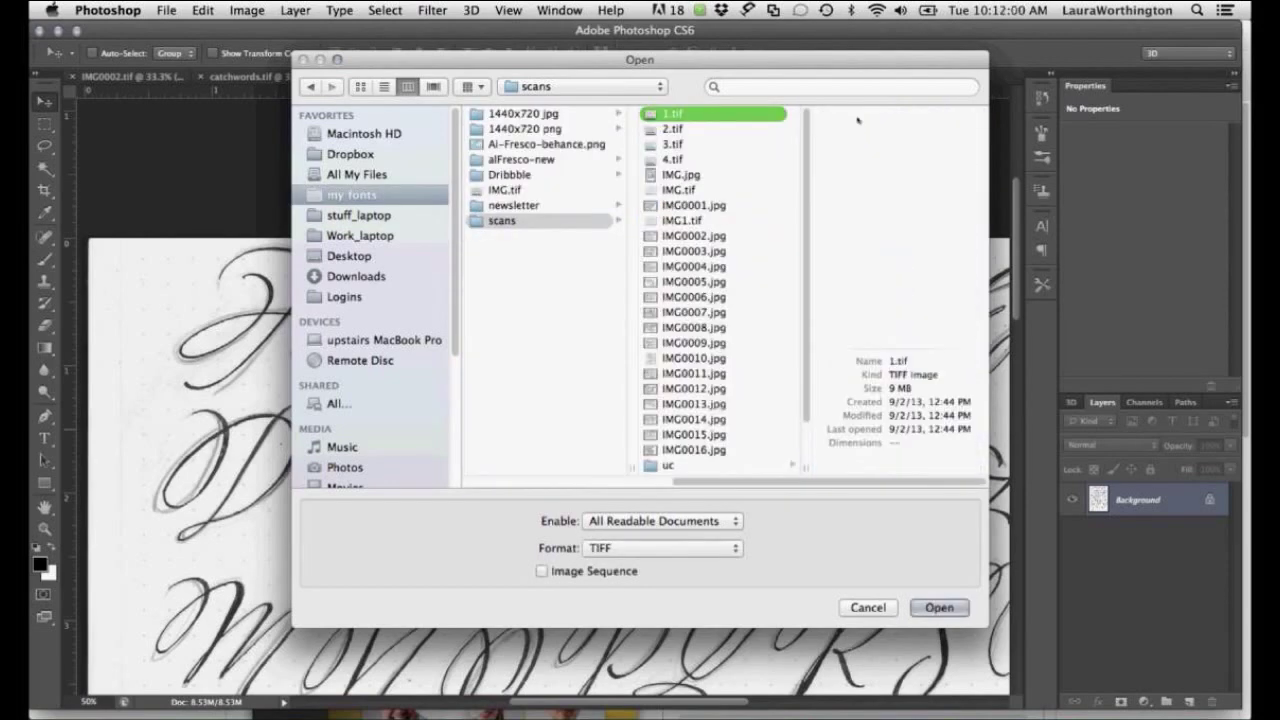
{"action": "key", "text": "Down"}
{"action": "key", "text": "Down"}
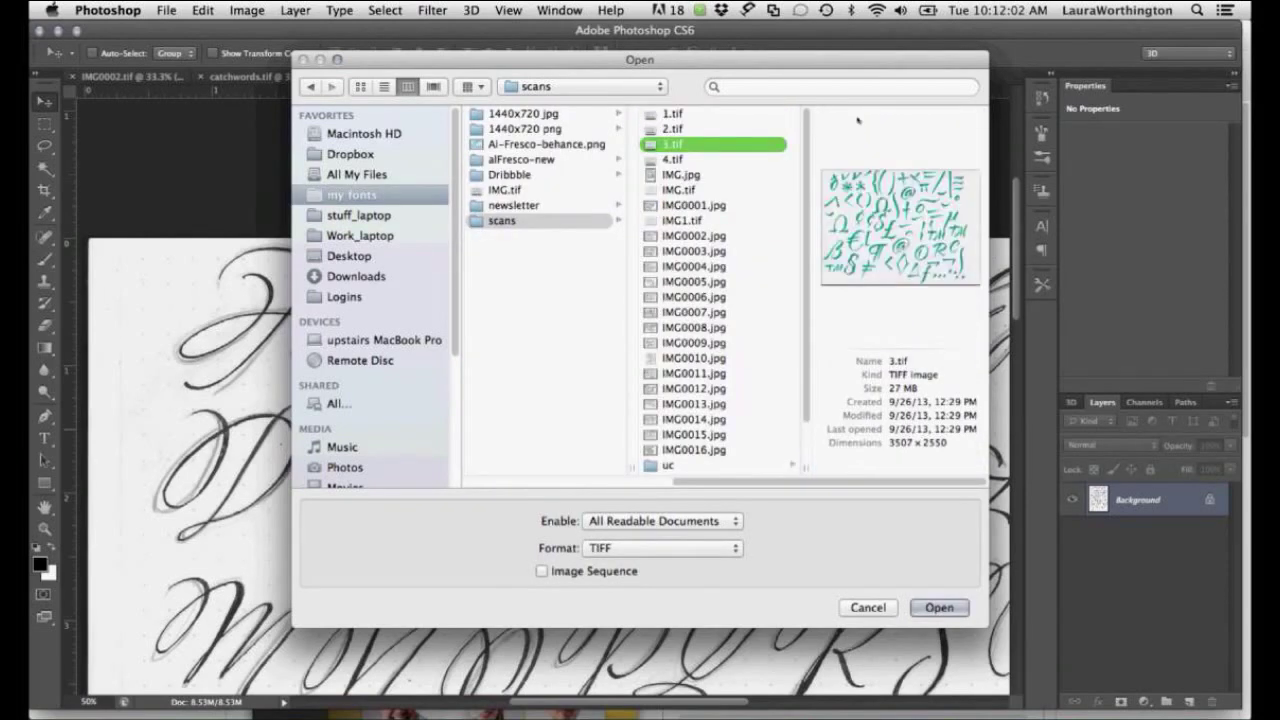
{"action": "key", "text": "Down"}
{"action": "key", "text": "Down"}
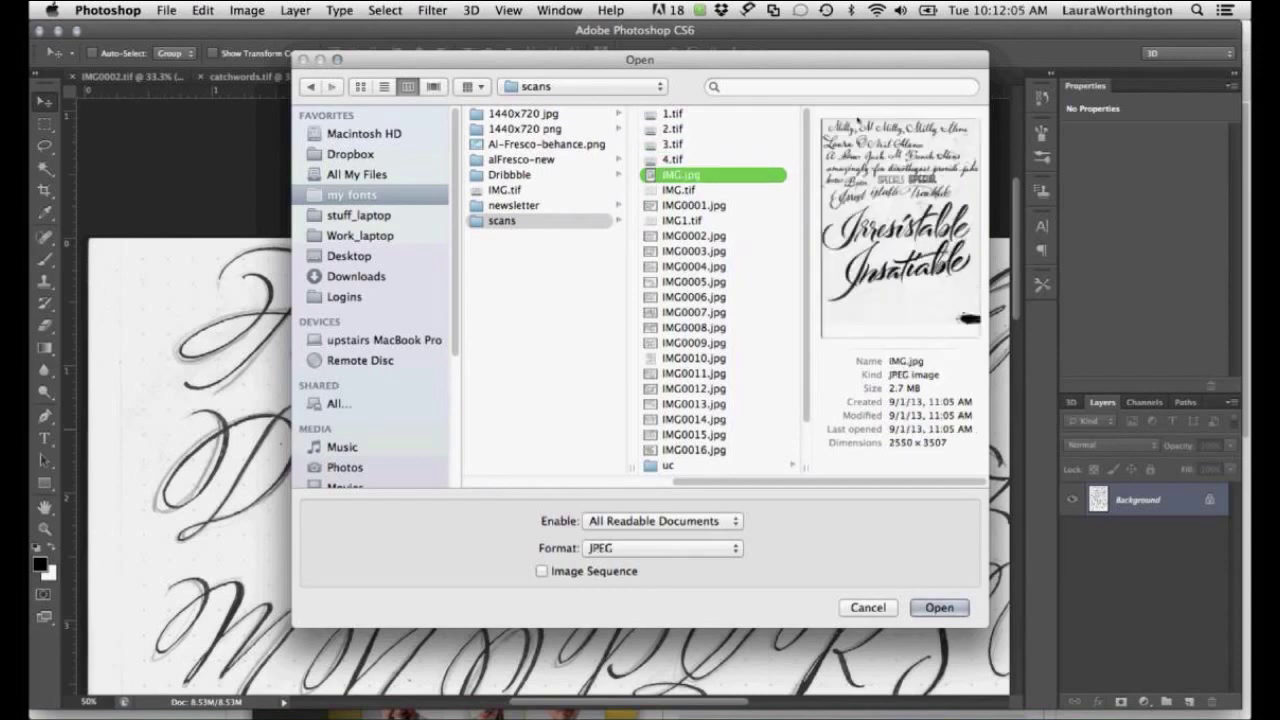
{"action": "key", "text": "Down"}
{"action": "key", "text": "Up"}
{"action": "left_click", "coordinate": [940, 608]}
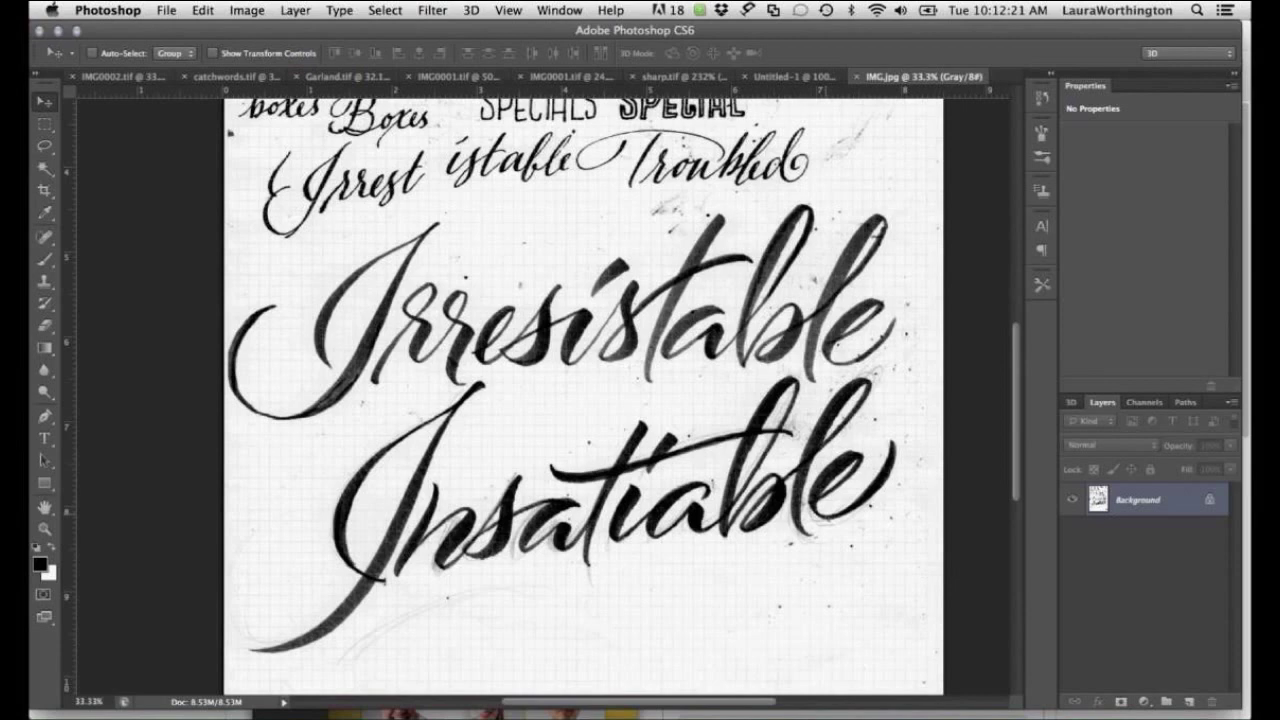
{"action": "key", "text": "super+w"}
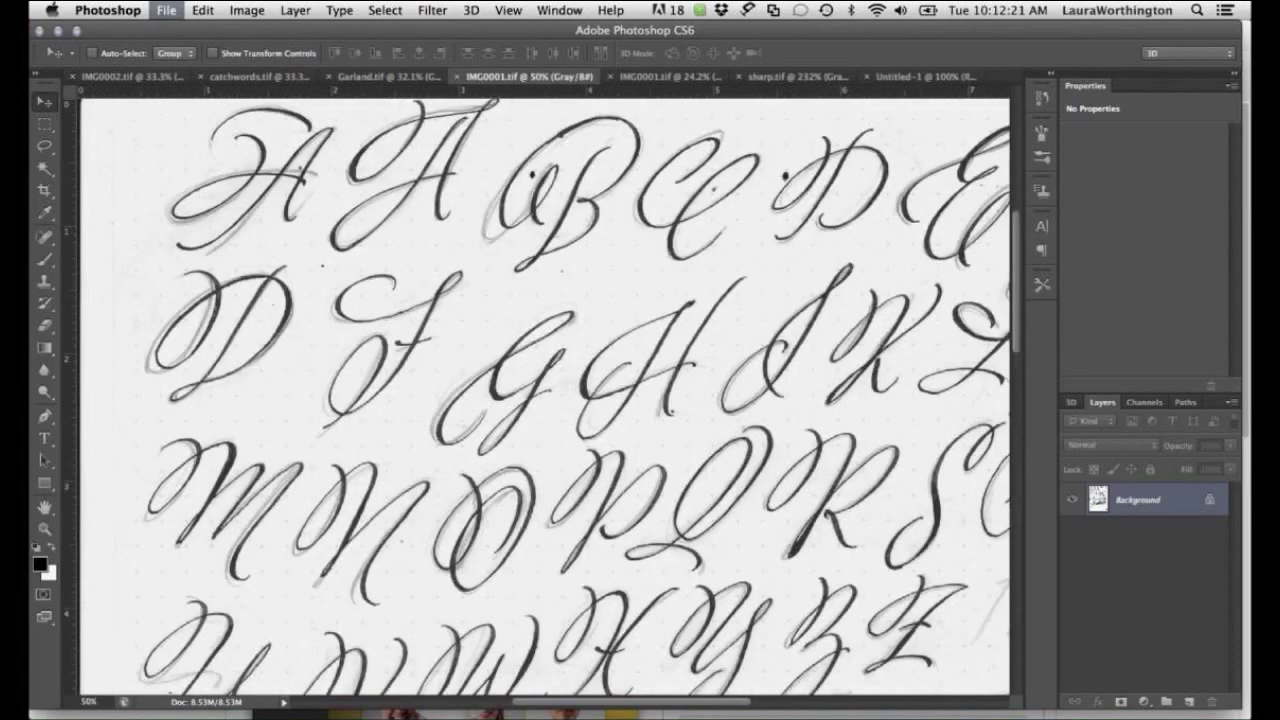
Preview the neighbouring Al Fresco scans and open the lowercase brush letter sheet IMG1.tif.
{"action": "key", "text": "super+o"}
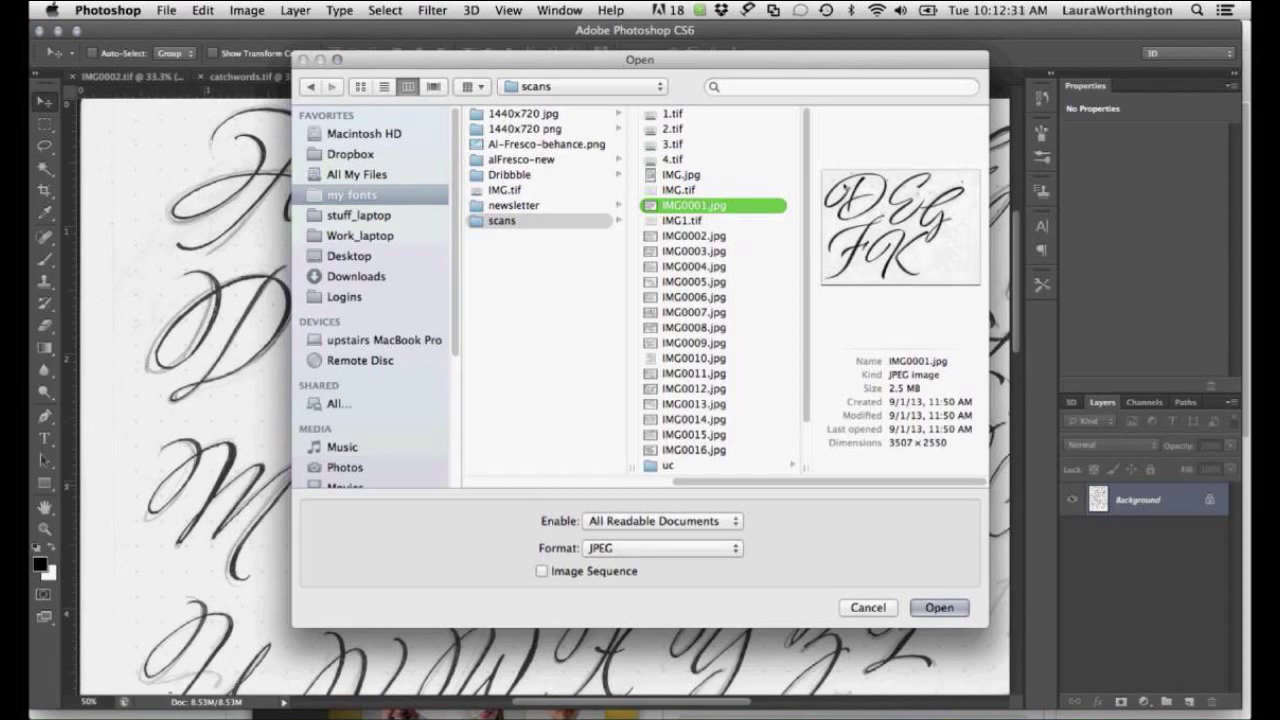
{"action": "key", "text": "Down"}
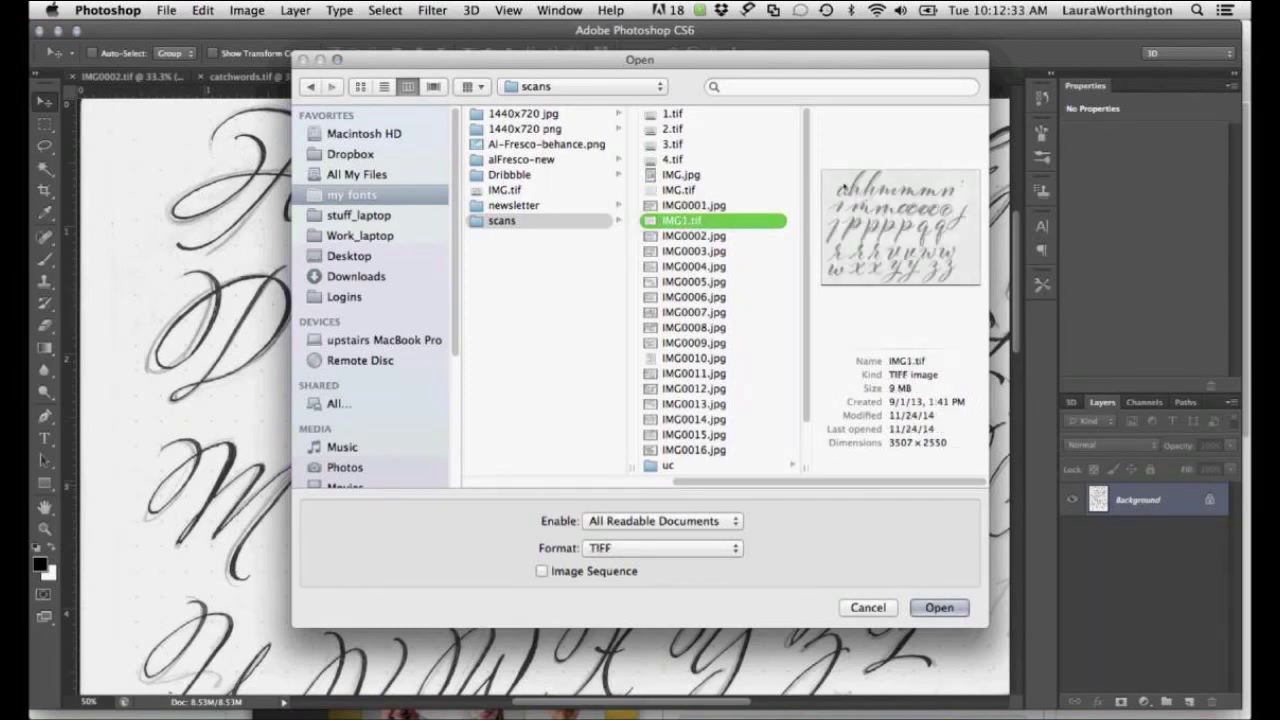
{"action": "key", "text": "Down"}
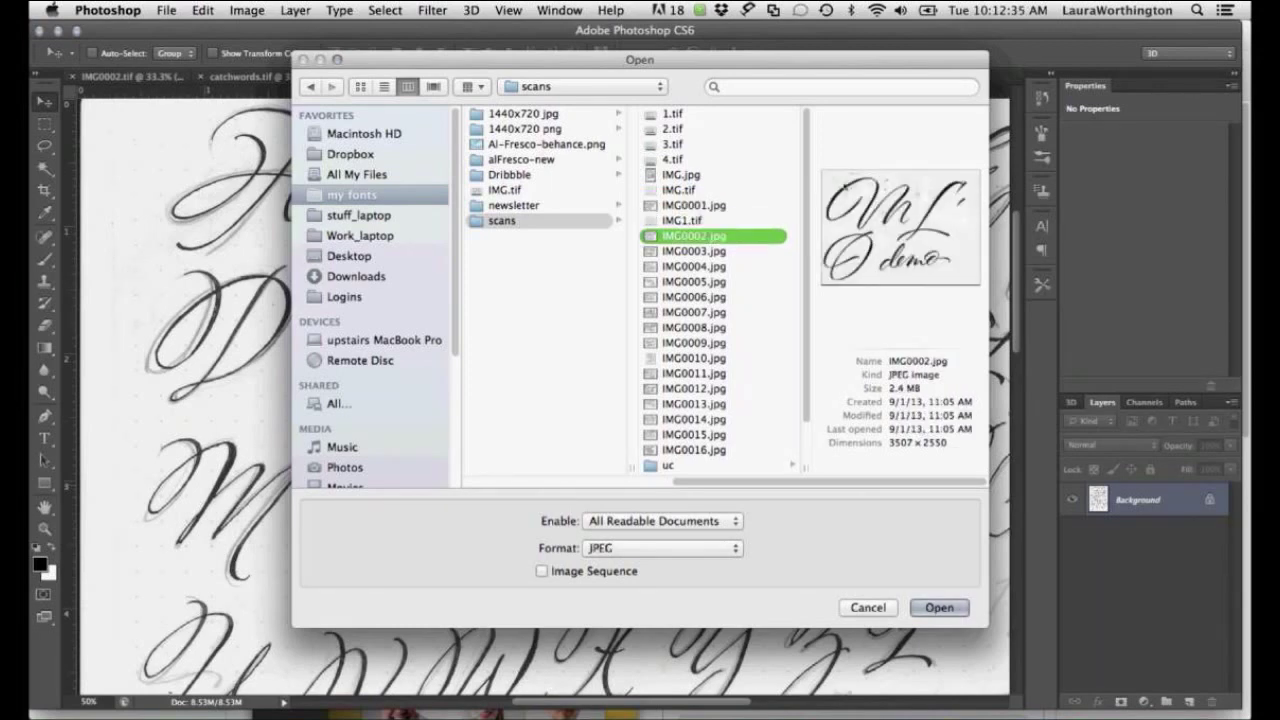
{"action": "key", "text": "Up"}
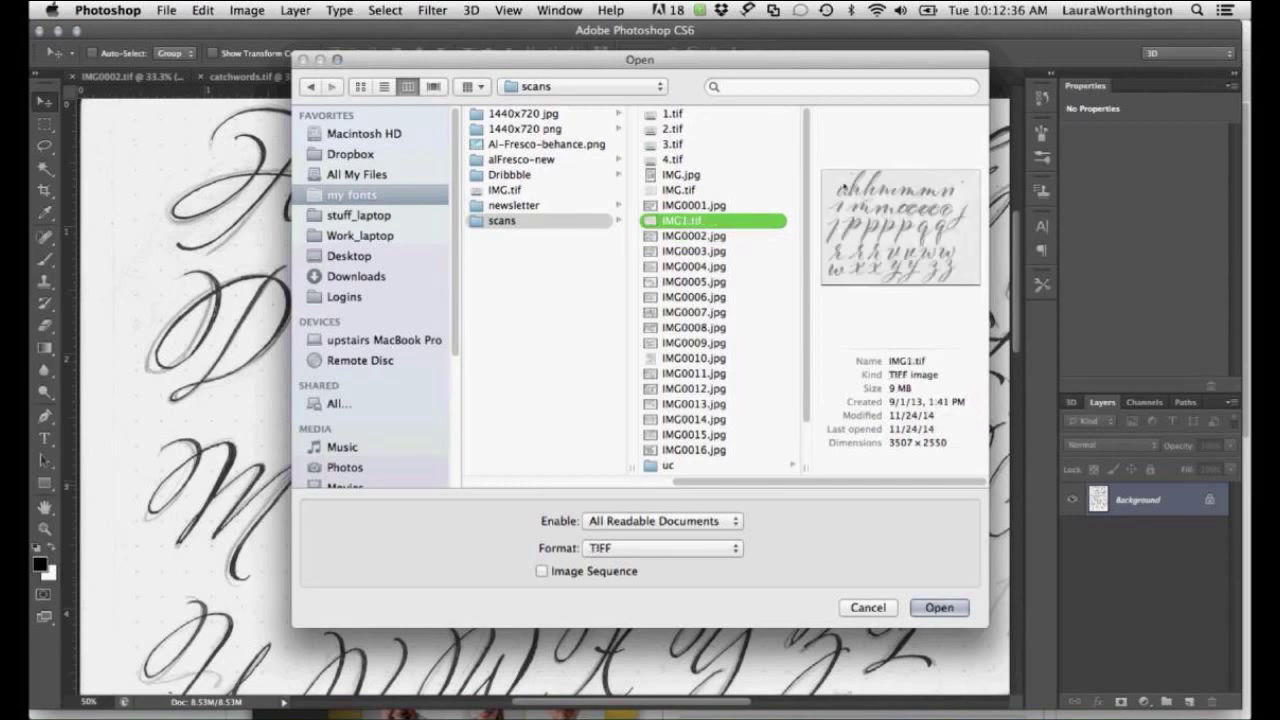
{"action": "key", "text": "Return"}
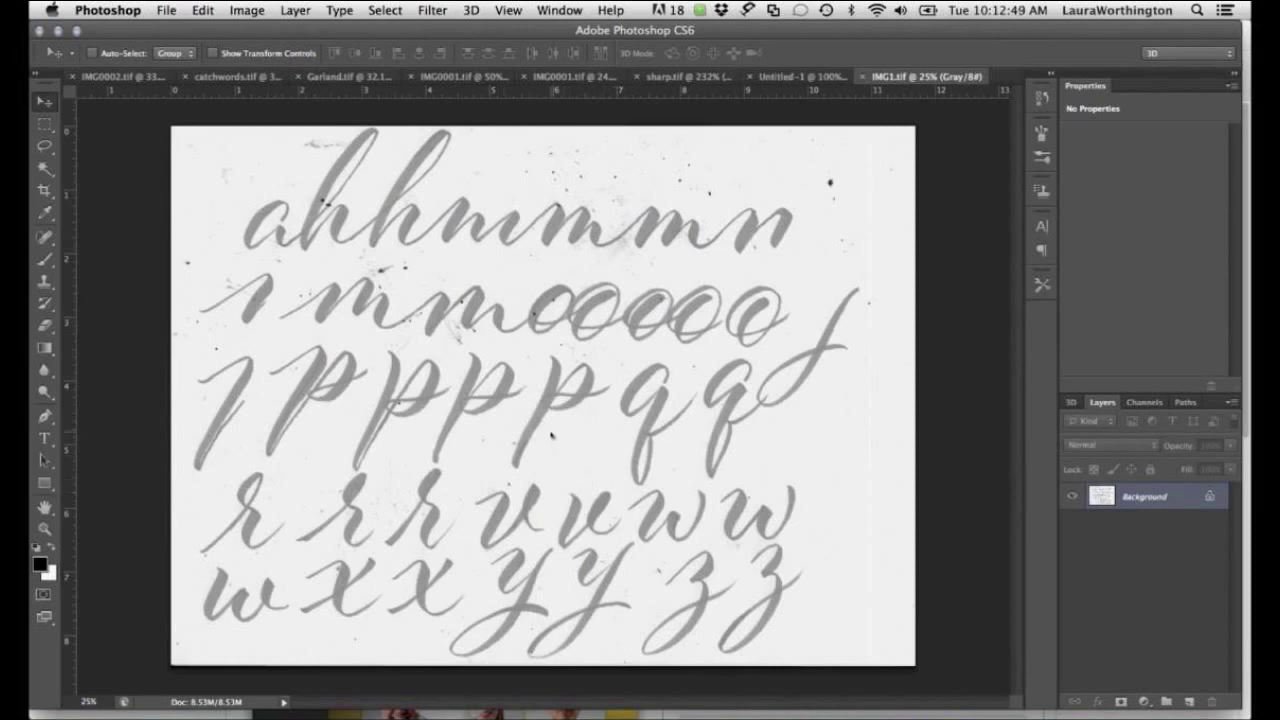
Try to lasso the stem of a p, paste it on a new layer and move it over the stem of the next p.
{"action": "key", "text": "l"}
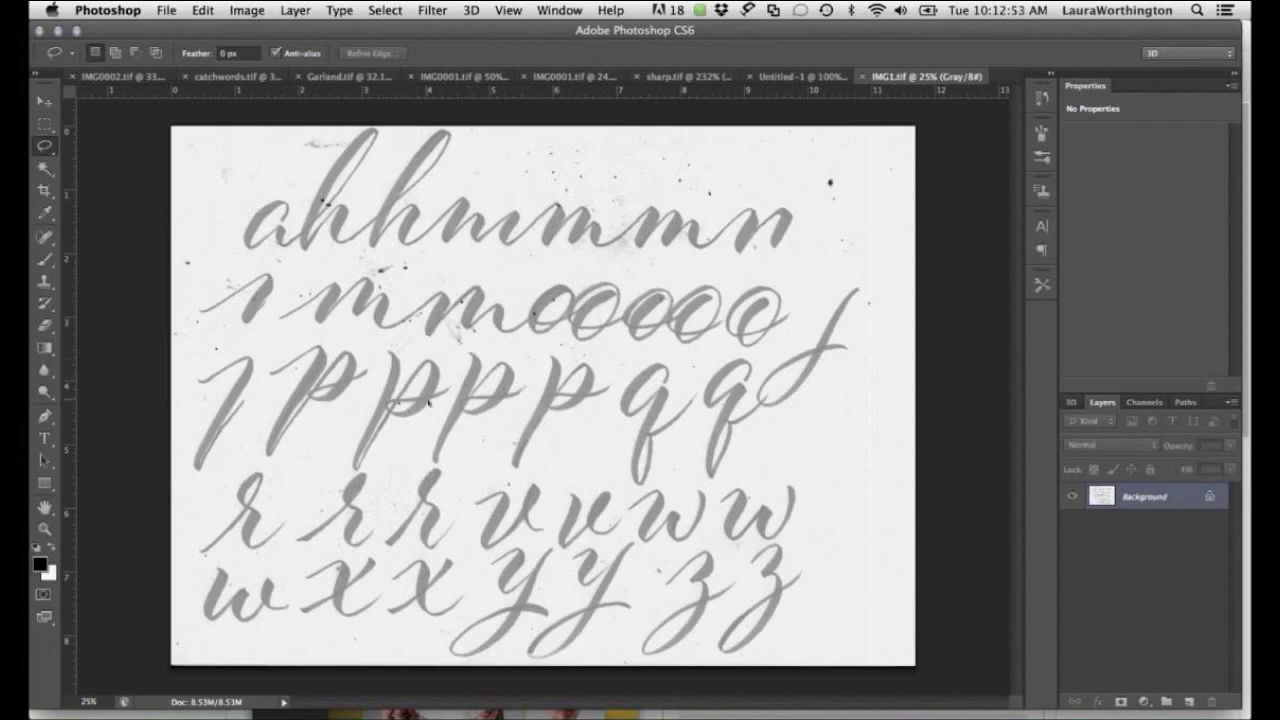
{"action": "mouse_move", "coordinate": [388, 347]}
{"action": "left_mouse_down"}
{"action": "mouse_move", "coordinate": [352, 472]}
{"action": "mouse_move", "coordinate": [416, 415]}
{"action": "mouse_move", "coordinate": [390, 344]}
{"action": "mouse_move", "coordinate": [400, 364]}
{"action": "left_mouse_up"}
{"action": "key", "text": "super+c"}
{"action": "key", "text": "super+v"}
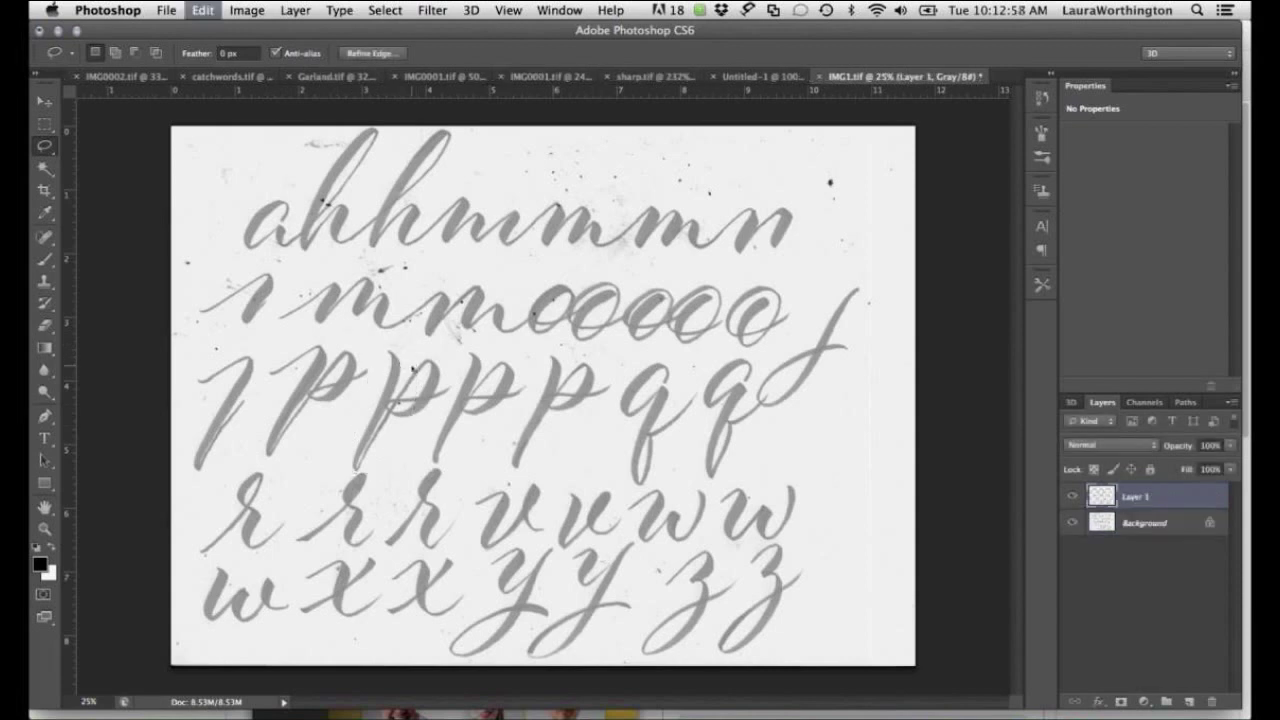
{"action": "key", "text": "v"}
{"action": "left_click_drag", "start_coordinate": [390, 421], "coordinate": [466, 421]}
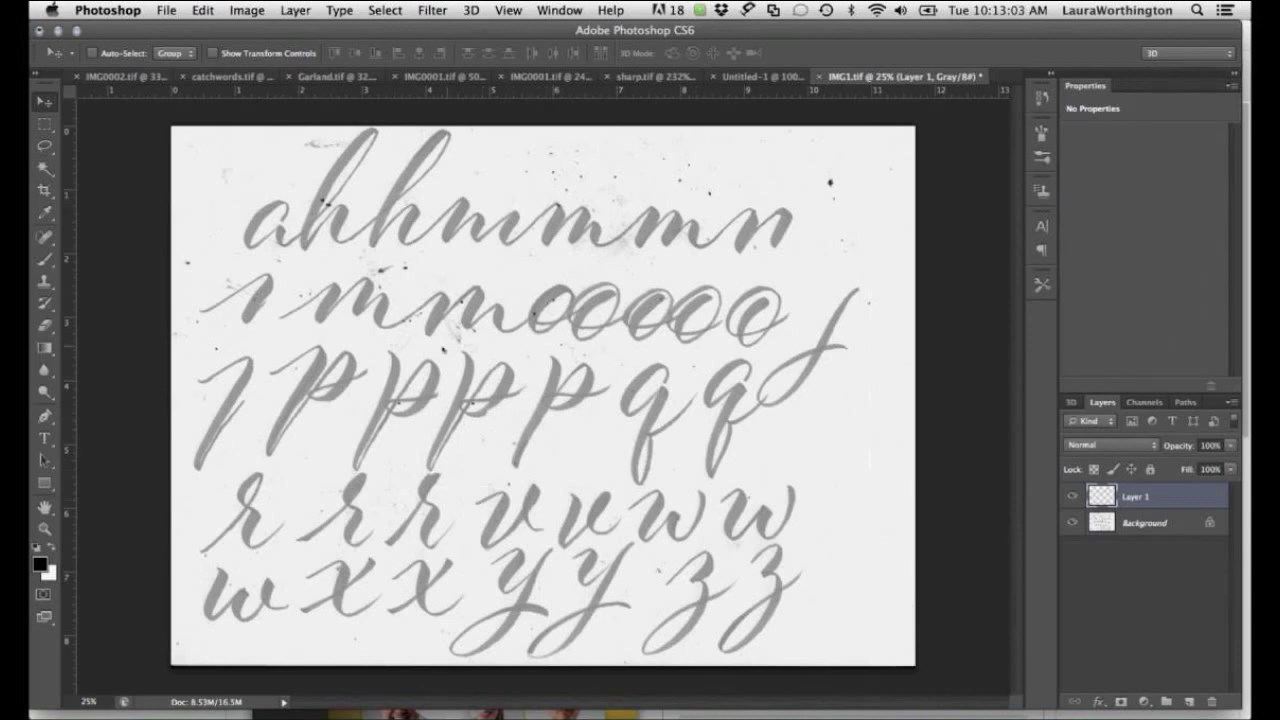
Undo the move of the pasted stem and close IMG1.tif without saving changes.
{"action": "key", "text": "super+z"}
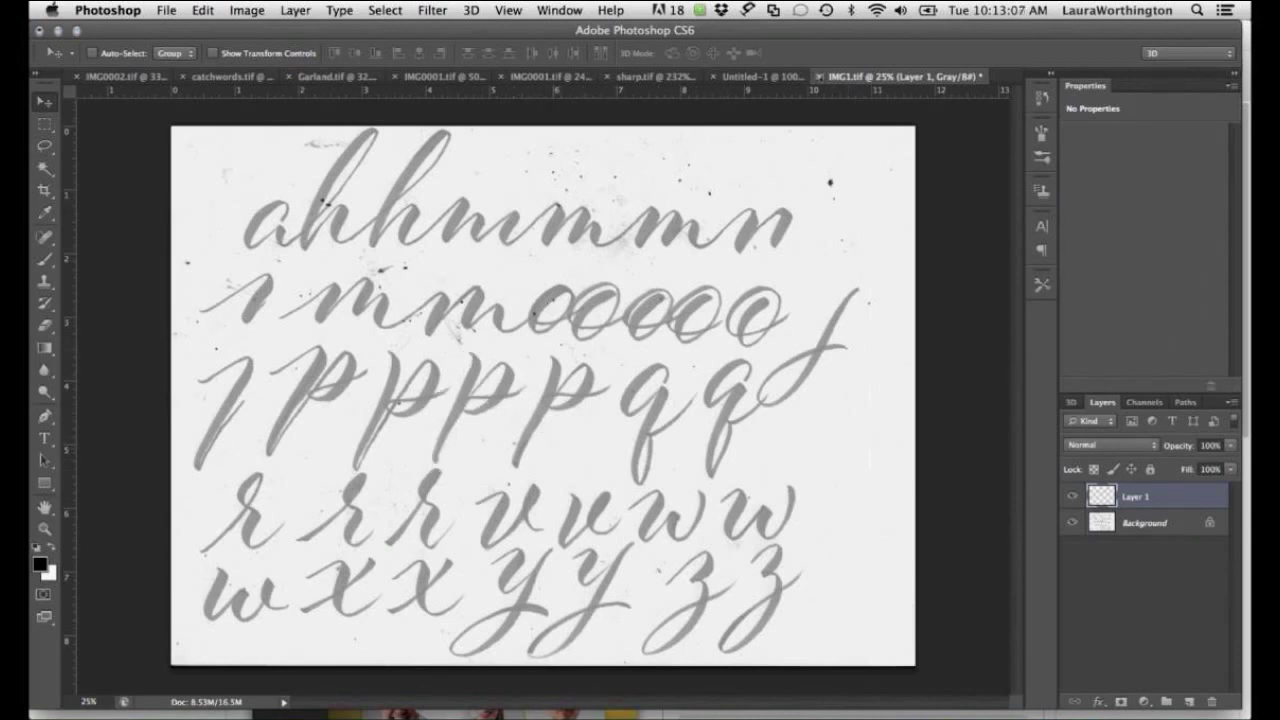
{"action": "left_click", "coordinate": [820, 76]}
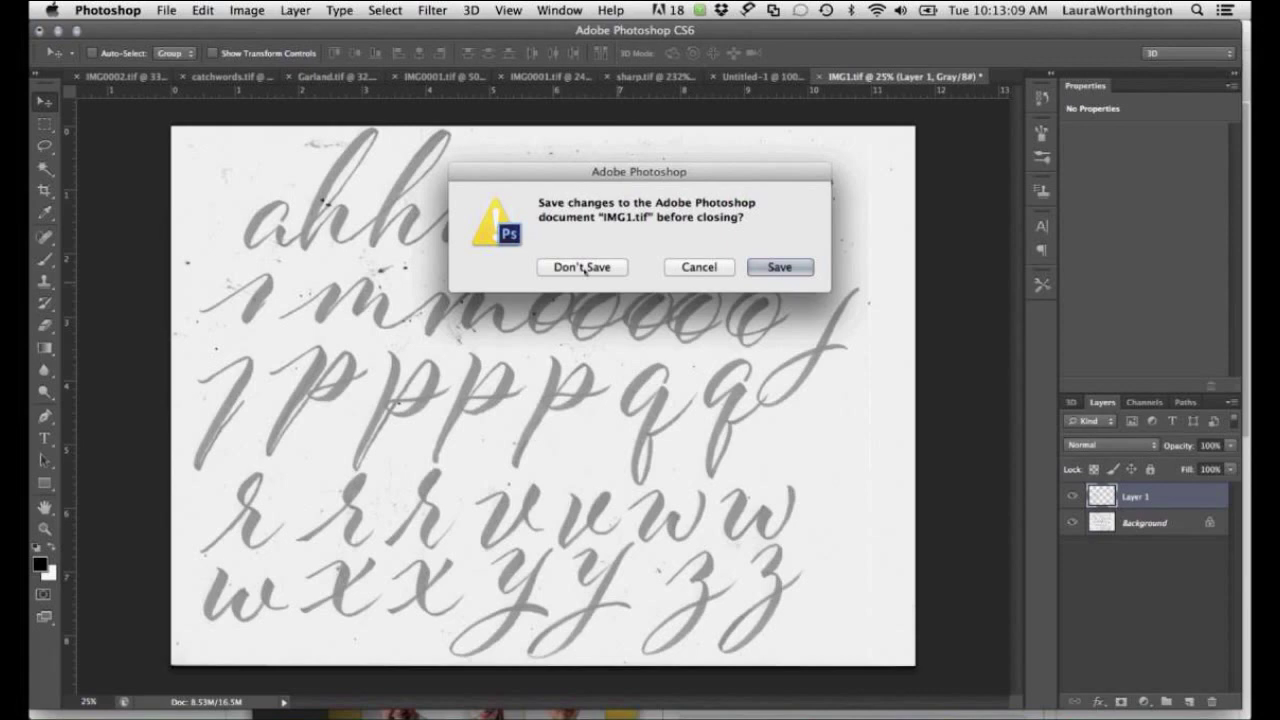
{"action": "left_click", "coordinate": [582, 267]}
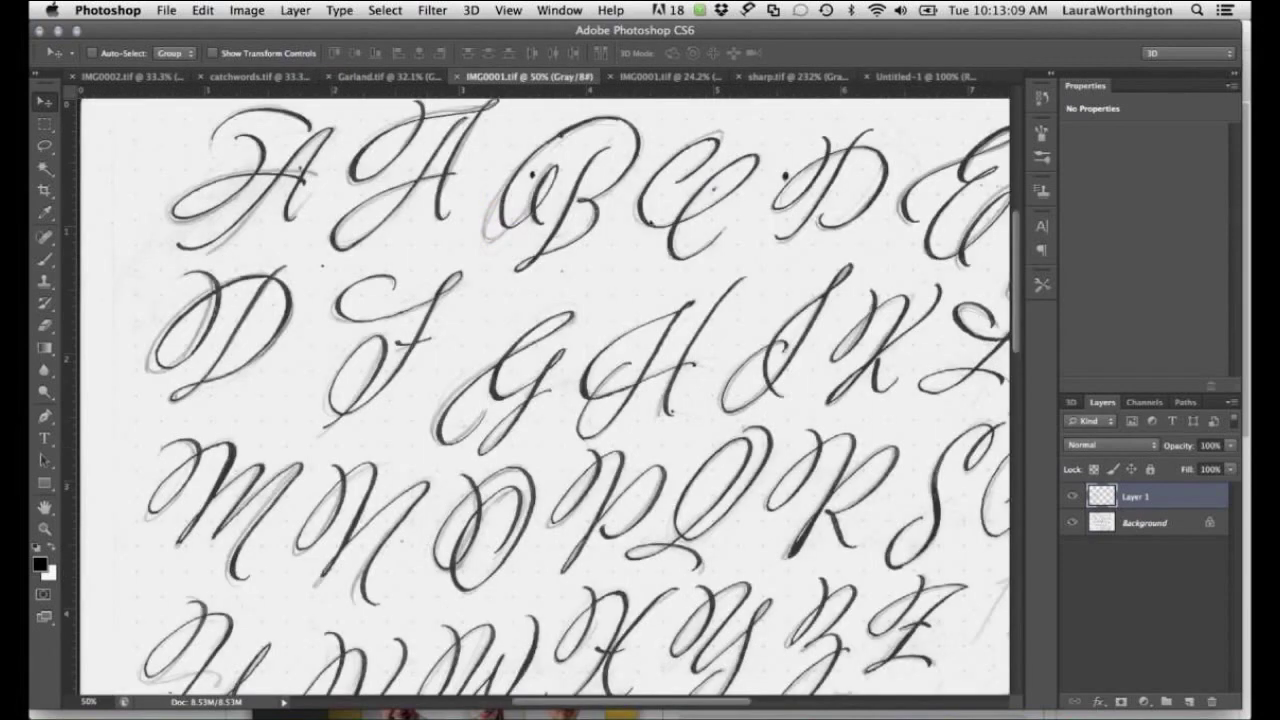
View the ornamental capitals sheet and the script capitals sheet, both IMG0001.tif, and return to Garland.tif.
{"action": "left_click", "coordinate": [778, 78]}
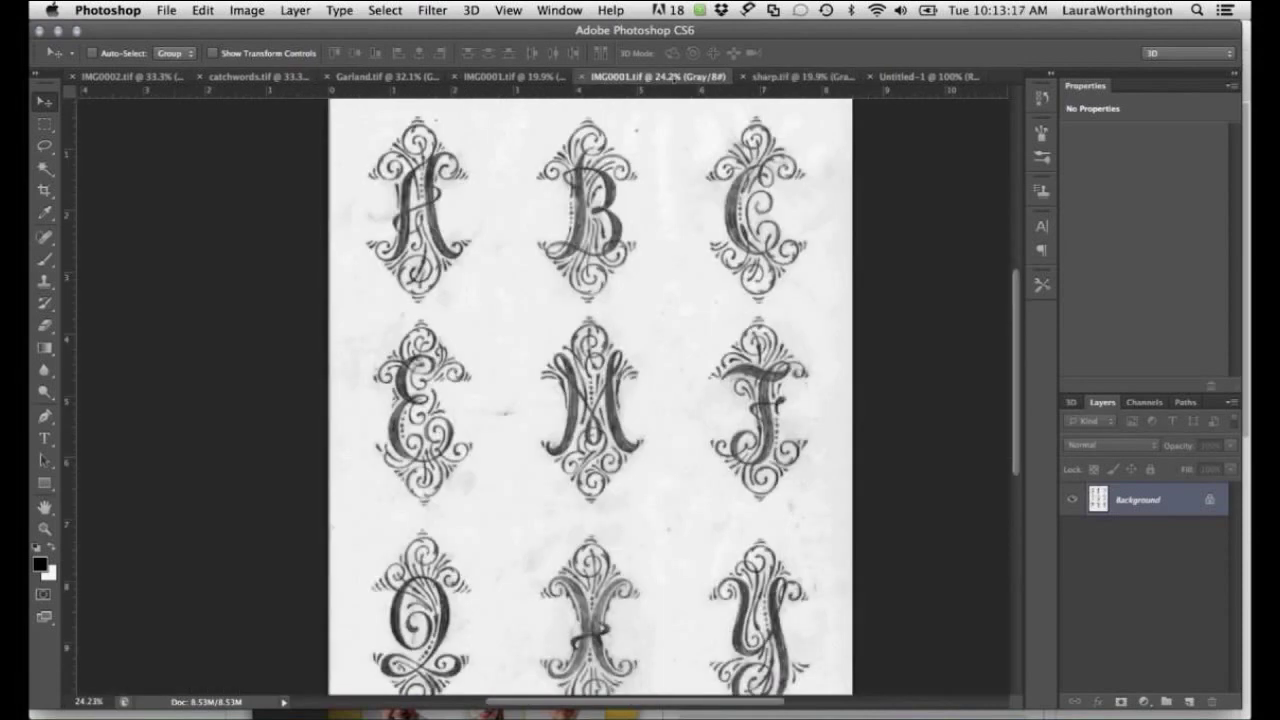
{"action": "left_click", "coordinate": [493, 77]}
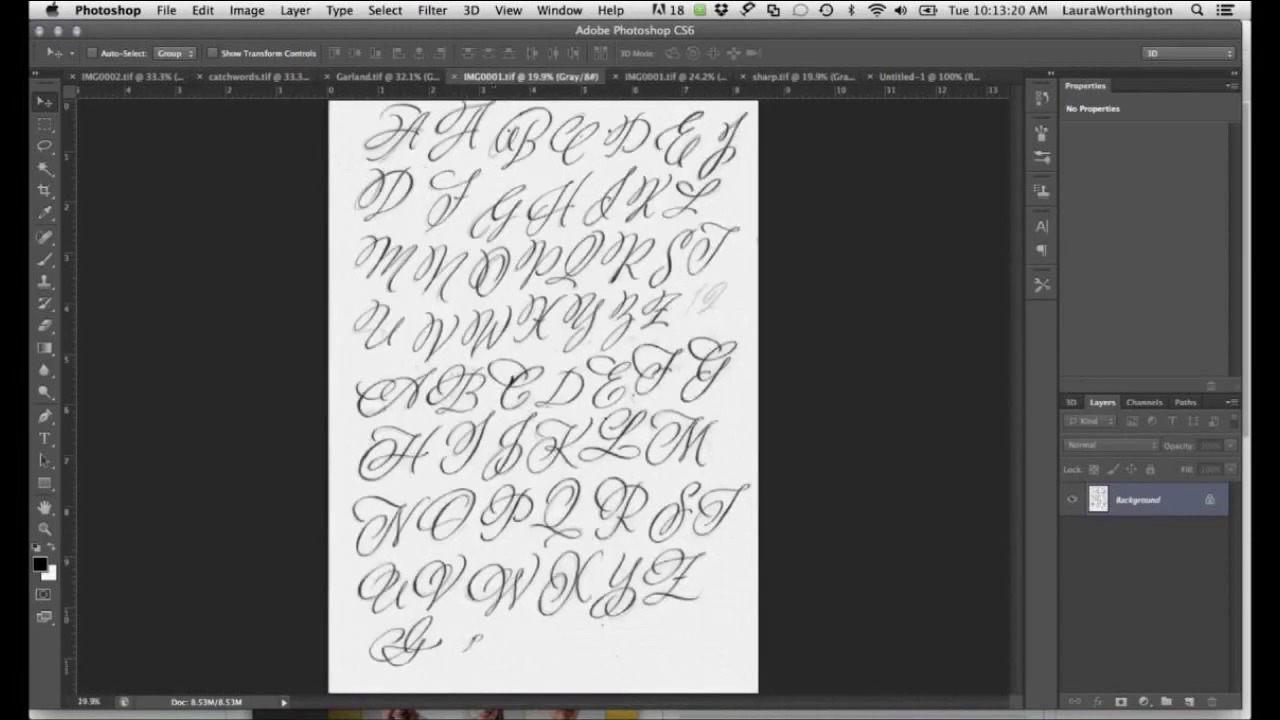
{"action": "key", "text": "ctrl+Tab"}
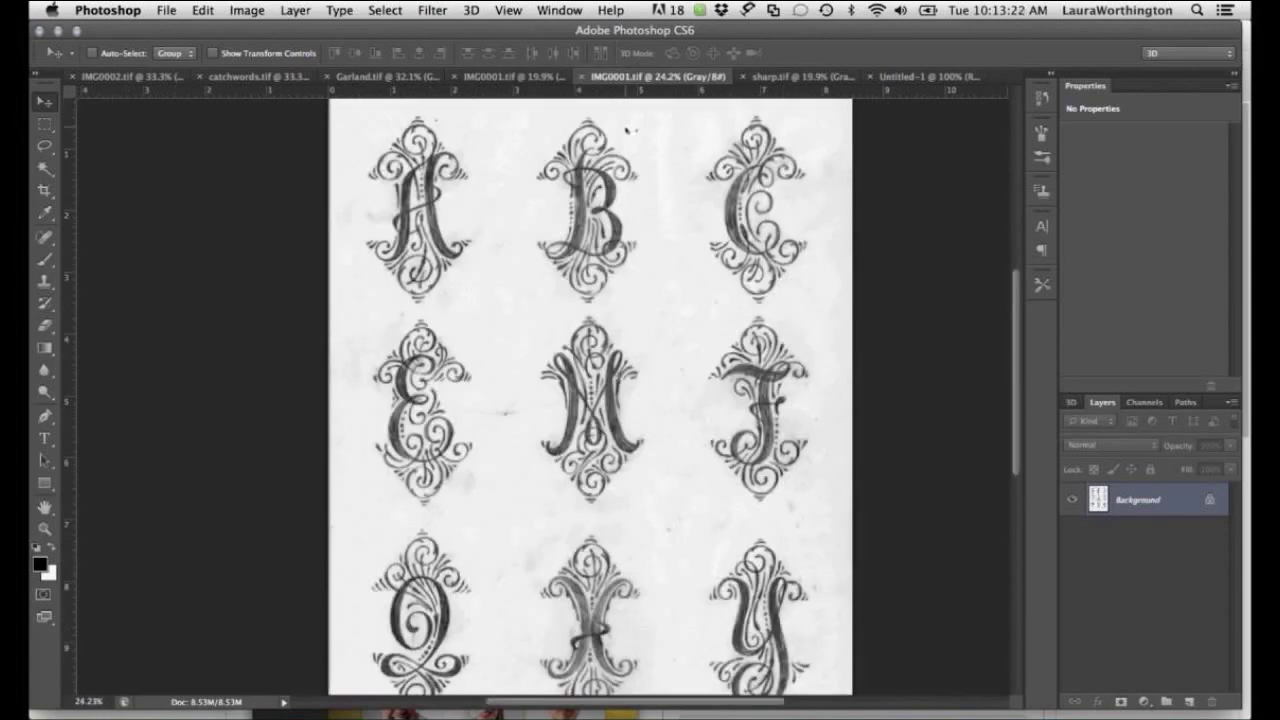
{"action": "key", "text": "ctrl+shift+Tab"}
{"action": "key", "text": "ctrl+shift+Tab"}
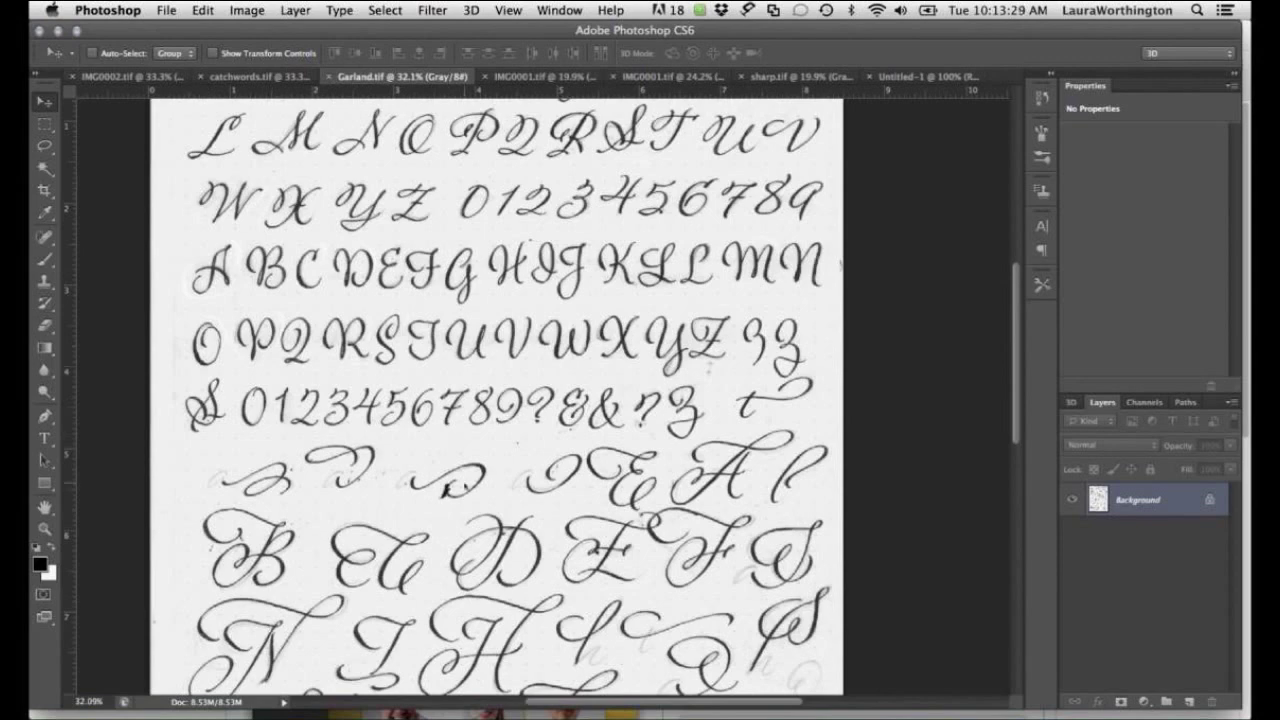
Examine the swash strokes attached to the faint letters and the flourished B in Garland.tif at 100% zoom.
{"action": "left_click_drag", "start_coordinate": [449, 490], "coordinate": [535, 439]}
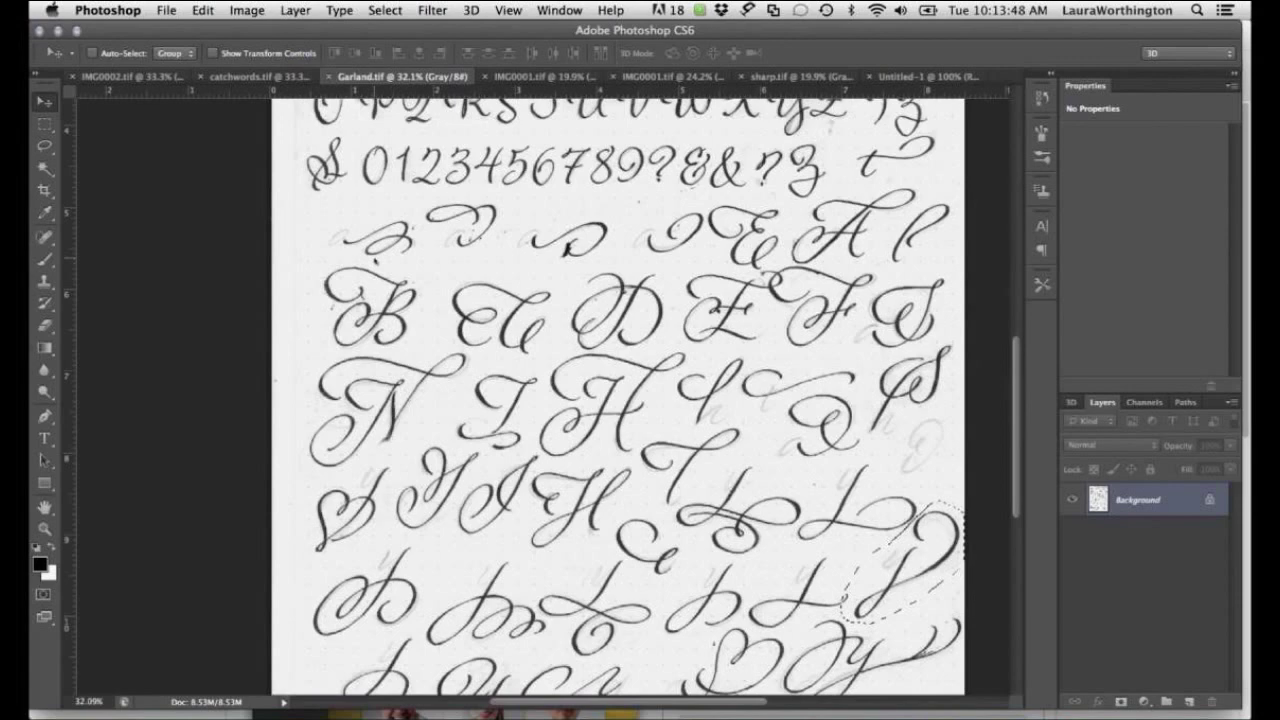
{"action": "left_click", "coordinate": [371, 237], "text": "super"}
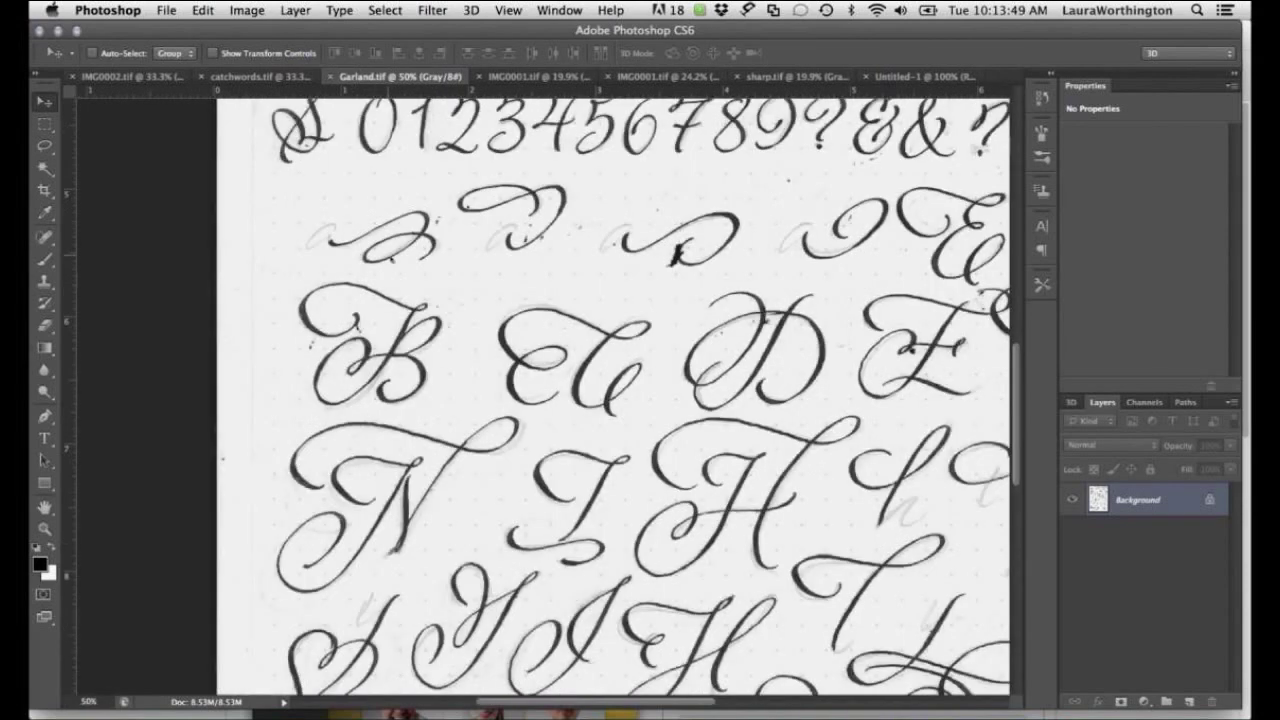
{"action": "scroll", "coordinate": [420, 180], "scroll_direction": "up", "scroll_amount": 2}
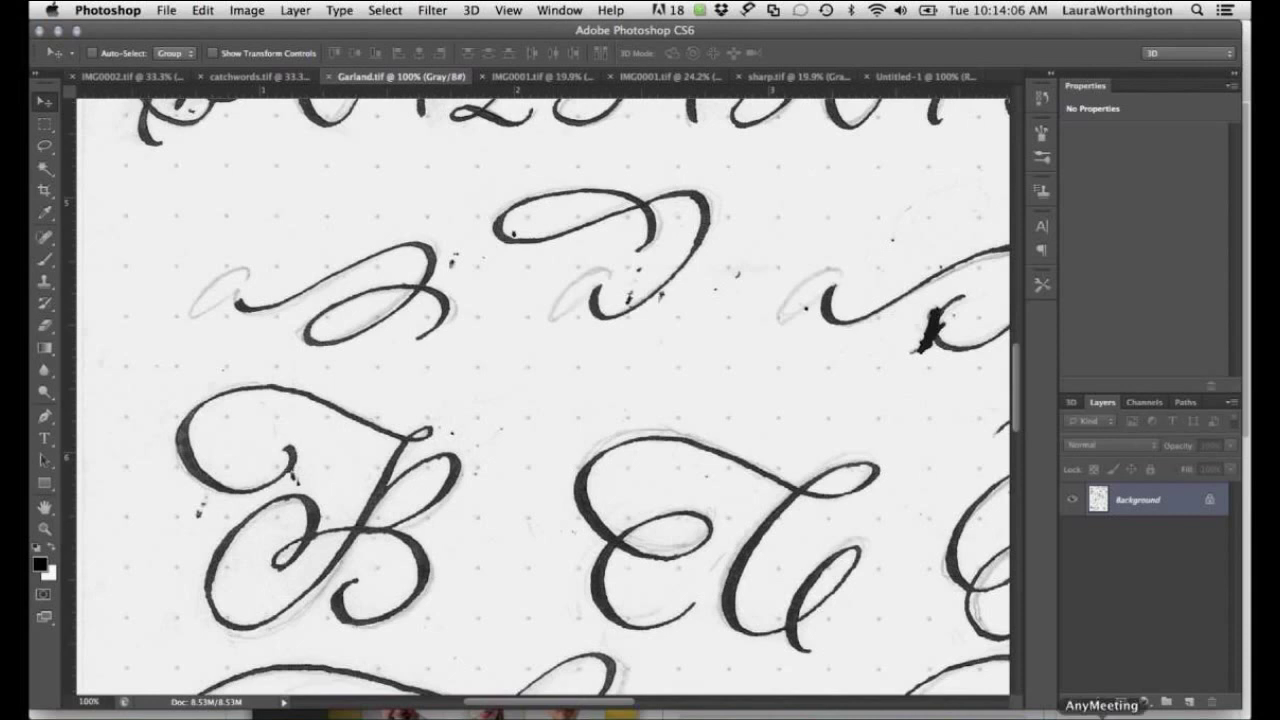
Switch to AnyMeeting and read back through the attendees' latest chat questions.
{"action": "left_click", "coordinate": [1101, 714]}
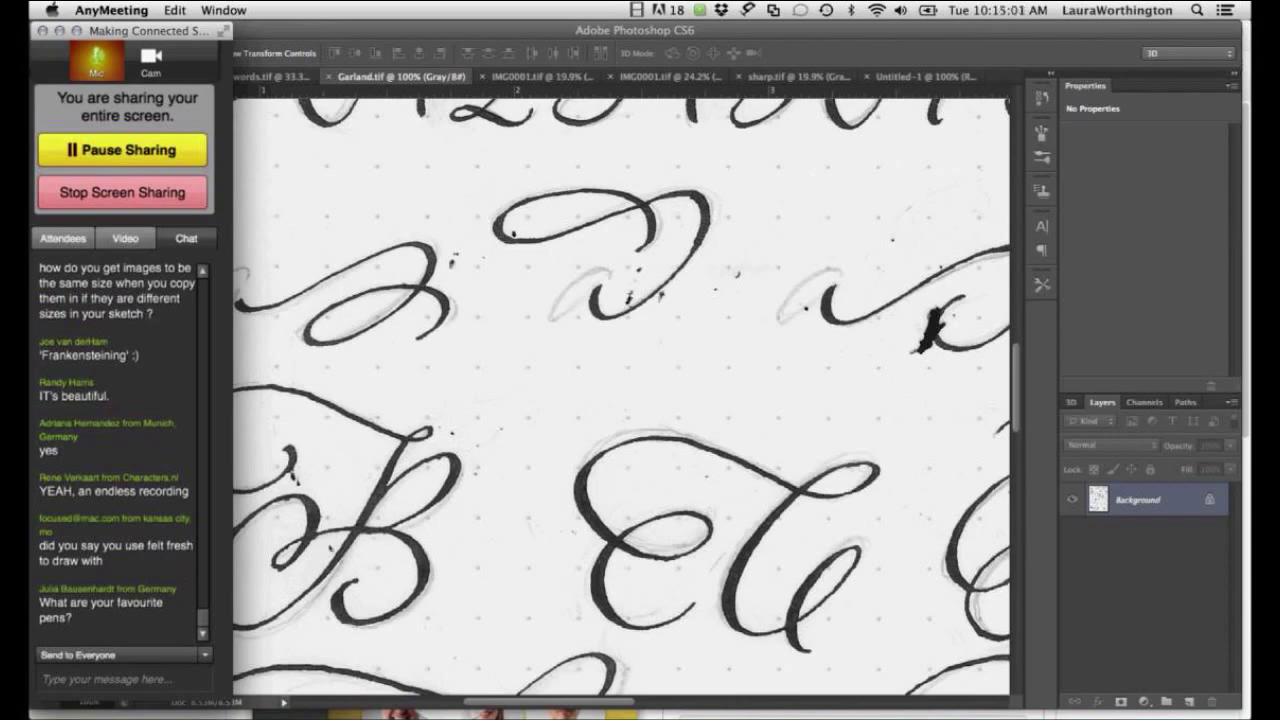
{"action": "scroll", "coordinate": [206, 620], "scroll_direction": "up", "scroll_amount": 1}
{"action": "scroll", "coordinate": [206, 620], "scroll_direction": "down", "scroll_amount": 1}
{"action": "scroll", "coordinate": [204, 620], "scroll_direction": "up", "scroll_amount": 4}
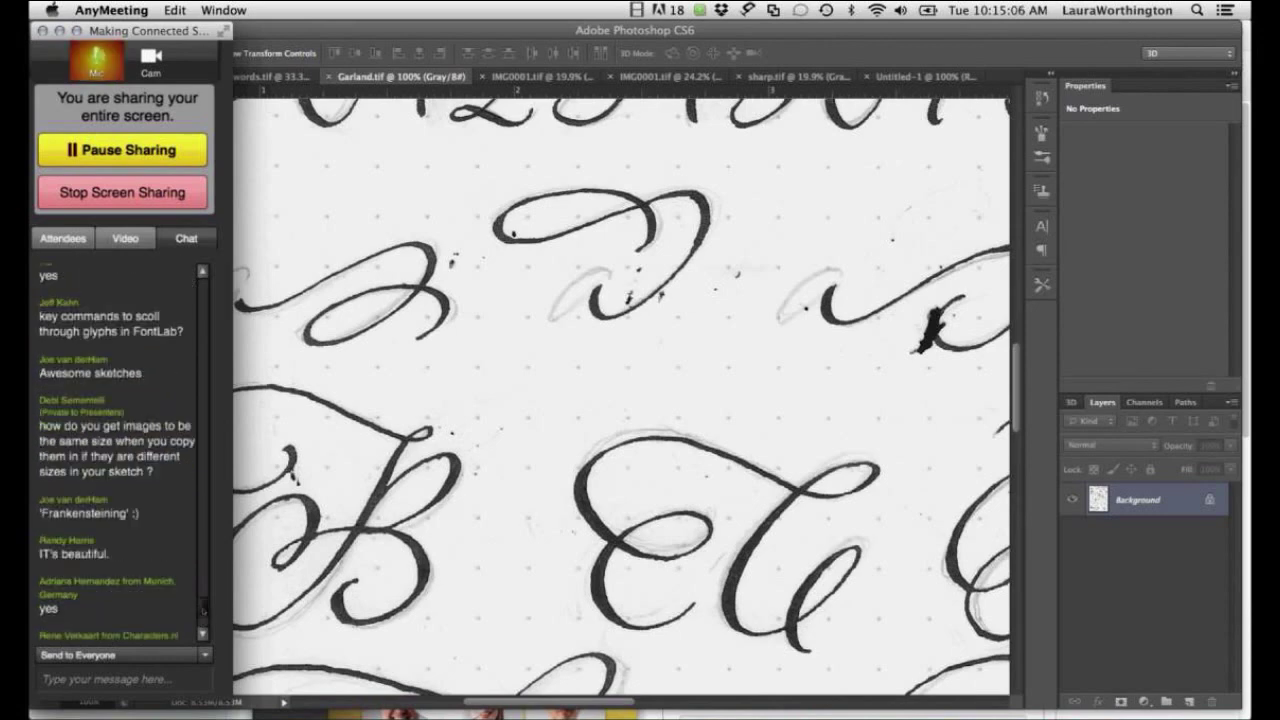